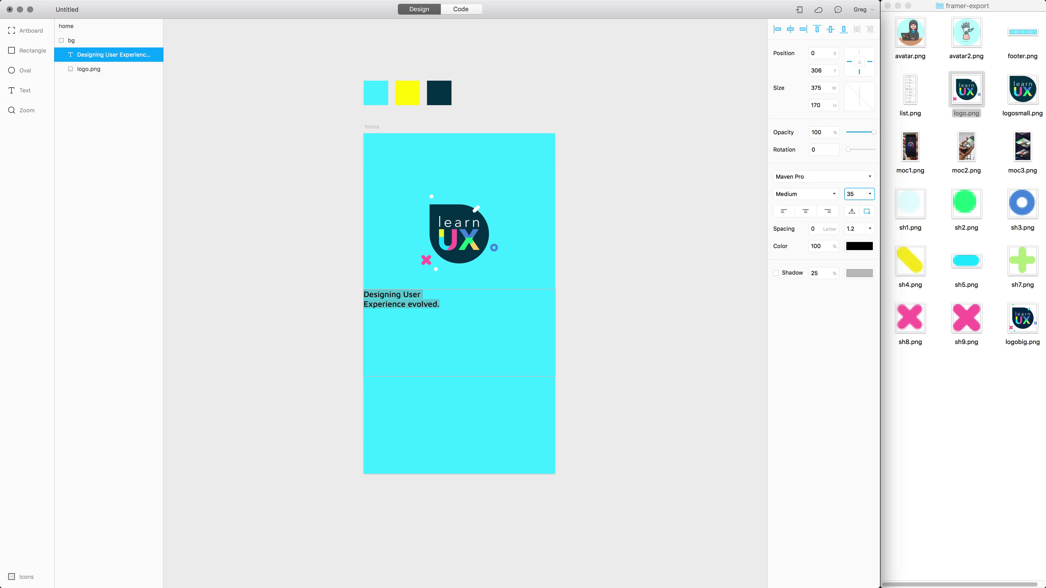
Set the "Designing User Experience evolved." headline to size 35 and center its text.
type("35")
key("Return")
left_click(805, 212)
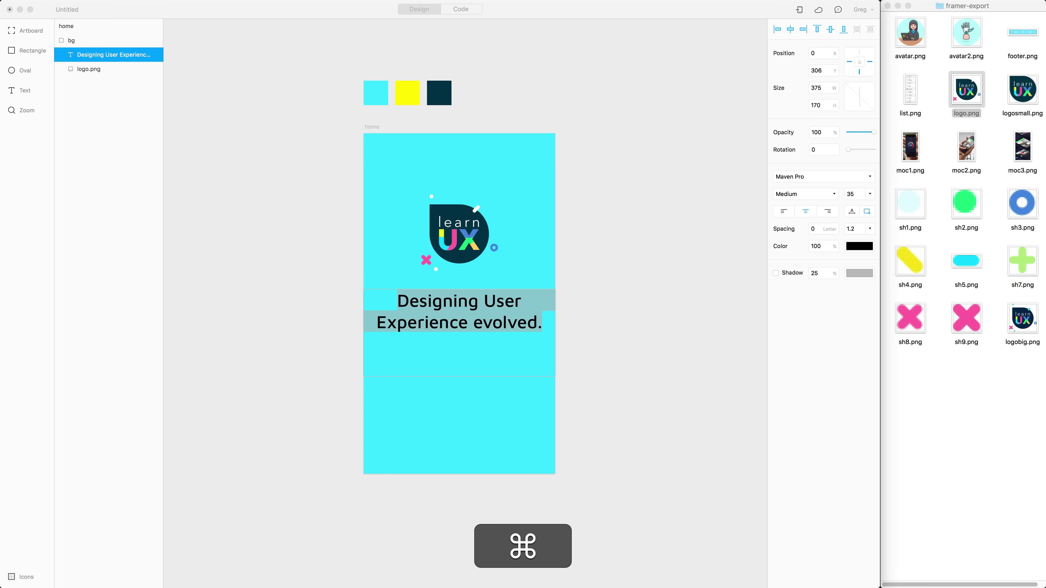
Paste the LEARN NEW UI/UX TOOLS tagline into the home artboard and position it directly beneath the headline.
key("super+c")
left_click(537, 399)
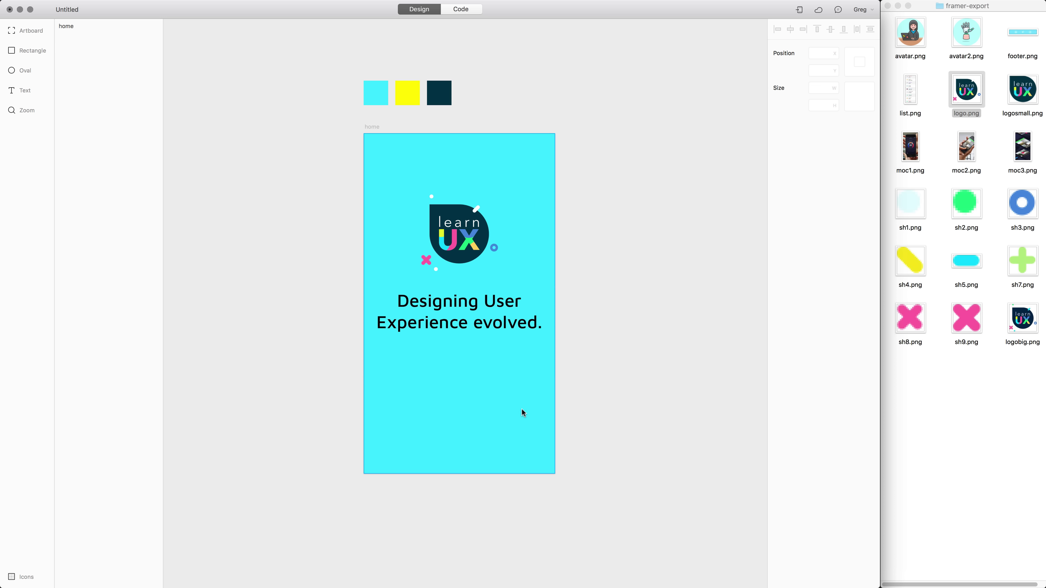
key("super+v")
left_click_drag(450, 495, 461, 344)
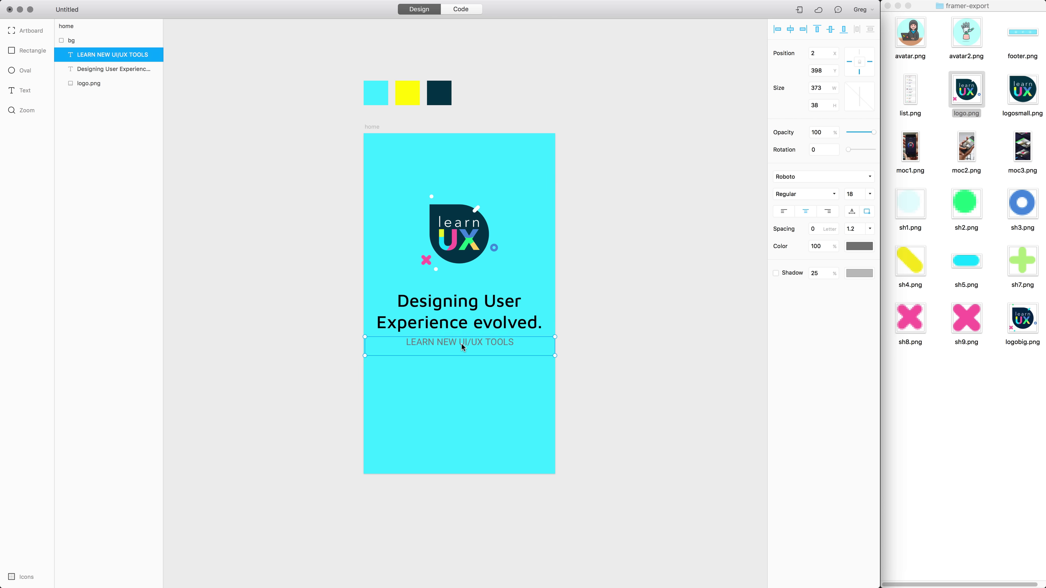
key("Left")
key("Down")
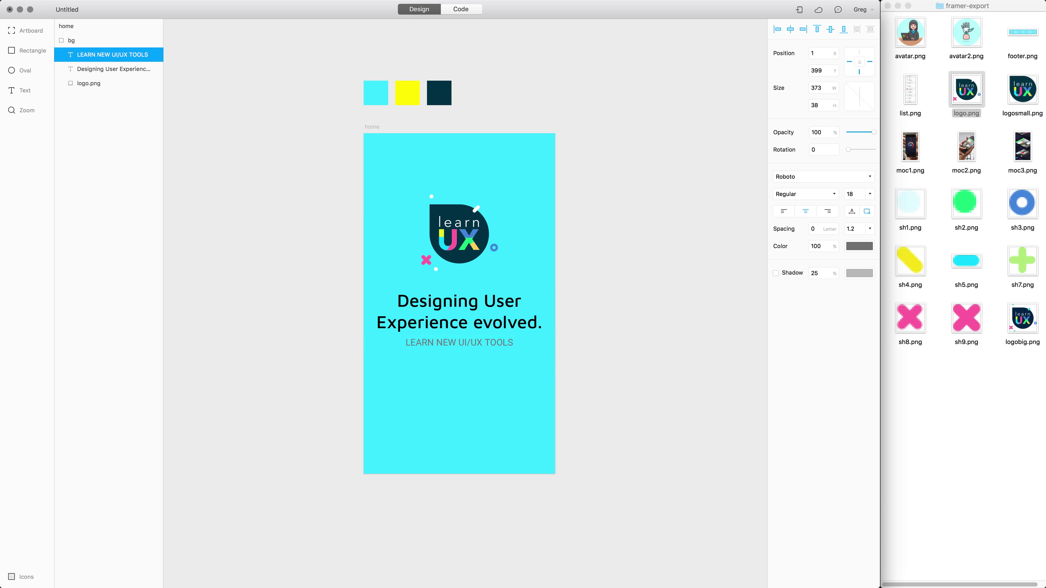
Draw a button rectangle about 233 × 61 below the tagline and give it a white fill at 100% opacity.
key("r")
left_click_drag(401, 394, 520, 425)
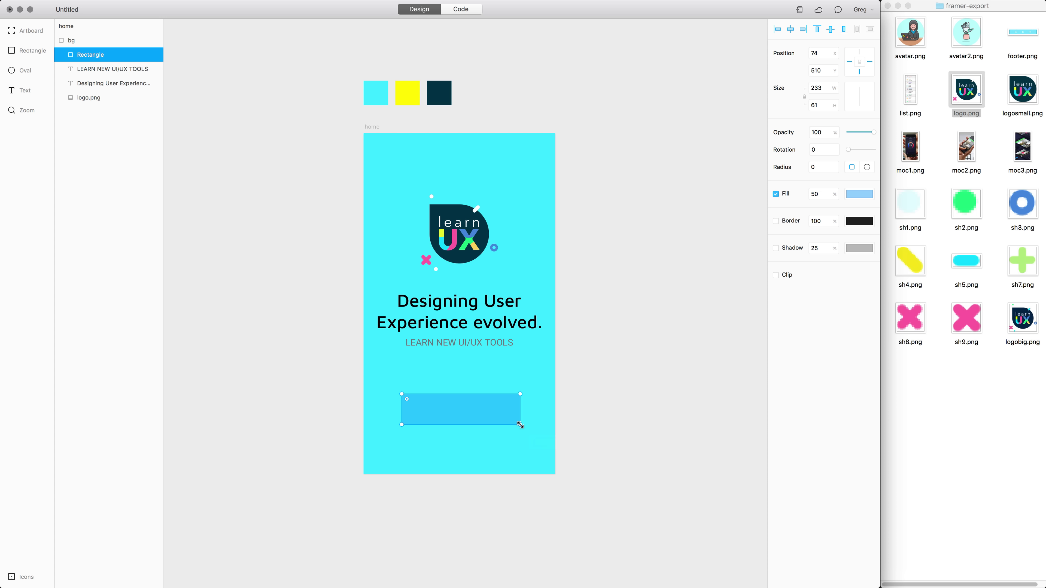
left_click(806, 193)
type("100")
key("Tab")
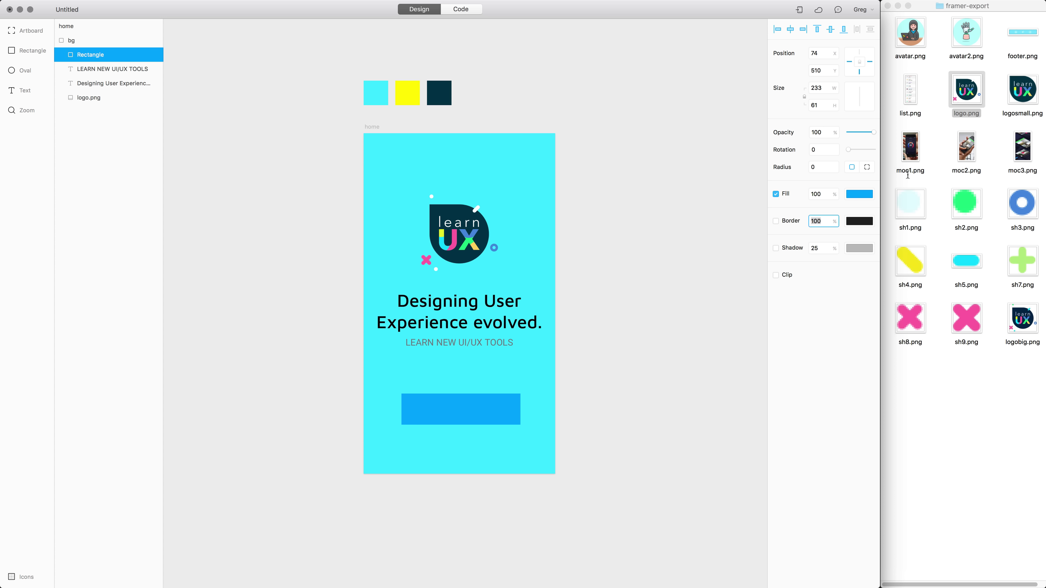
left_click(859, 194)
left_click_drag(846, 226, 754, 212)
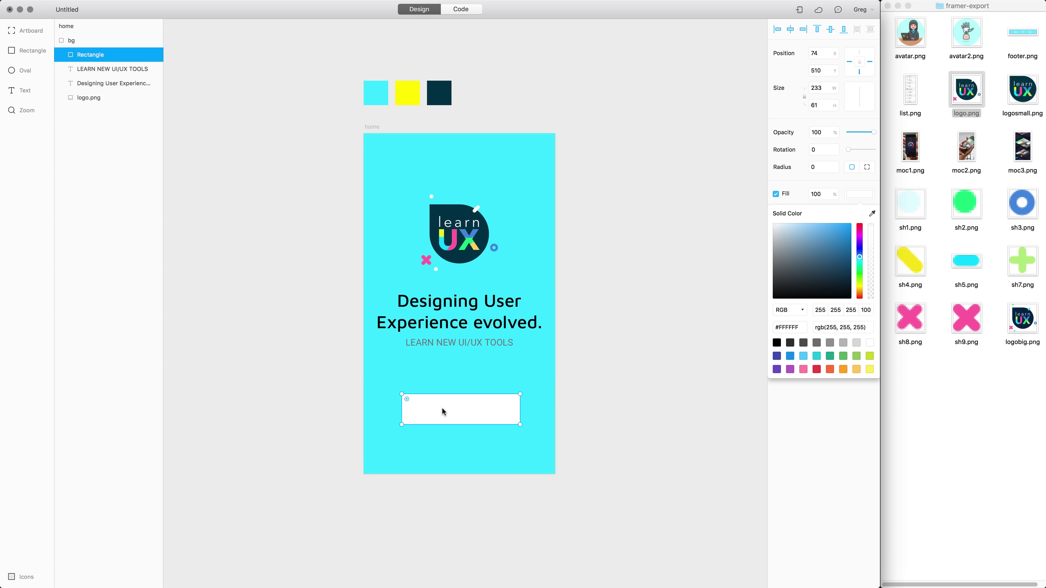
left_click(417, 403)
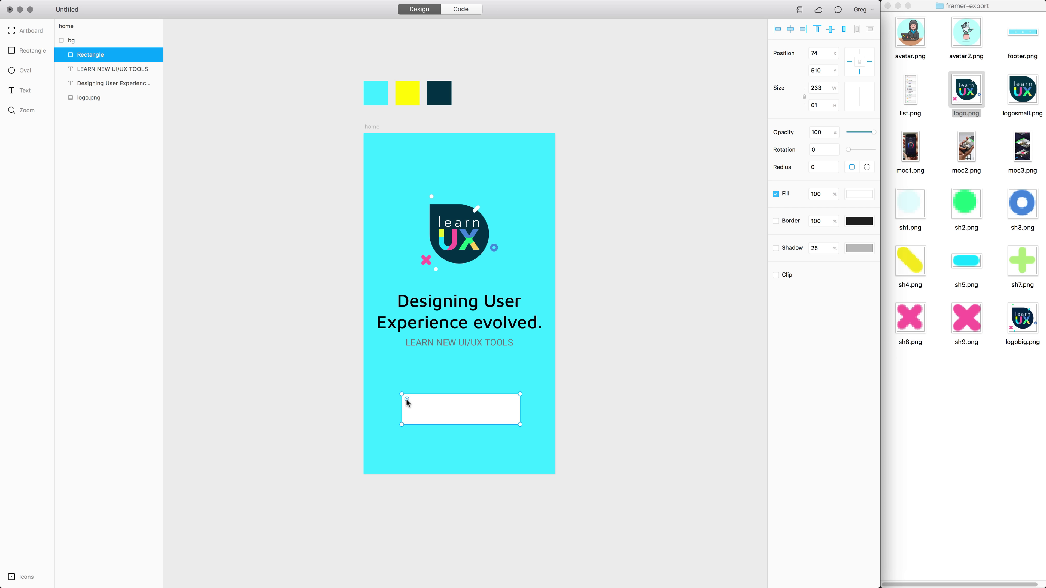
Round all corners of the white rectangle to a radius of 12 and shift it to the artboard's horizontal center.
left_click_drag(407, 400, 407, 400)
left_click(867, 167)
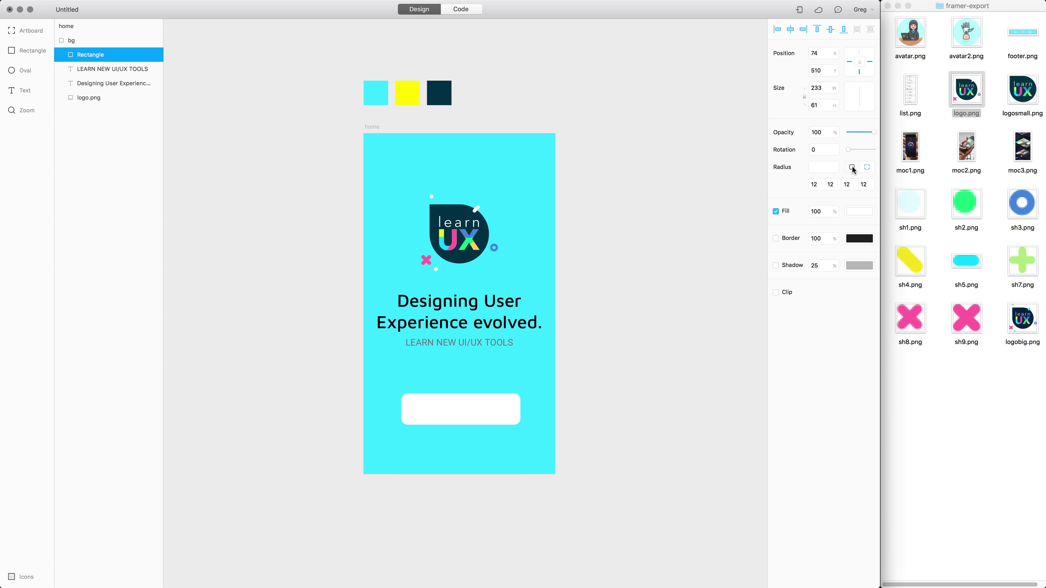
left_click(851, 167)
left_click_drag(448, 408, 447, 405)
Duplicate the tagline text onto the white rectangle and nest the copy inside the rectangle's layer.
left_click(456, 343)
left_click_drag(460, 350, 461, 411)
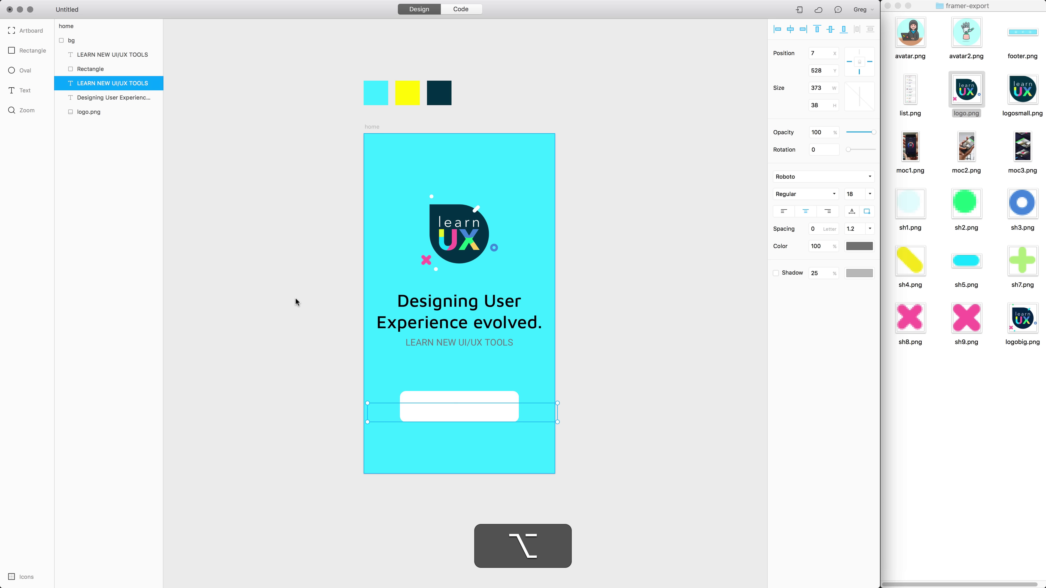
left_click_drag(85, 85, 94, 70)
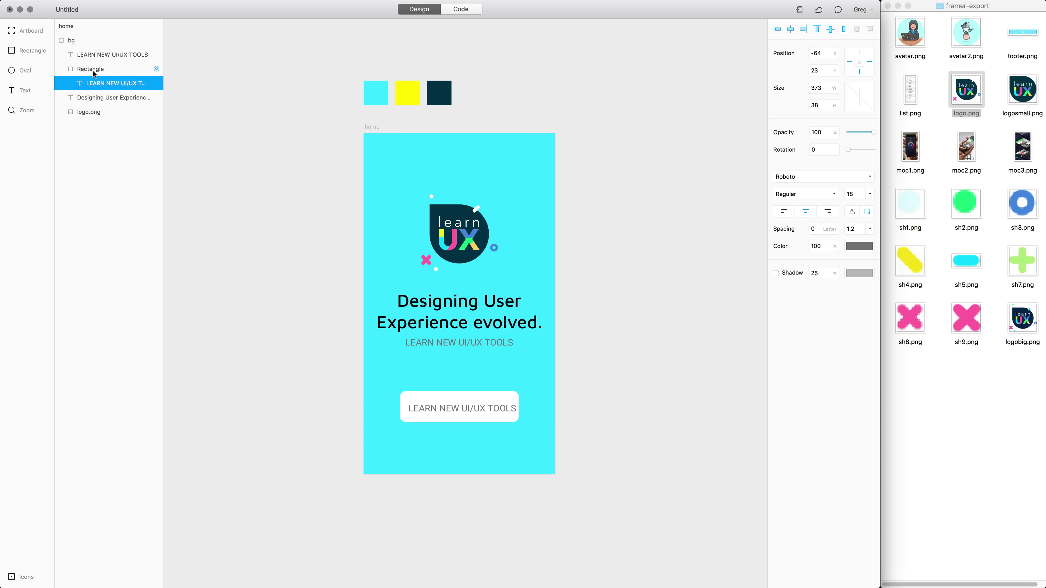
Rename the white rectangle's layer to button.
double_click(96, 70)
type("butto")
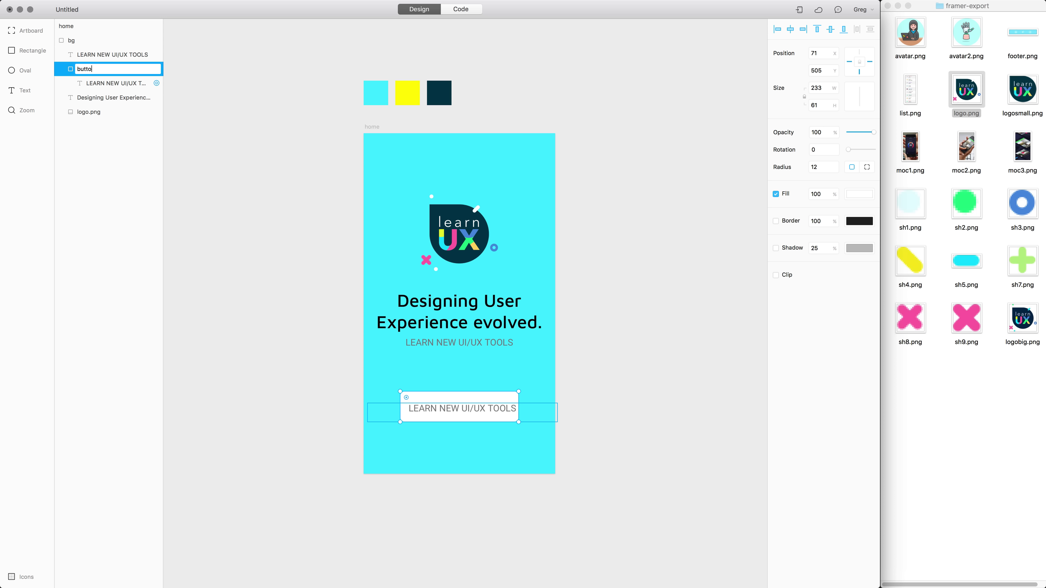
type("n")
key("Return")
Replace the text inside the button with GET STARTED.
left_click(454, 412, "super")
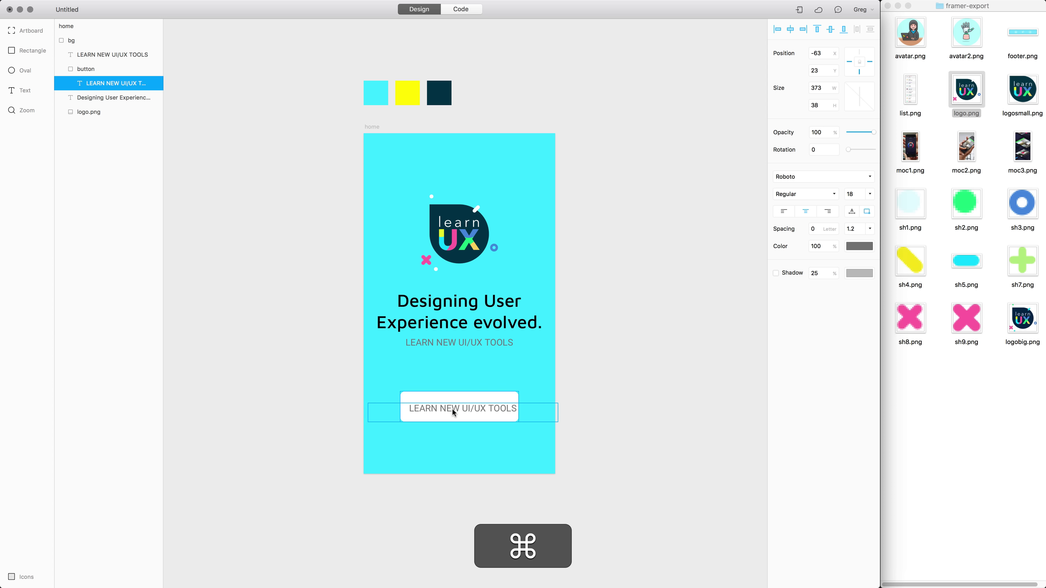
double_click(454, 411)
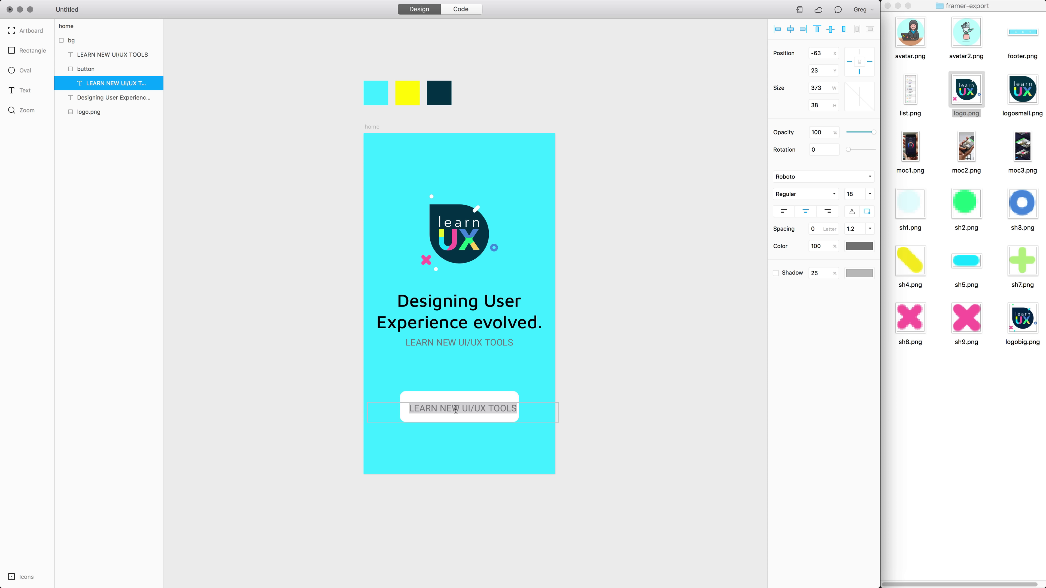
type("GET STARTE")
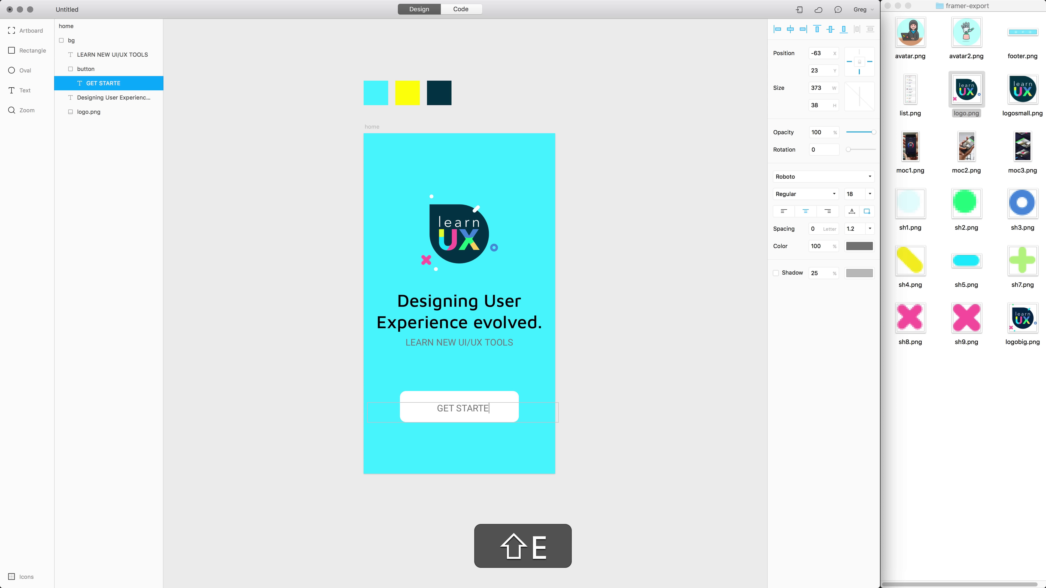
type("D")
Format the GET STARTED label as Bold at size 16.
key("super+a")
left_click(859, 195)
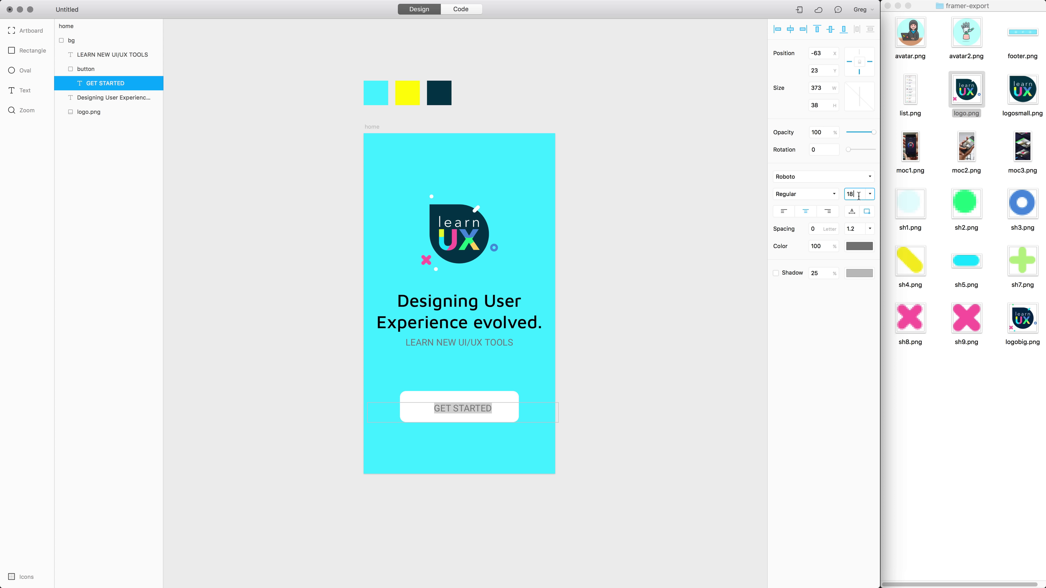
left_click(835, 197)
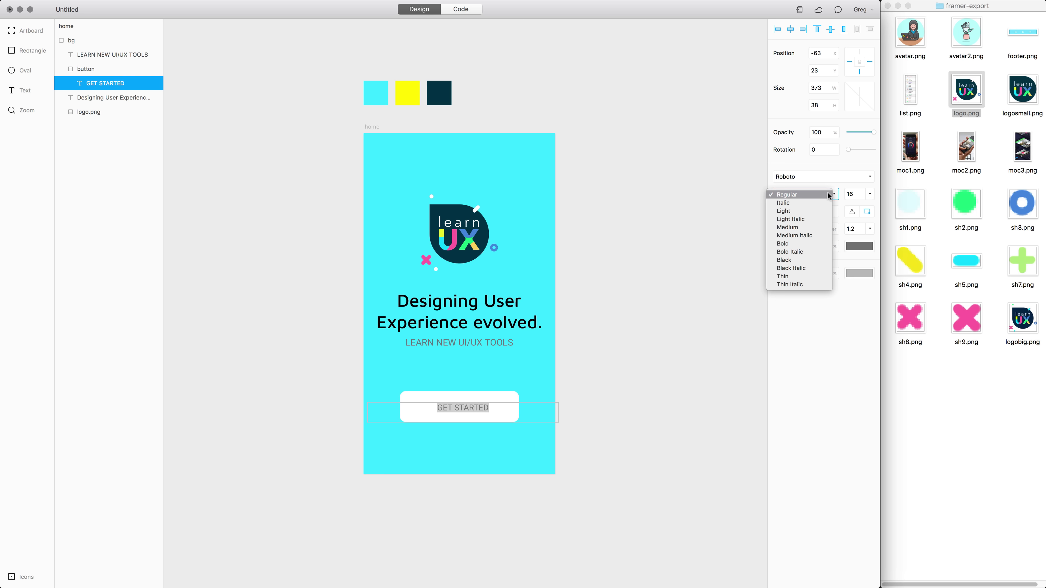
left_click(782, 243)
key("super+Return")
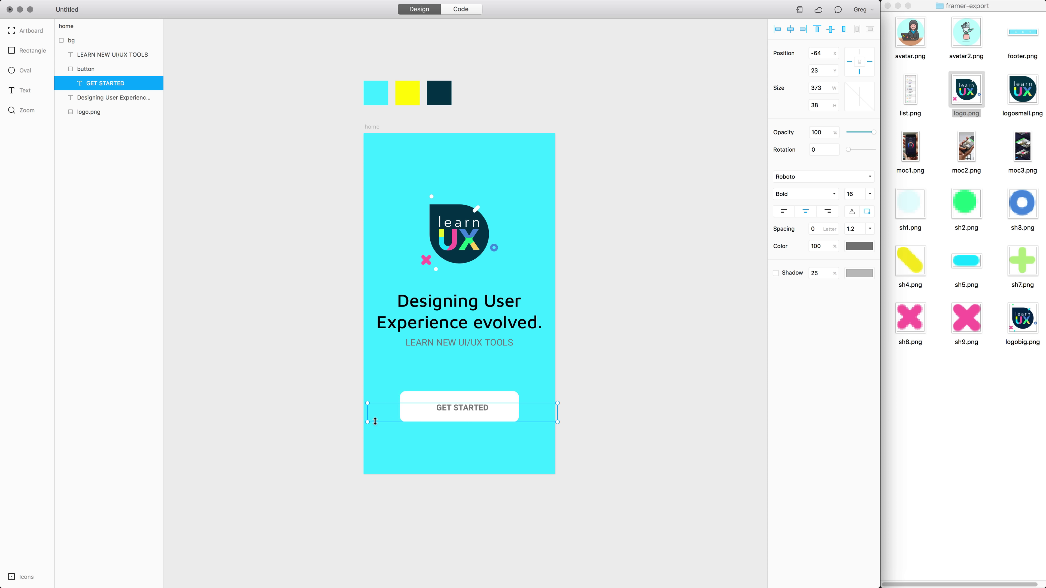
Fit the GET STARTED text box to the button's width and center the label vertically within the button.
left_click_drag(368, 417, 400, 415)
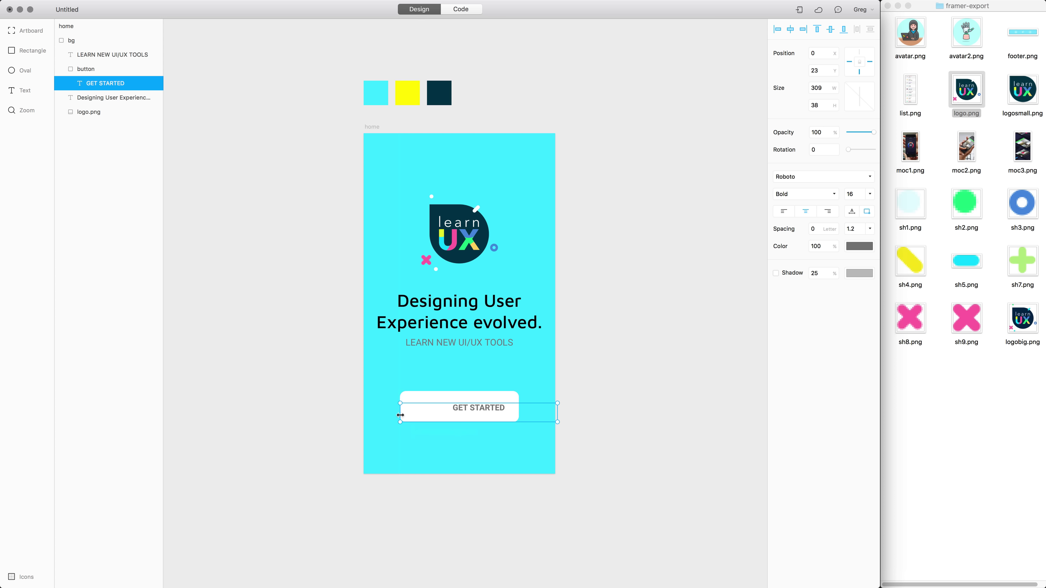
left_click_drag(555, 415, 471, 416)
left_click(474, 397, "shift")
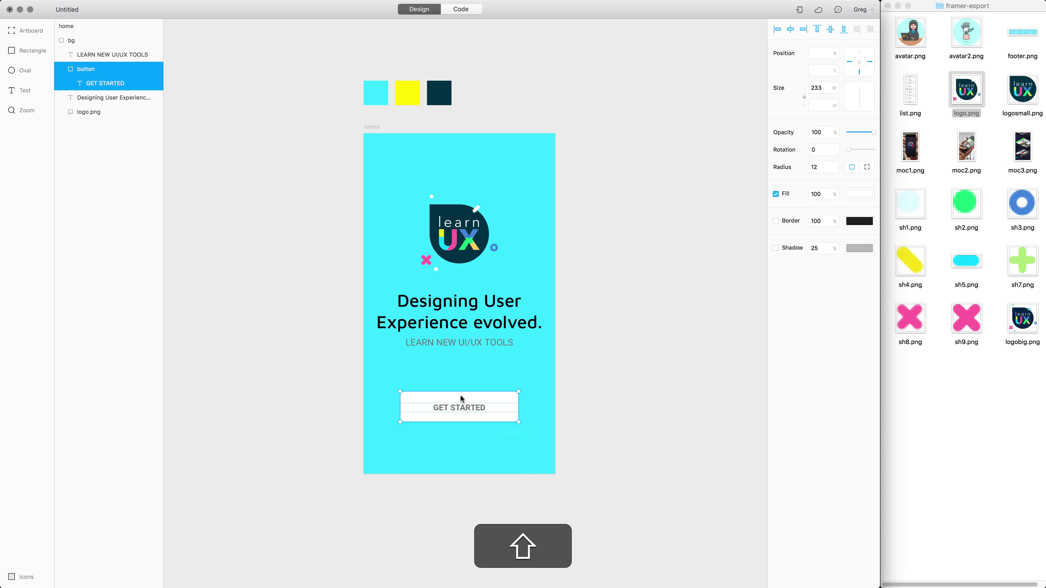
left_click(831, 30)
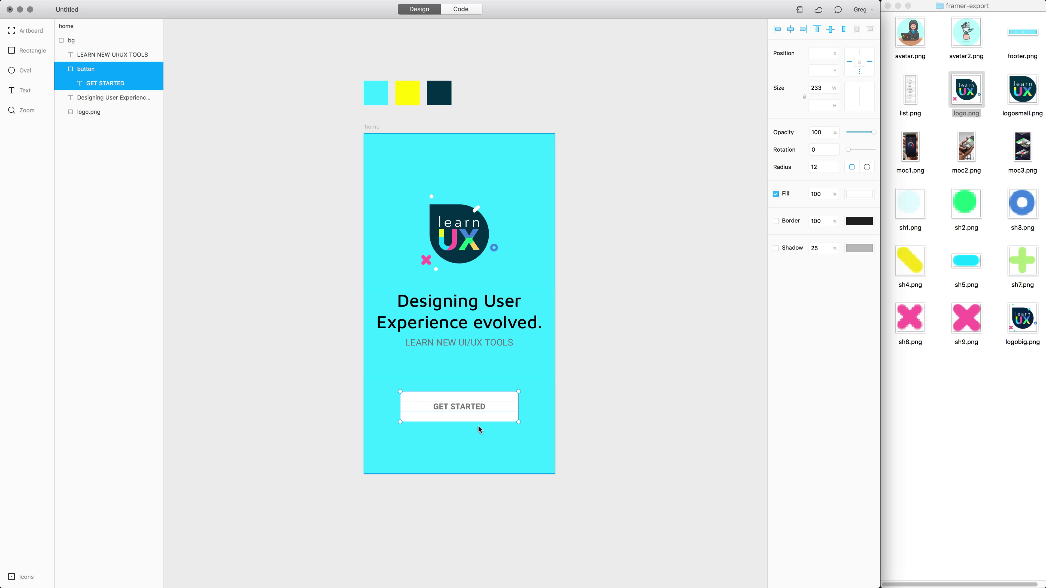
left_click(589, 399)
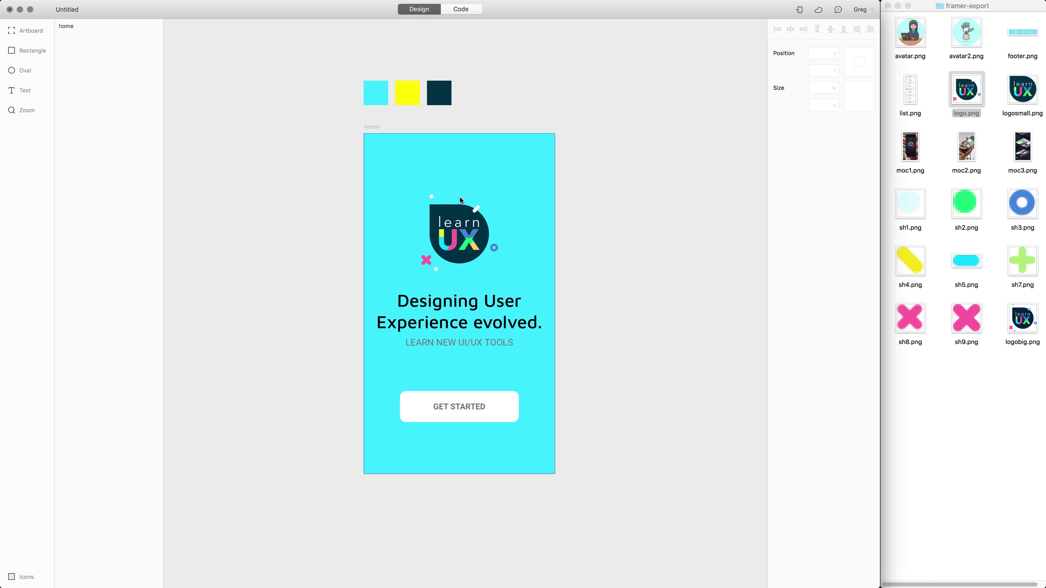
Duplicate the home artboard and delete all the content from the copy.
left_click(373, 128)
key("super+d")
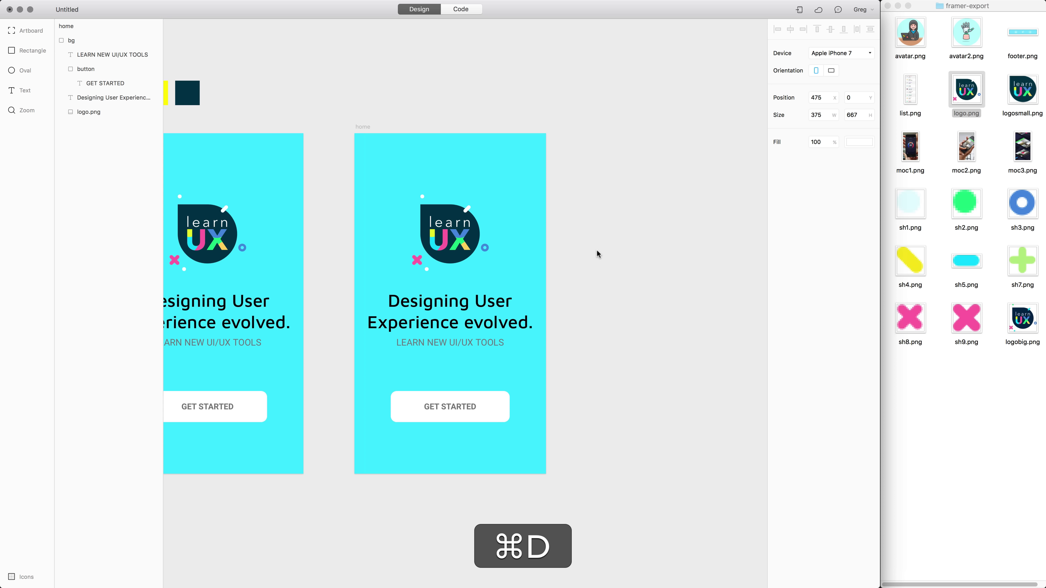
key("super+space")
left_click_drag(445, 288, 535, 264)
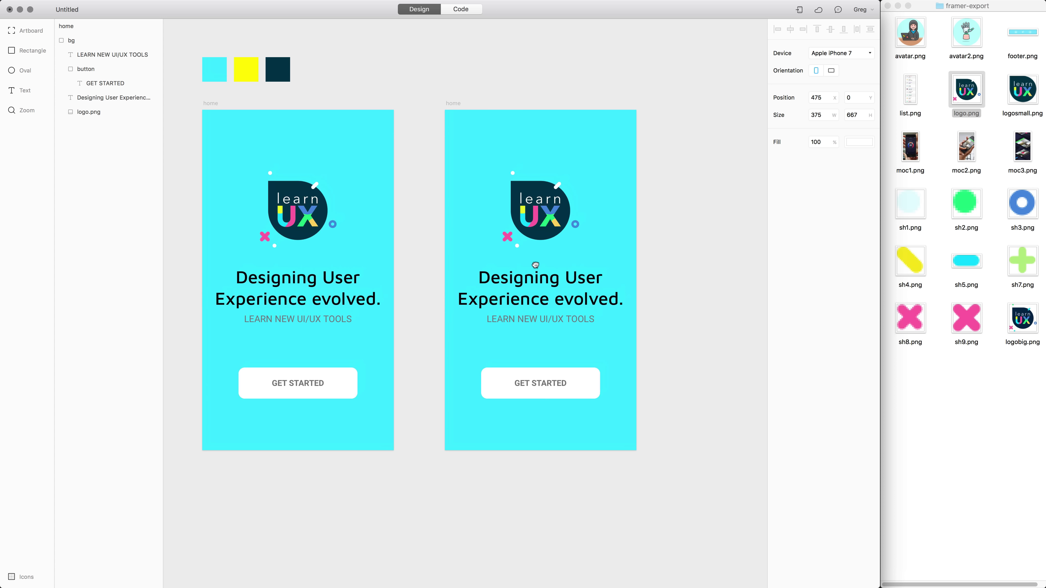
left_click_drag(689, 147, 468, 401)
key("BackSpace")
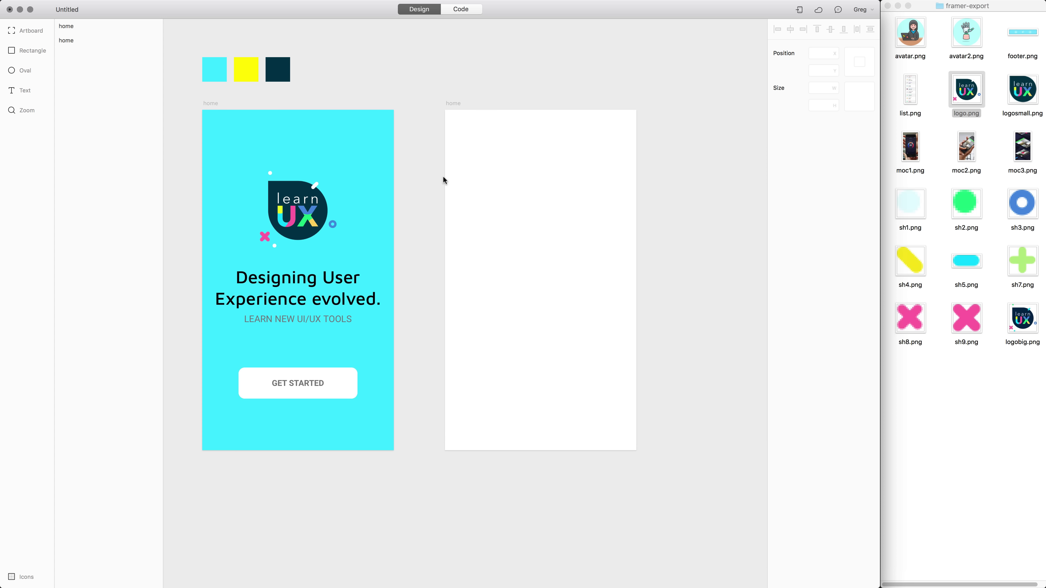
Draw a full-width header rectangle about 375 × 85 atop the empty artboard and fill it with the yellow swatch's color.
key("r")
left_click_drag(445, 109, 636, 152)
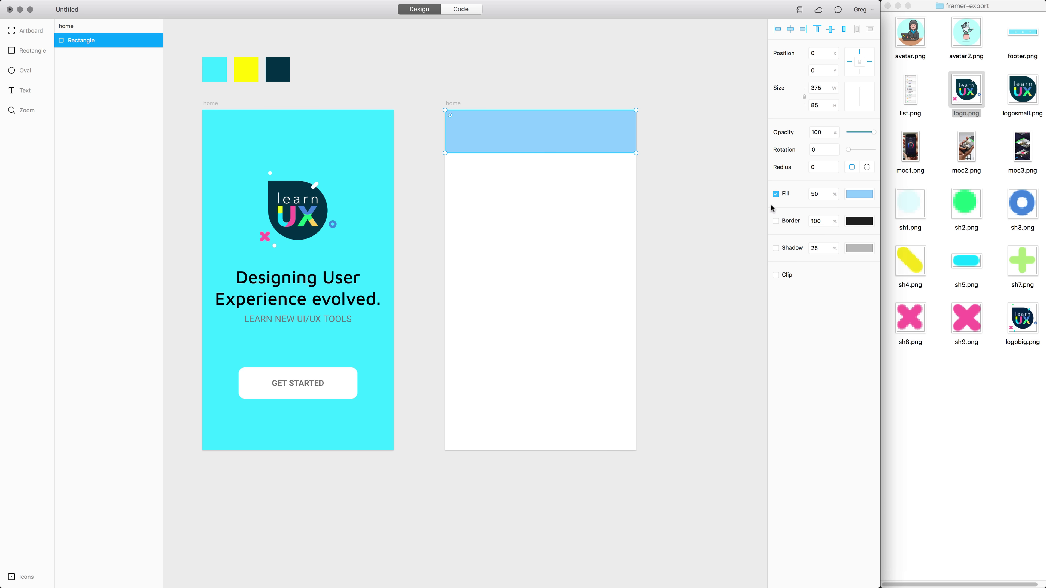
key("ctrl+c")
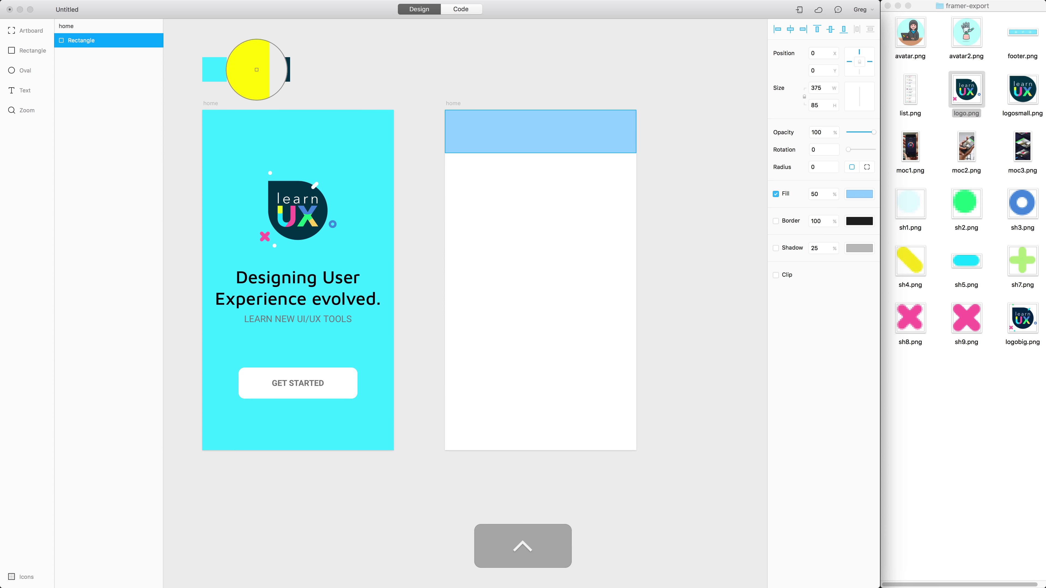
left_click(257, 70)
left_click(402, 78)
left_click(461, 129)
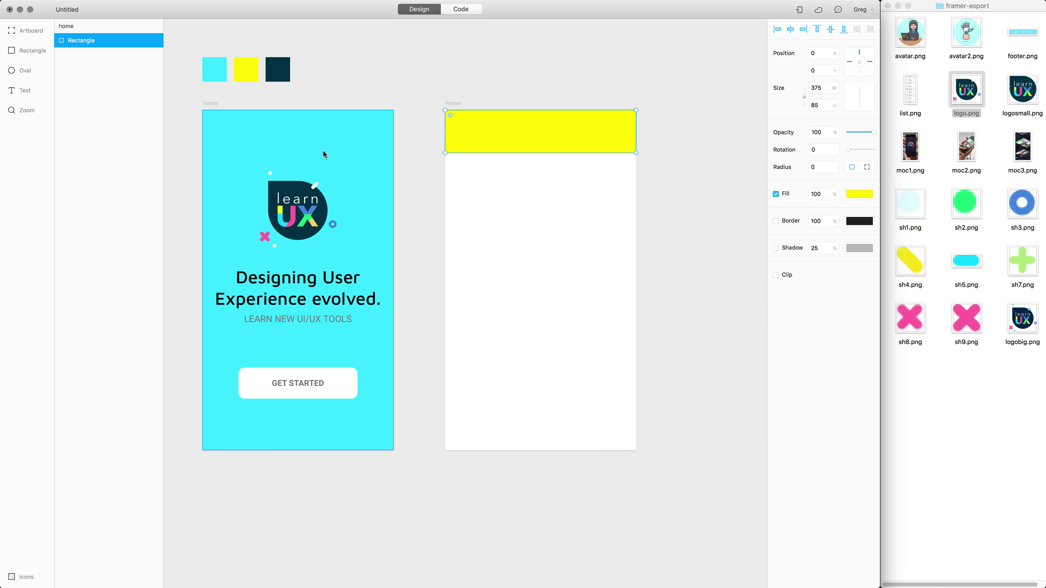
Insert the hamburger menu icon and place it near the left end of the yellow header, vertically centered.
left_click(13, 578)
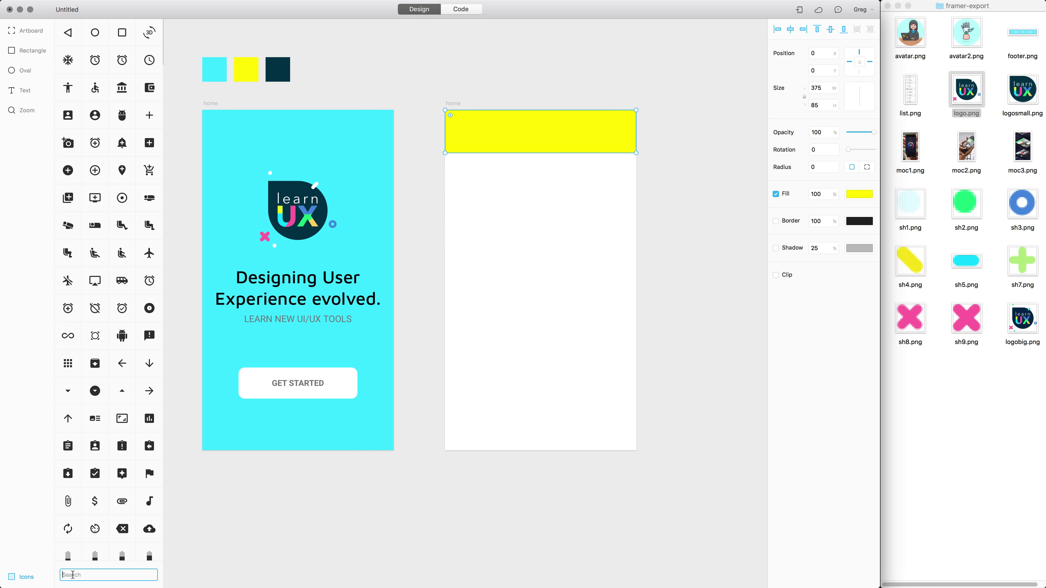
type("menu")
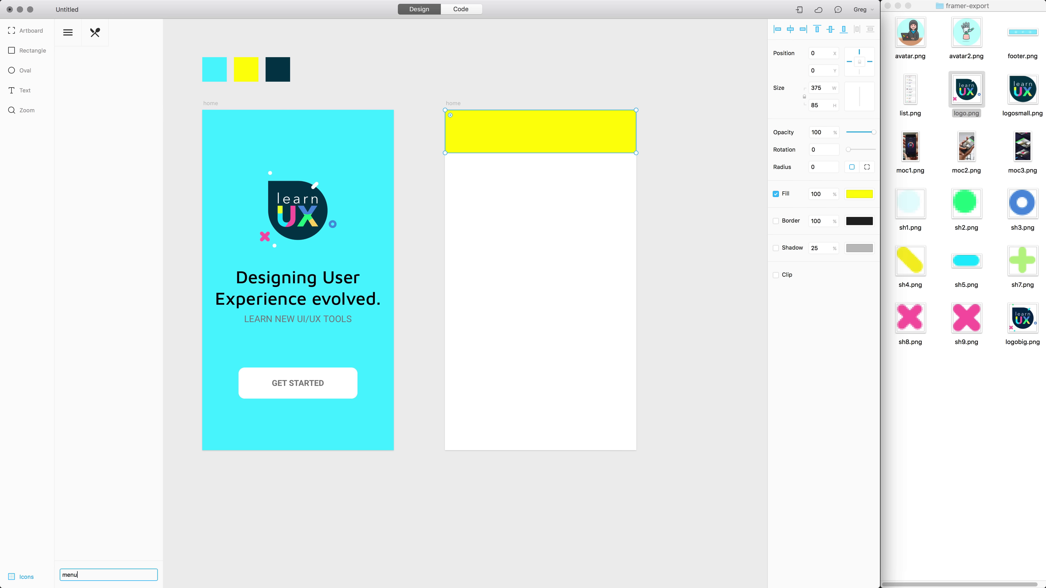
left_click(72, 39)
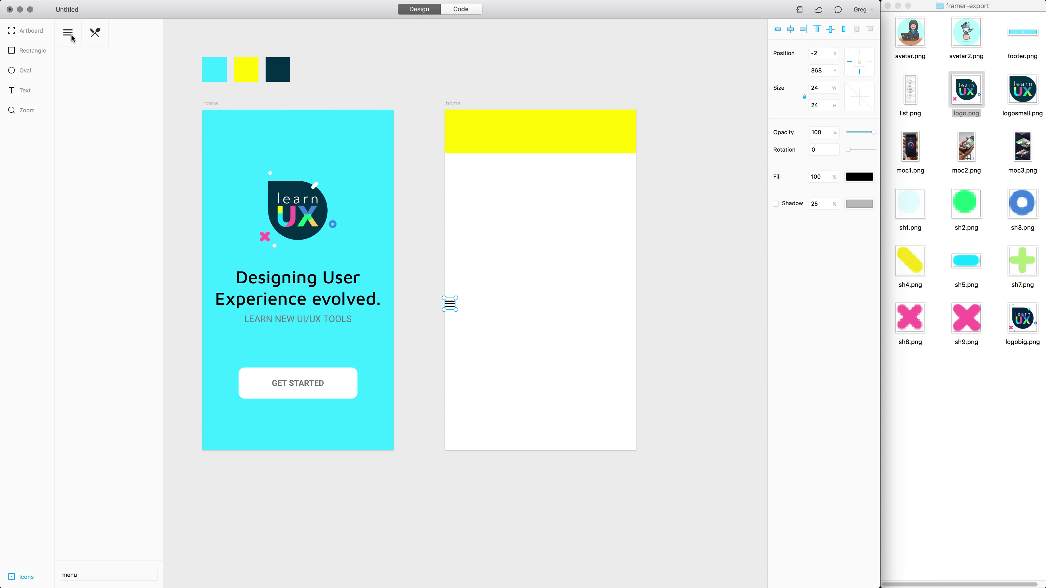
left_click_drag(449, 305, 463, 137)
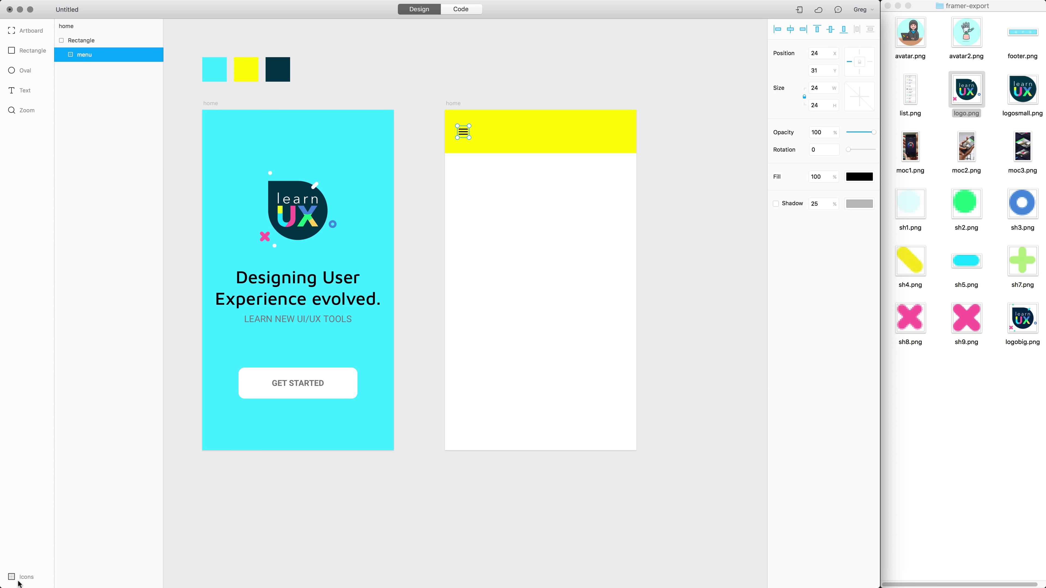
Find the close (X) icon in the icon library and add it beside the menu icon in the yellow header.
left_click(26, 577)
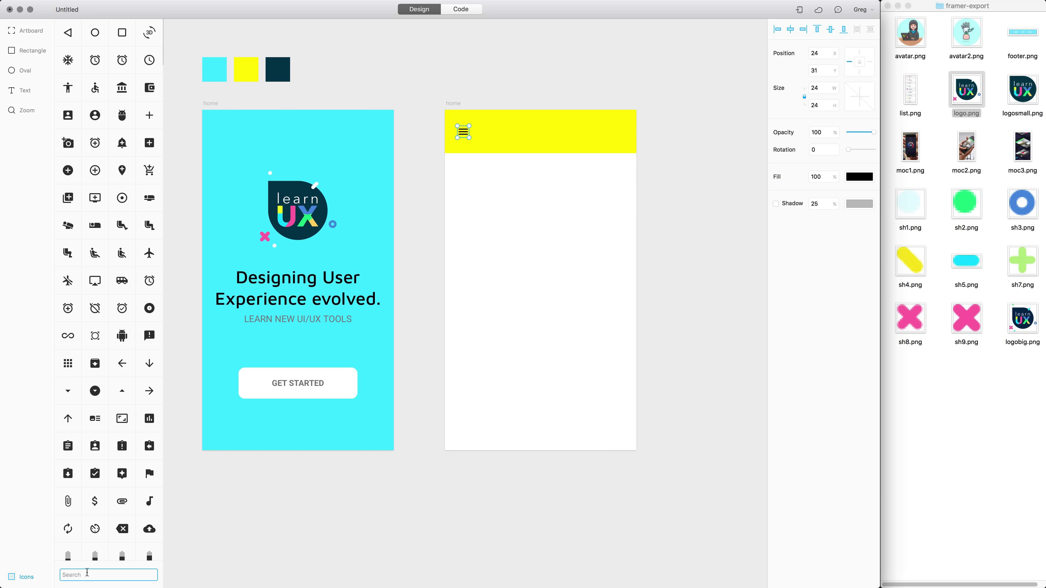
type("clos")
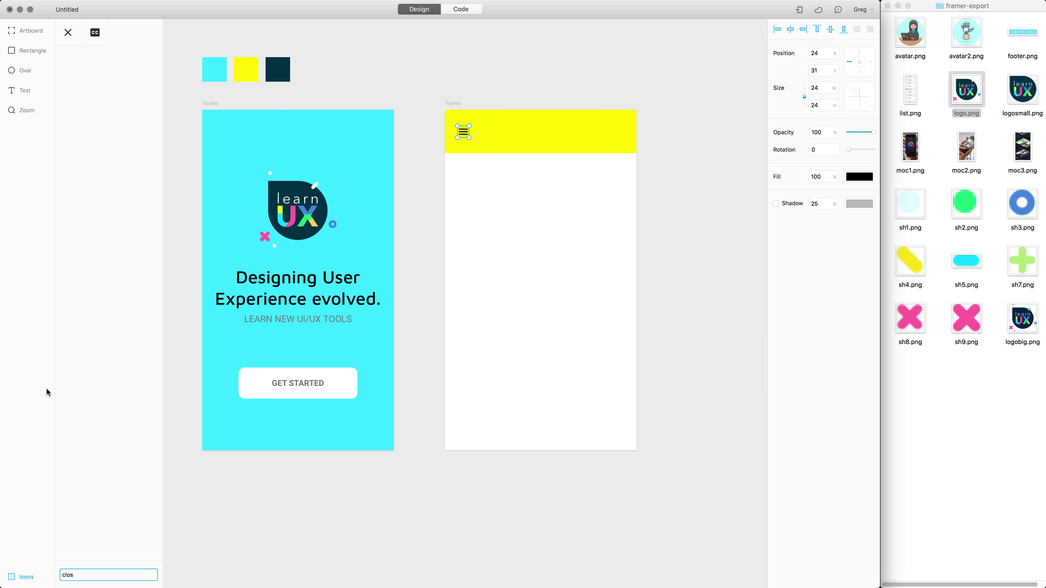
left_click(69, 36)
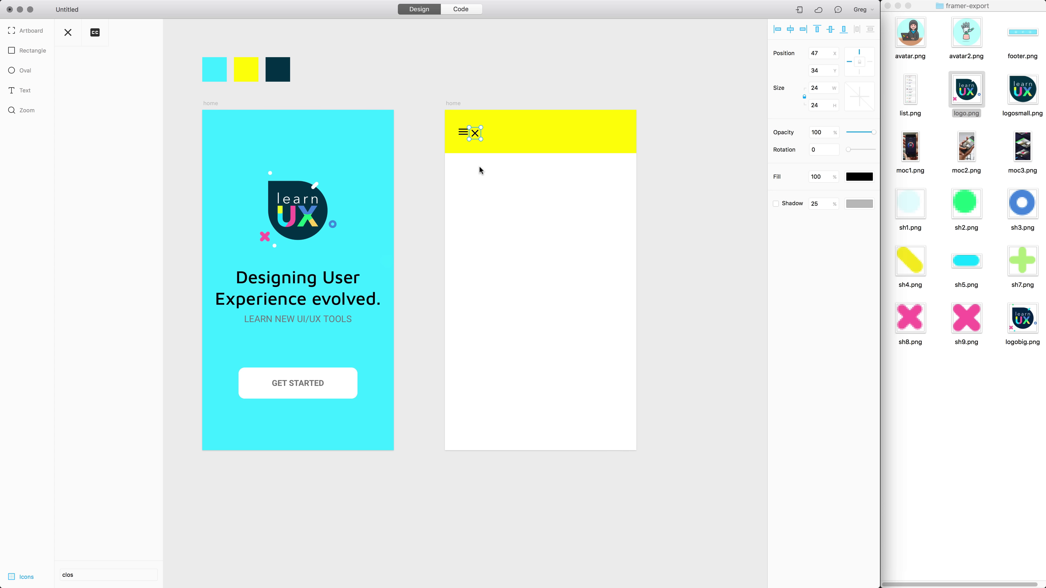
Set the size of both the menu and close icons in the yellow header to 36 × 36.
key("super")
key("super+equal")
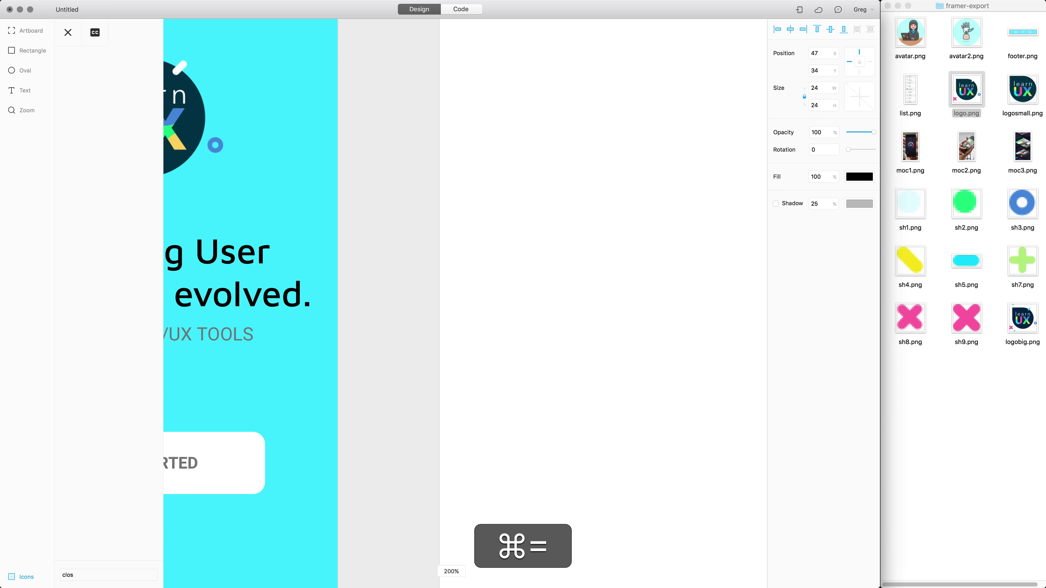
left_click_drag(503, 93, 493, 266)
left_click_drag(513, 145, 430, 414)
key("super+equal")
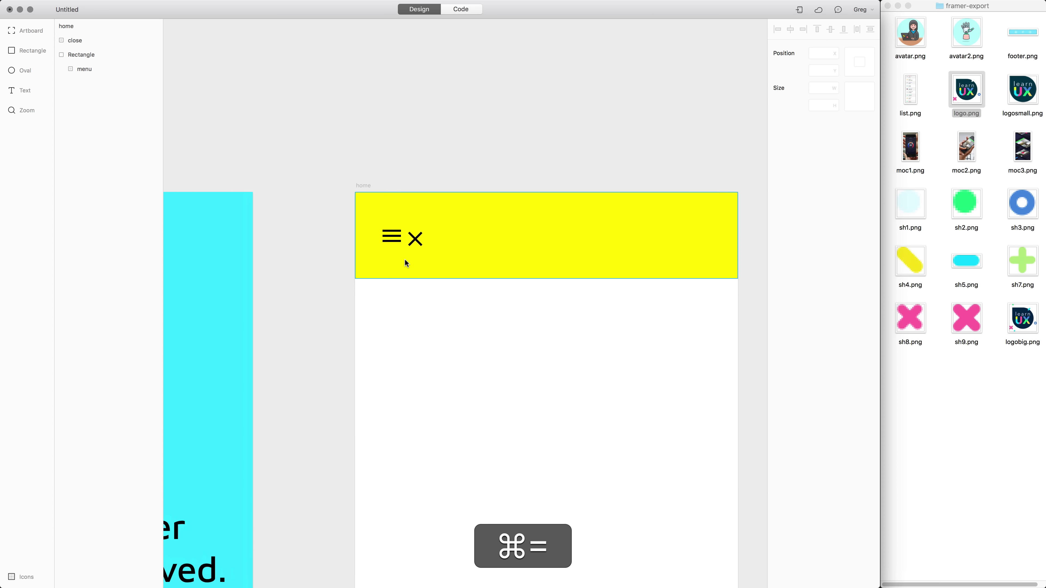
scroll(399, 252, "up", 2)
left_click(385, 216)
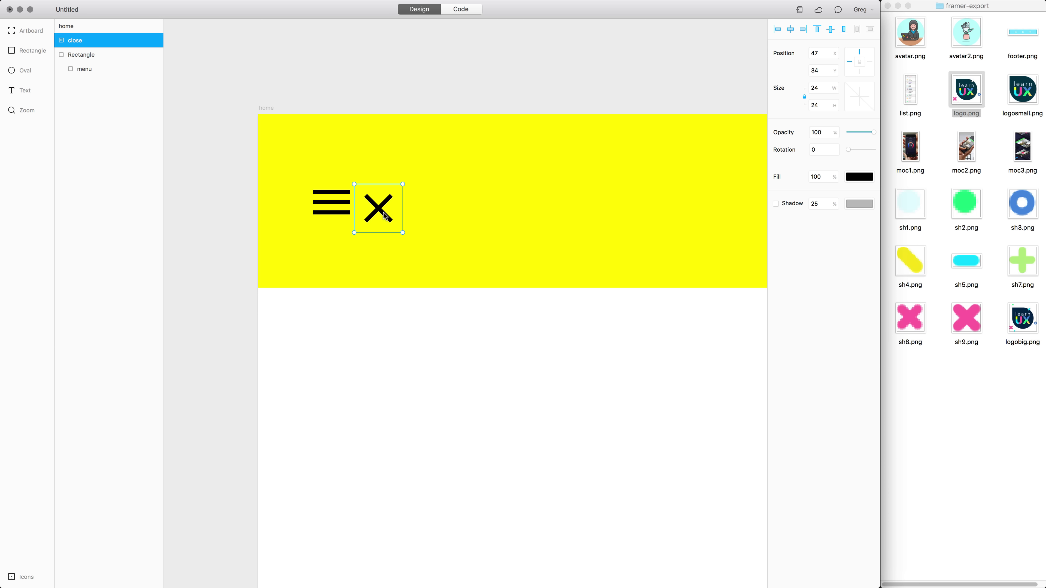
key("shift+super+grave")
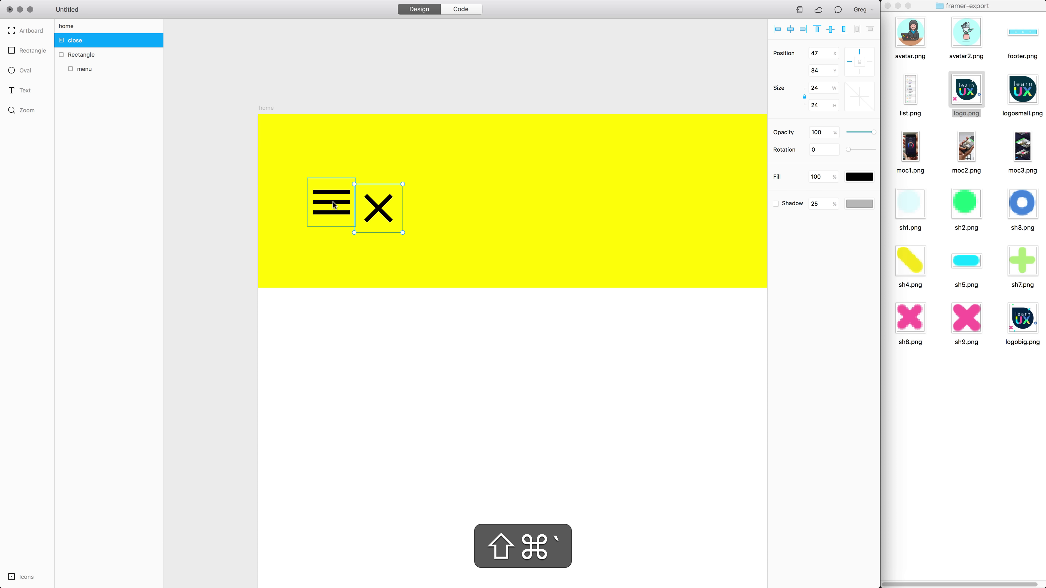
left_click(335, 205, "shift+super")
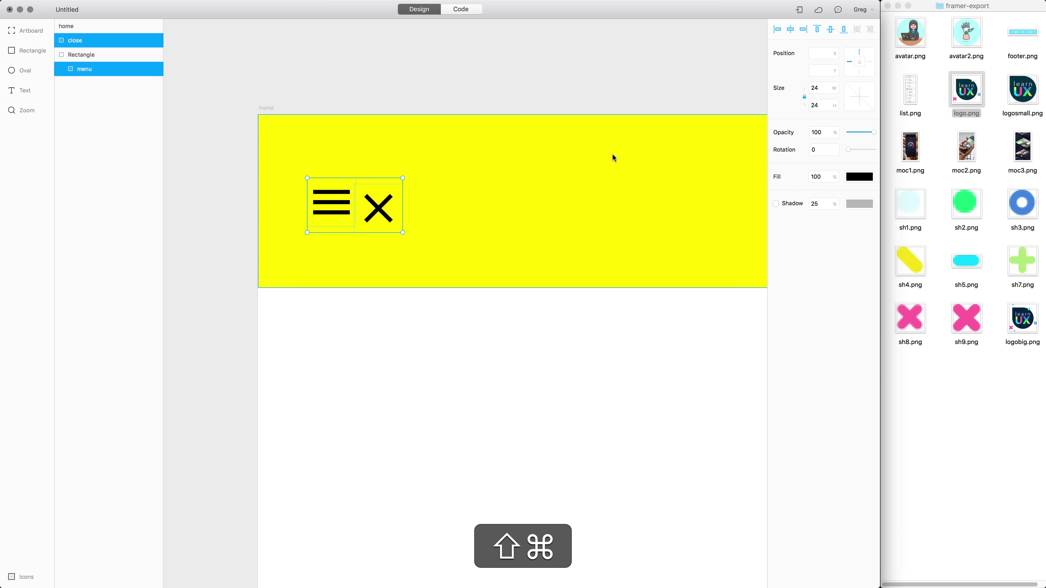
left_click(817, 88)
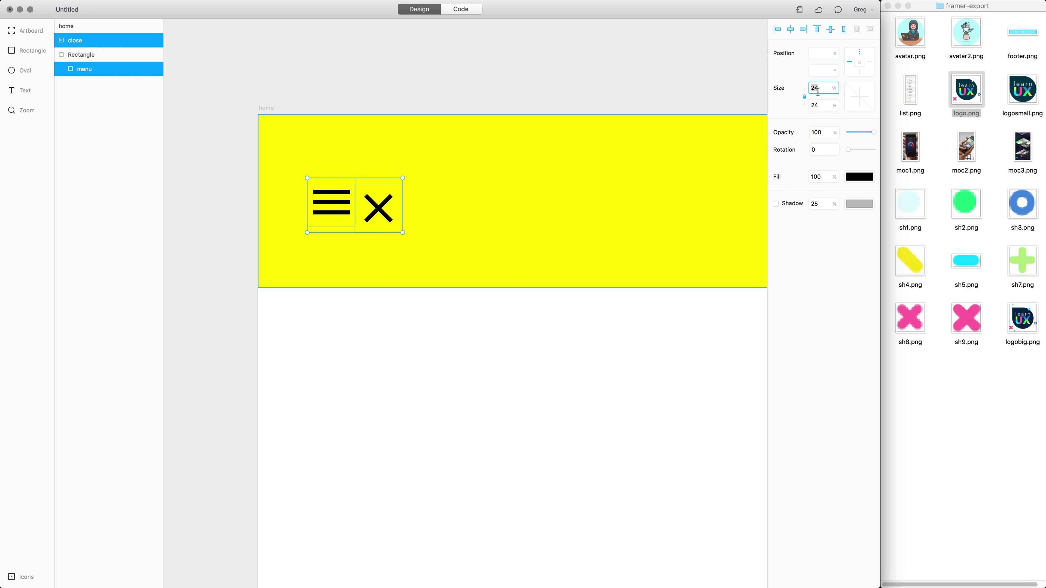
type("36")
key("Return")
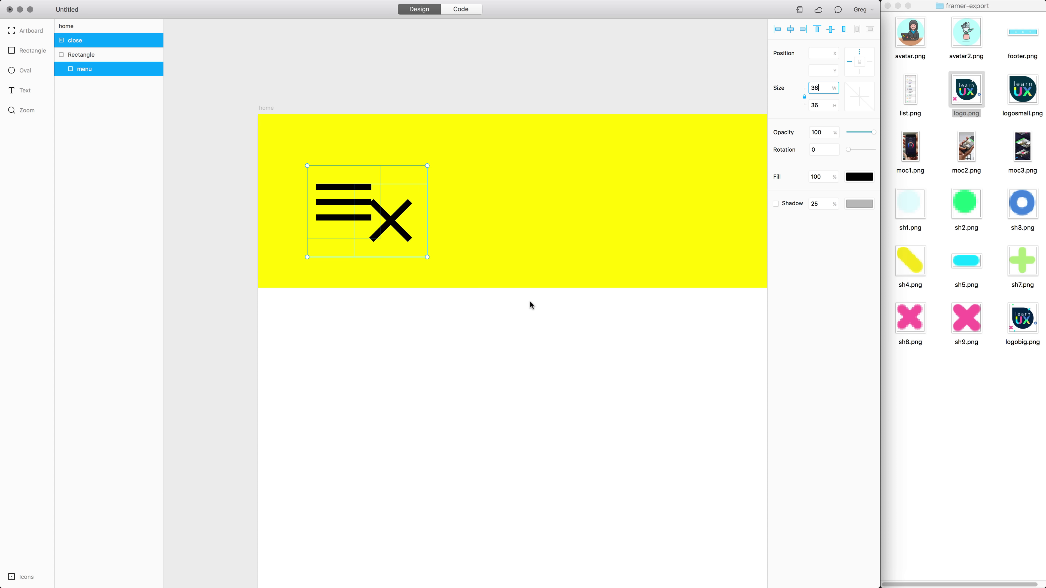
left_click(530, 303)
Center the menu icon vertically in the header, stack the close icon exactly over it, and set the close icon's opacity to 0.
left_click(339, 206)
left_click(340, 206, "super")
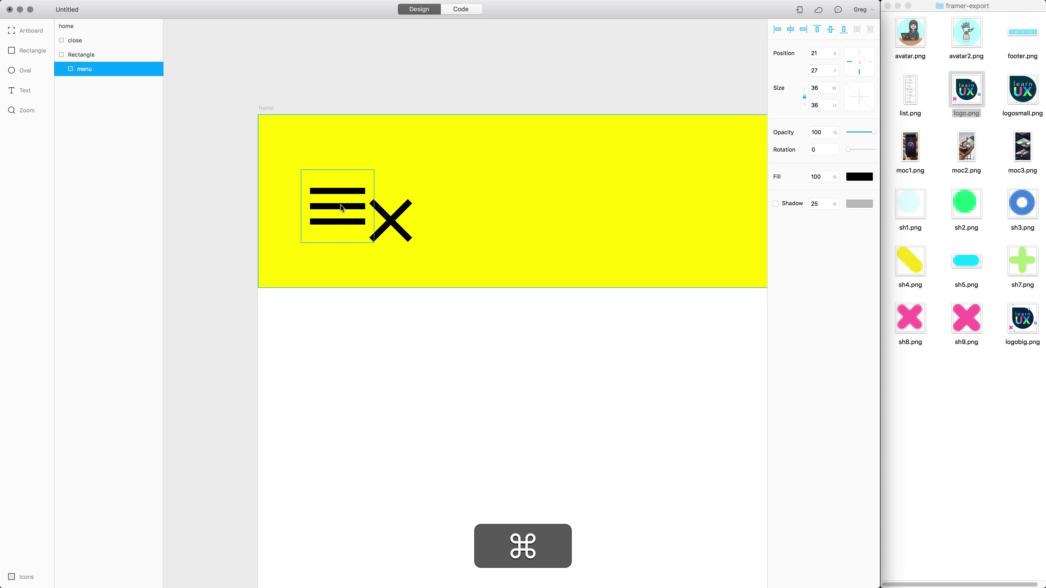
left_click_drag(392, 220, 340, 203)
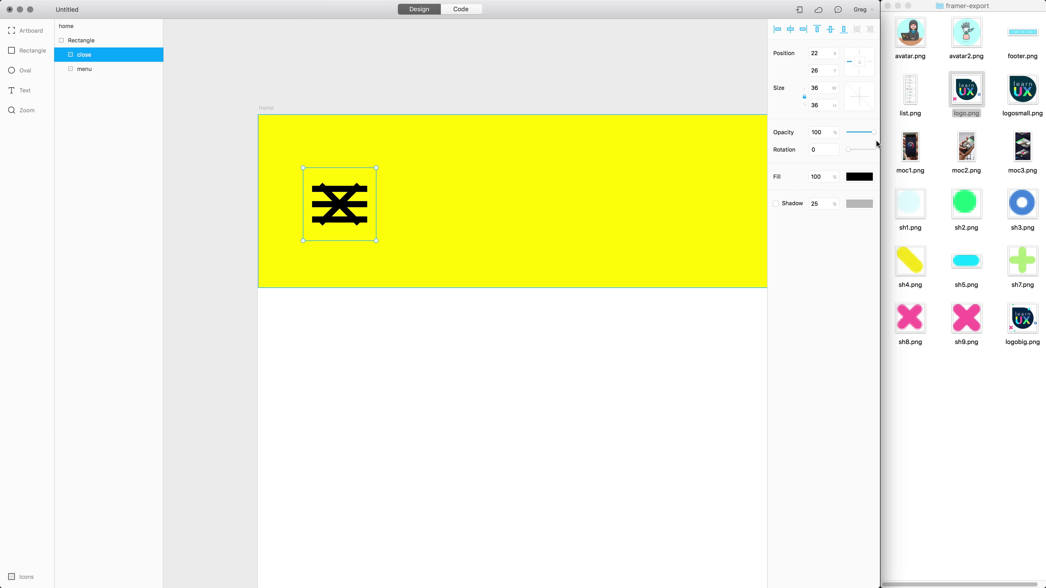
left_click_drag(873, 133, 838, 201)
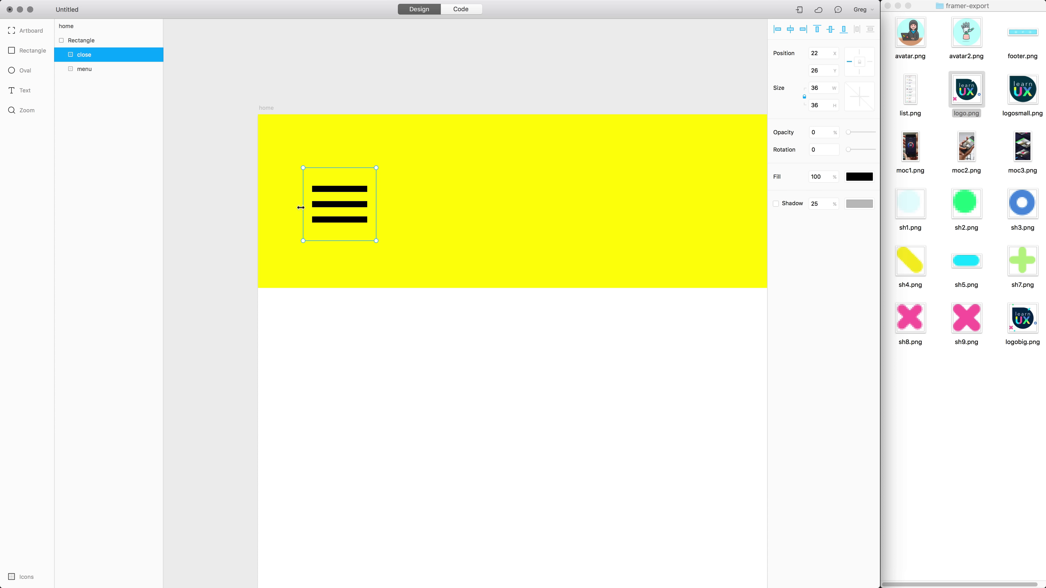
Insert logosmall.png from the framer-export folder into the center of the yellow header.
key("super+minus")
key("super+minus")
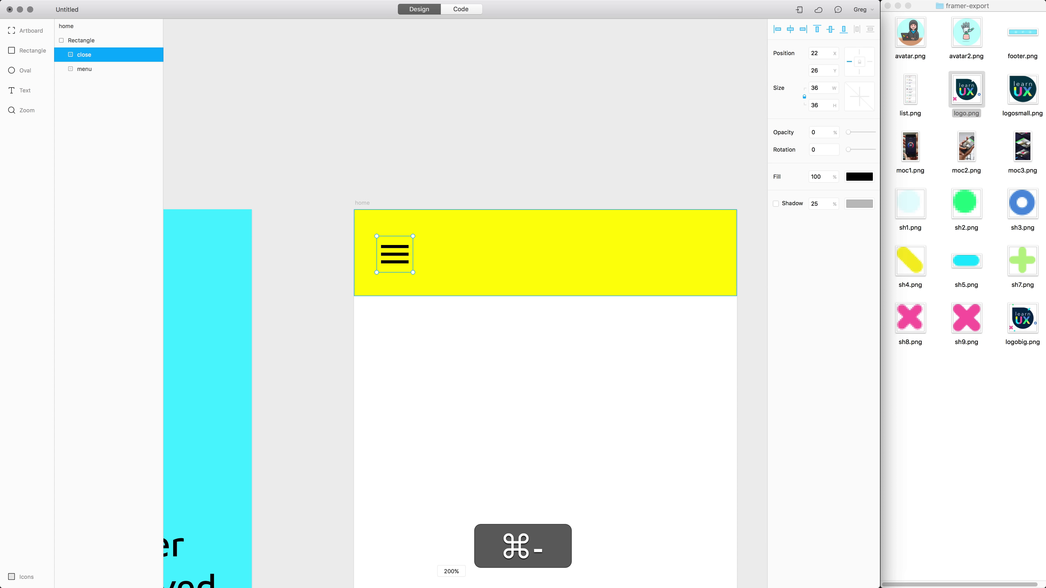
scroll(541, 355, "down", 5)
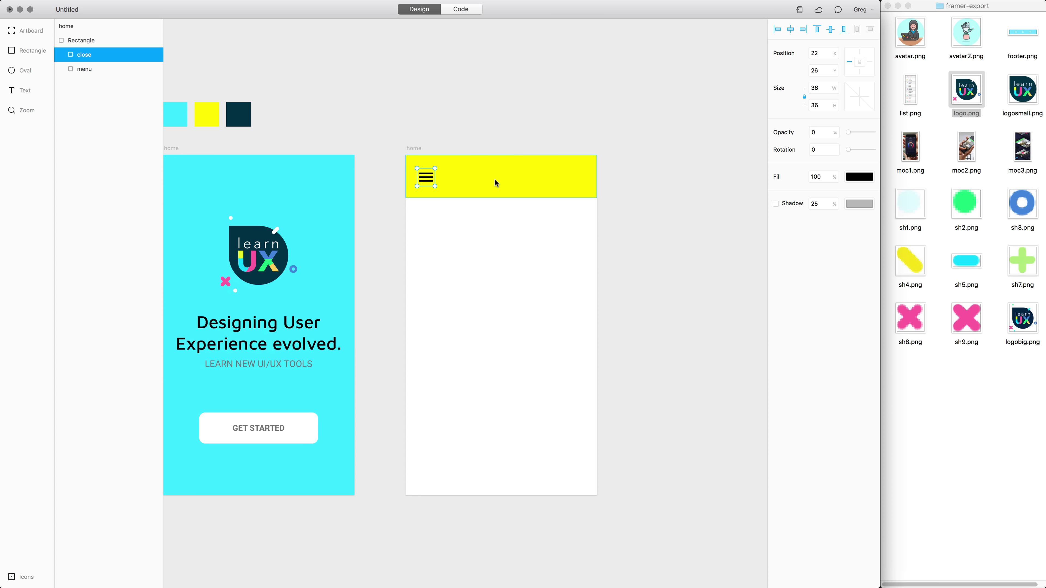
left_click(507, 181)
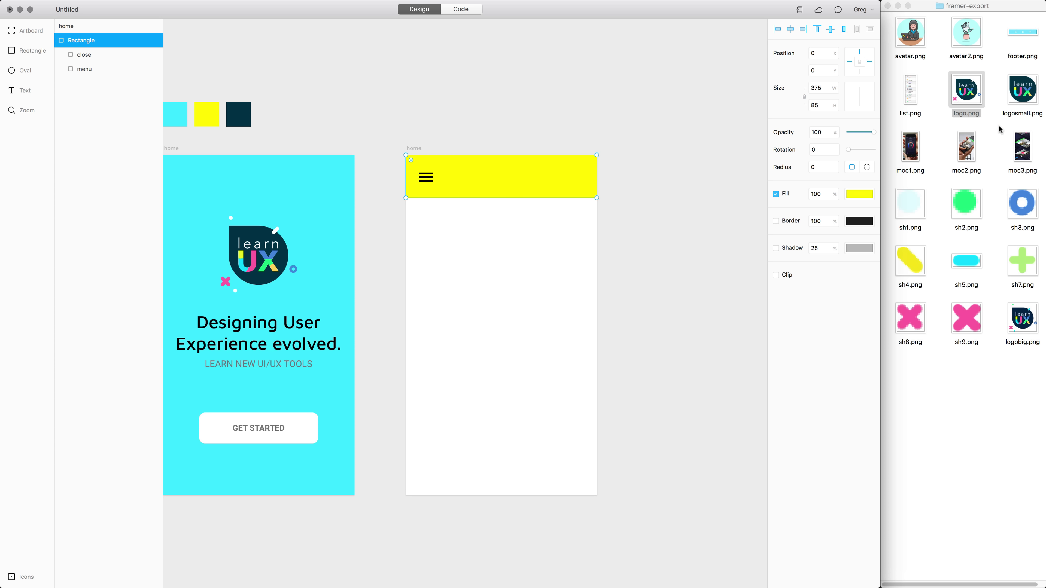
left_click_drag(1007, 118, 502, 180)
left_click(501, 181)
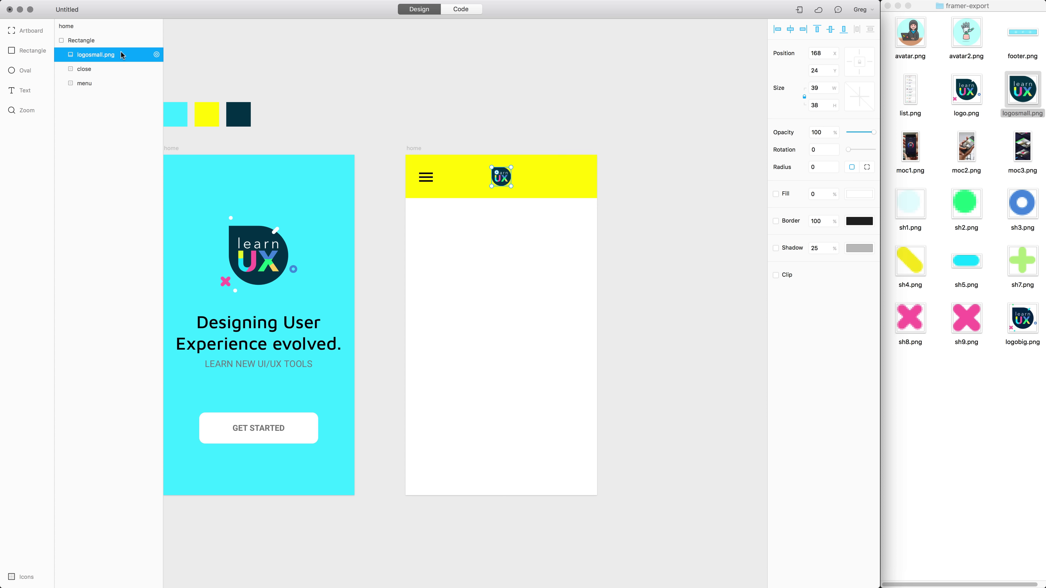
Rename the yellow header's Rectangle layer as top-bar.
double_click(110, 40)
type("top-bar")
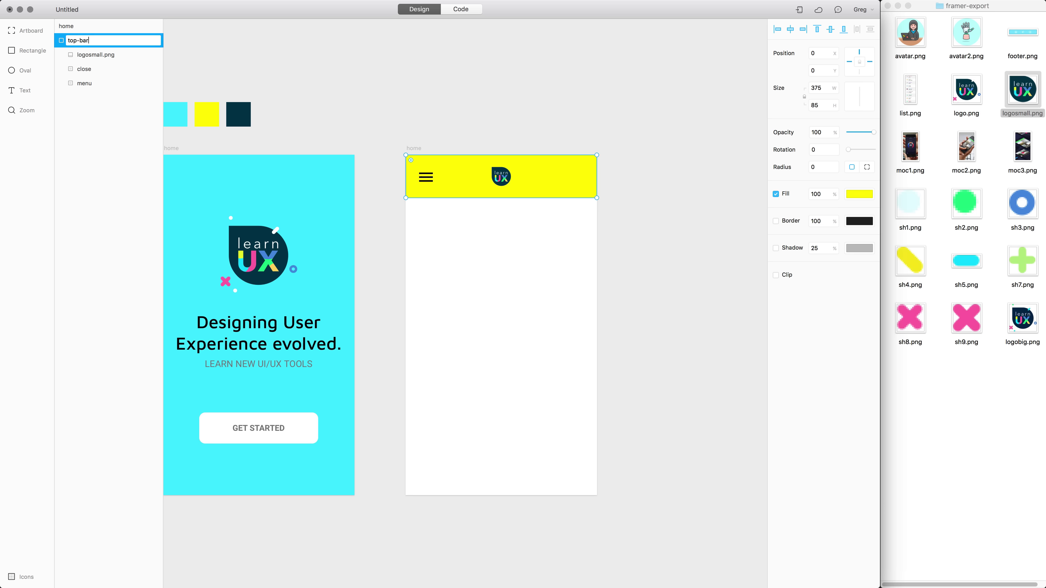
key("Return")
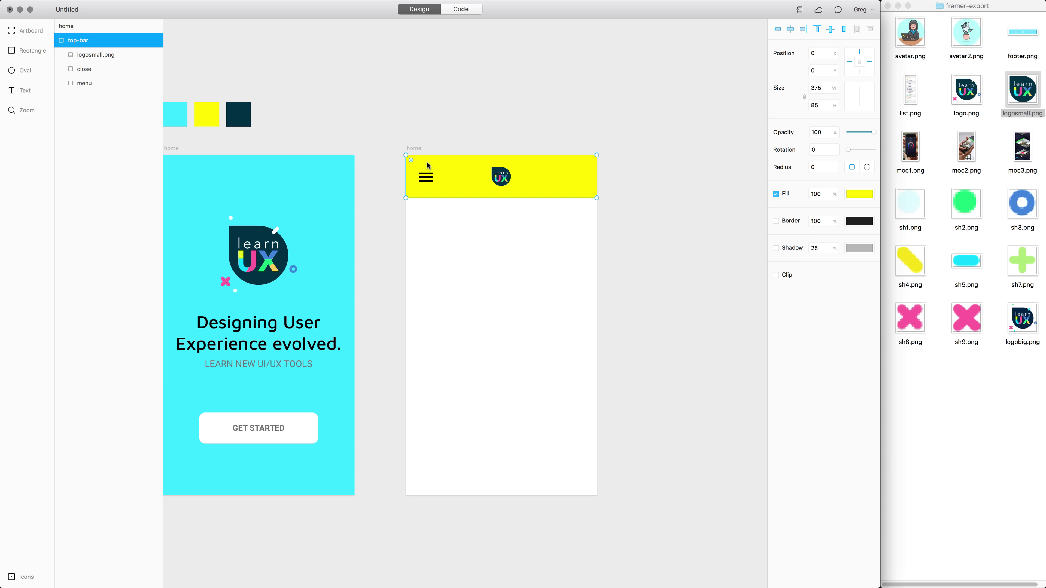
Try enlarging the second artboard to about 551 × 726 to test how the header adapts, and undo the resize.
left_click(413, 149)
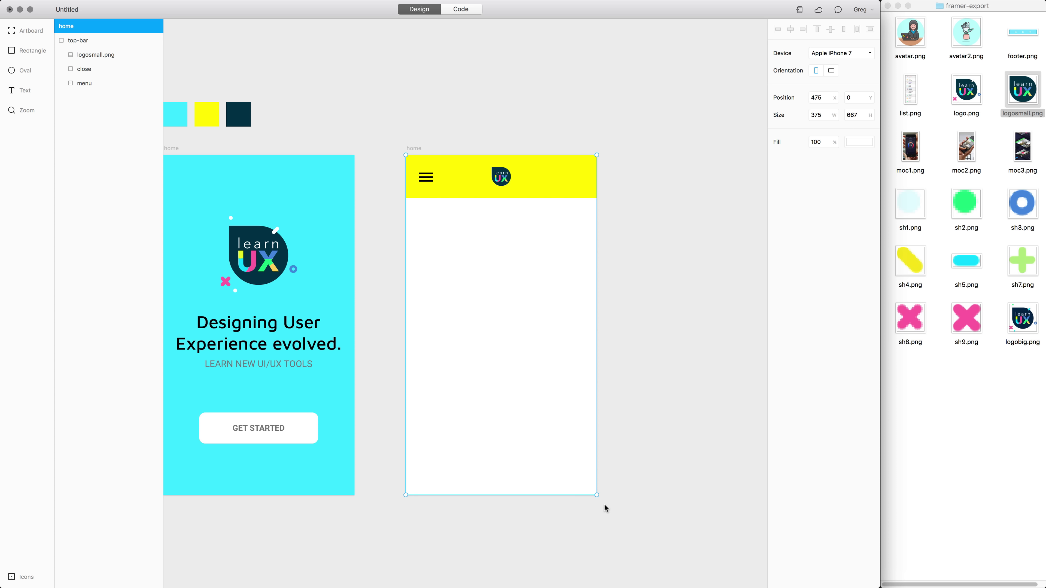
left_click_drag(597, 496, 686, 526)
key("super")
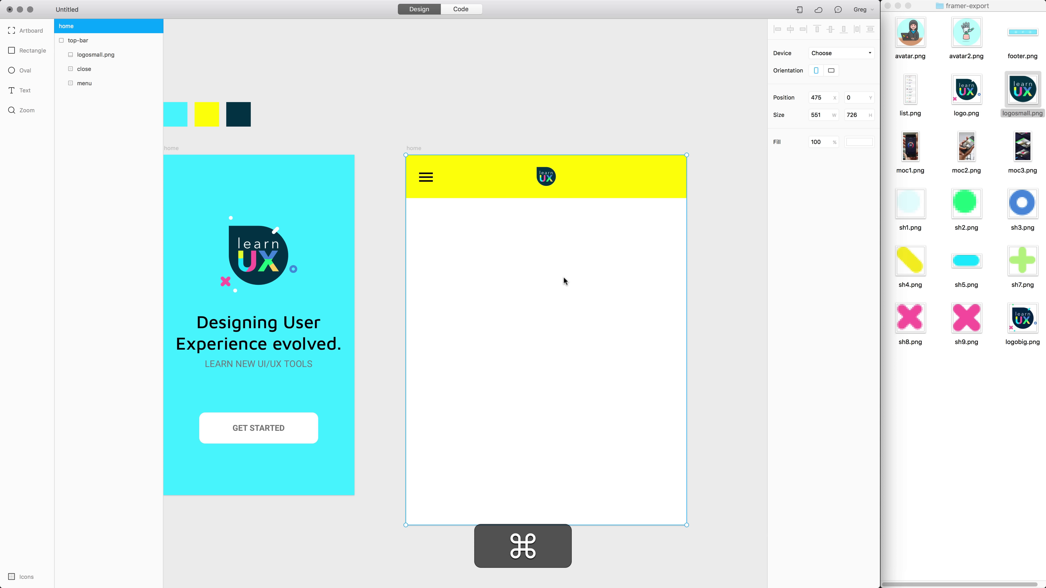
key("super+z")
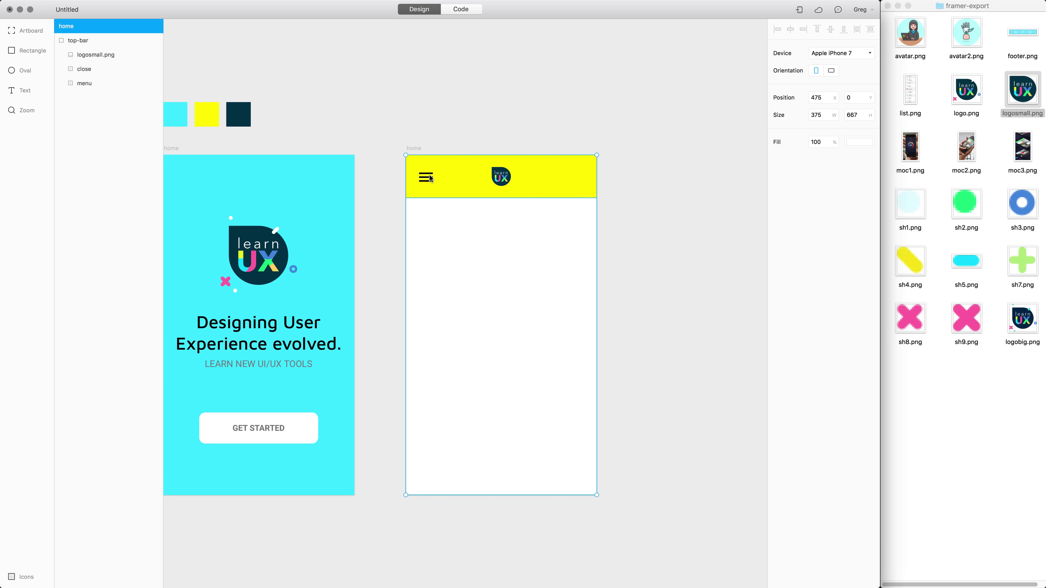
Examine the layout constraints of the close icon, the small logo and the top bar.
left_click(427, 183, "super")
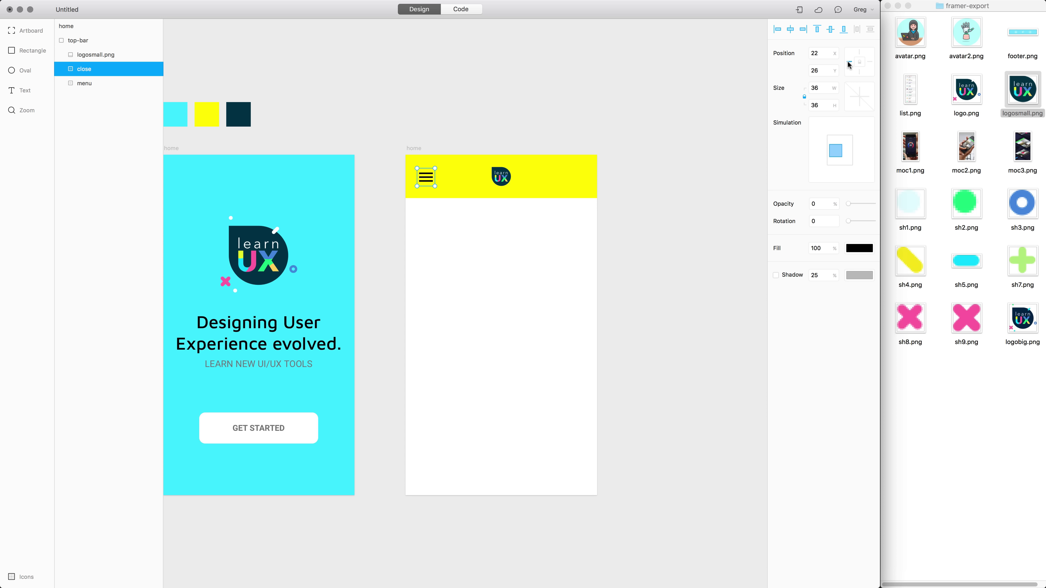
left_click(506, 180, "super")
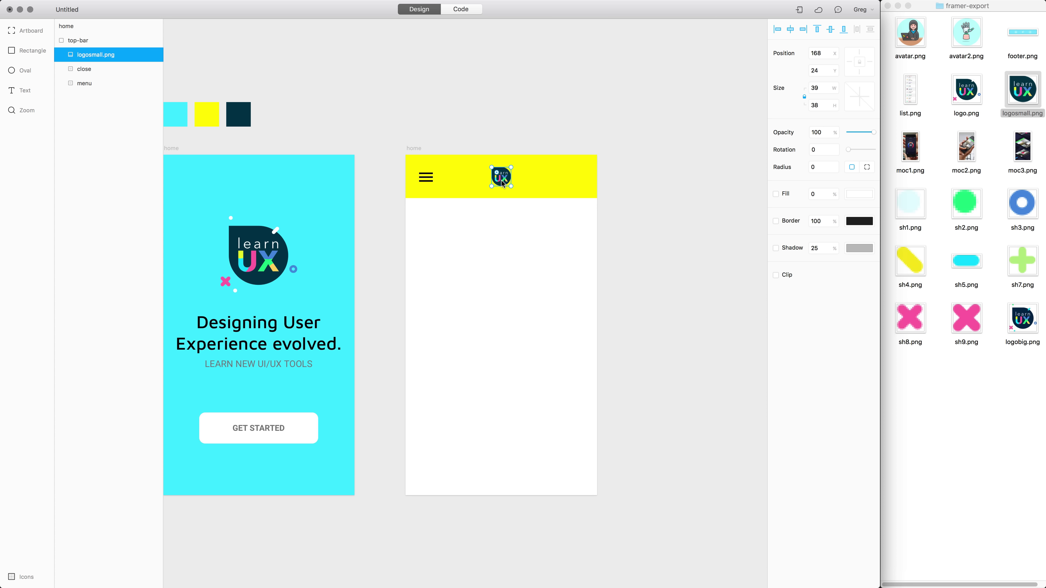
left_click(547, 182, "super")
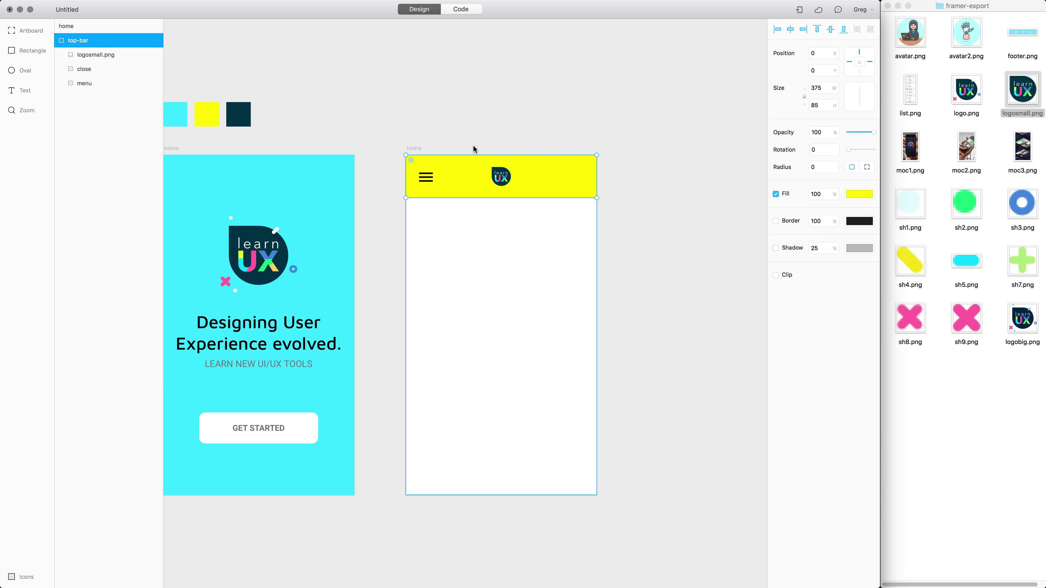
Lock the top-bar's position in its layout constraints so it stays fixed on the second artboard.
mouse_move(849, 64)
left_click(417, 149)
left_click(455, 167)
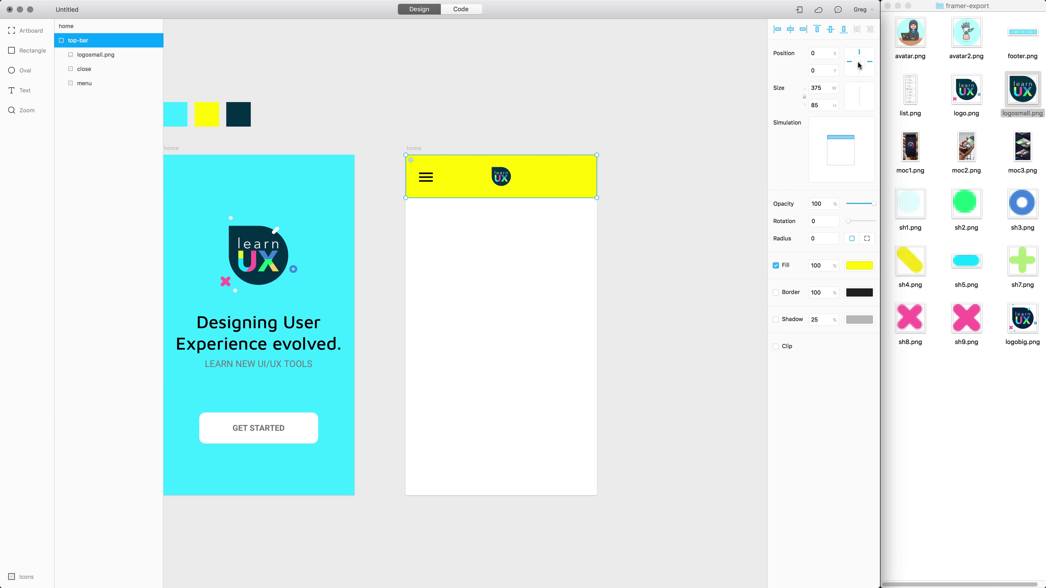
left_click(849, 62)
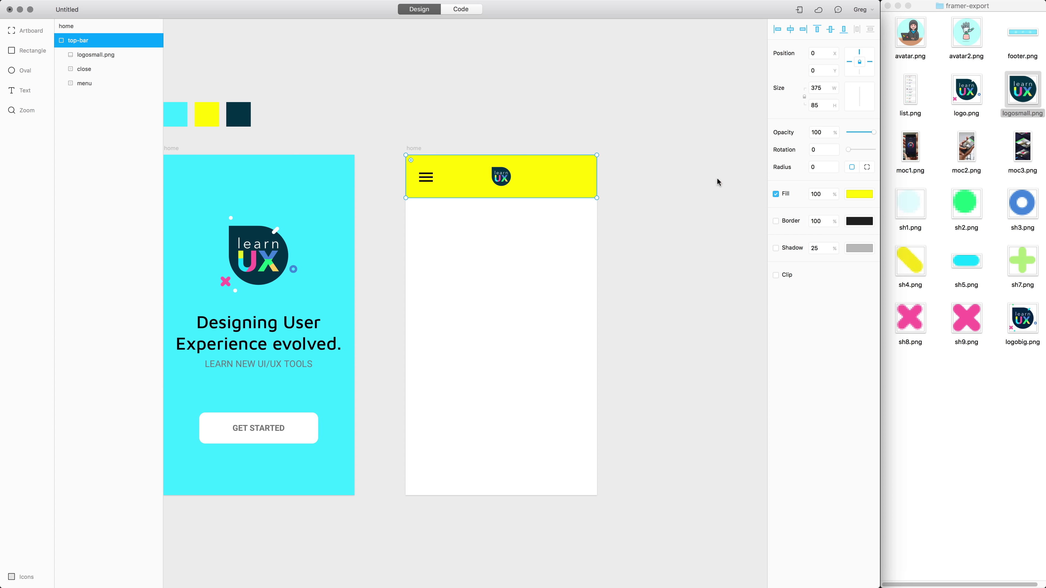
left_click(621, 222)
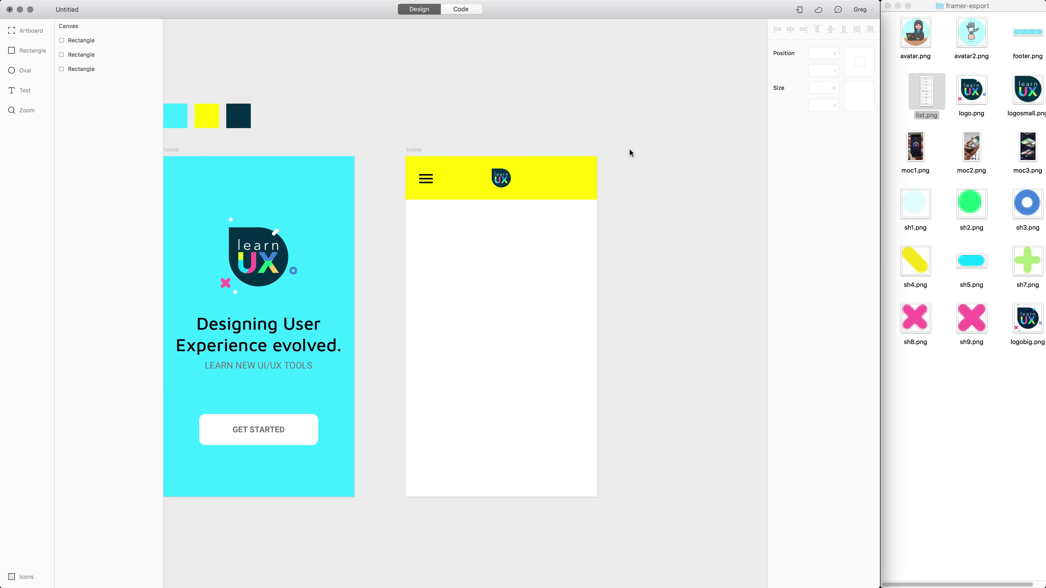
Double the height of the second artboard by multiplying its current value.
left_click(414, 151)
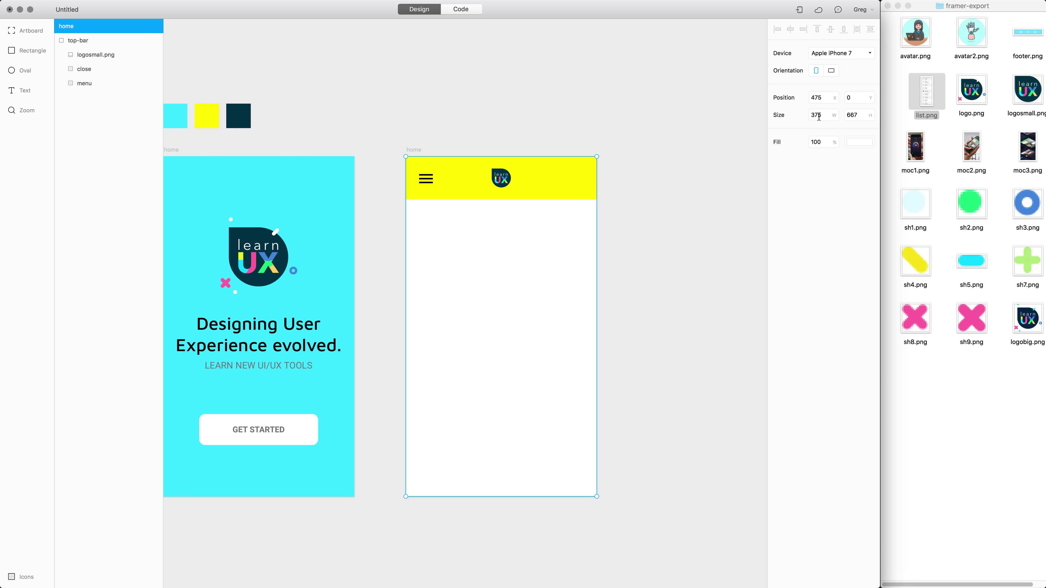
left_click(859, 116)
type("+")
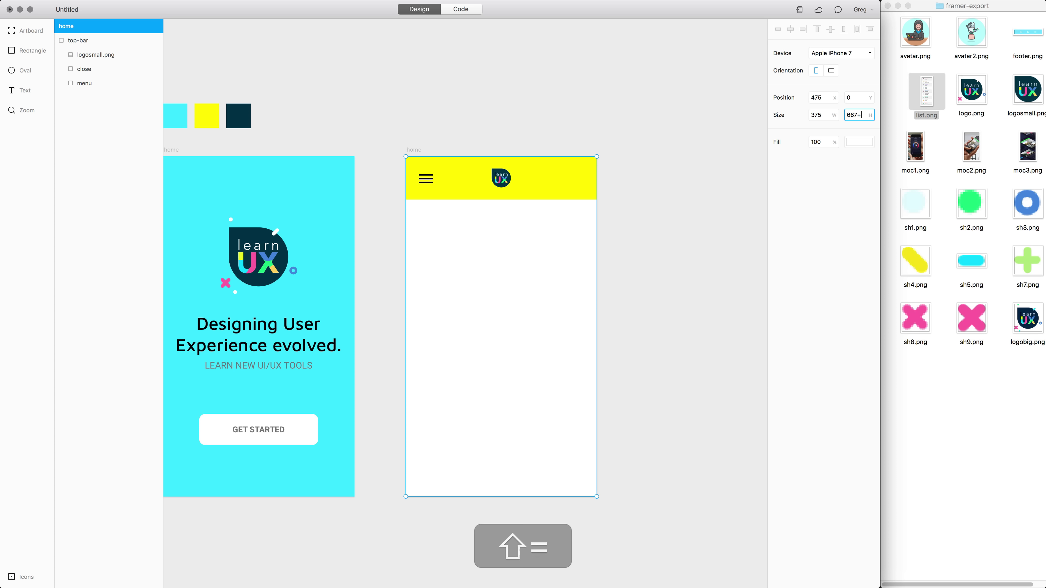
key("BackSpace")
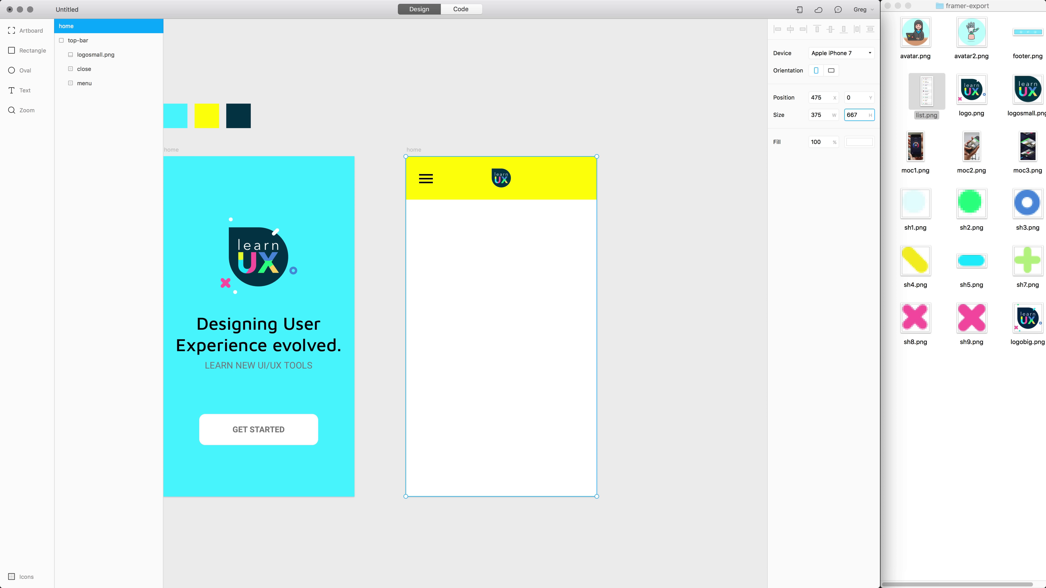
type("*")
key("Return")
left_click(683, 199)
Insert list.png from the framer-export folder into the second artboard at position 0, 0, filling its full width.
key("super+minus")
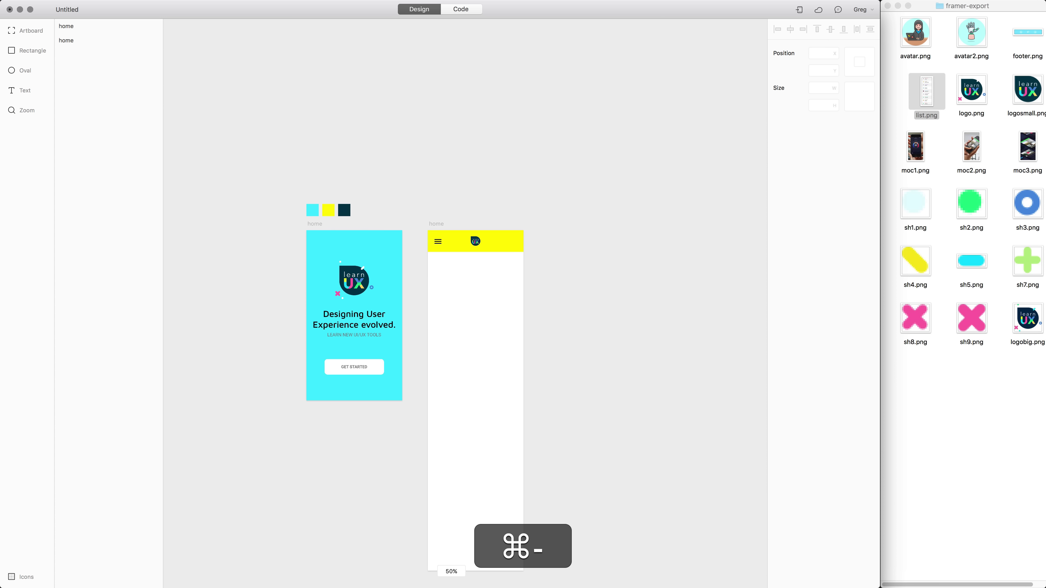
scroll(623, 303, "down", 5)
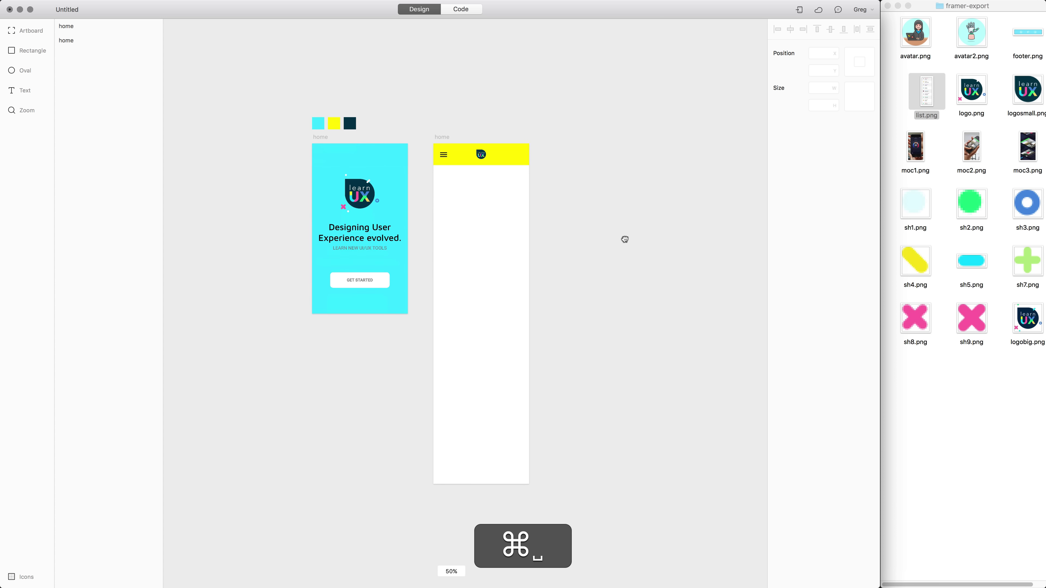
left_click(972, 148)
left_click_drag(920, 93, 481, 254)
left_click(474, 218)
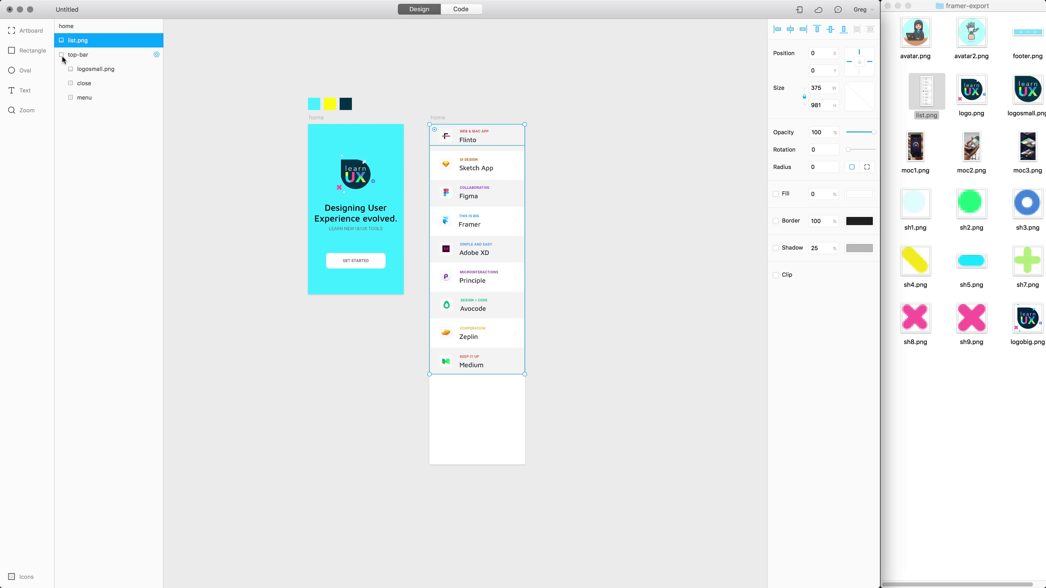
Move the top-bar layer above list.png in the layer order.
left_click_drag(73, 55, 72, 38)
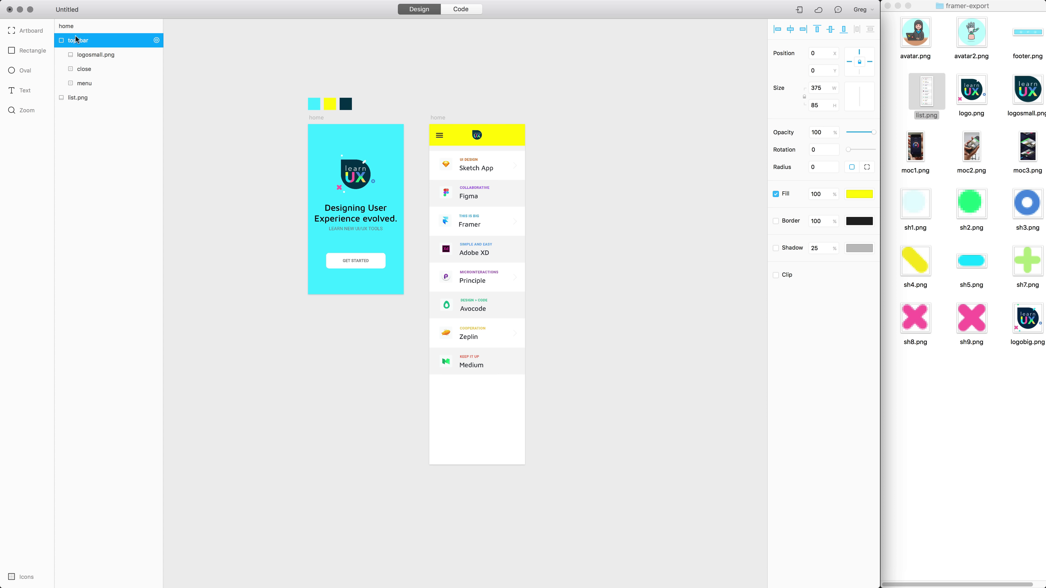
left_click(474, 183)
left_click(619, 251)
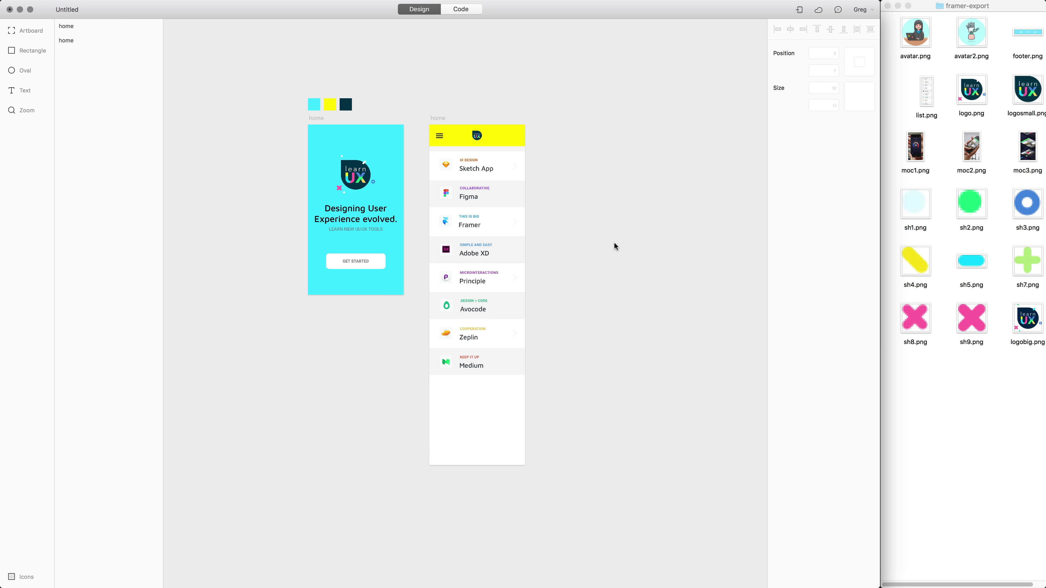
Insert footer.png from the framer-export folder at the bottom edge of the second artboard, at position 0, 1271.
left_click_drag(1028, 52, 488, 454)
left_click(479, 410)
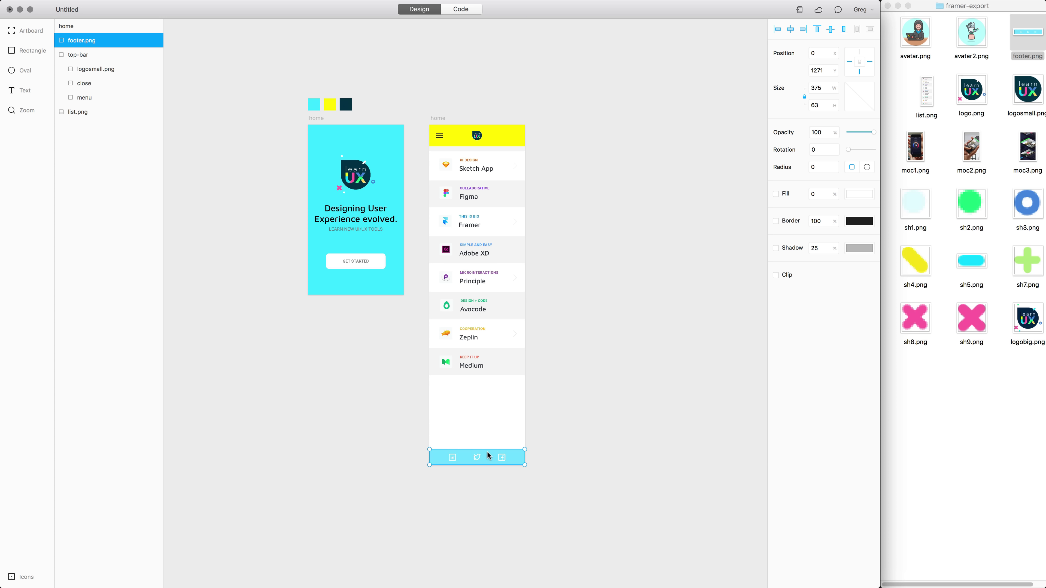
mouse_move(859, 74)
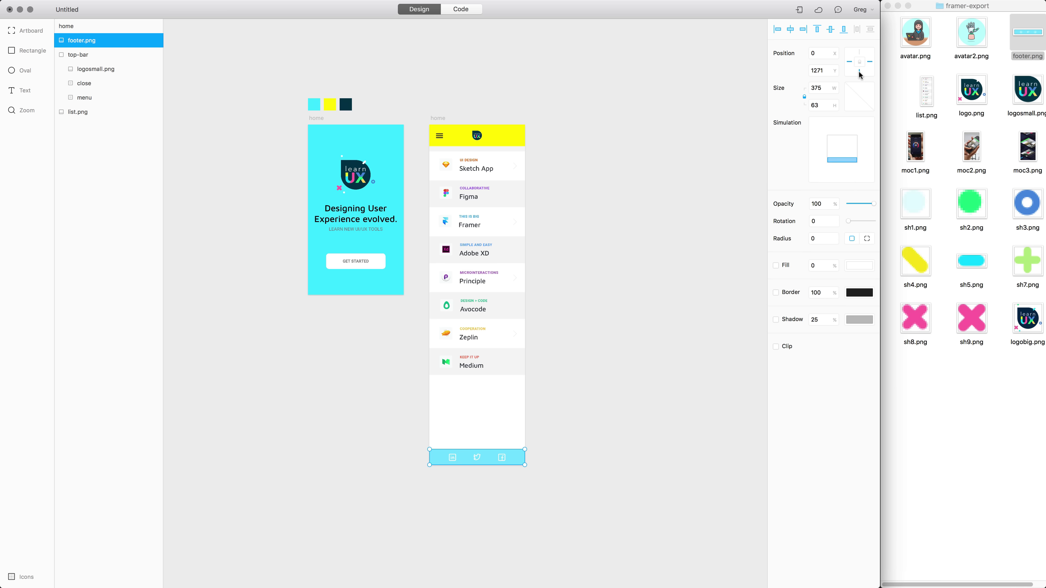
Shorten the second artboard to a height of 1044 so the footer sits directly beneath the tool list.
left_click(440, 119)
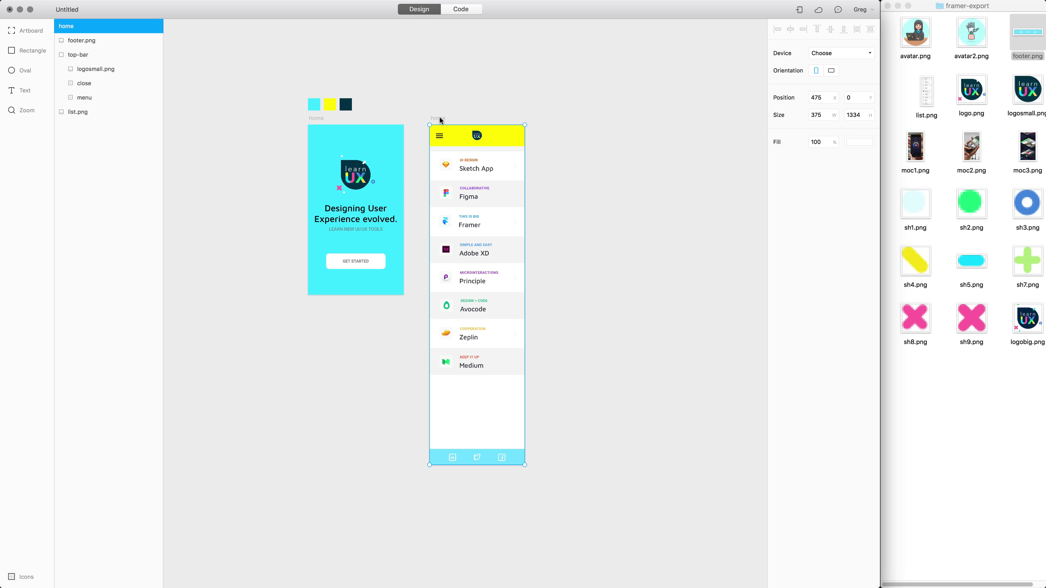
left_click_drag(472, 464, 475, 391)
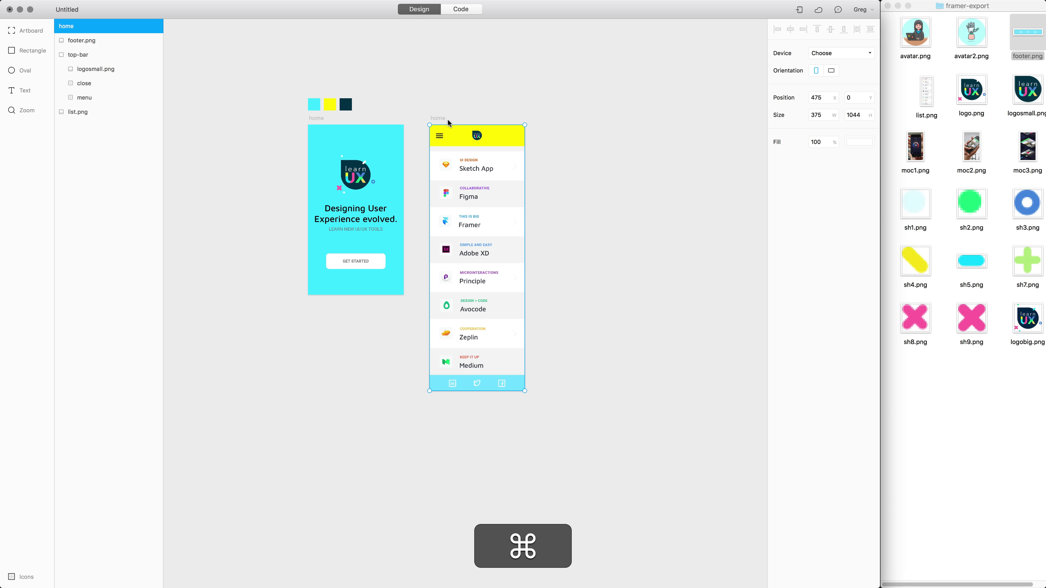
Duplicate the tool list artboard and delete all layers from the copy.
key("super+d")
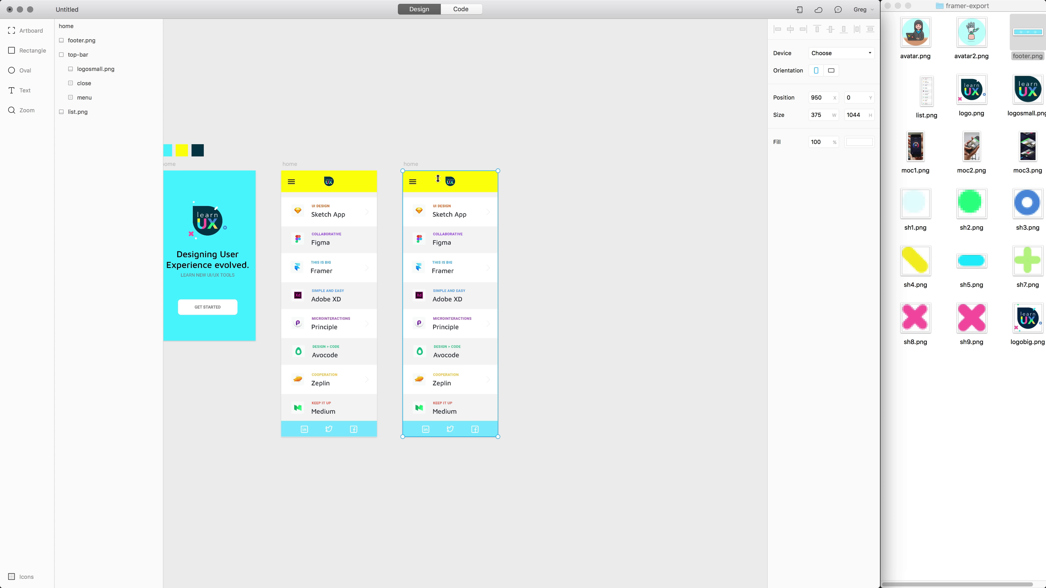
left_click_drag(530, 479, 443, 211)
key("BackSpace")
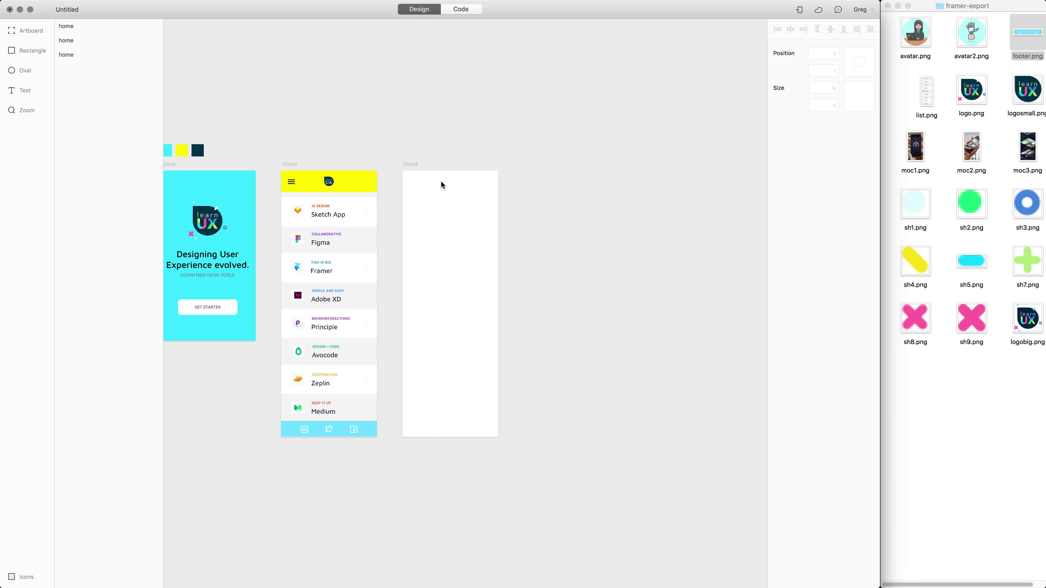
Narrow the empty artboard to a width of 282 and fill it with the dark navy sampled from the palette swatches.
left_click(453, 226)
left_click_drag(495, 257, 474, 258)
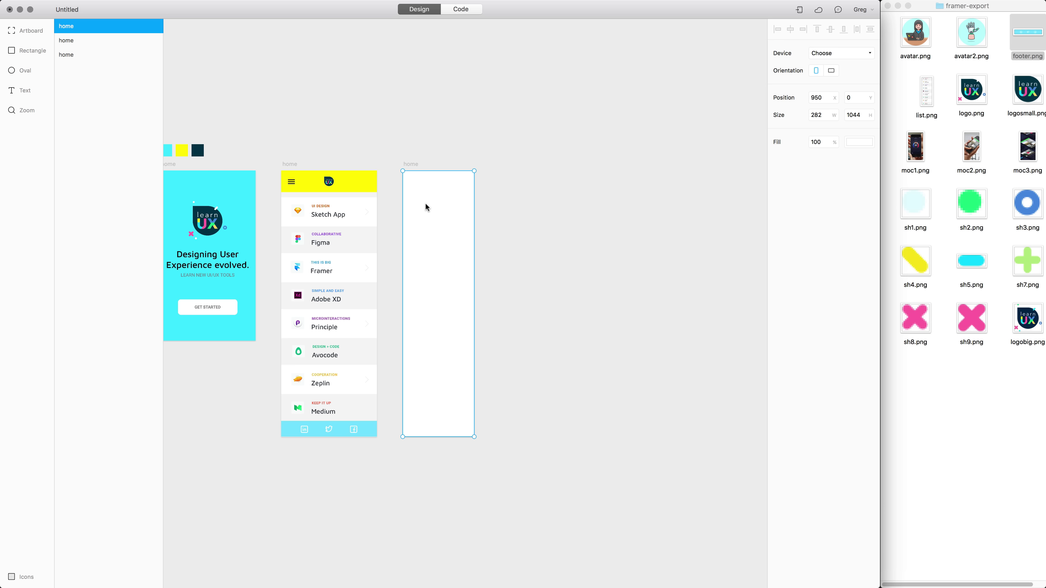
left_click(856, 145)
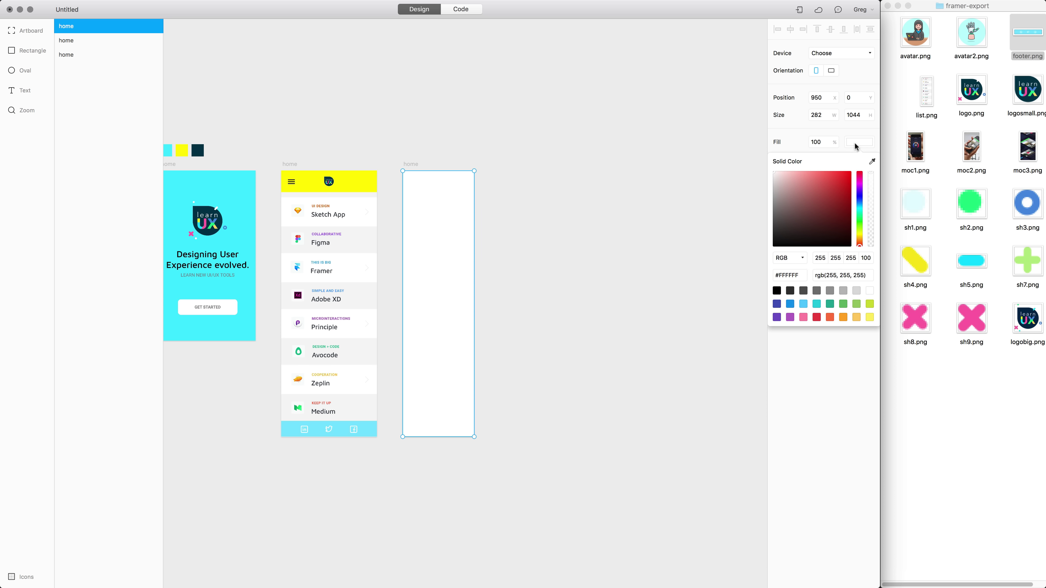
left_click(872, 162)
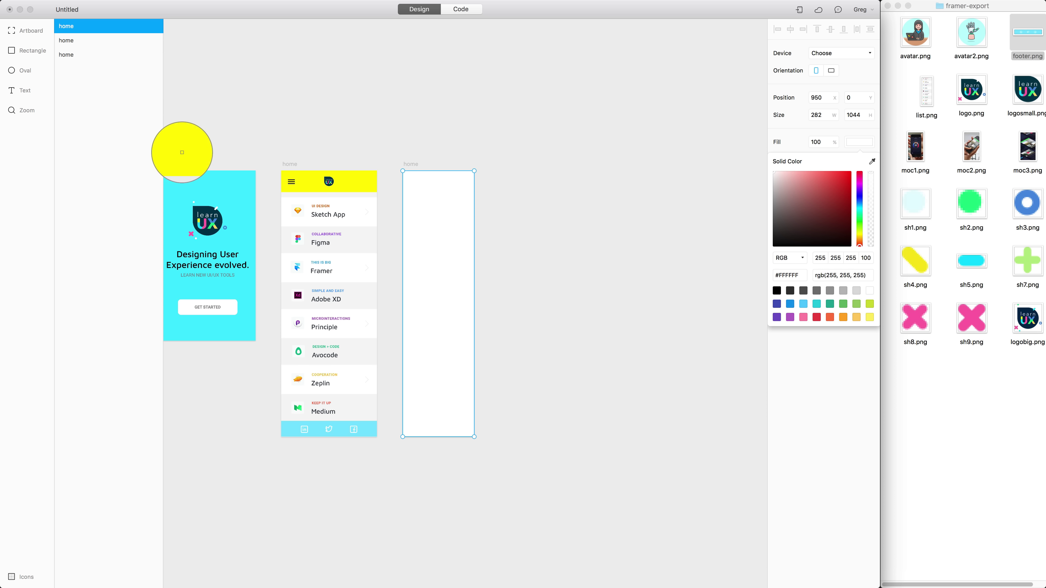
left_click(190, 151)
Insert avatar2.png from the framer-export folder near the top centre of the navy artboard, at position 101, 88.
left_click(972, 58)
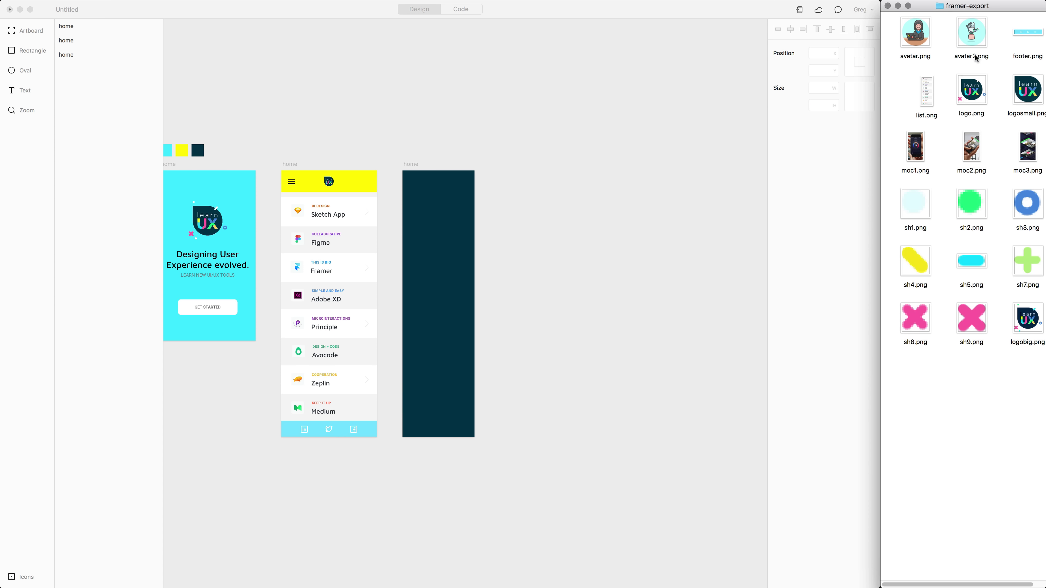
left_click_drag(971, 37, 435, 203)
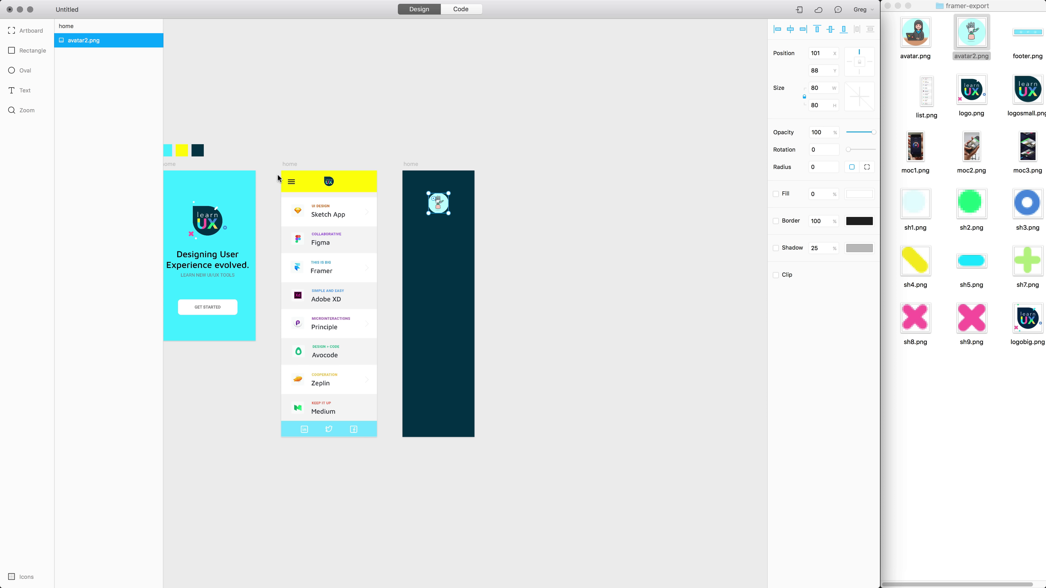
Move the close icon out of the tool list screen's top-bar and into the navy menu artboard.
left_click(291, 187, "super")
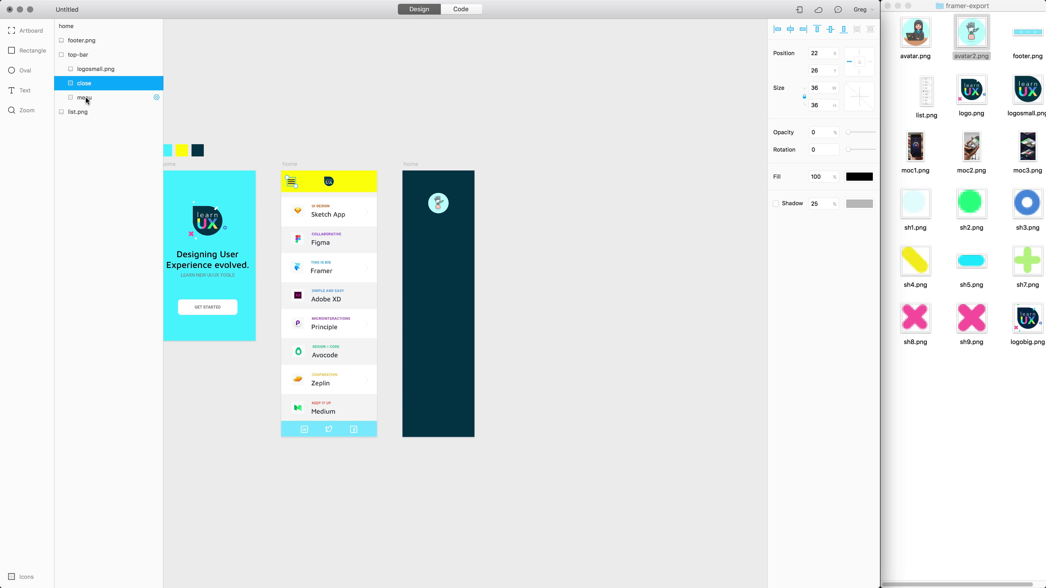
key("super")
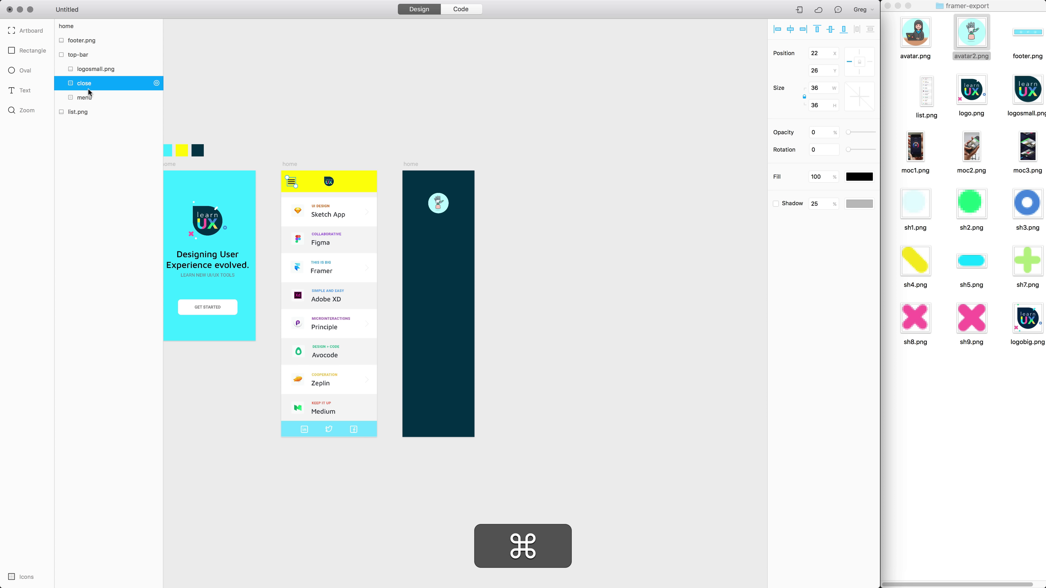
key("super+x")
left_click(412, 164)
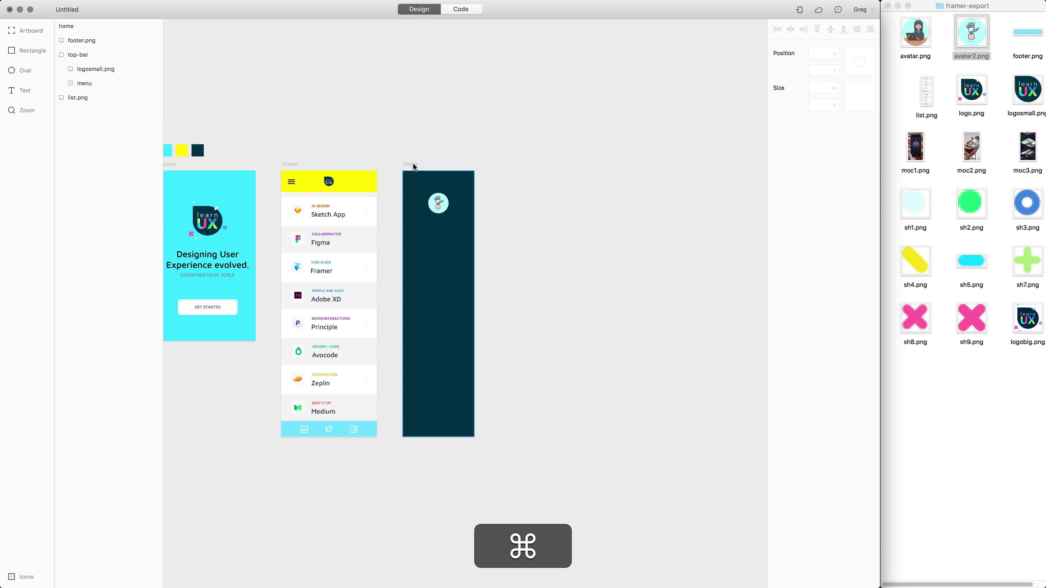
key("super+v")
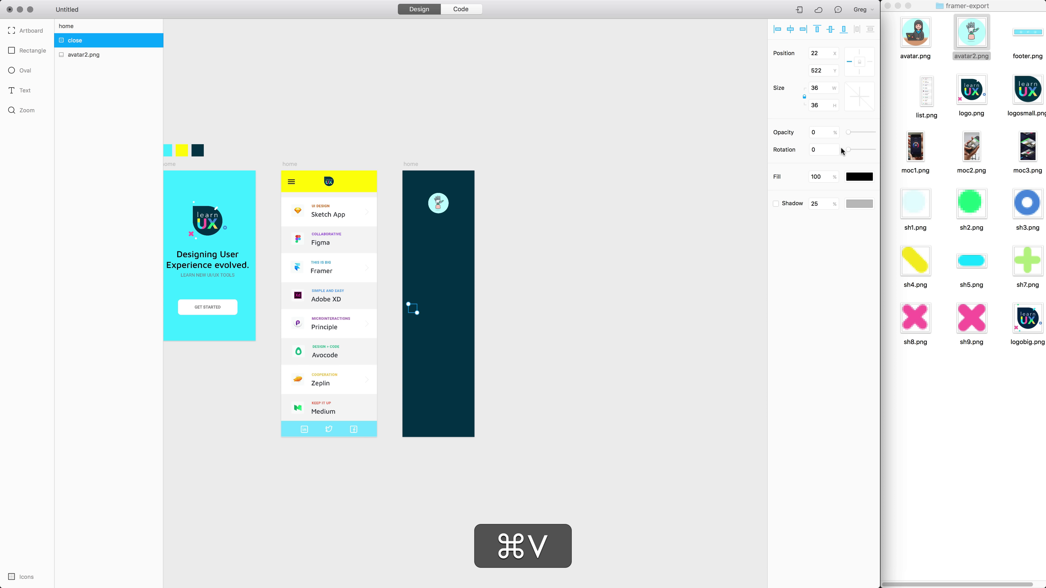
Make the close icon white at 100% opacity and place it in the menu artboard's upper-left corner at position 22, 20.
left_click_drag(847, 132, 890, 133)
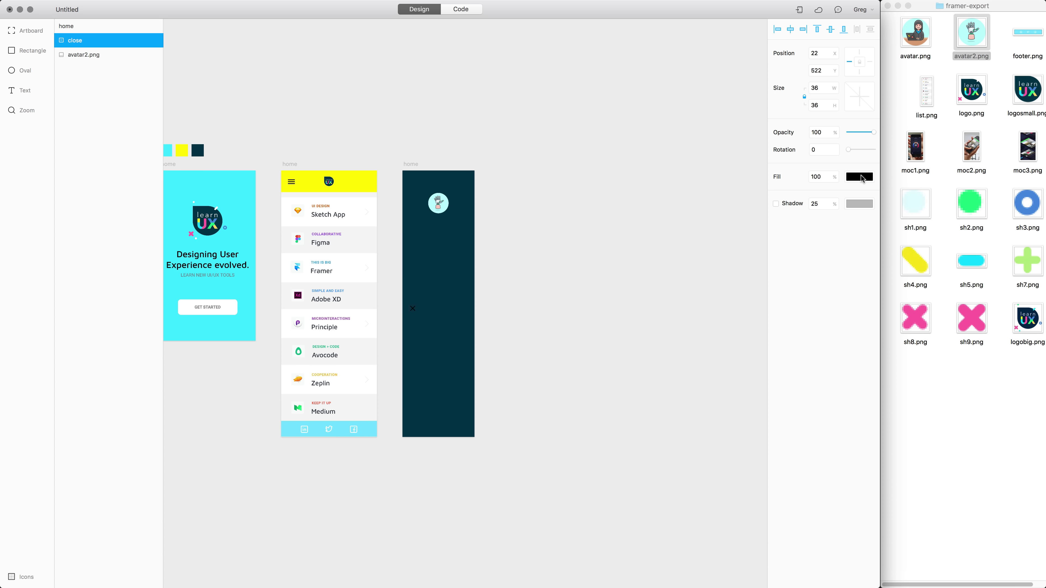
left_click(862, 179)
left_click_drag(806, 223, 773, 196)
left_click(652, 249)
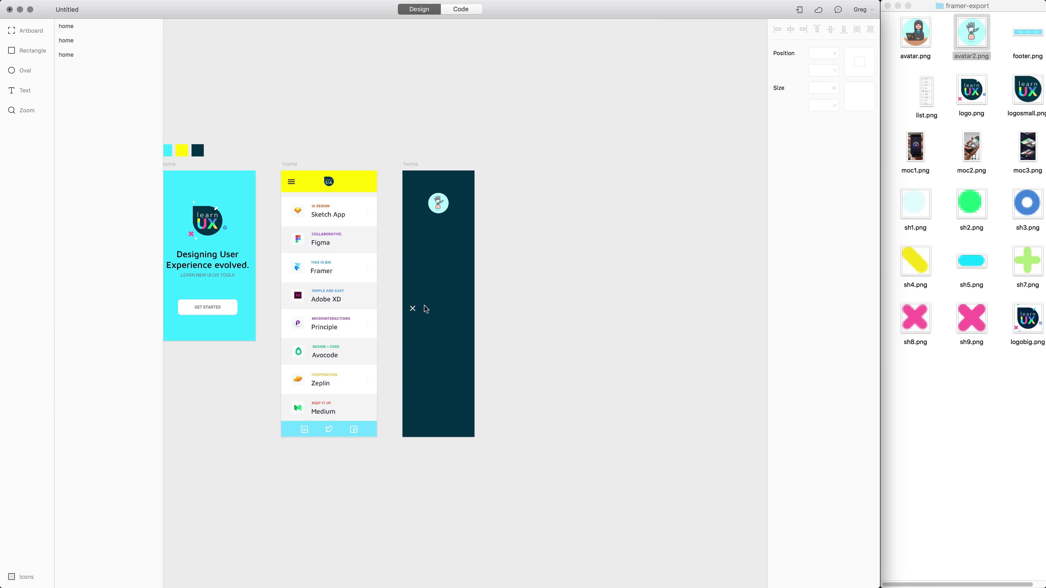
left_click_drag(415, 310, 420, 184)
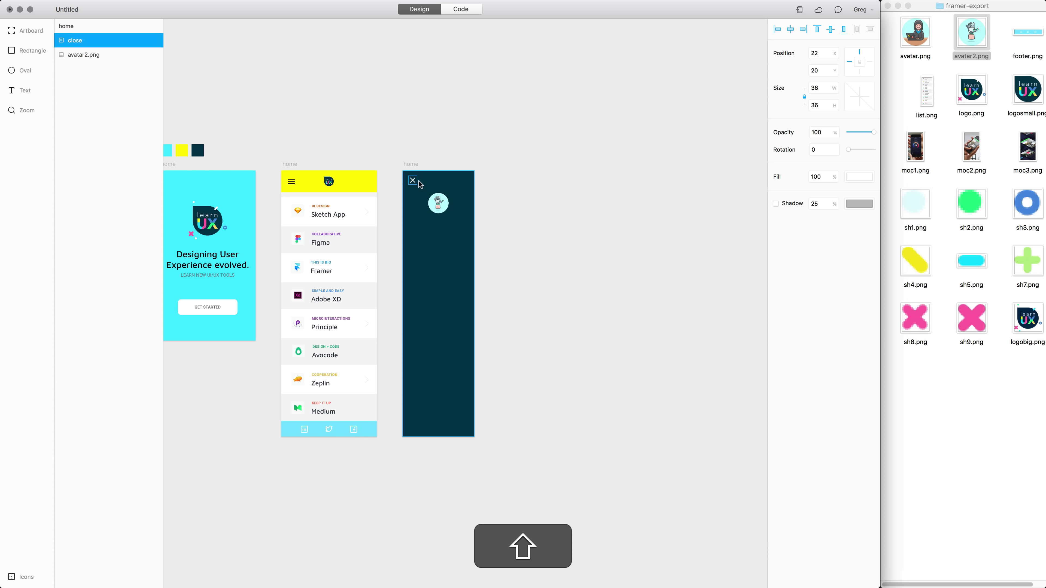
Copy the prepared menu text with Profile, Settings, Courses, App Info and Log out into the navy artboard, below the avatar.
left_click(501, 217)
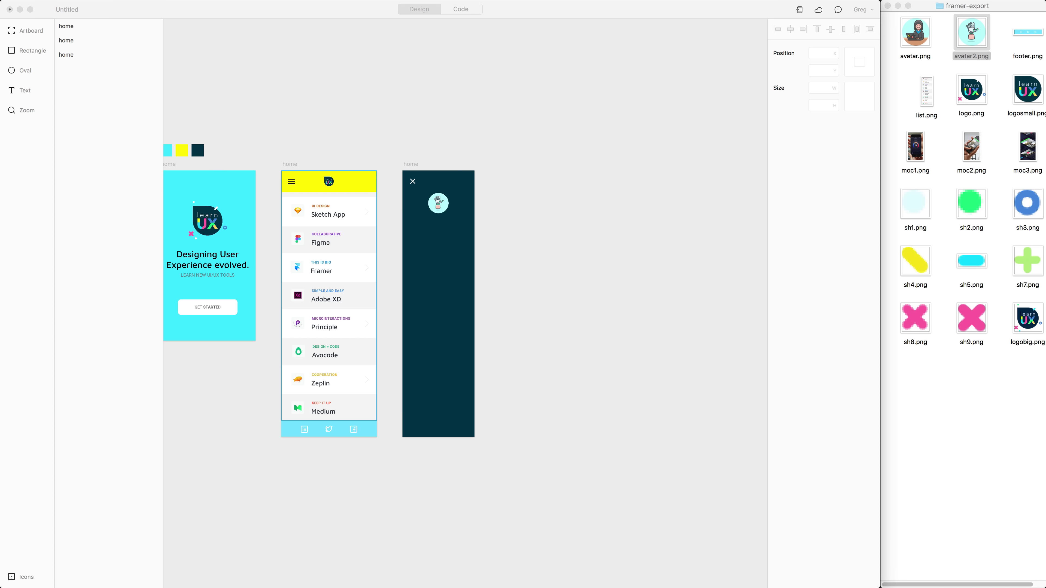
key("super+c")
left_click(436, 248)
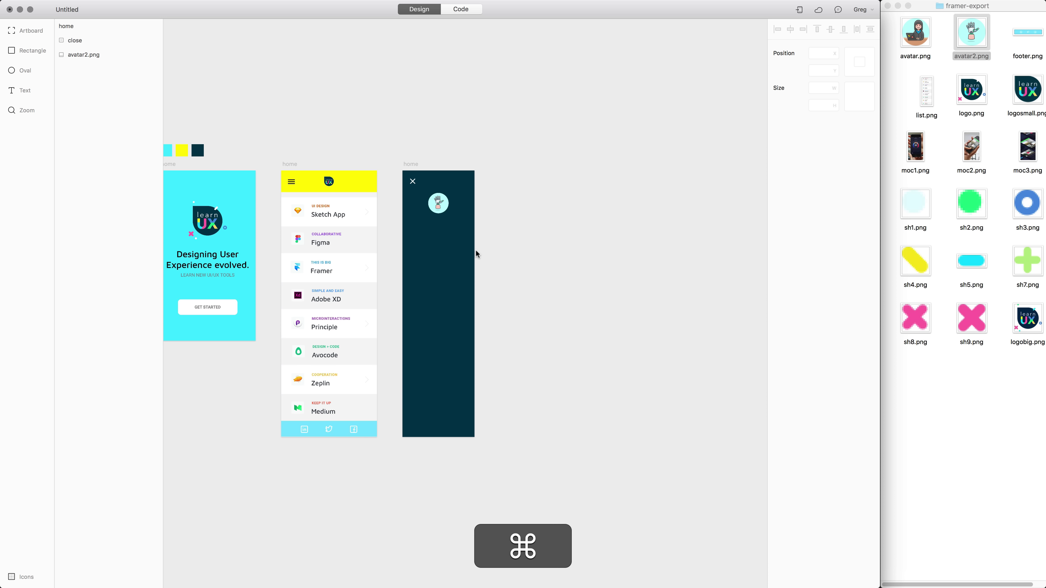
key("super+v")
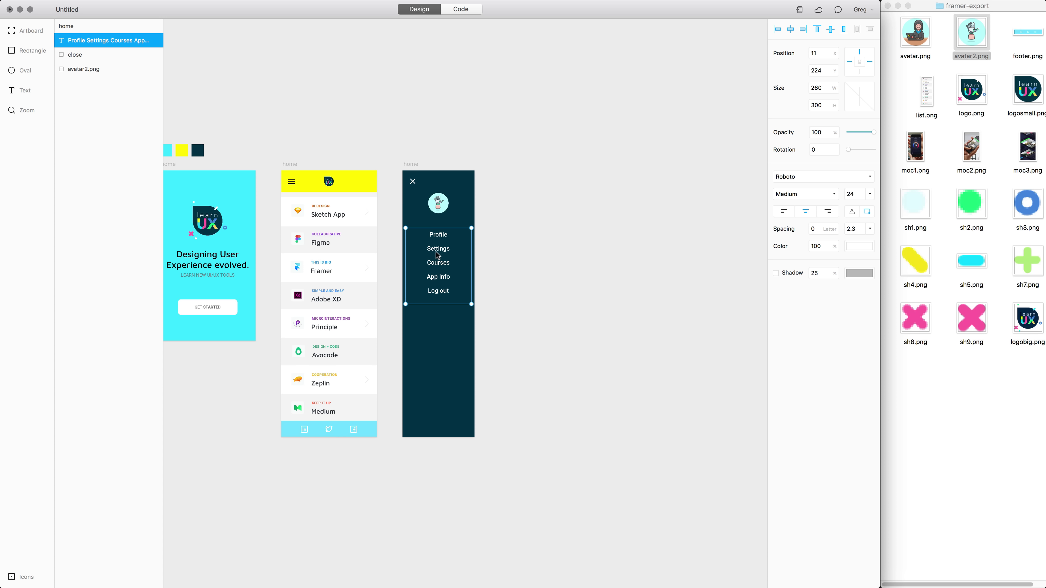
Try a line spacing of 2.0 on the menu text and return it to 2.3.
left_click(870, 229)
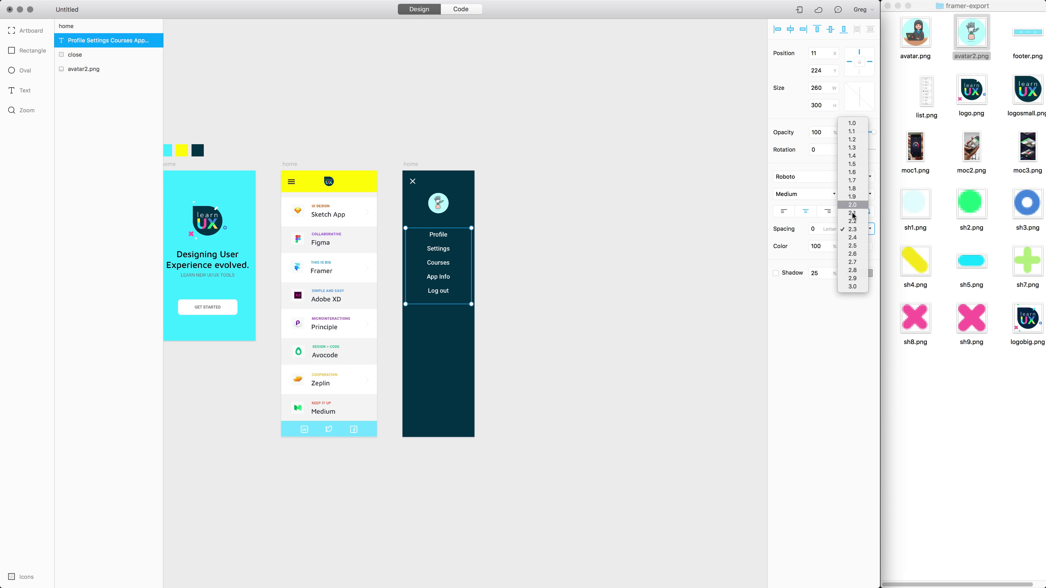
left_click(852, 208)
left_click(870, 228)
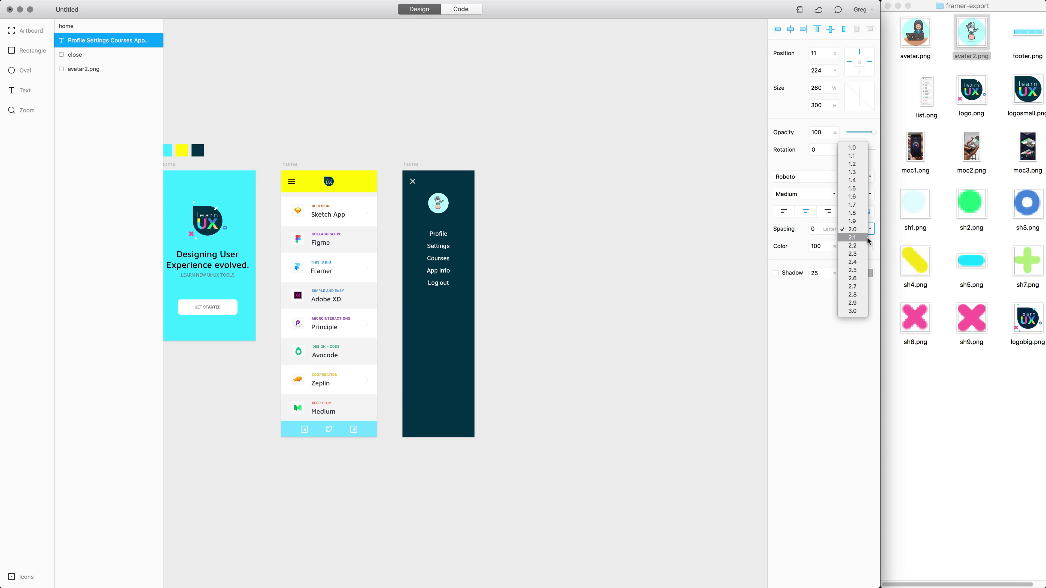
left_click(852, 254)
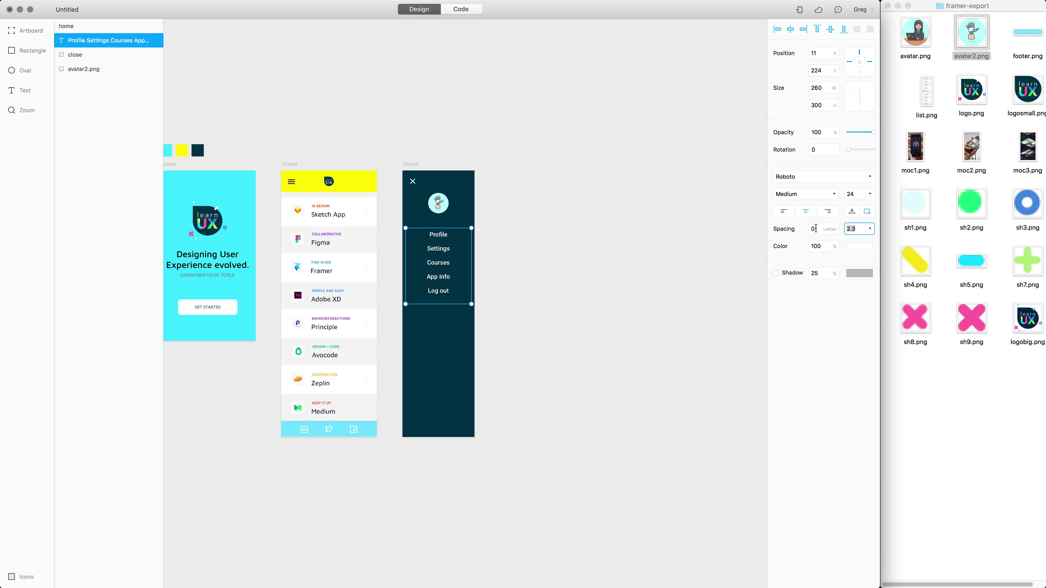
left_click(545, 237)
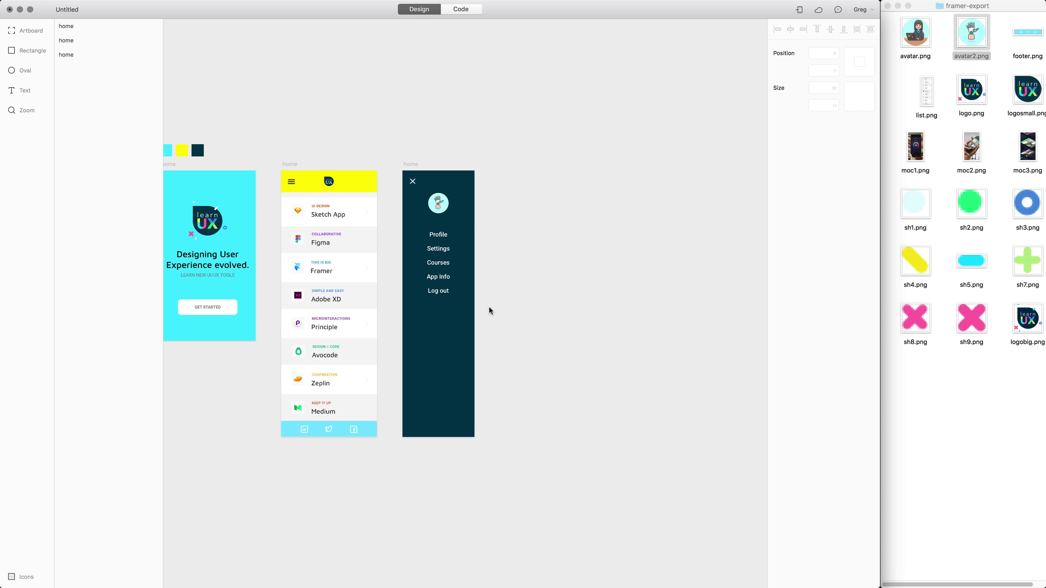
Duplicate the tool list artboard and delete the list and footer from the copy, keeping only the top bar.
left_click(285, 167)
key("super+d")
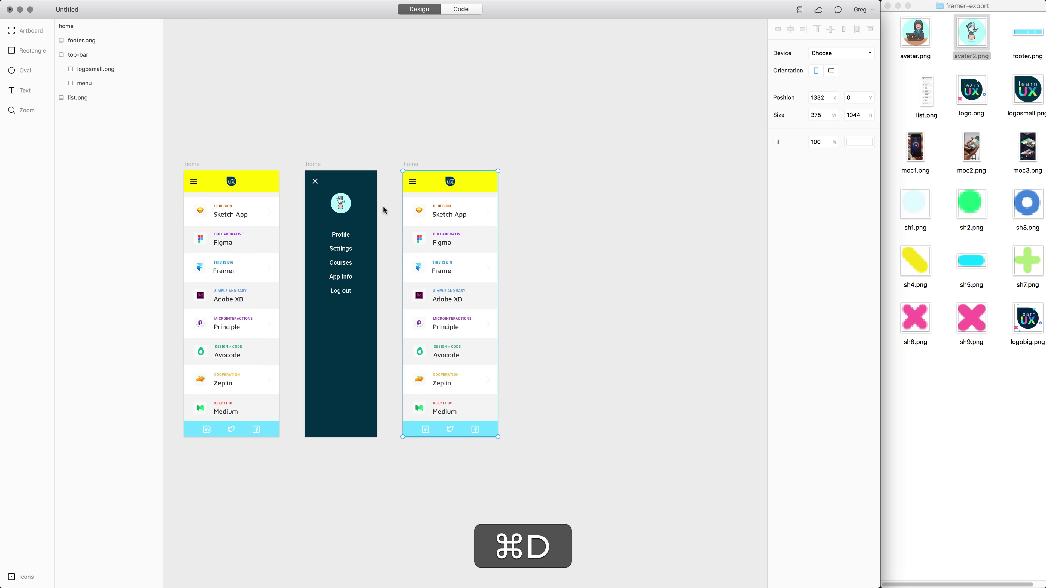
left_click_drag(518, 467, 449, 287)
key("Delete")
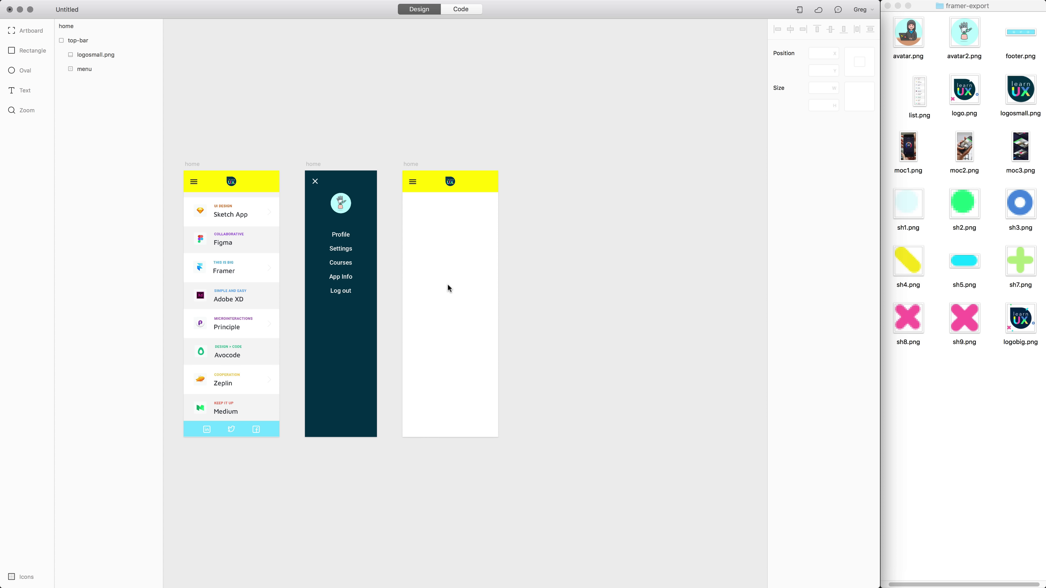
Set the height of the new top-bar-only artboard to 667.
left_click(410, 165)
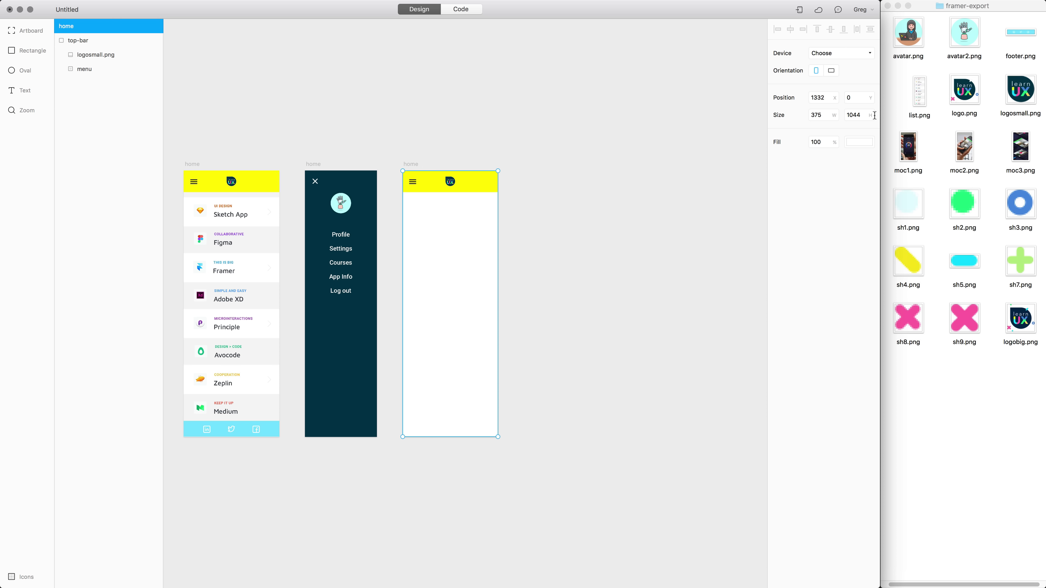
left_click(858, 115)
type("667")
key("Return")
left_click(645, 207)
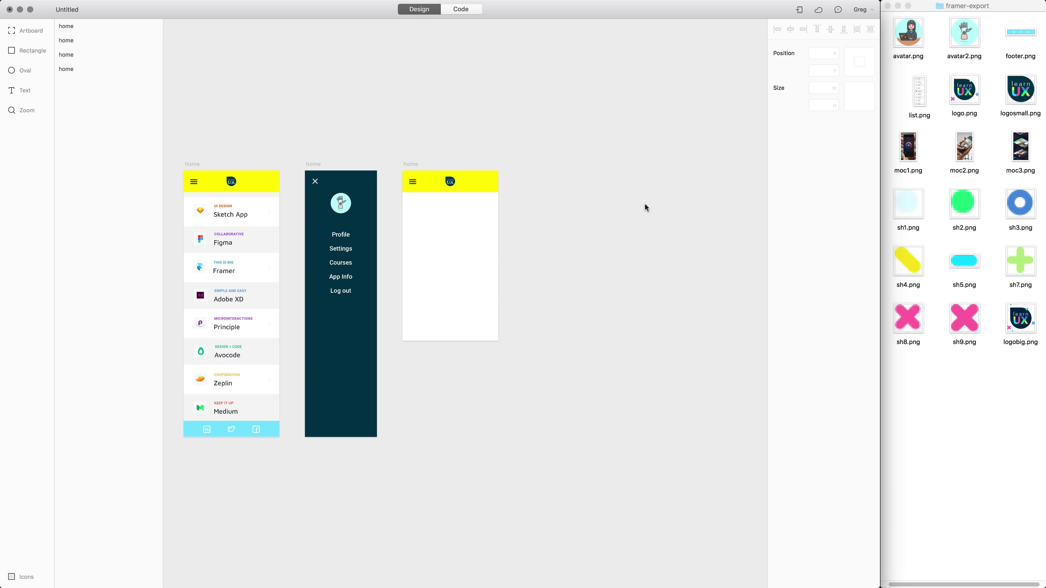
Draw a rectangle about 346 by 444 below the new artboard's top bar and round its corners to a radius of about 44.
left_click(916, 154)
left_click(600, 234)
key("r")
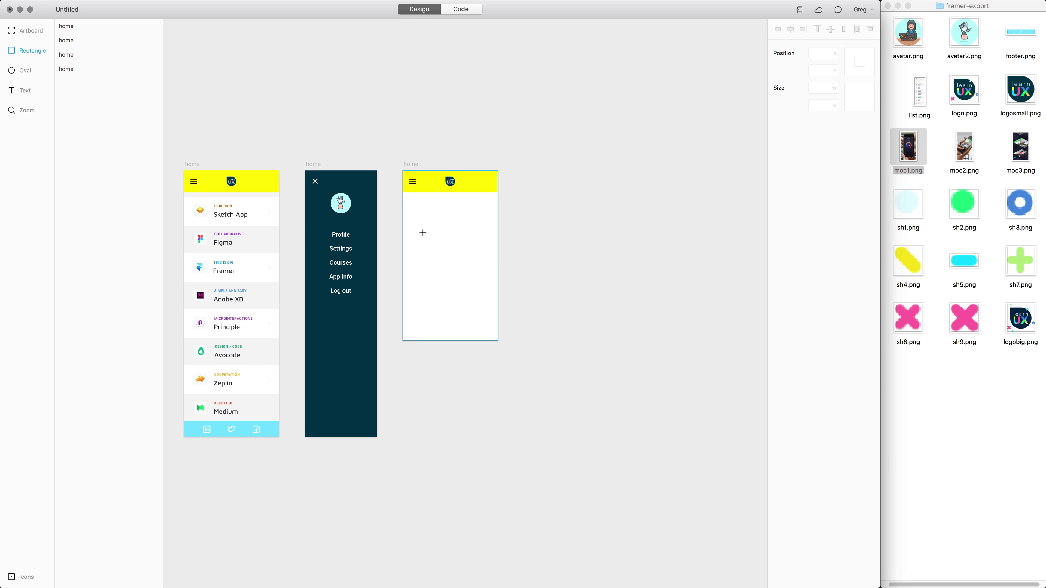
left_click_drag(405, 205, 494, 319)
left_click_drag(413, 213, 418, 219)
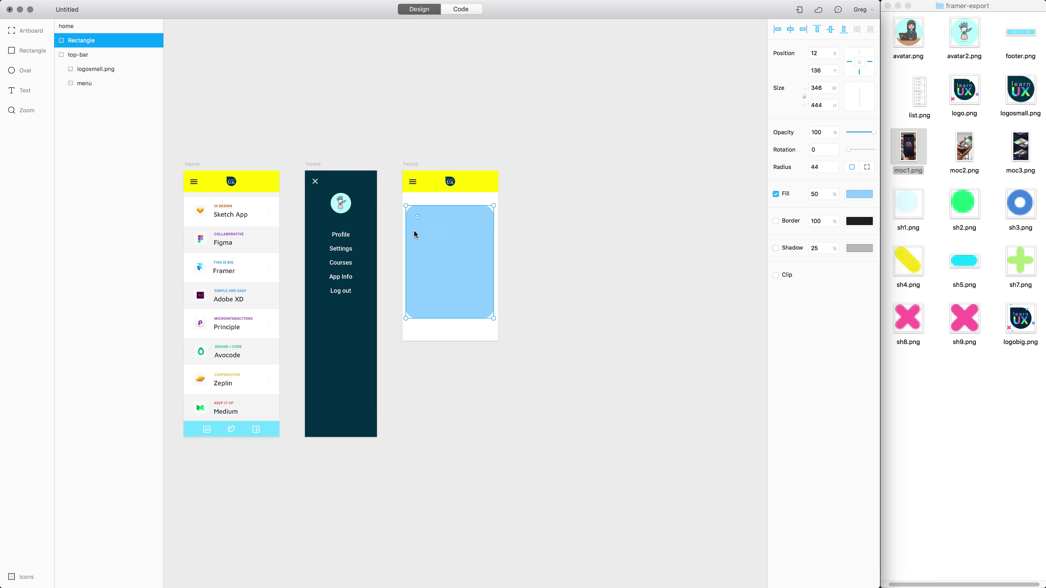
left_click(589, 248)
Insert moc1.png from the framer-export folder as a child of the rounded rectangle and clip it to the rectangle's shape.
left_click_drag(908, 153, 469, 247)
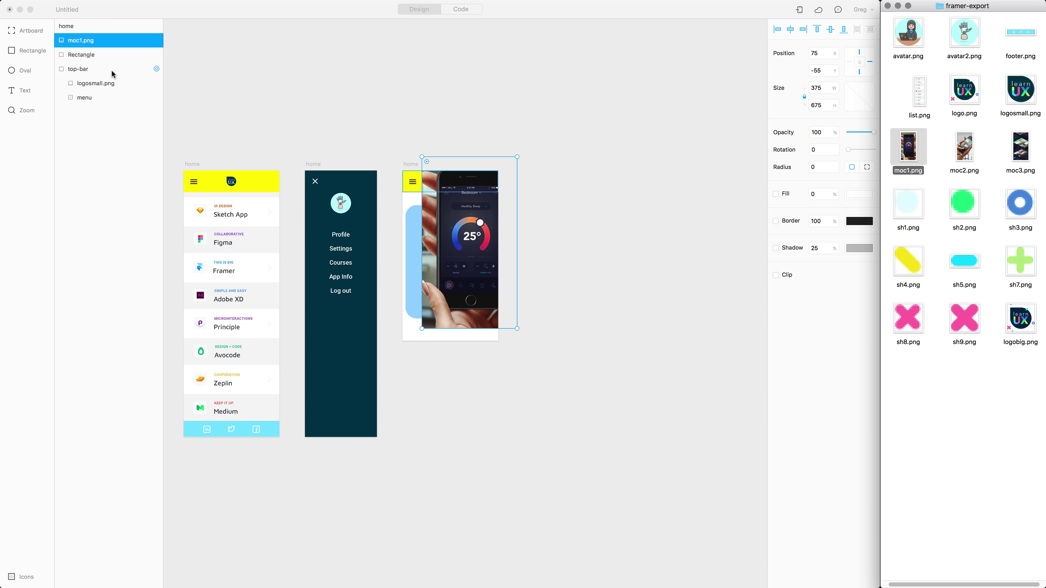
left_click(75, 46)
left_click_drag(76, 50, 78, 53)
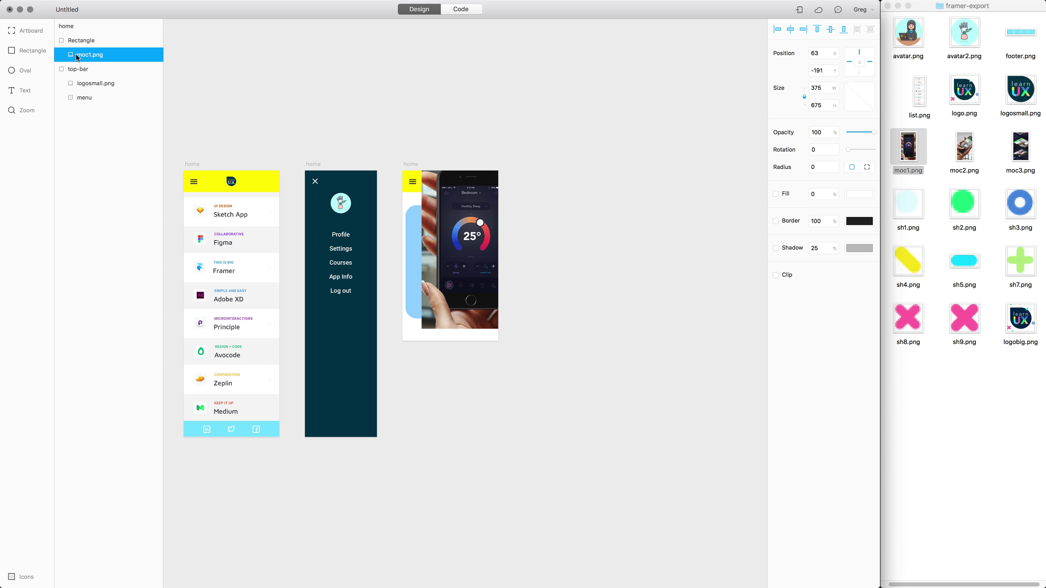
left_click(78, 43)
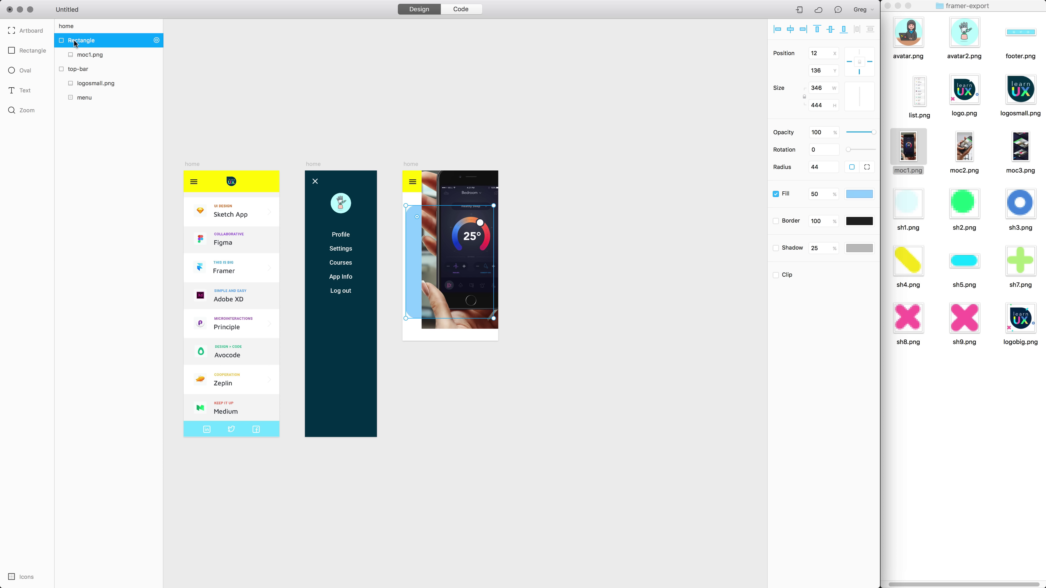
left_click(775, 276)
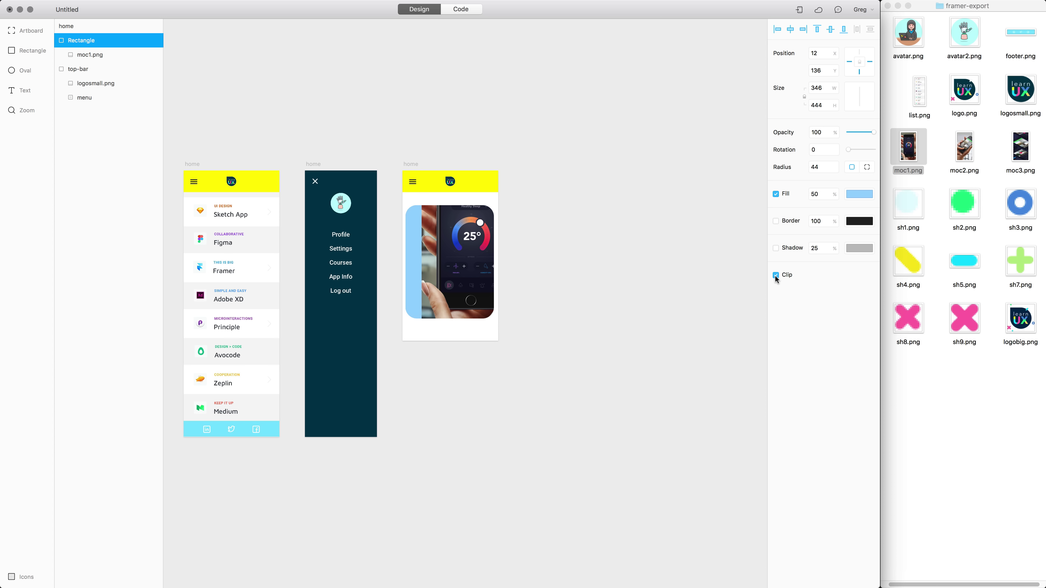
Shift moc1.png inside the rounded rectangle to position -37, -131 to centre the phone in the frame.
left_click(107, 57)
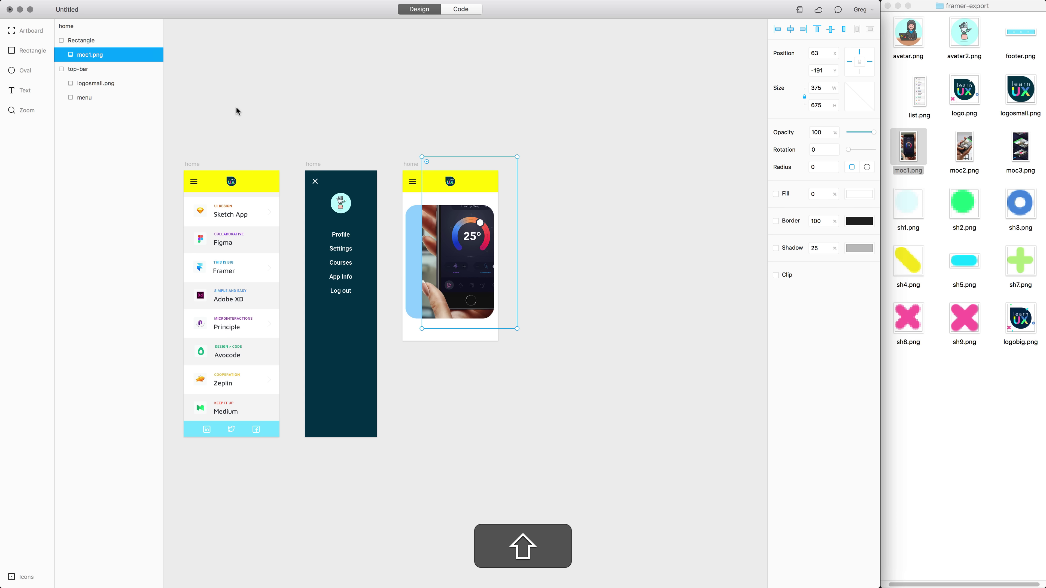
key("shift+Left")
key("shift+Left")
key("shift+Left")
key("shift+Left")
key("shift+Down")
key("shift+Down")
key("shift+Down")
key("shift+Down")
key("shift+Down")
key("shift+Down")
key("shift+Left")
key("shift+Left")
key("shift+Left")
key("shift+Left")
key("shift+Left")
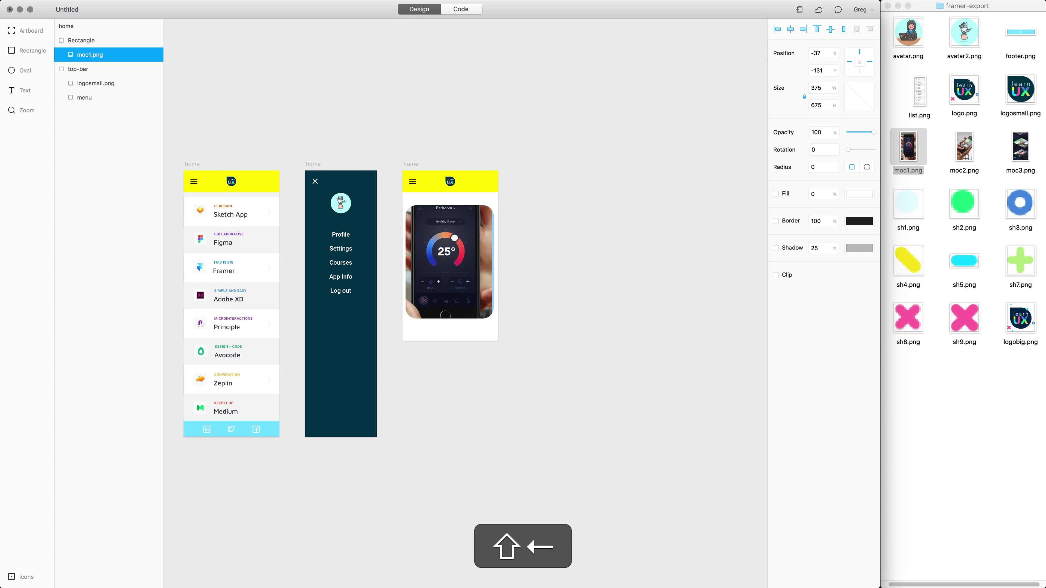
Delete the rounded rectangle with its clipped moc1.png image from the rightmost artboard.
left_click(554, 327)
left_click(452, 266)
key("BackSpace")
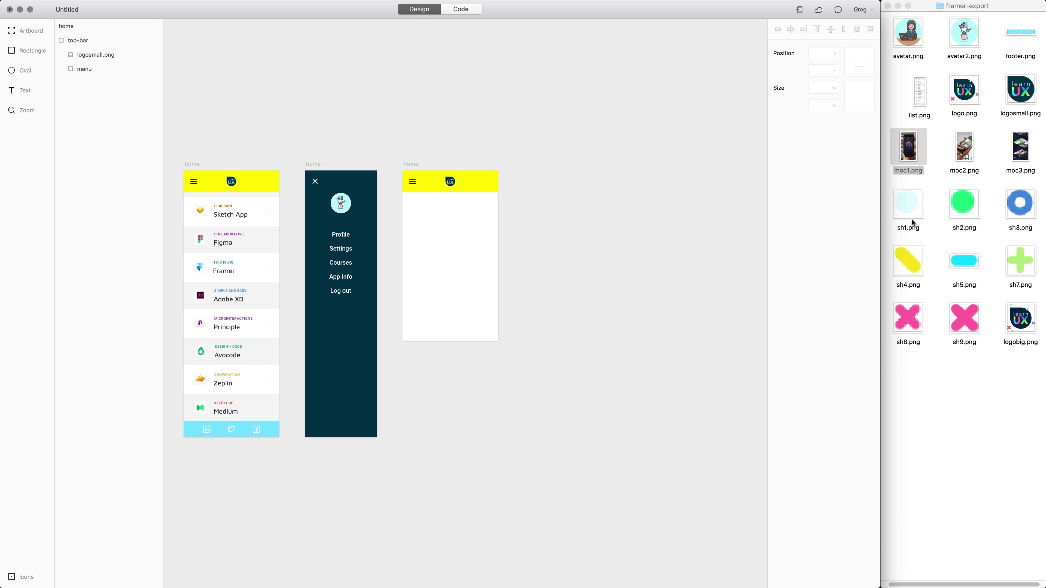
Insert moc1.png, moc2.png and moc3.png together from the framer-export folder into the rightmost artboard.
left_click(962, 165)
left_click(914, 156, "shift")
left_click(1024, 153, "shift")
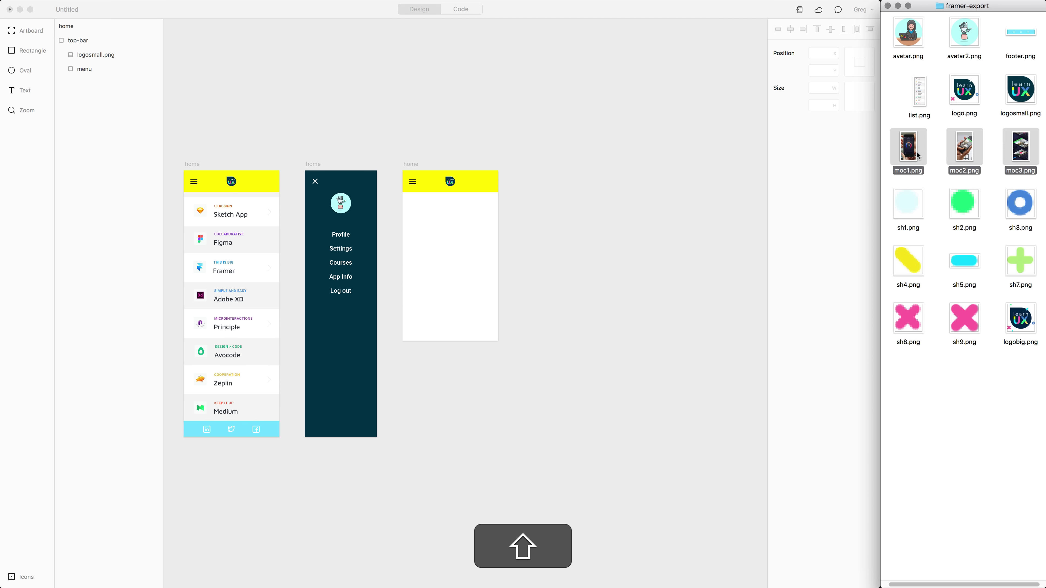
left_click_drag(916, 156, 442, 249)
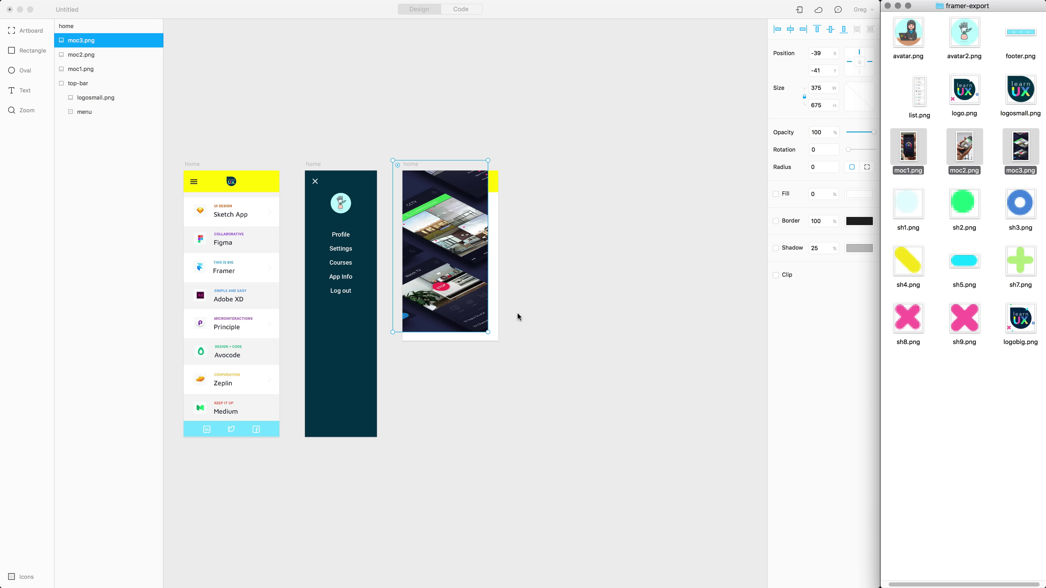
Align the three mockup images at the artboard's origin and scale them to a third of their size, 125 by 225.
left_click(467, 317)
left_click_drag(535, 360, 458, 285)
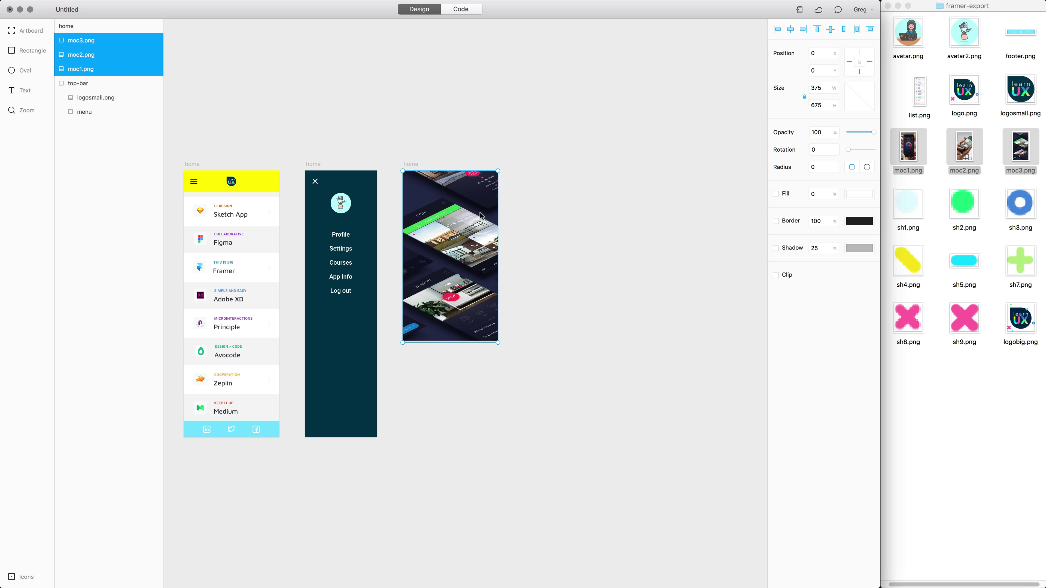
left_click(826, 88)
type("/3")
key("Return")
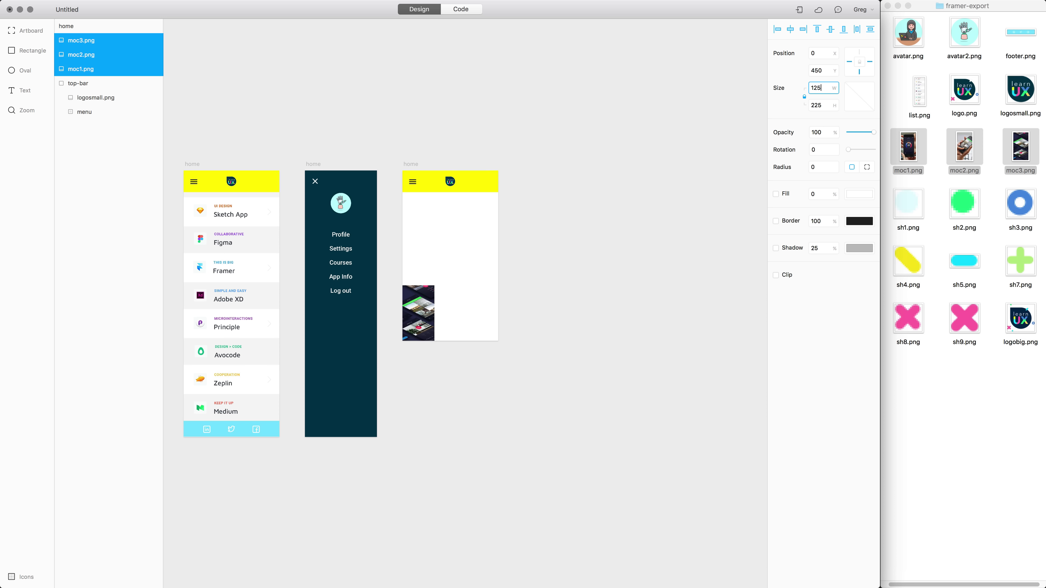
Arrange moc1.png, moc3.png and moc2.png side by side across the artboard, directly below the top bar at vertical position 85.
left_click(536, 344)
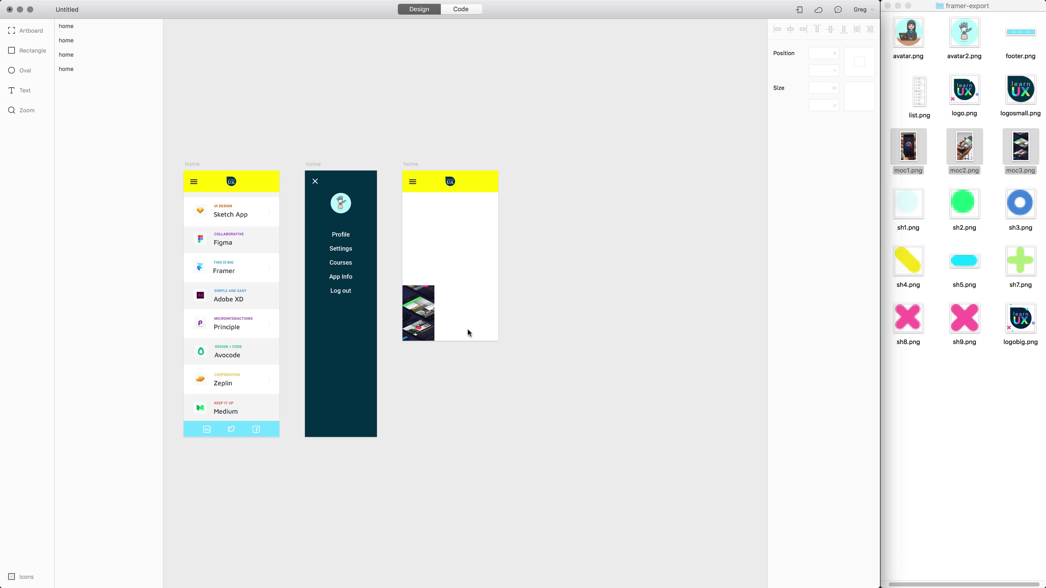
left_click(432, 322)
left_click_drag(438, 322, 484, 324)
left_click_drag(510, 381, 418, 222)
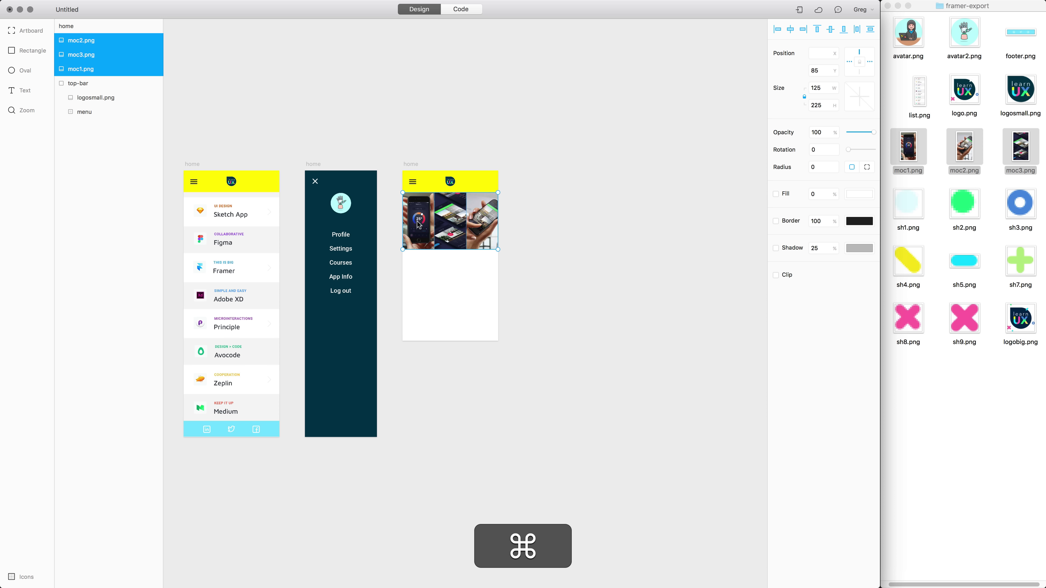
Paste the copied "Framer" heading and its centred description text into the artboard below the mockup images.
key("super+equal")
key("super+equal")
key("super+minus")
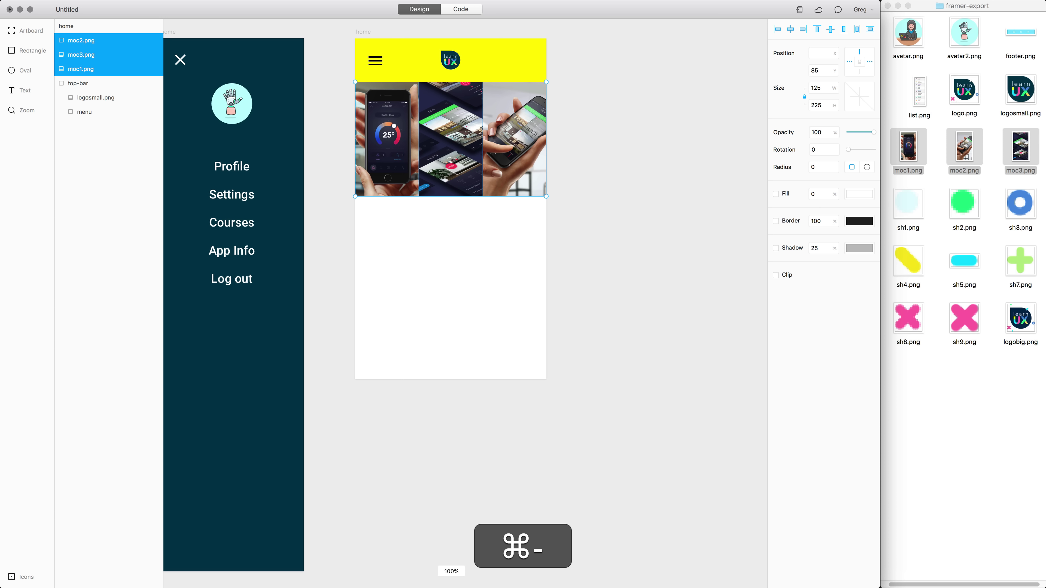
left_click_drag(456, 258, 483, 330)
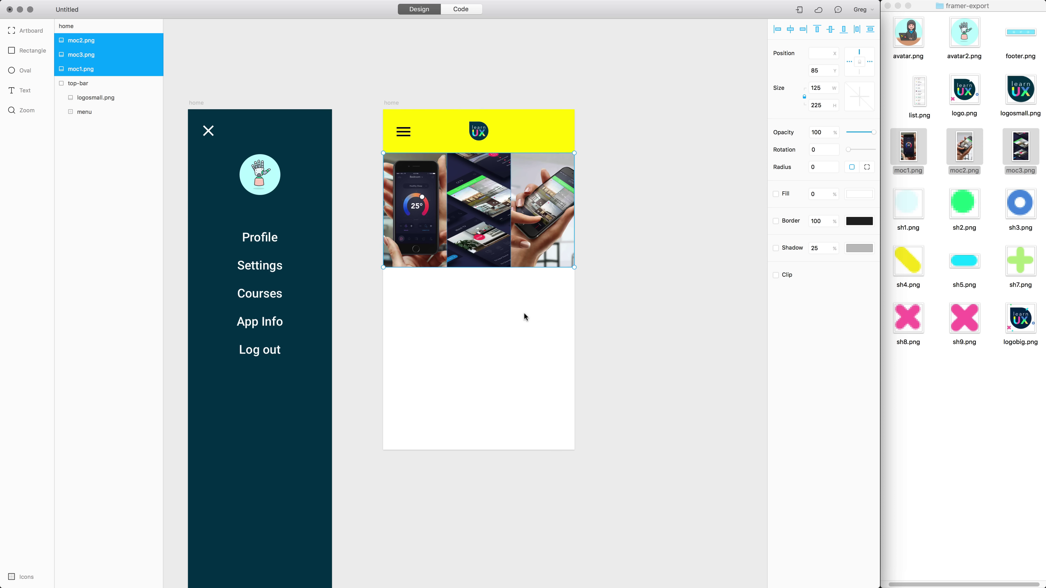
left_click(500, 327)
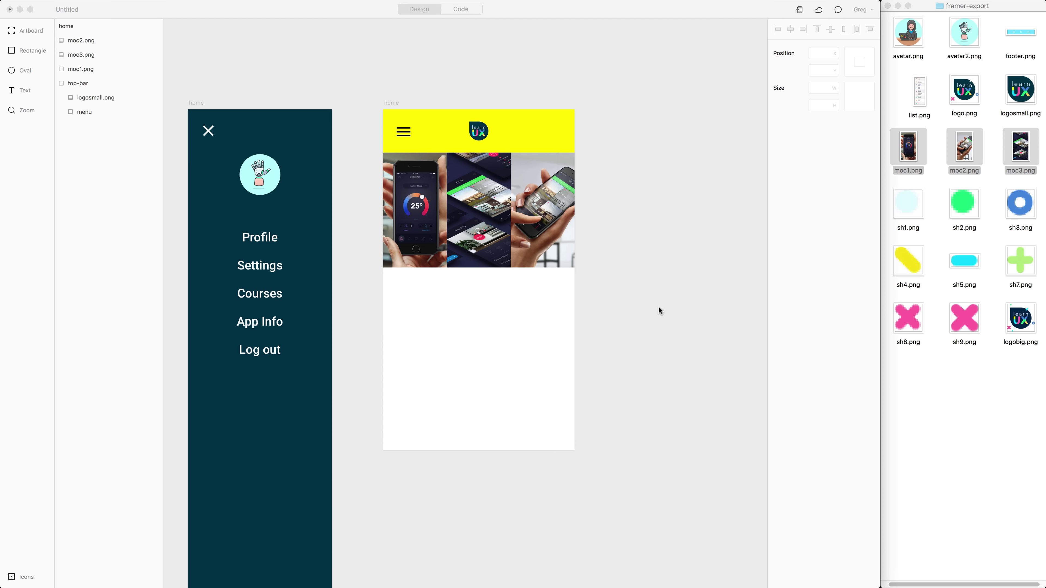
left_click(445, 306)
key("super+v")
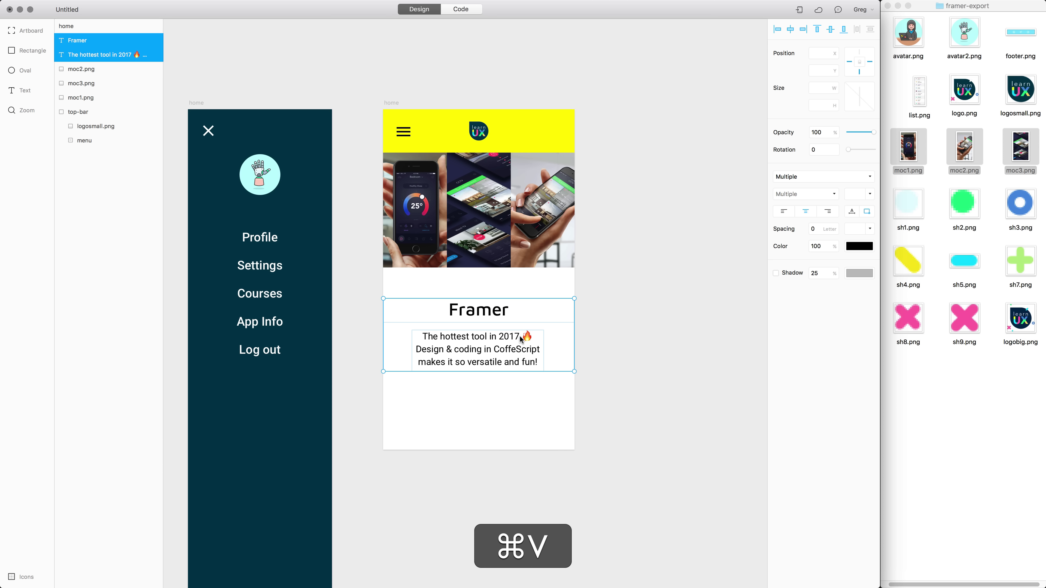
left_click(462, 411)
Copy the GET STARTED button from the home screen into the Framer artboard and place it under the description at 71, 528.
key("super+minus")
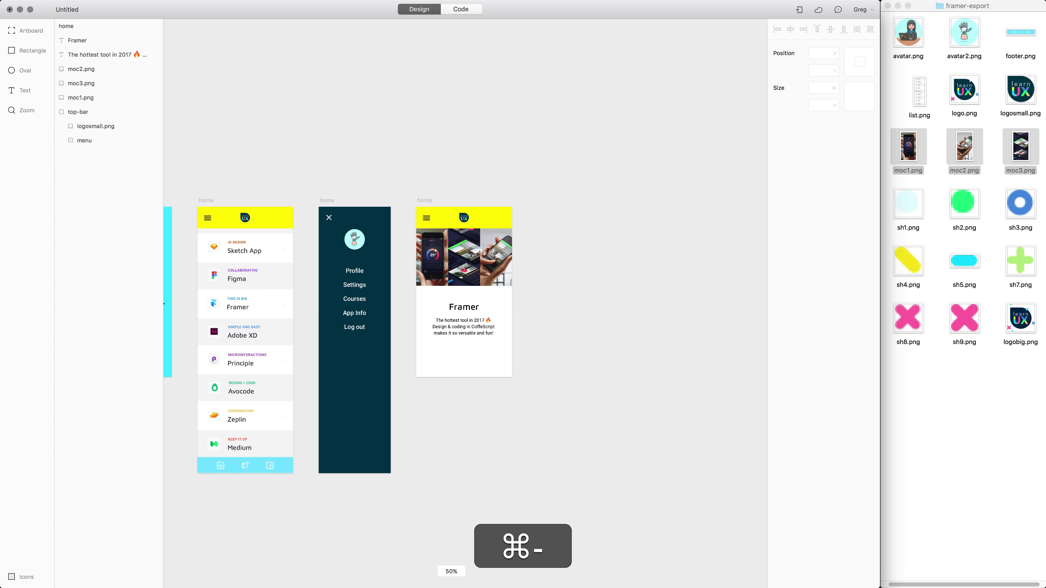
key("space")
left_click_drag(422, 414, 527, 436)
left_click(241, 364)
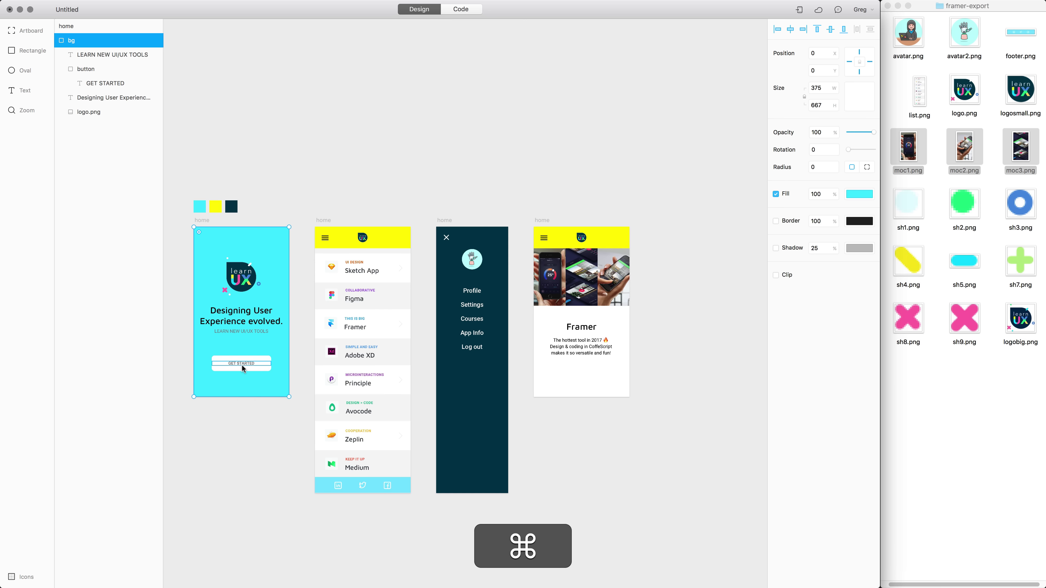
left_click(243, 366, "super")
key("shift+super+c")
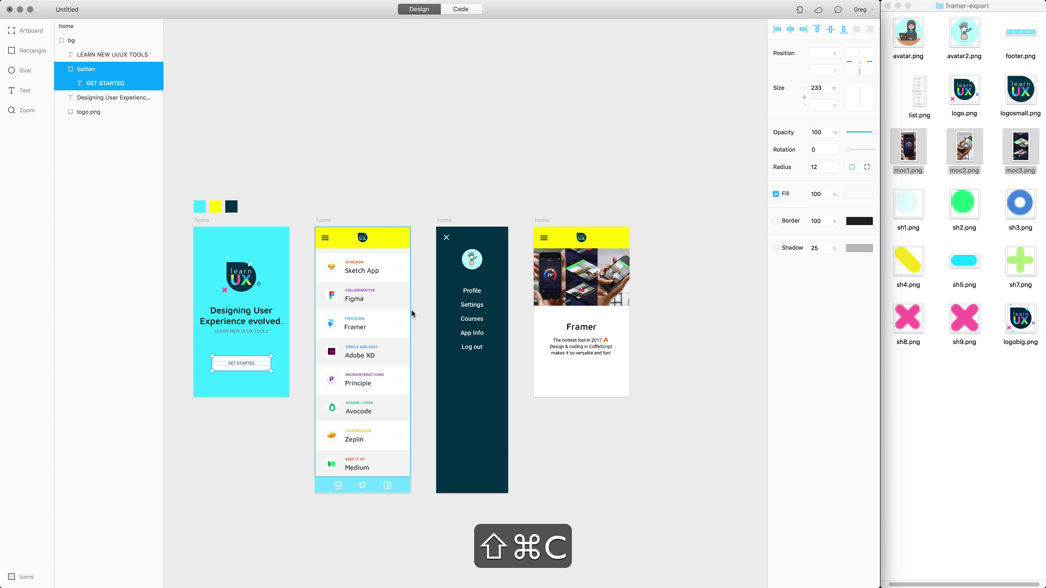
left_click(565, 369)
key("super+v")
left_click_drag(585, 374, 585, 368)
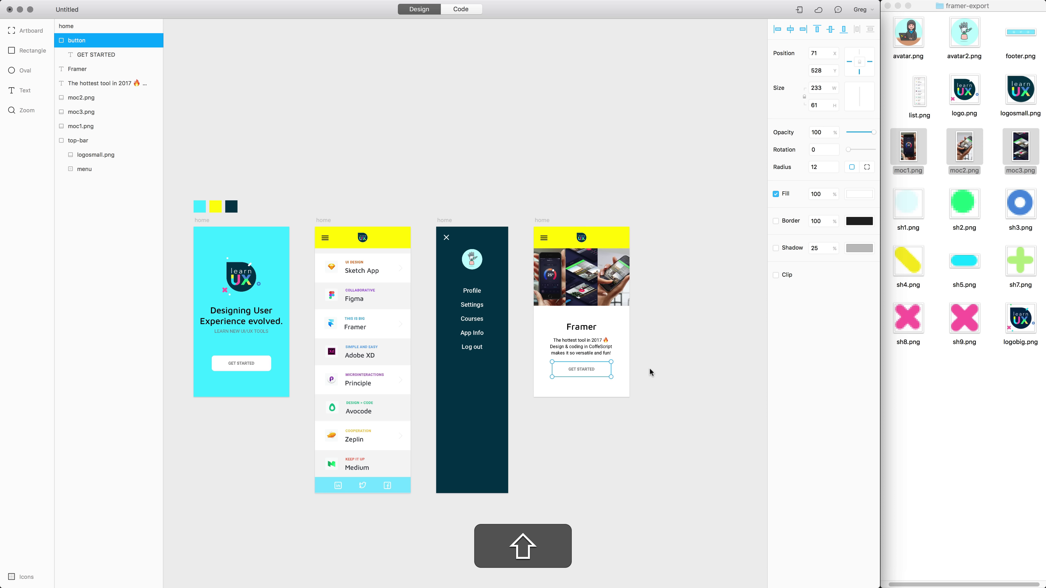
Set the fill of the copied GET STARTED button to light blue #55CCFF.
left_click(855, 195)
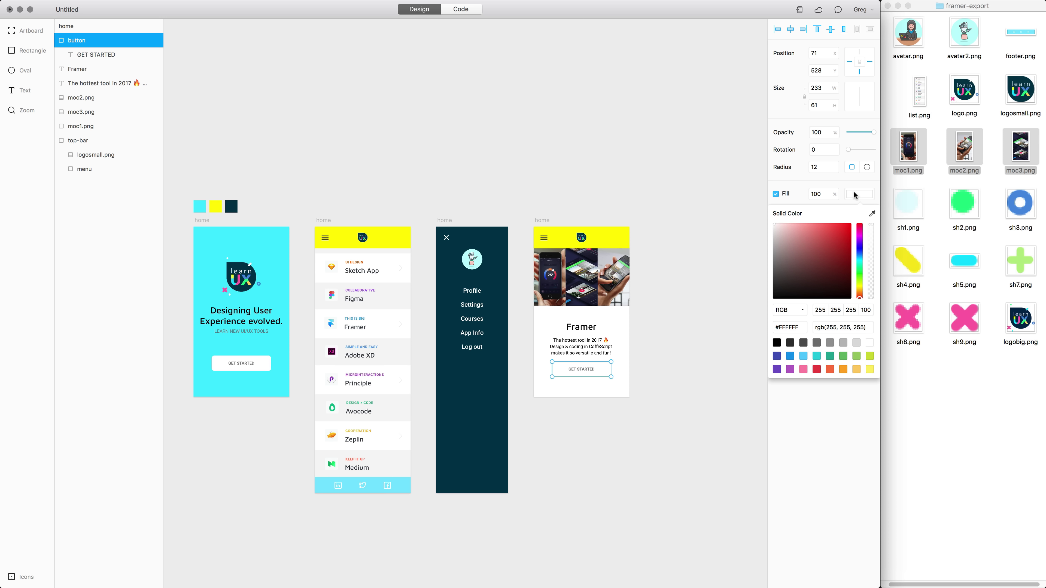
left_click(872, 214)
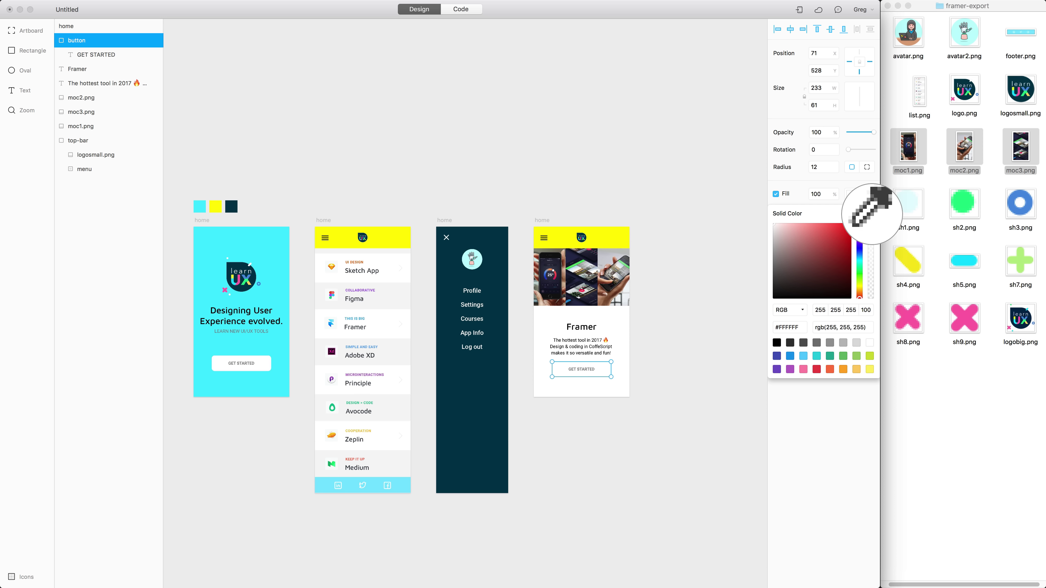
left_click(852, 254)
left_click(803, 358)
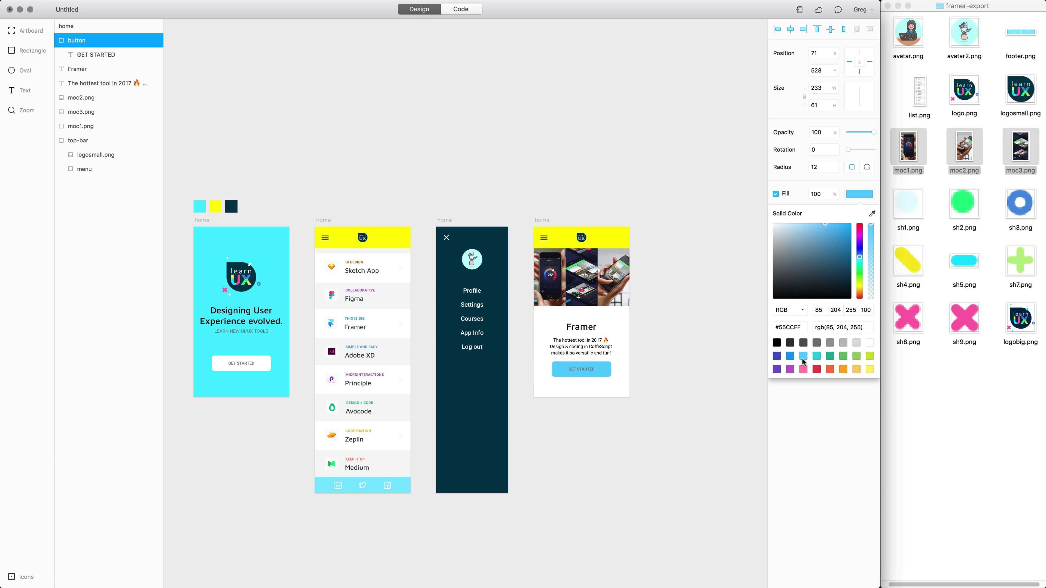
Change the GET STARTED label on the blue button to white.
left_click(581, 375, "super")
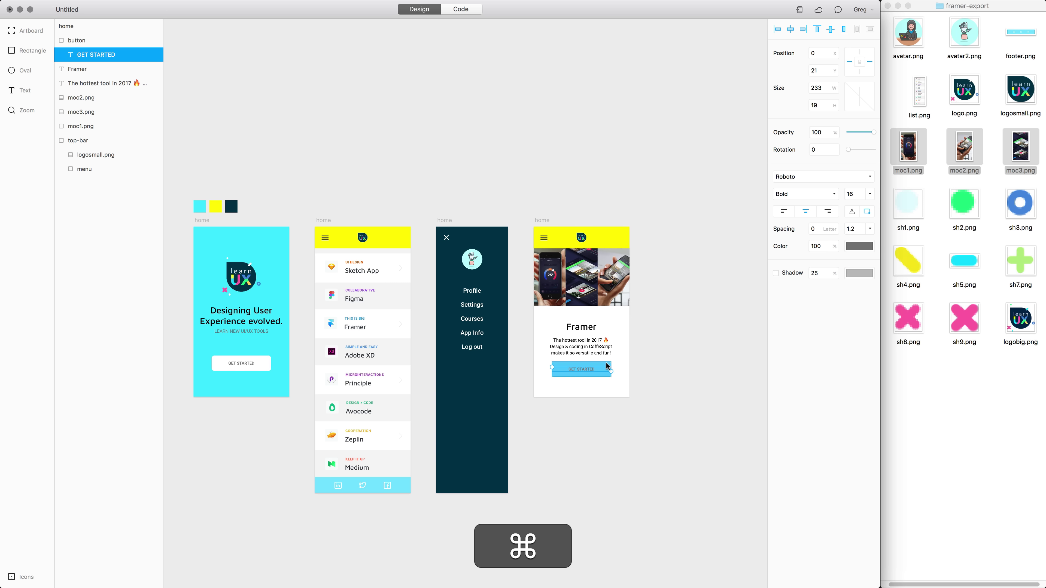
left_click(855, 247)
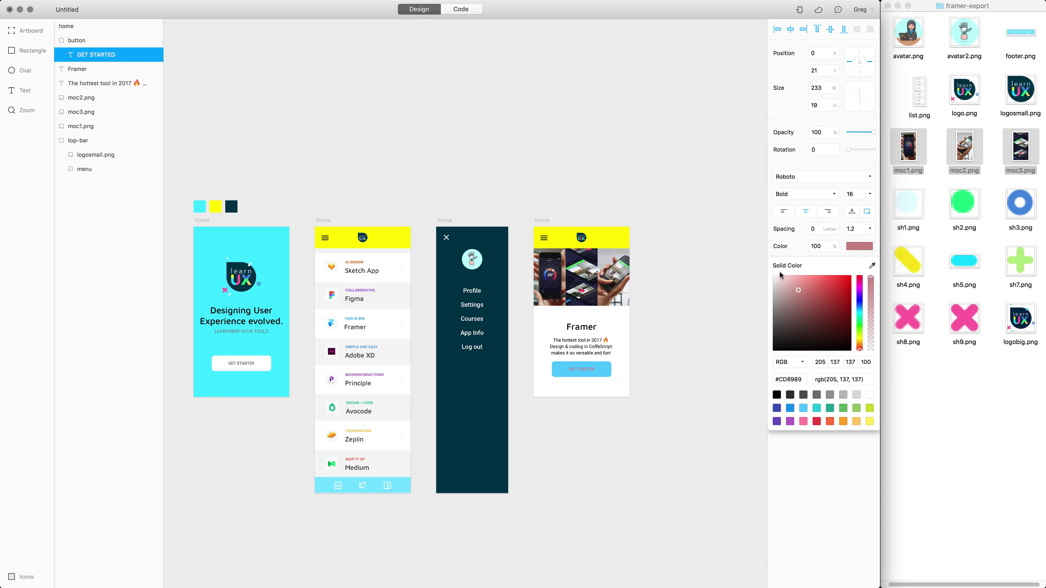
left_click(641, 328)
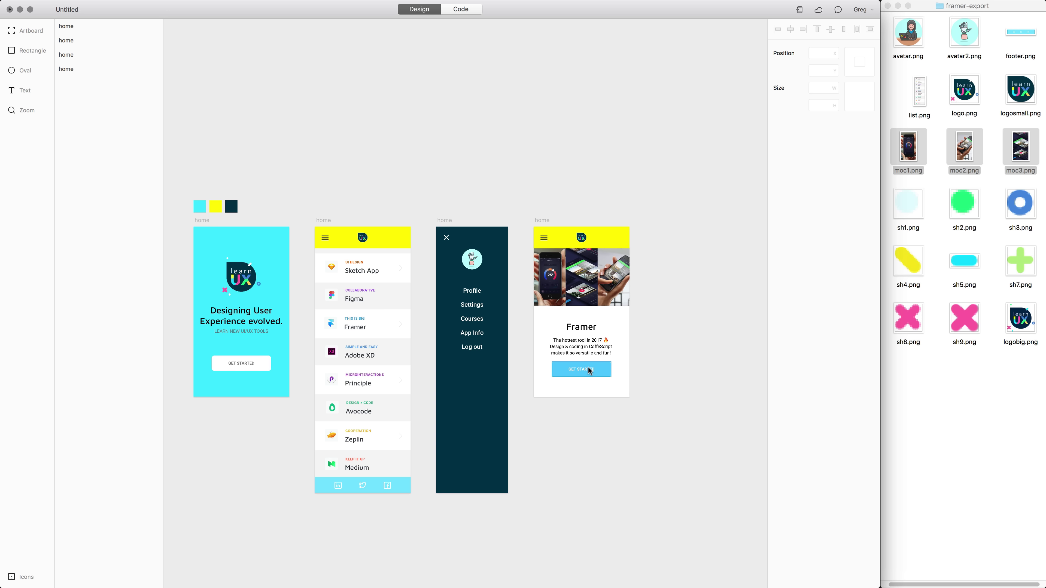
Move the blue GET STARTED button slightly lower to leave more space beneath the description.
left_click_drag(588, 366, 588, 370)
left_click(664, 365)
left_click_drag(605, 454, 634, 435)
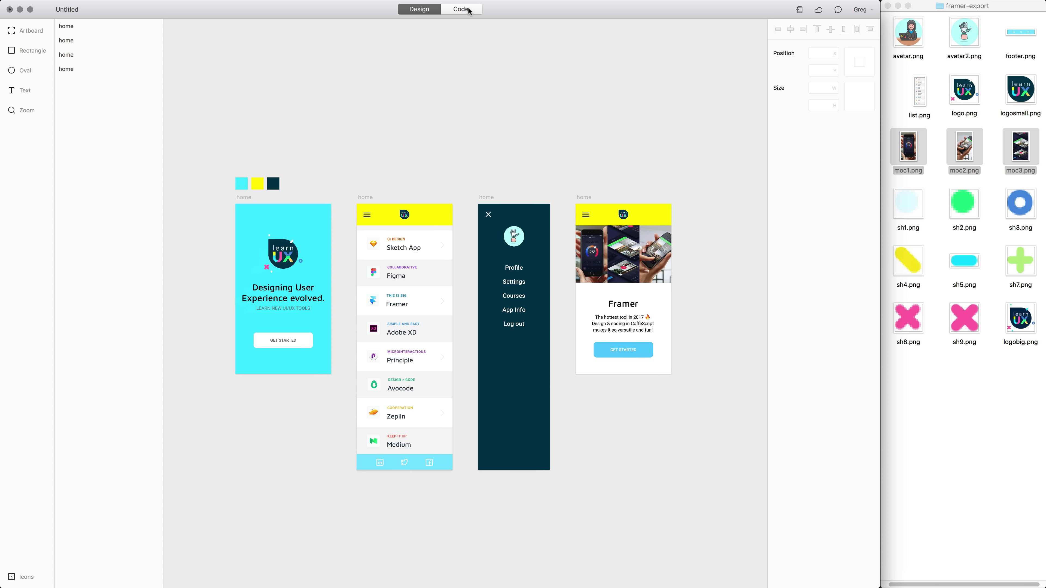
Switch to the Code view to check the layer list and the live preview of the home screen.
left_click(363, 197)
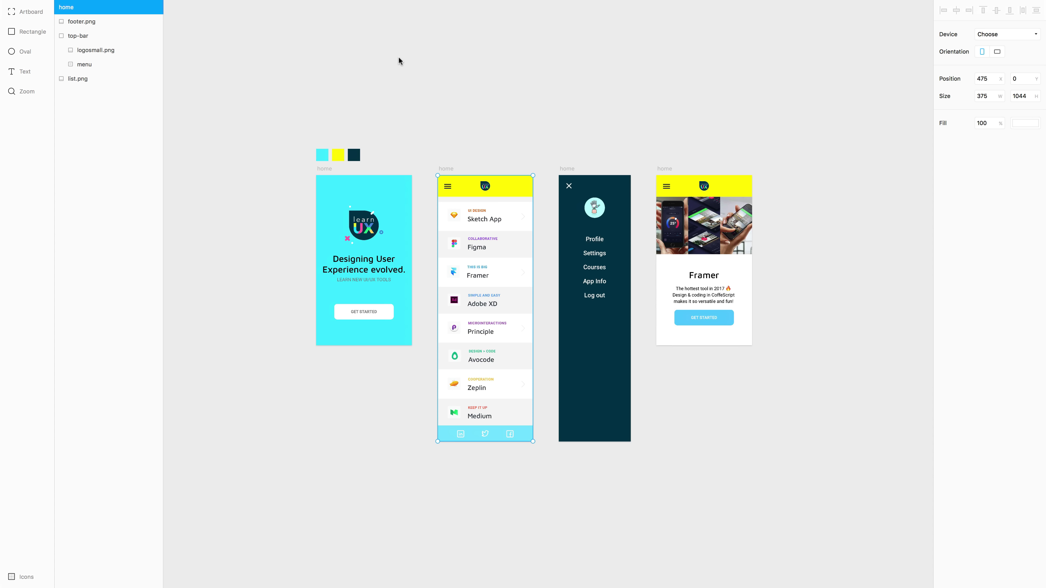
mouse_move(482, 1)
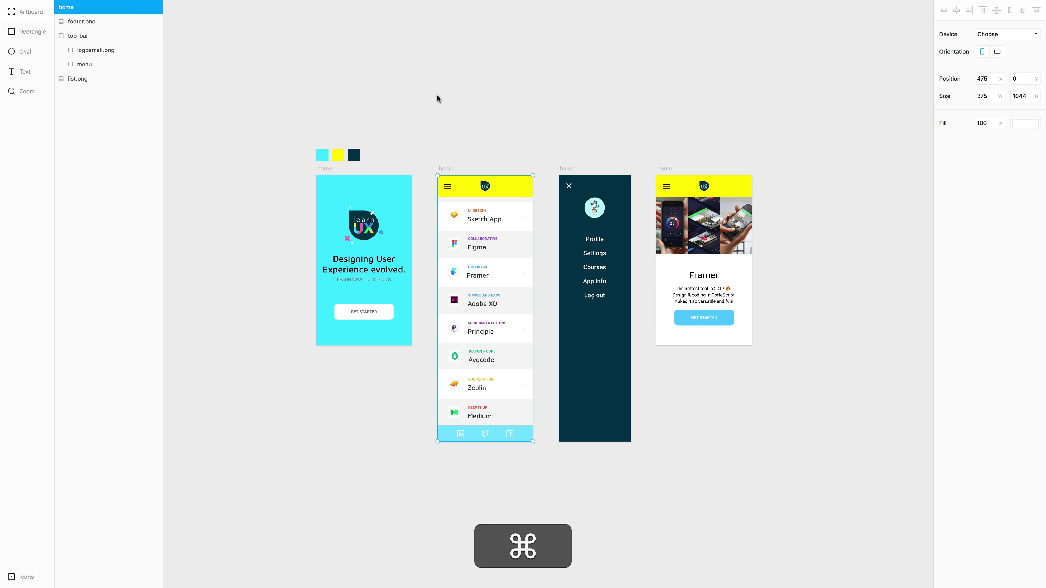
key("super+1")
key("super+2")
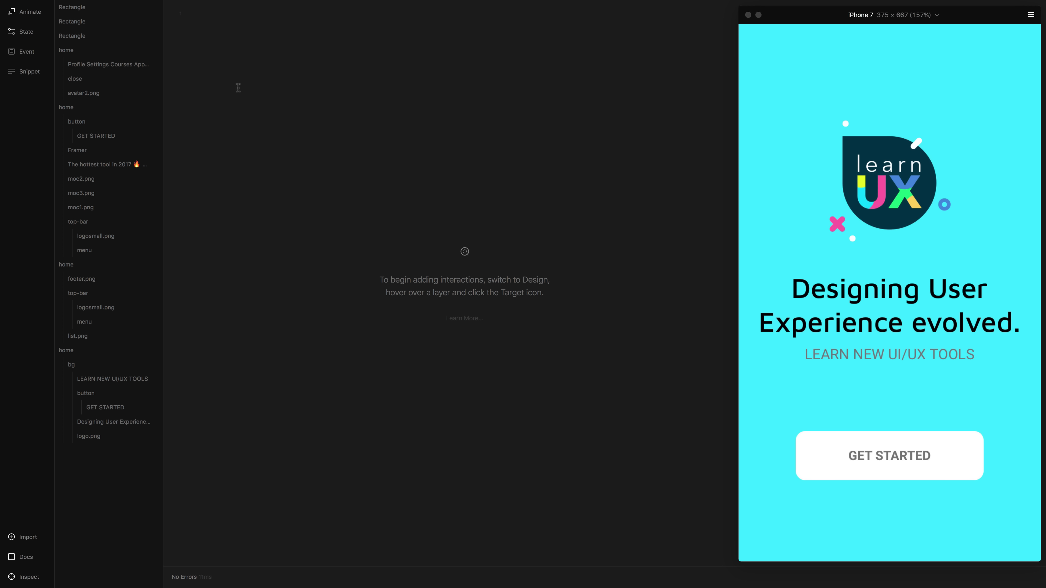
type("home")
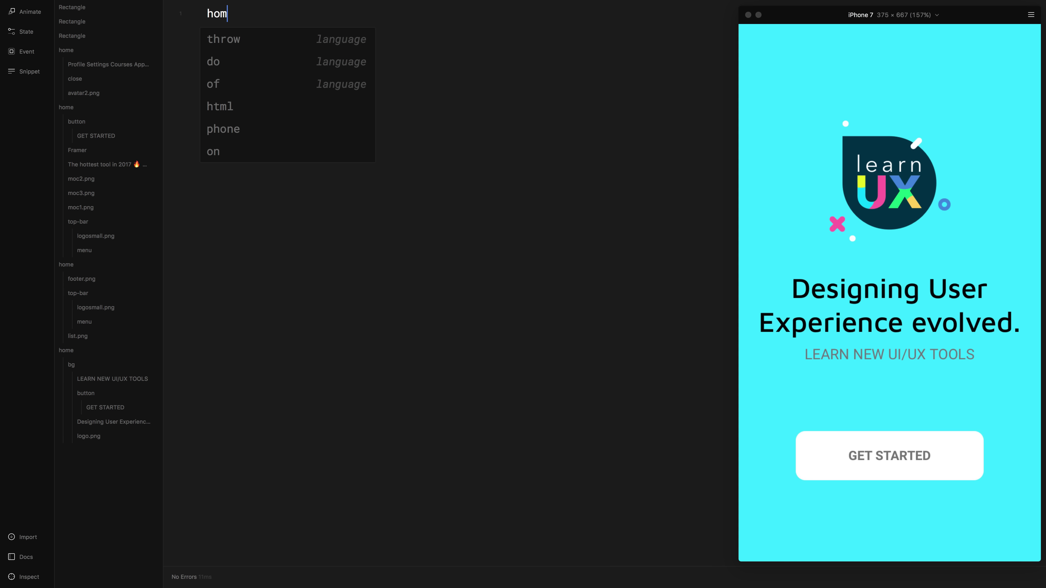
key("BackSpace")
key("BackSpace")
key("BackSpace")
key("BackSpace")
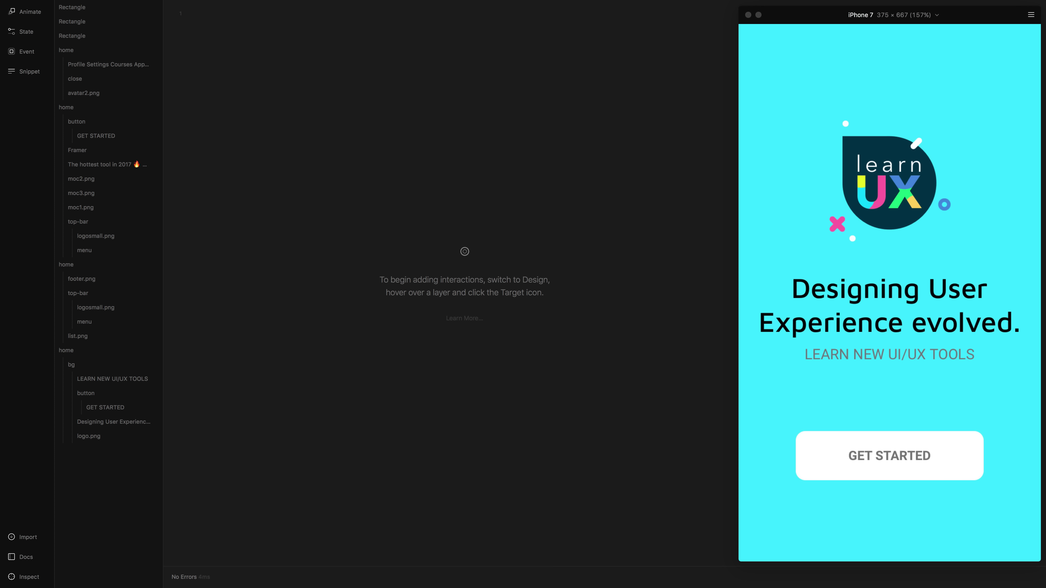
Return to the Design view and rename the tool list artboard as list.
key("super+1")
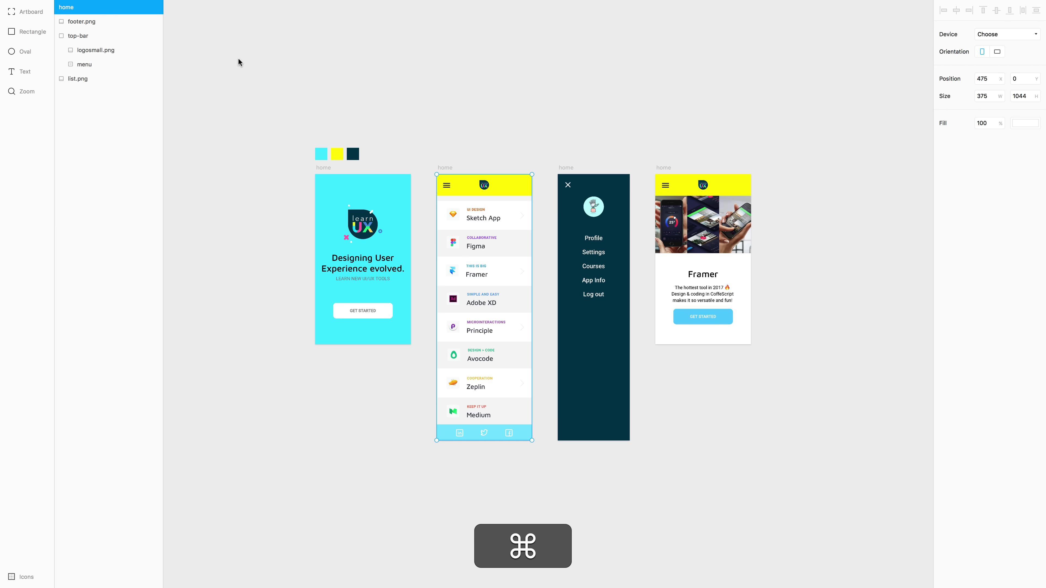
left_click(255, 109)
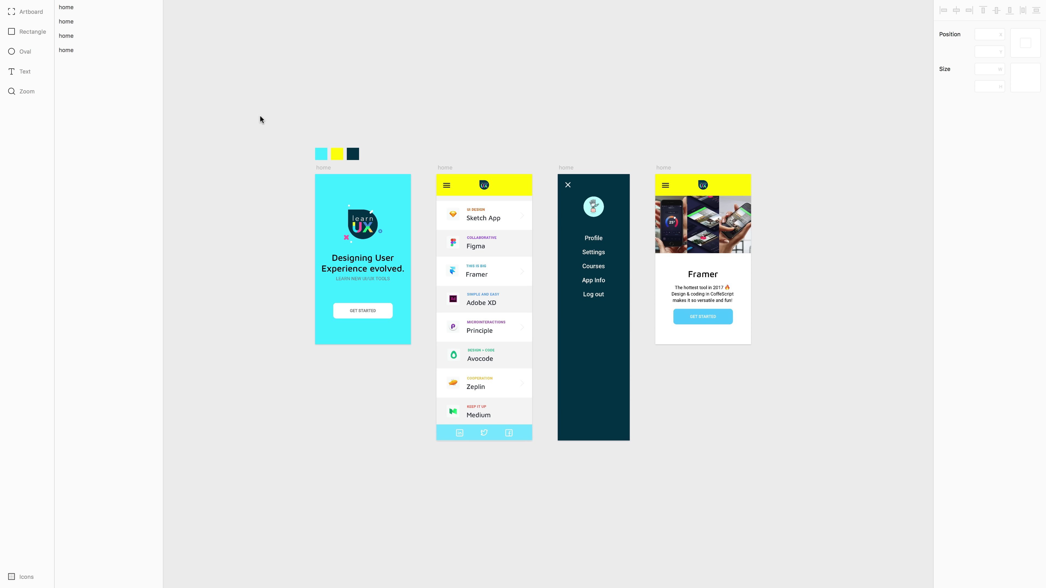
left_click(76, 50)
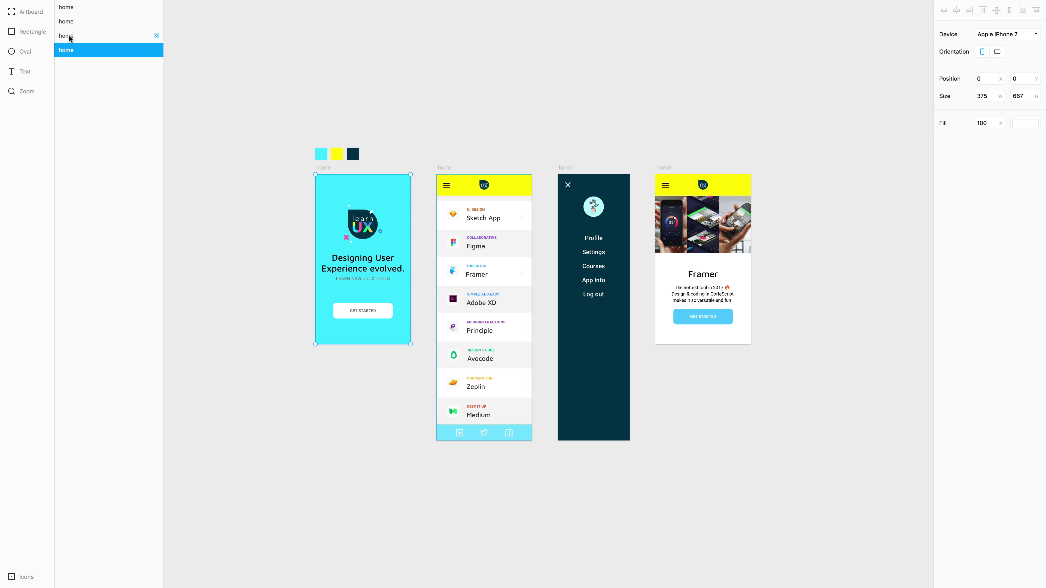
left_click(69, 37)
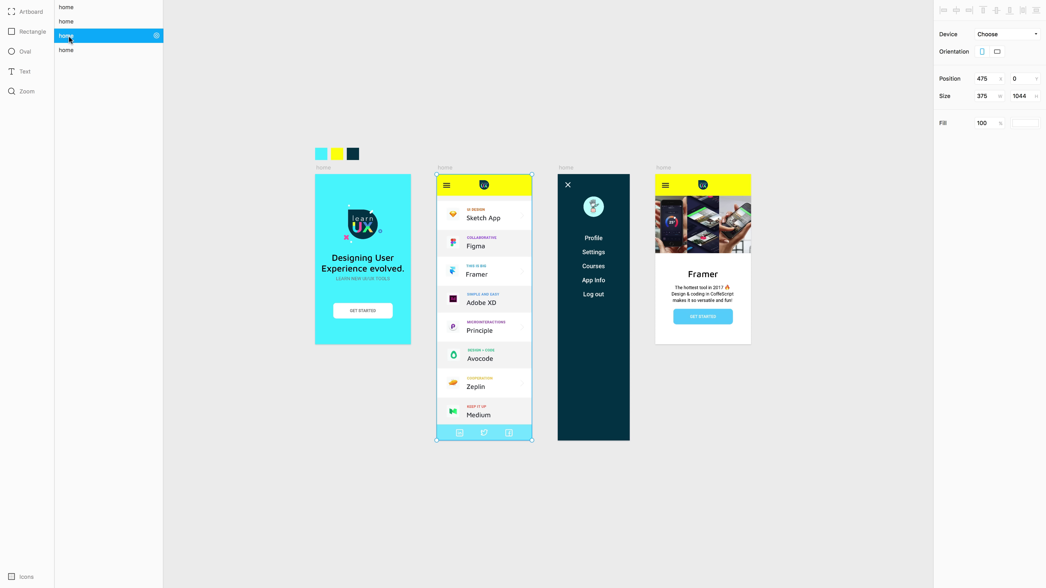
double_click(69, 37)
type("list")
key("Return")
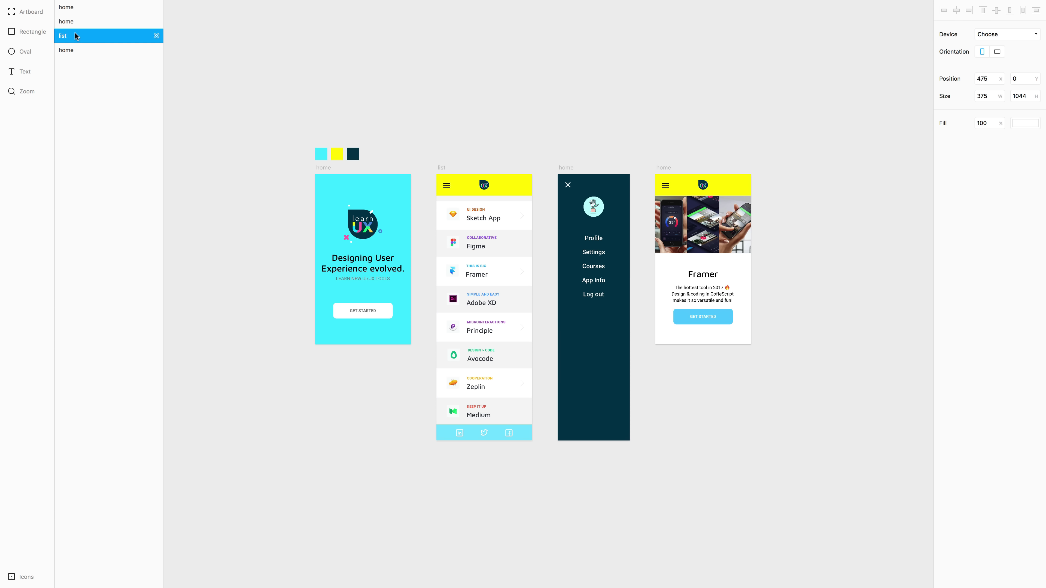
Rename the Framer artboard with the mockup images as detail and the navy side menu artboard as menu.
double_click(66, 23)
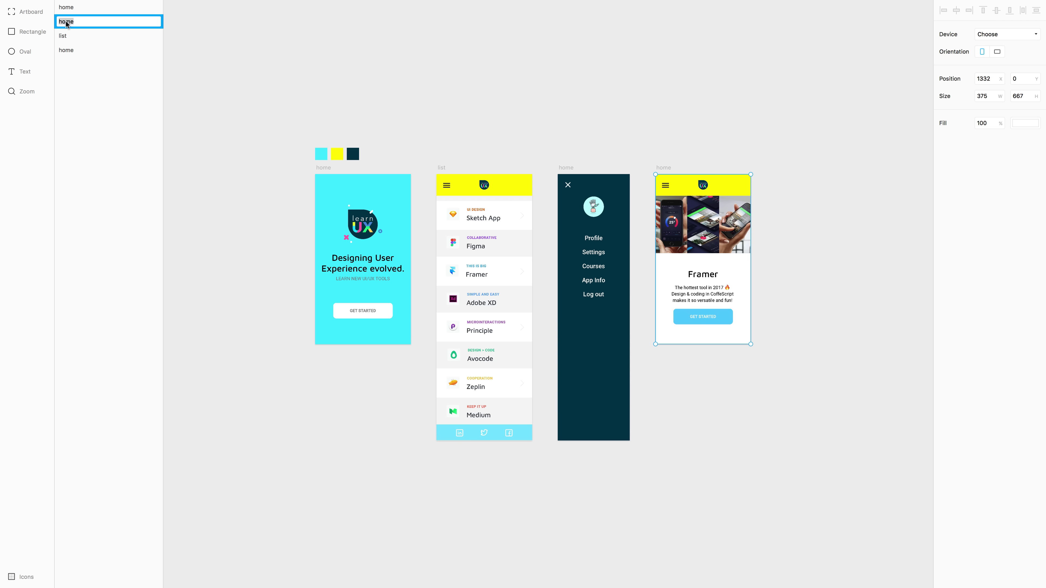
type("detail")
key("Return")
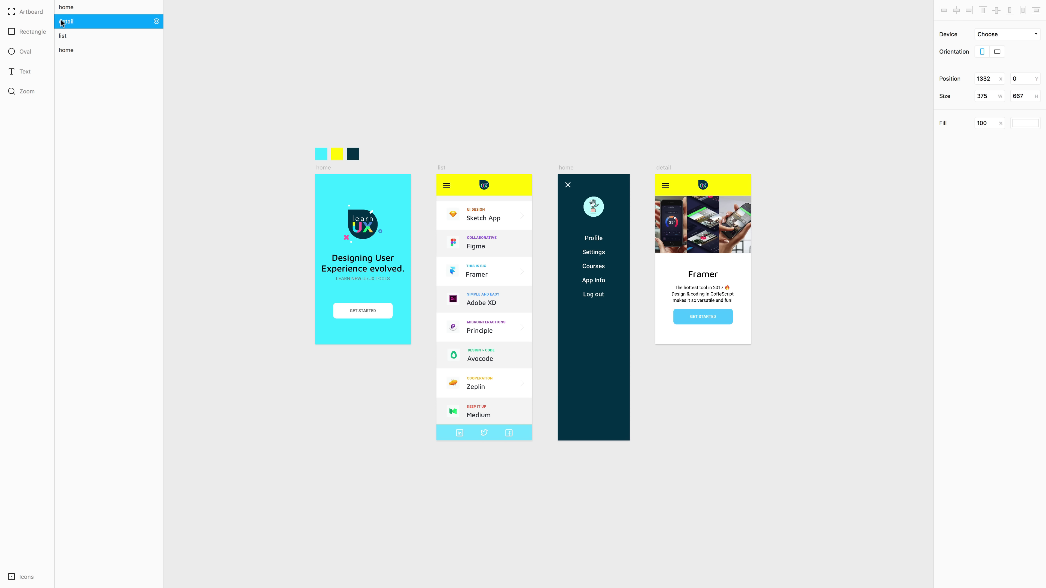
double_click(66, 7)
type("menu")
key("Return")
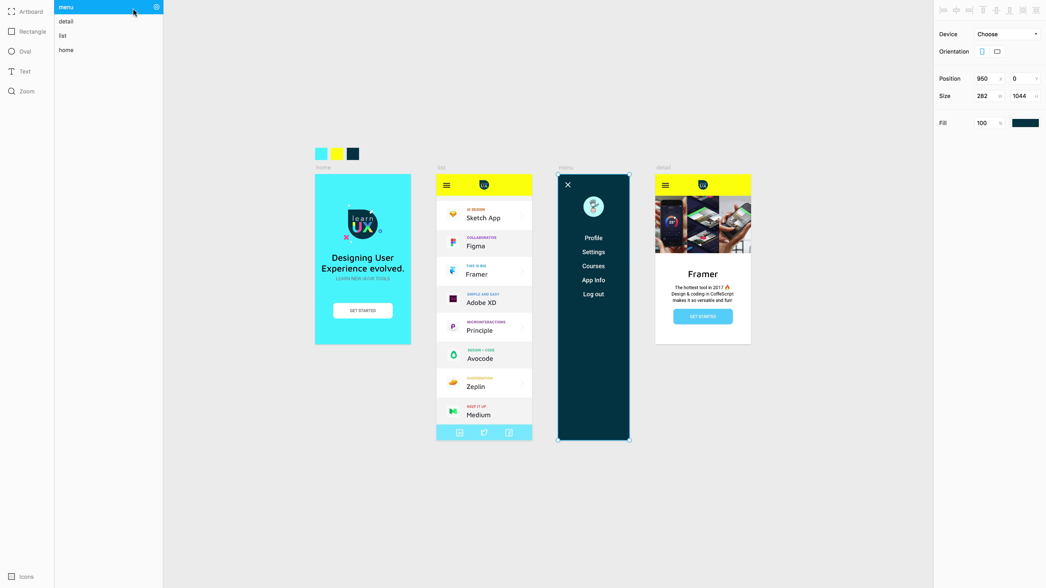
Make the menu, detail, list and home artboards targetable in code and switch to the Code view.
left_click(156, 7)
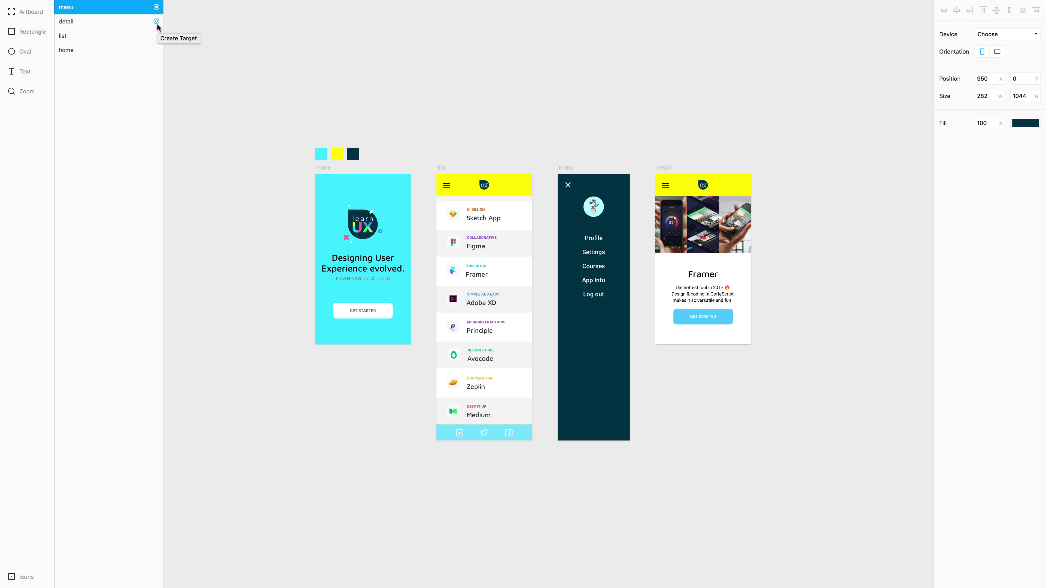
left_click(157, 22)
left_click(156, 36)
left_click(157, 50)
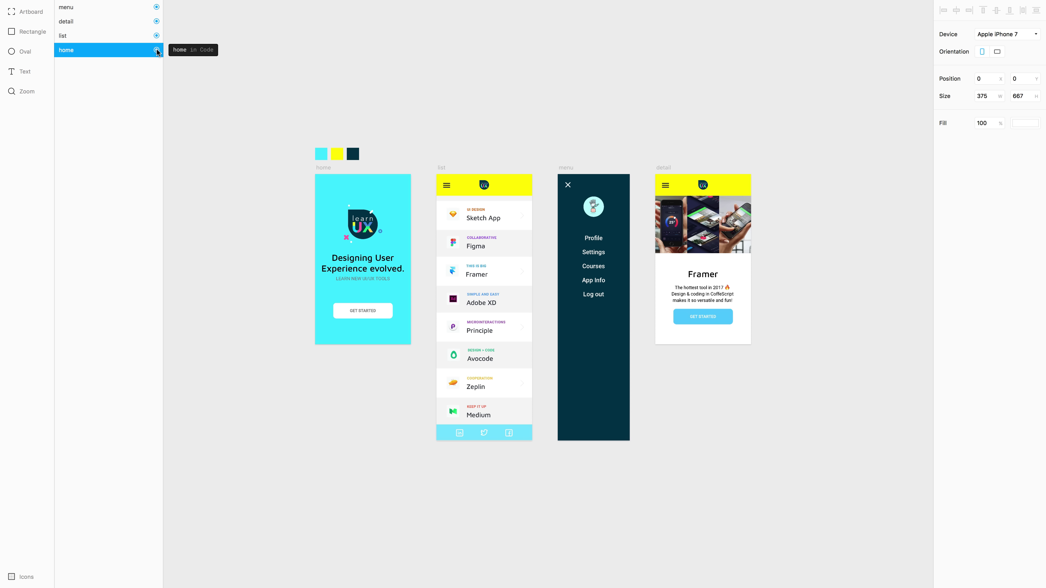
key("super+2")
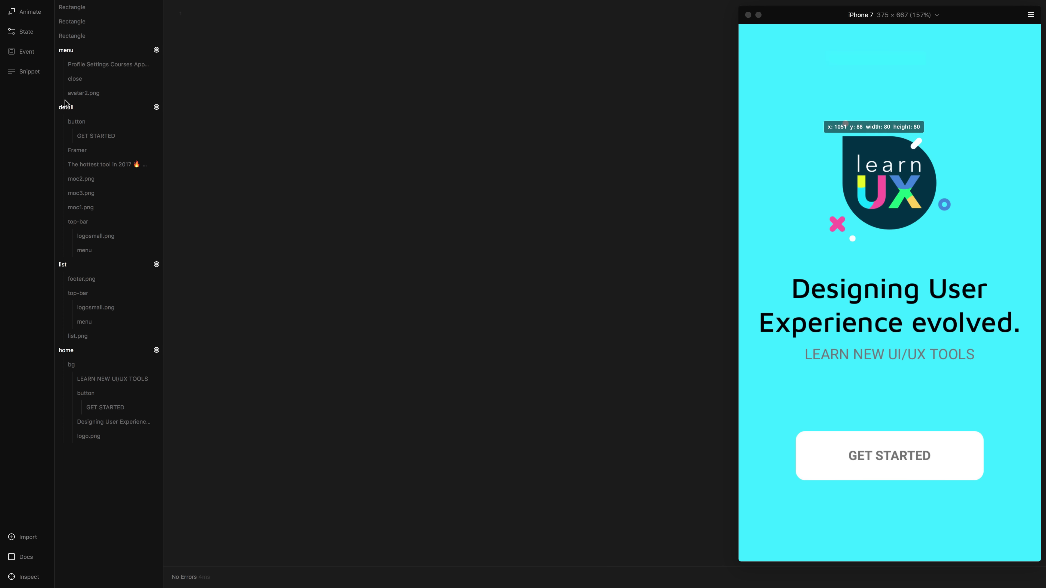
type("men")
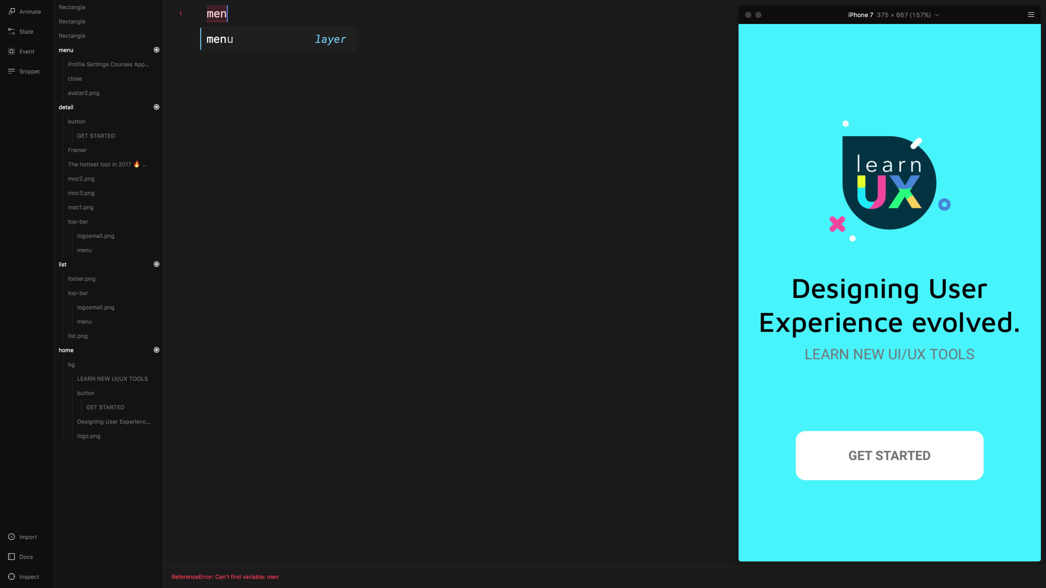
left_click(259, 38)
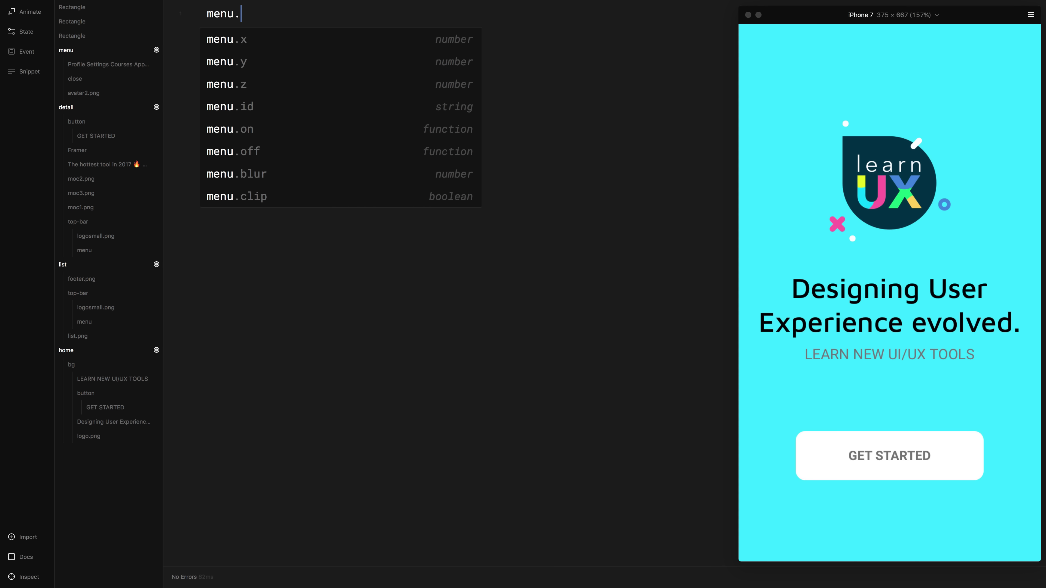
type("y")
key("BackSpace")
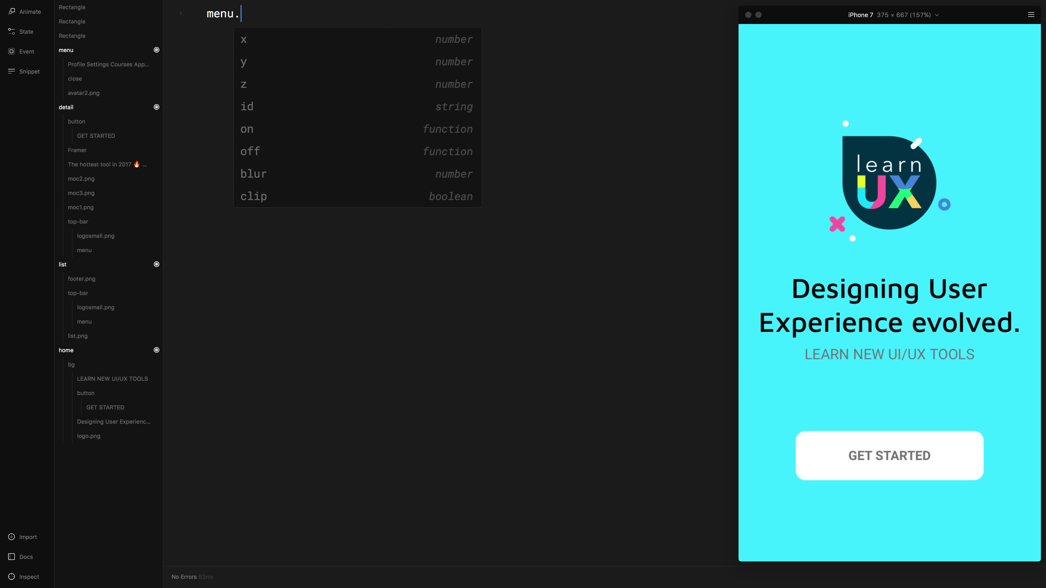
key("BackSpace")
key("BackSpace")
key("BackSpace")
key("BackSpace")
key("BackSpace")
Create the flow component on the second code line with flow = new FlowComponent.
key("Return")
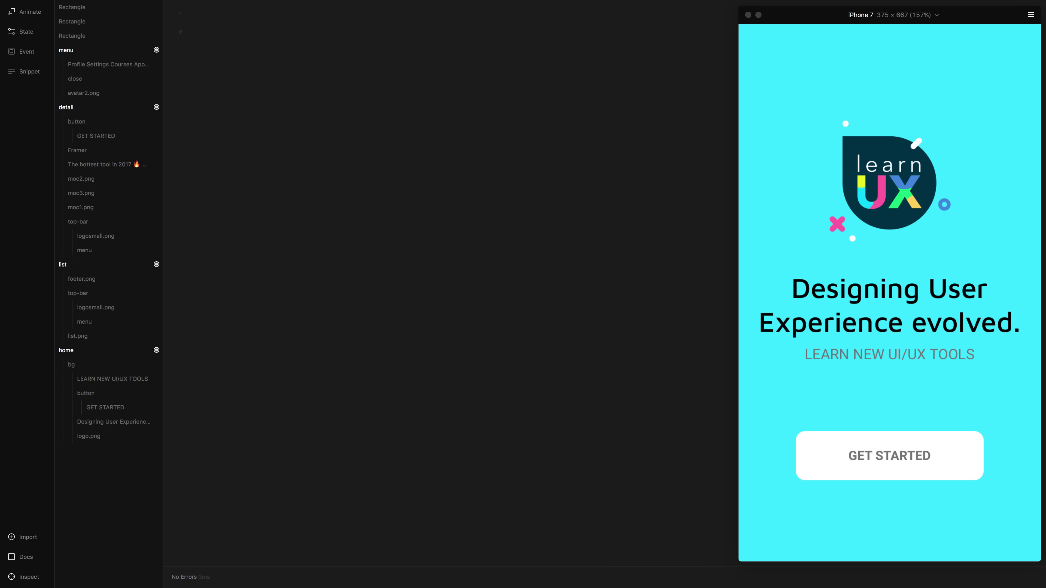
type("fl")
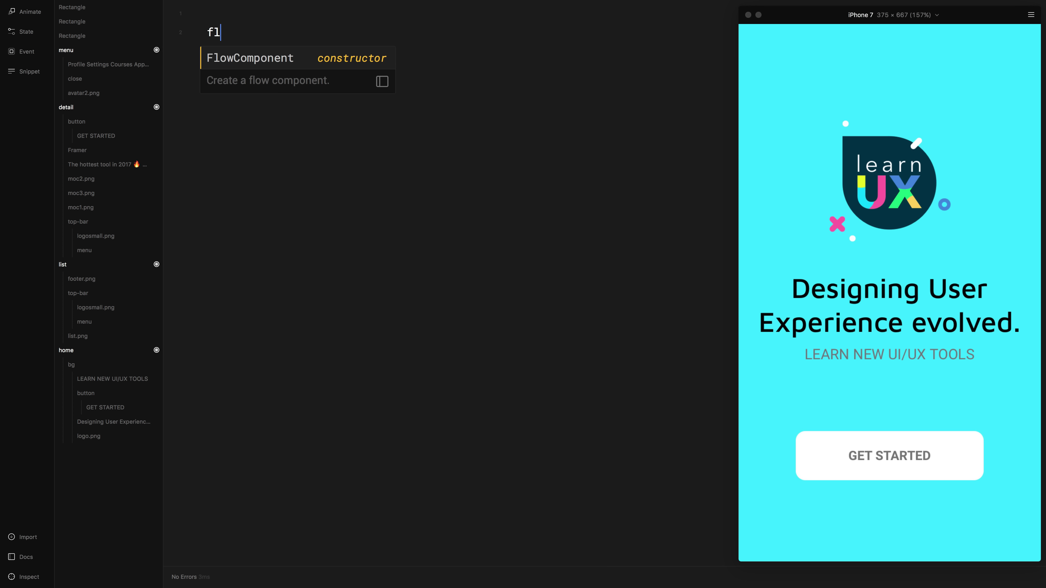
type("ow = ne")
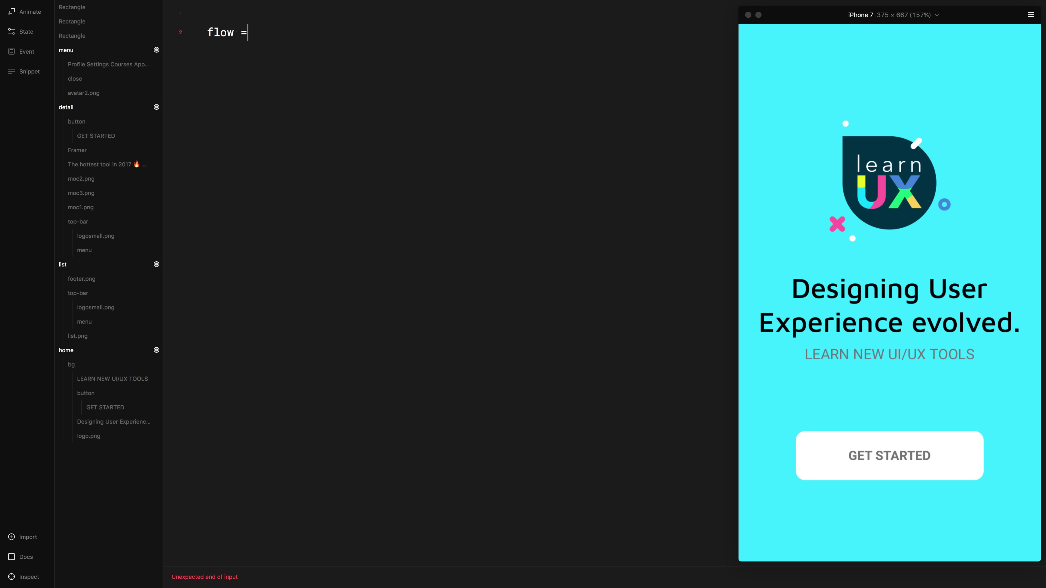
type("w FlowComponent")
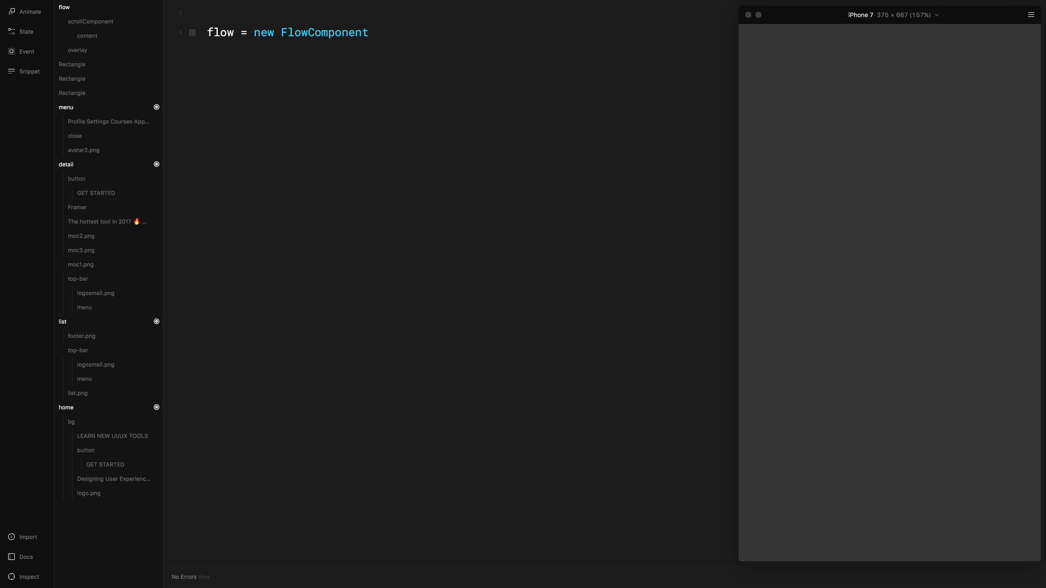
Add flow.showNext(home) below the flow component and display the preview inside the iPhone 7 device frame.
key("Return")
type("fl")
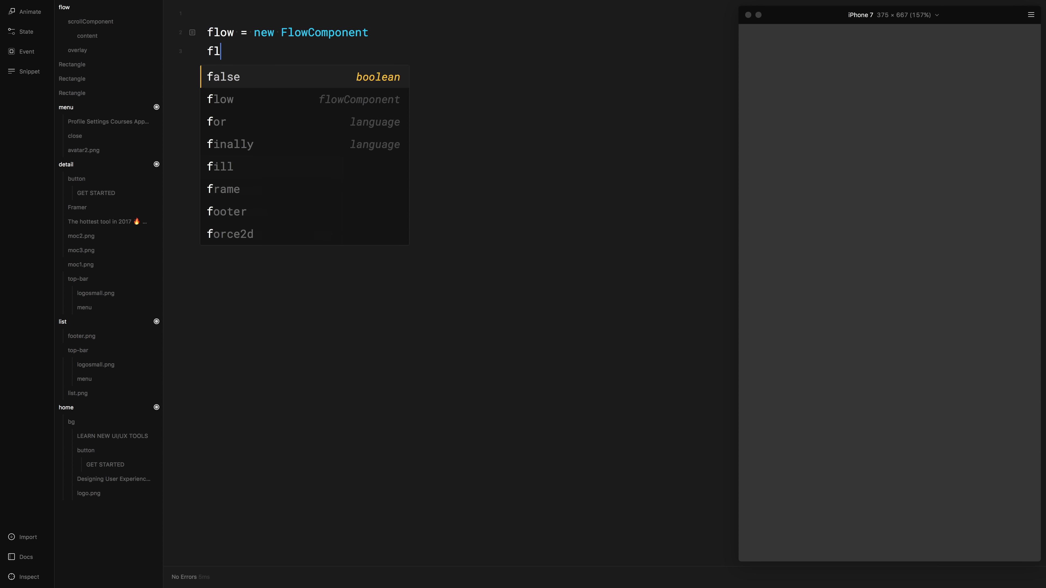
type("ow.sho")
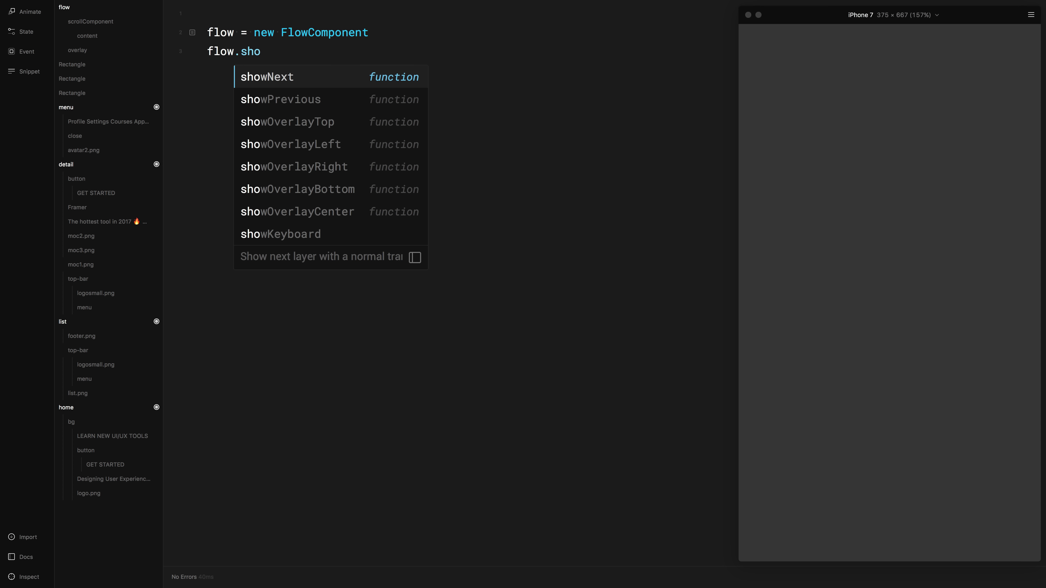
key("Return")
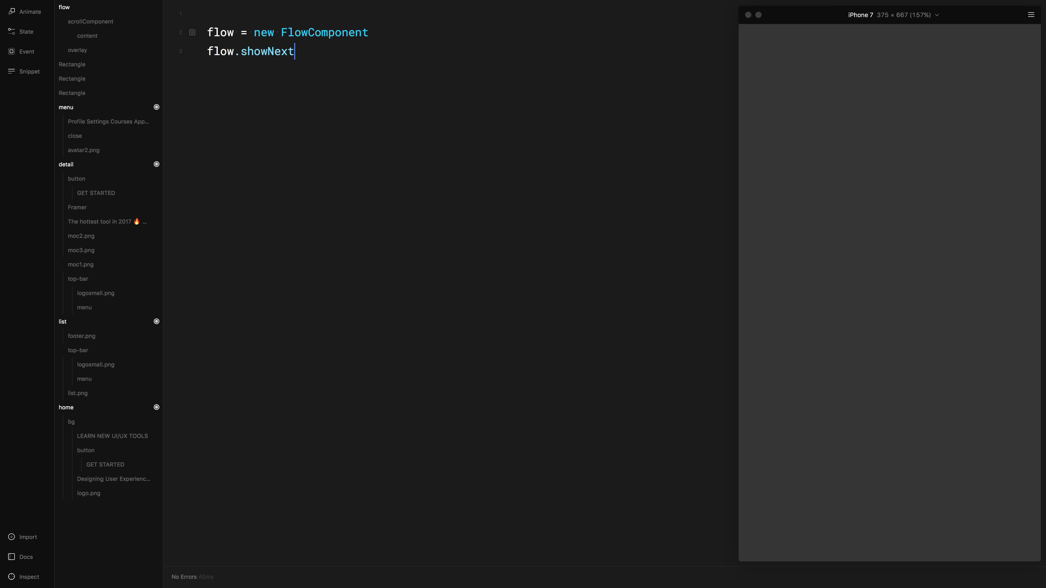
type("(")
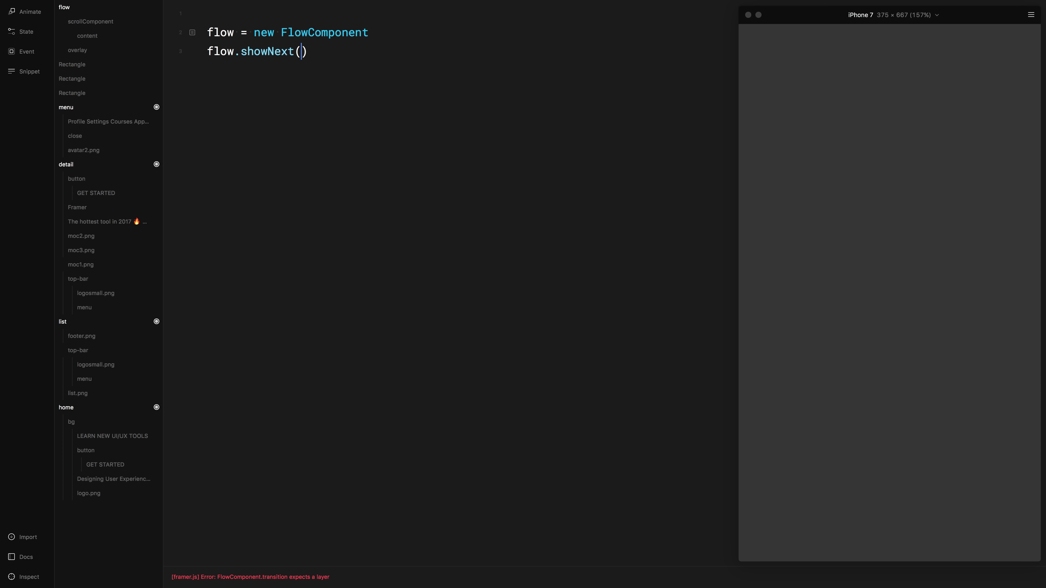
type("home")
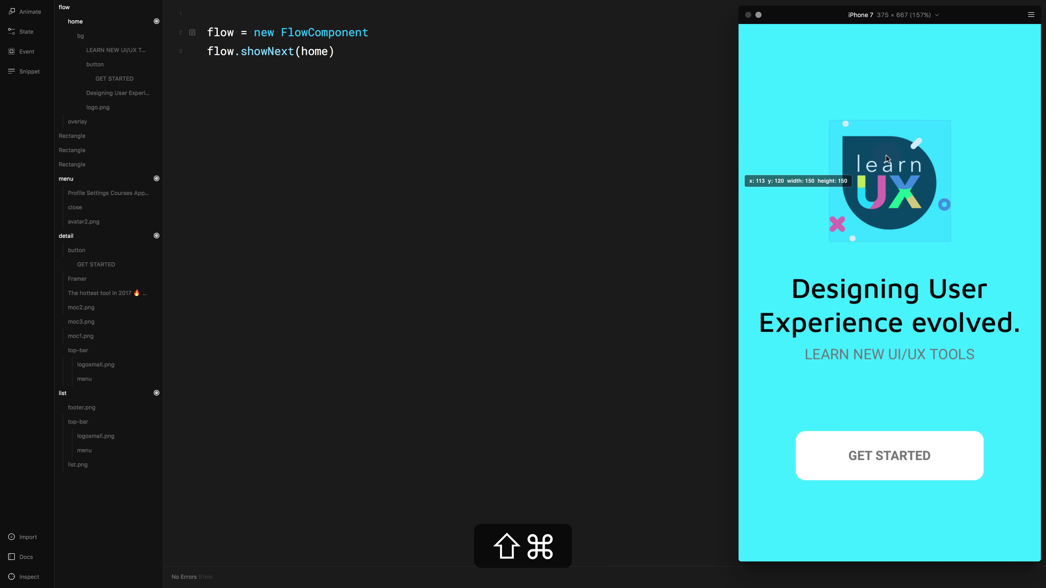
key("shift+super+d")
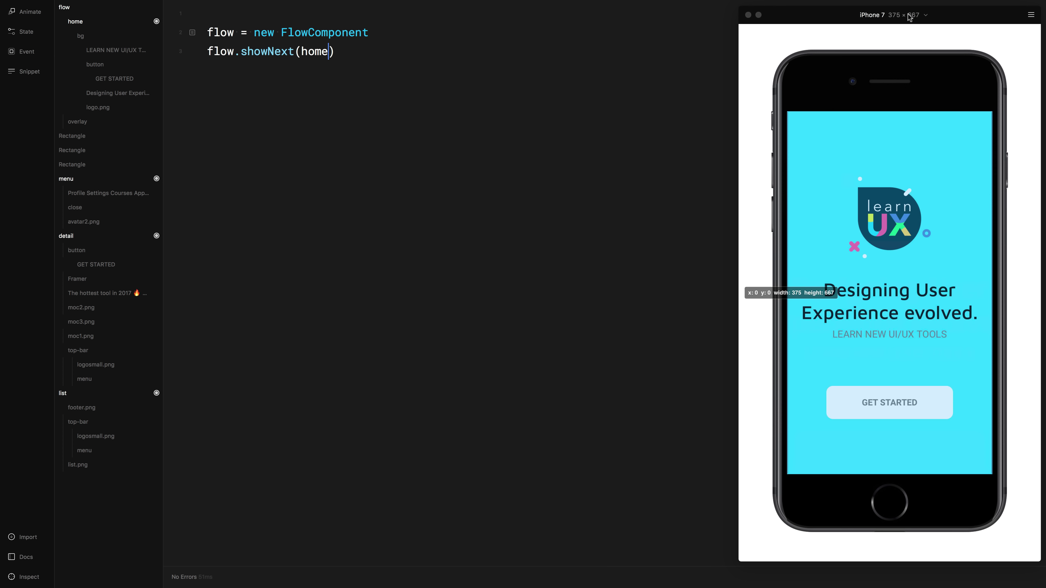
key("super")
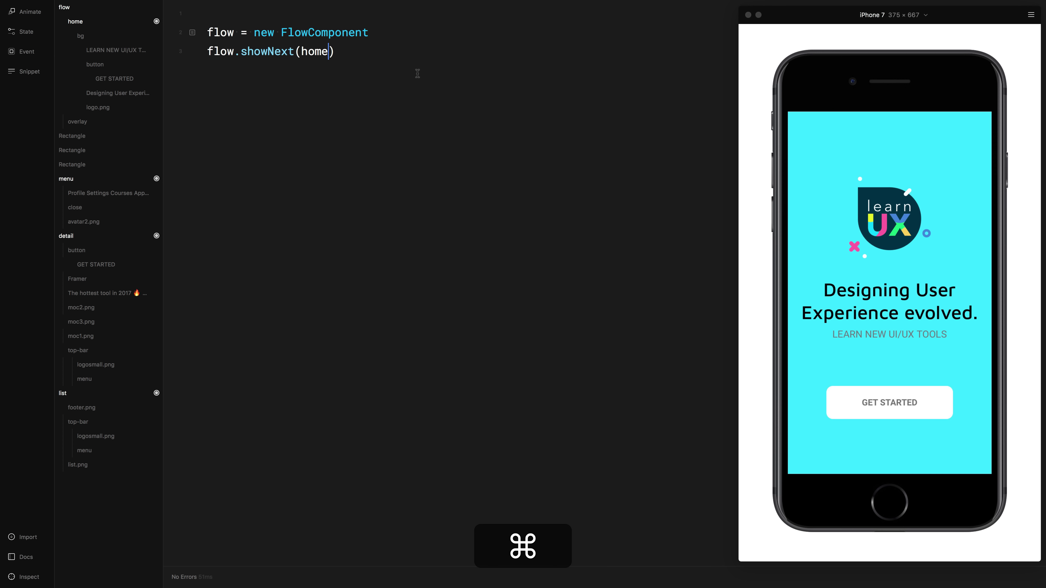
Return to the Design view and make the list artboard's top-bar layer targetable in code.
key("super+1")
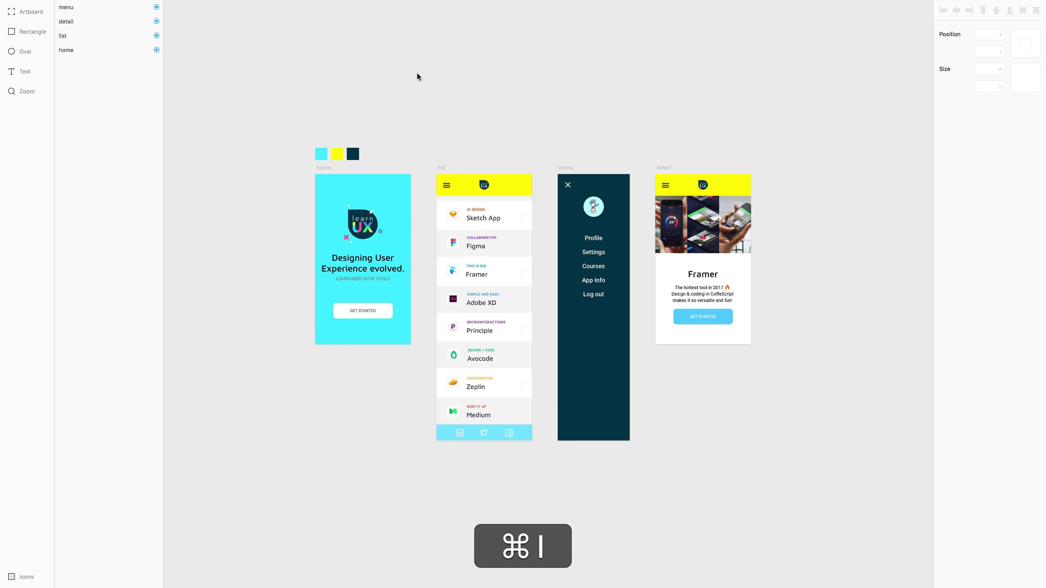
left_click(467, 432)
left_click(467, 189)
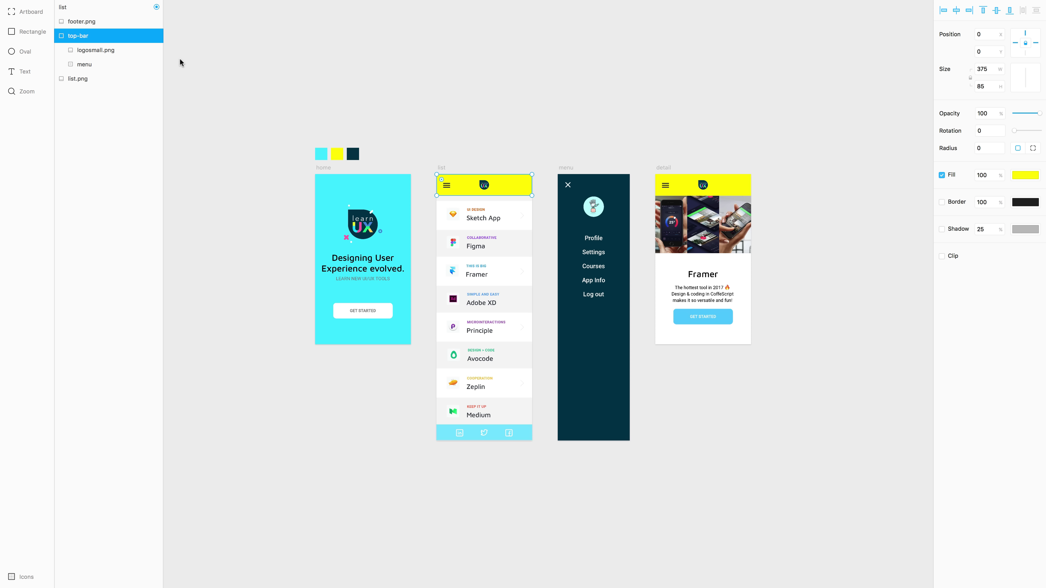
left_click(157, 35)
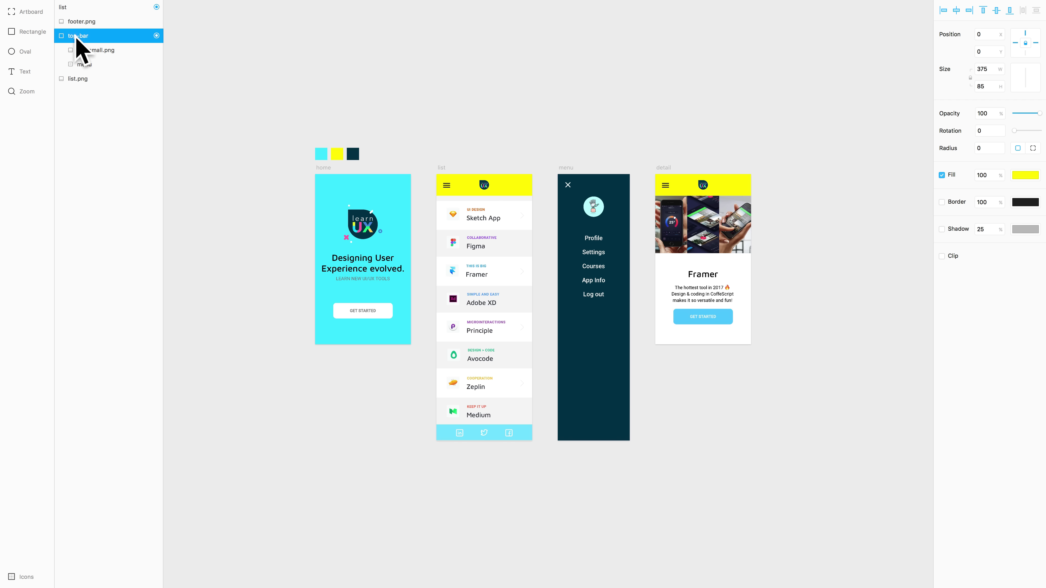
Rename the list artboard's footer.png layer as footer and make it targetable in code.
double_click(95, 21)
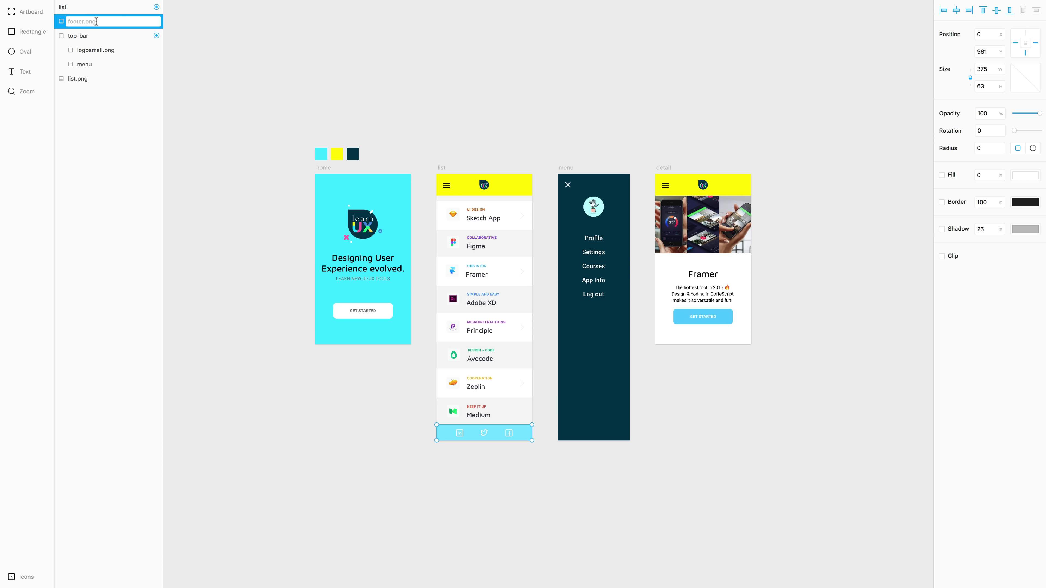
type("footer")
key("Return")
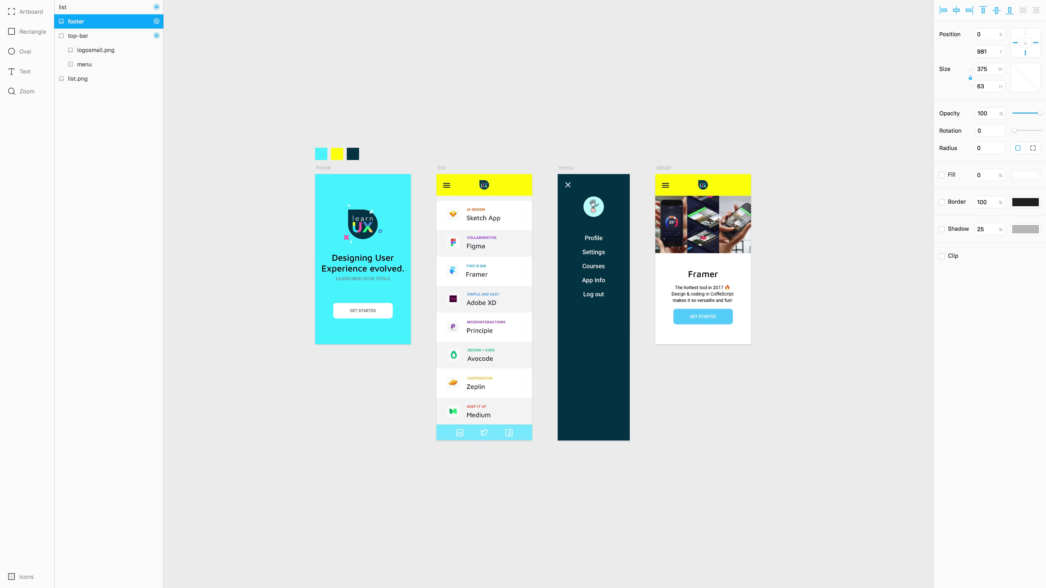
left_click(157, 23)
Rename the list artboard's top-bar layer as top_bar.
double_click(79, 35)
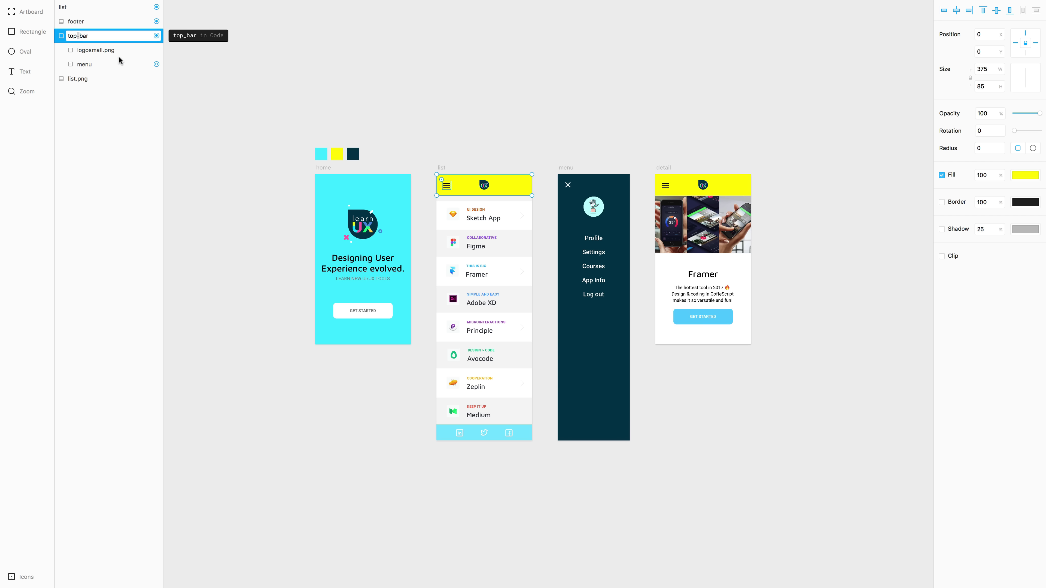
key("shift+Return")
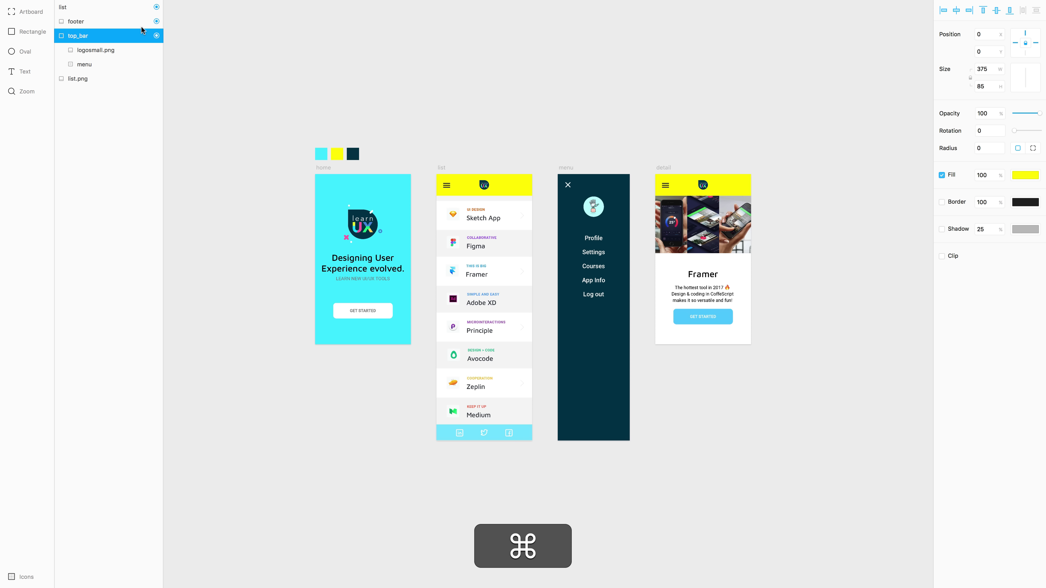
In the Code view, assign the top bar as the flow's header with flow.header = top_bar.
key("super+2")
key("Return")
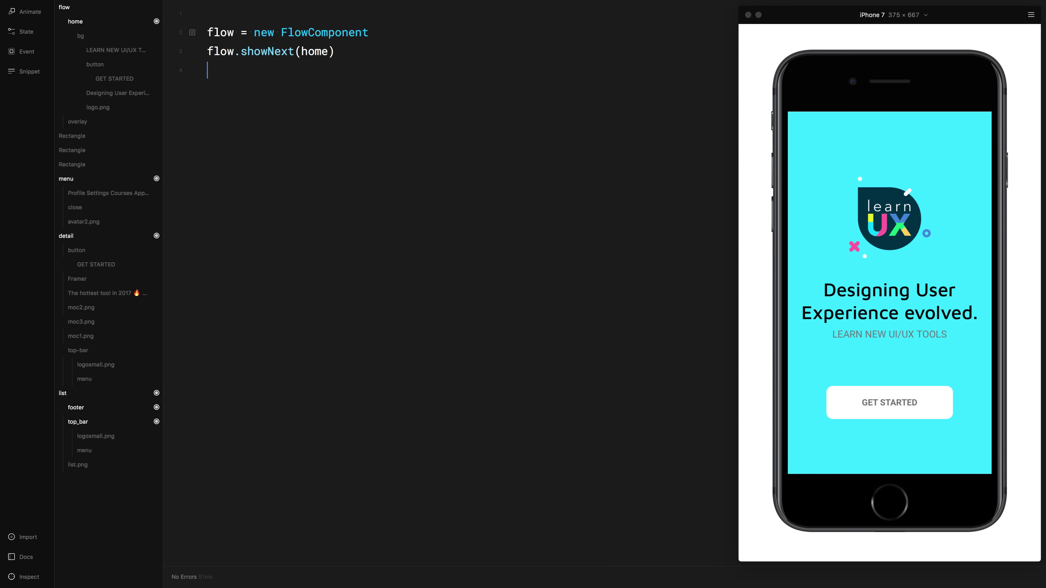
type("flow.he")
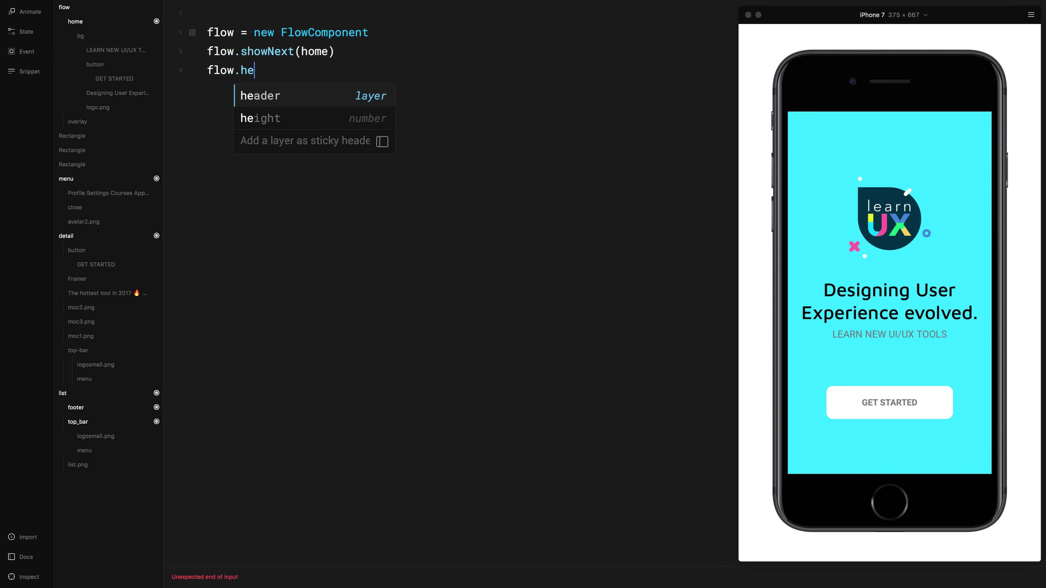
key("Return")
type("= to")
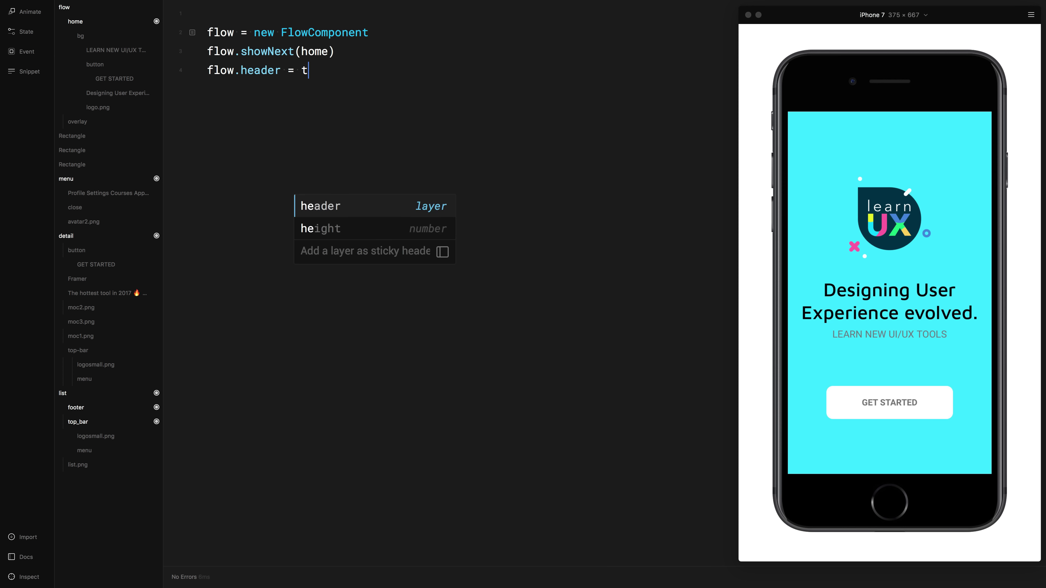
key("Return")
Assign the footer layer as the flow's footer with flow.footer = footer on the line below the header.
key("Return")
type("flo")
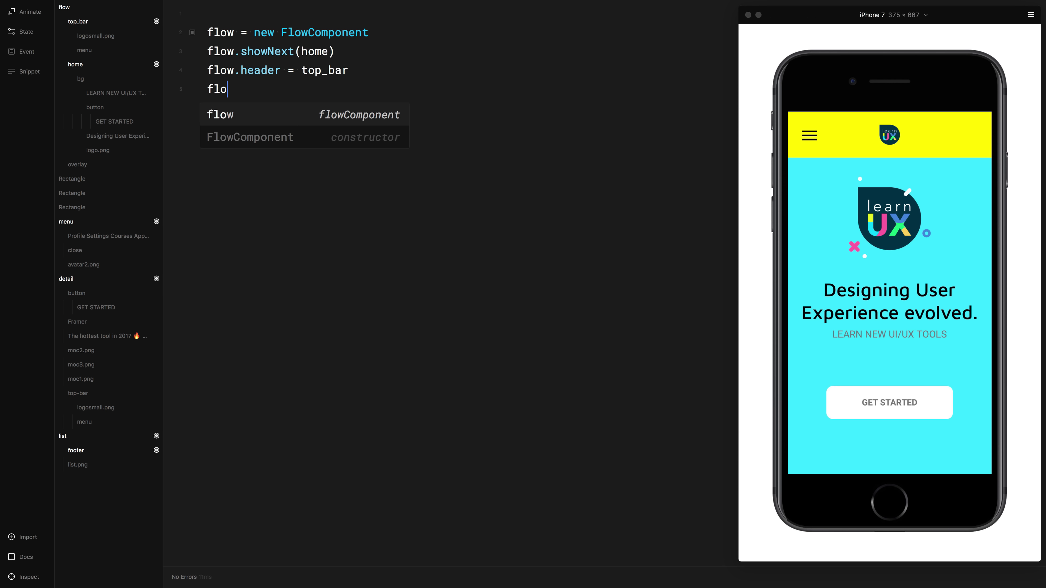
type("w.f")
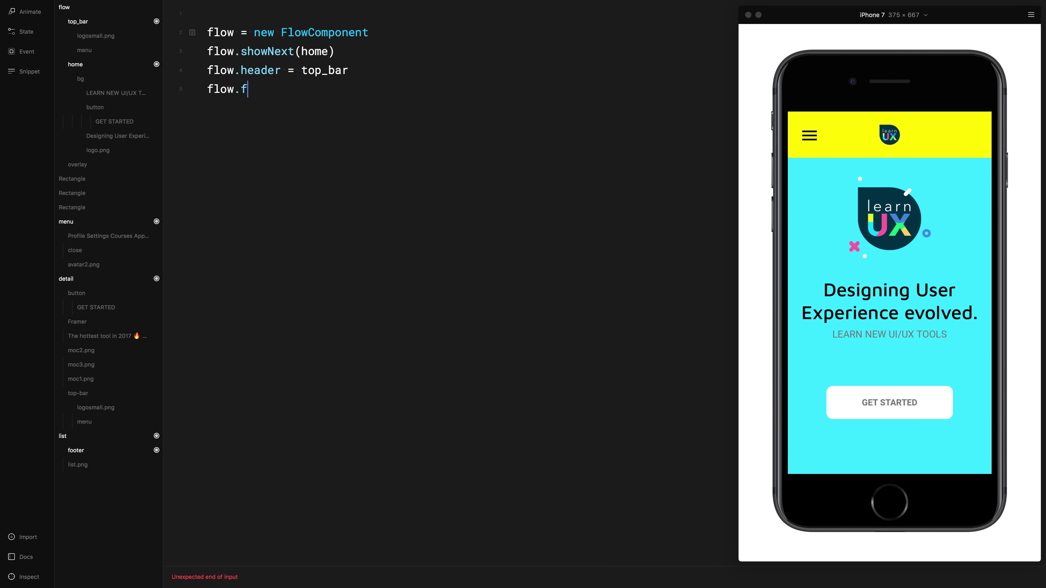
type("oo")
key("Return")
type("= go")
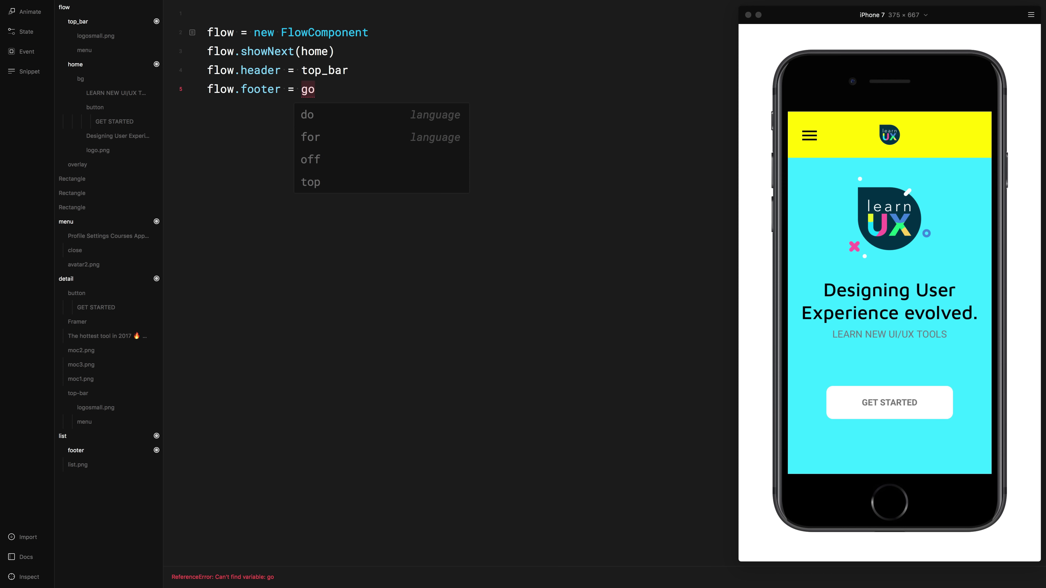
key("BackSpace")
key("BackSpace")
type("foo")
key("Return")
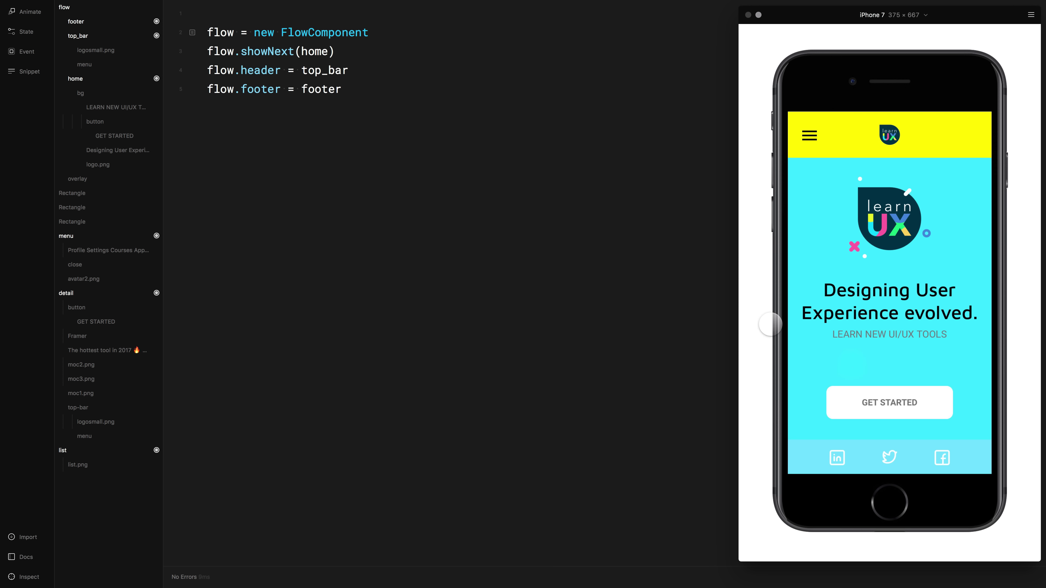
Duplicate the flow.header and flow.footer lines below the existing code, separated by an empty line.
key("Return")
key("Return")
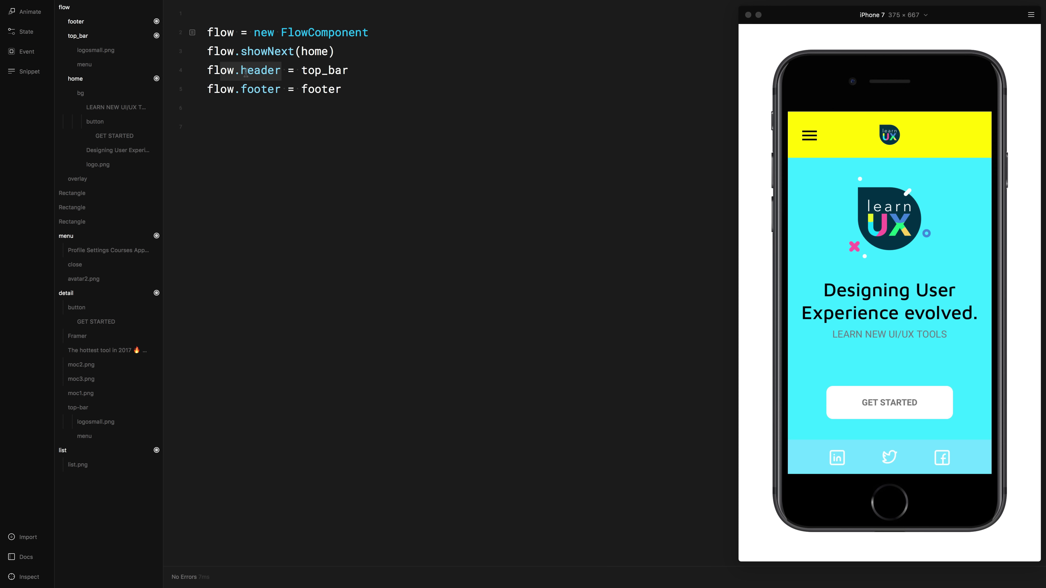
left_click_drag(207, 70, 341, 89)
key("super+c")
left_click(266, 126)
key("super+v")
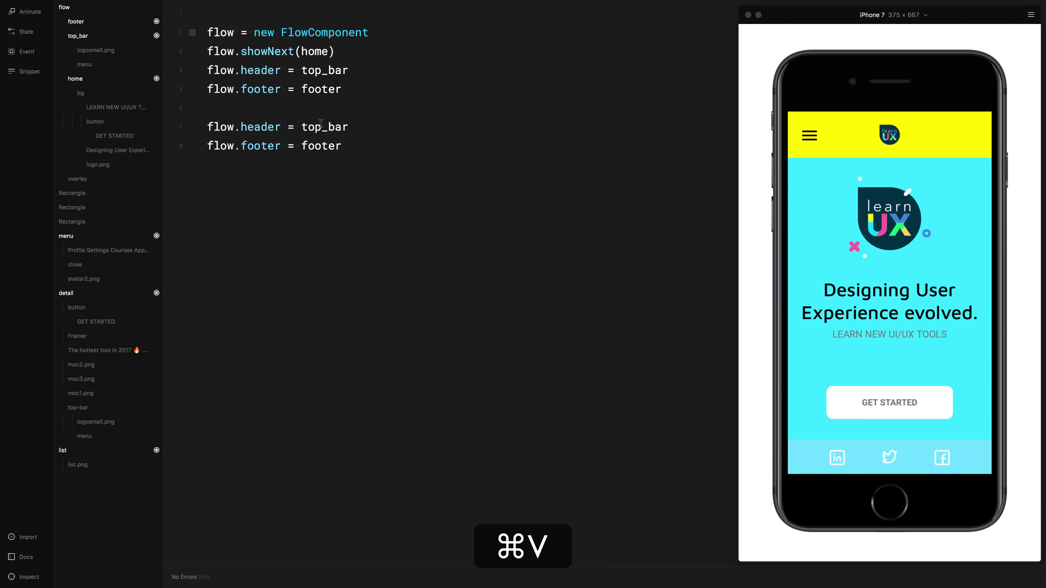
Change the duplicated header line to flow.header.visible = false to hide the header.
left_click_drag(350, 126, 282, 127)
type(".vis")
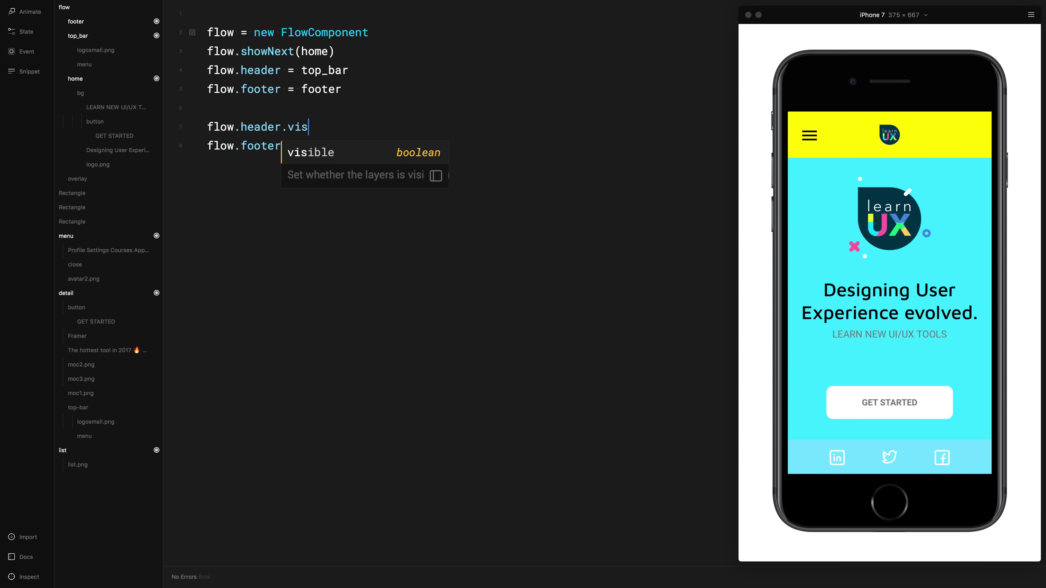
key("Return")
type("= false")
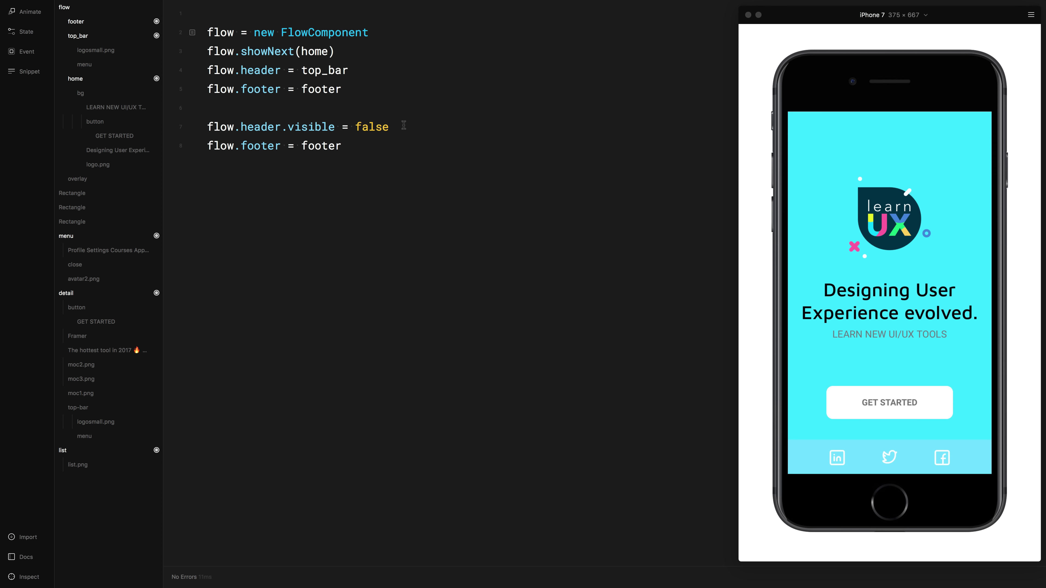
Change the duplicated footer line to flow.footer.visible = false and add empty lines below it.
left_click_drag(404, 126, 348, 145)
key("super+c")
left_click(284, 148)
key("super+v")
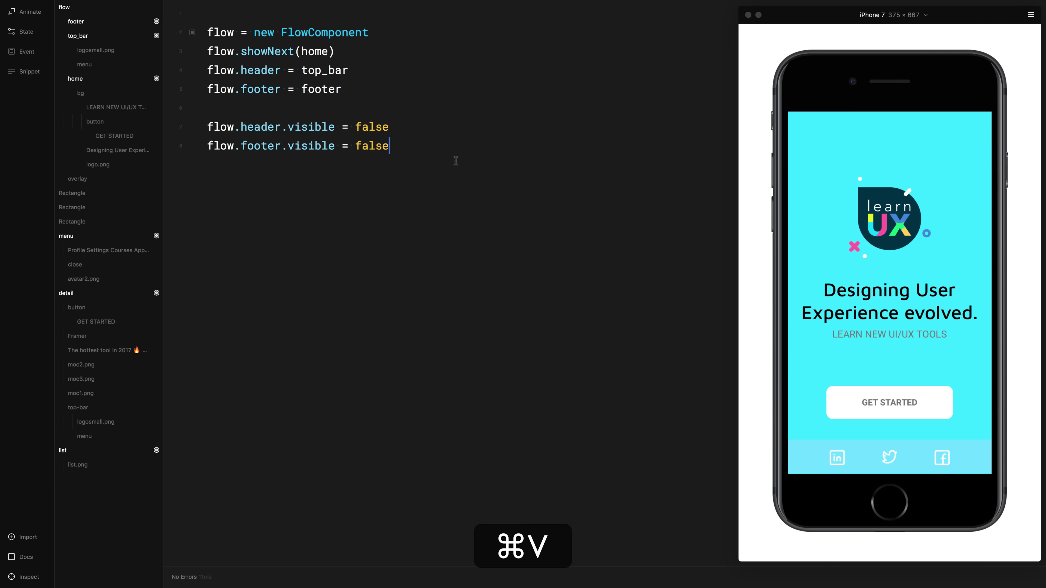
key("Return")
key("Return")
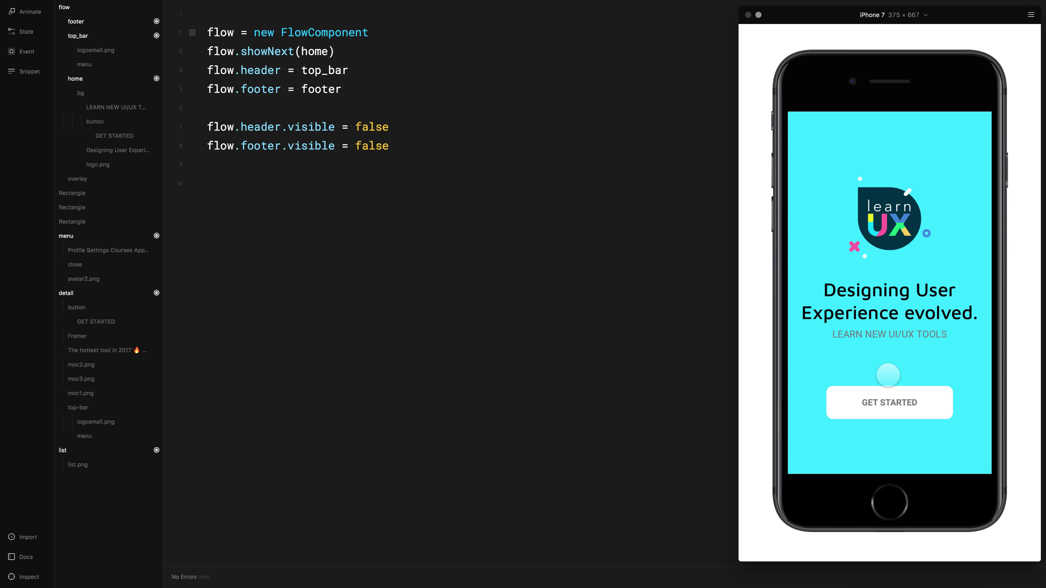
In the Design view, make the home screen's GET STARTED button layer available to code, and return to the Code view.
key("super+i")
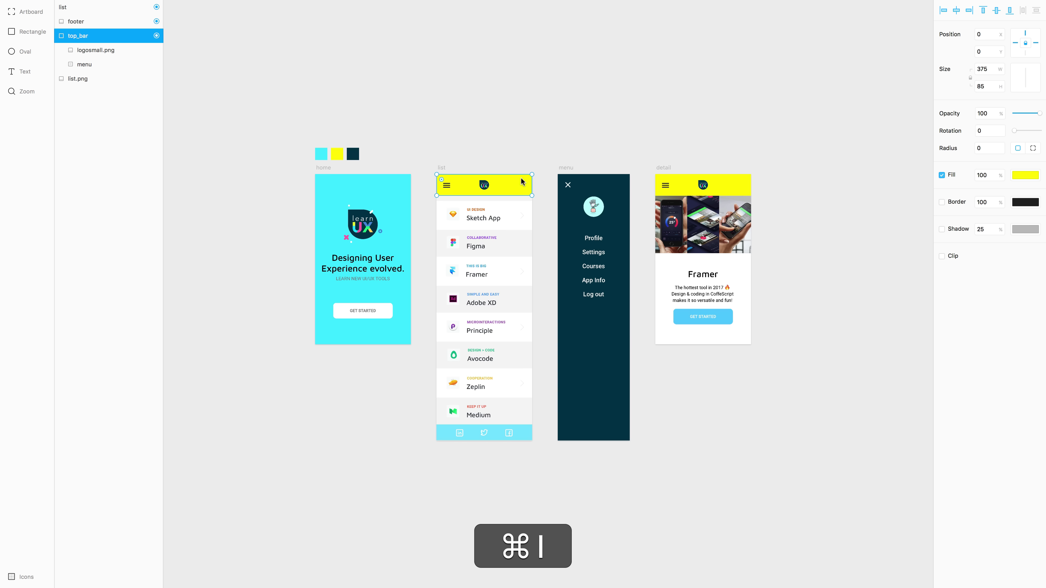
left_click(383, 316, "super")
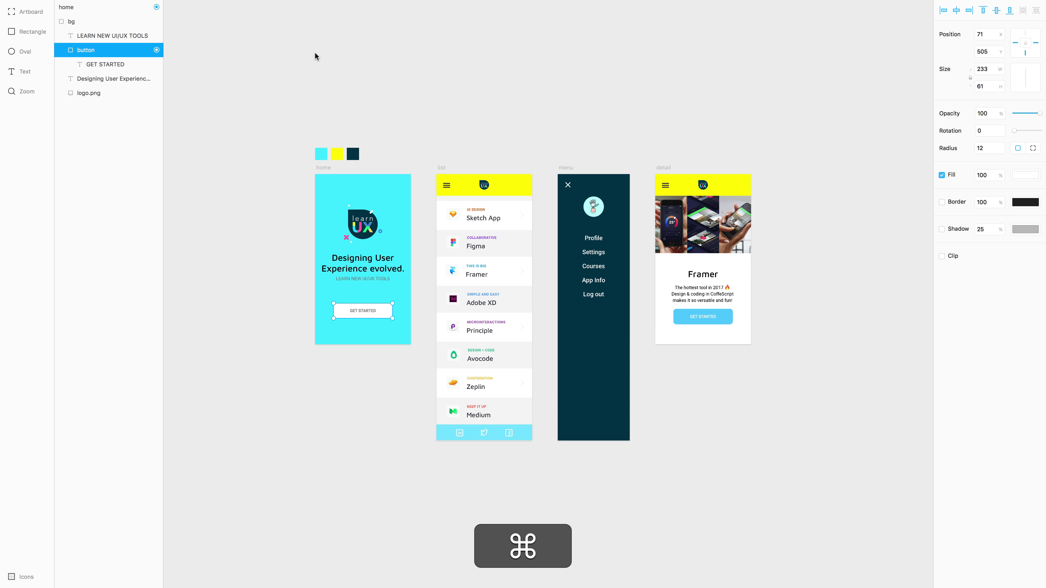
key("super+2")
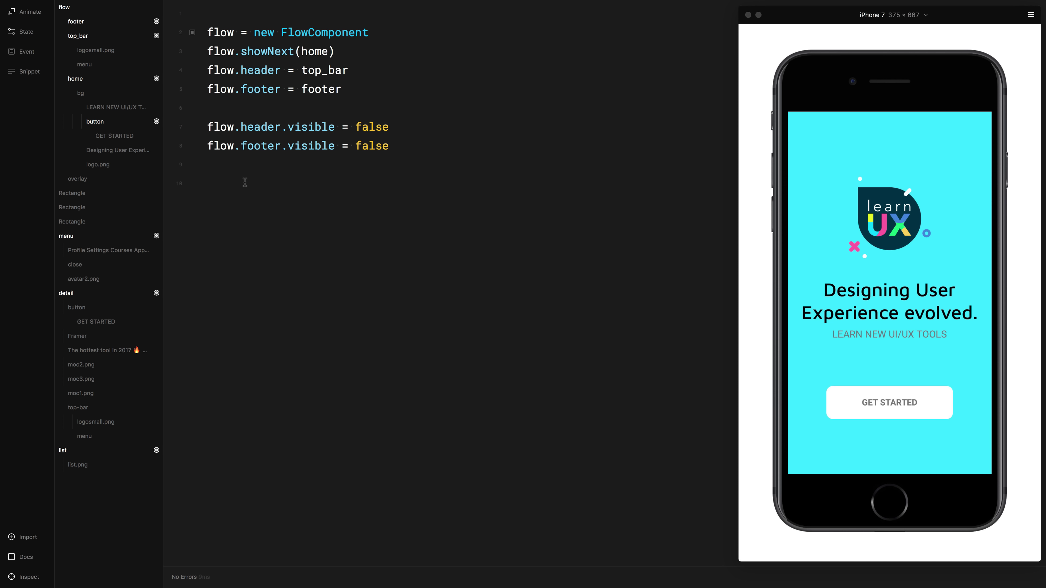
Add a button.onTap -> event handler below the visibility lines.
type("bu")
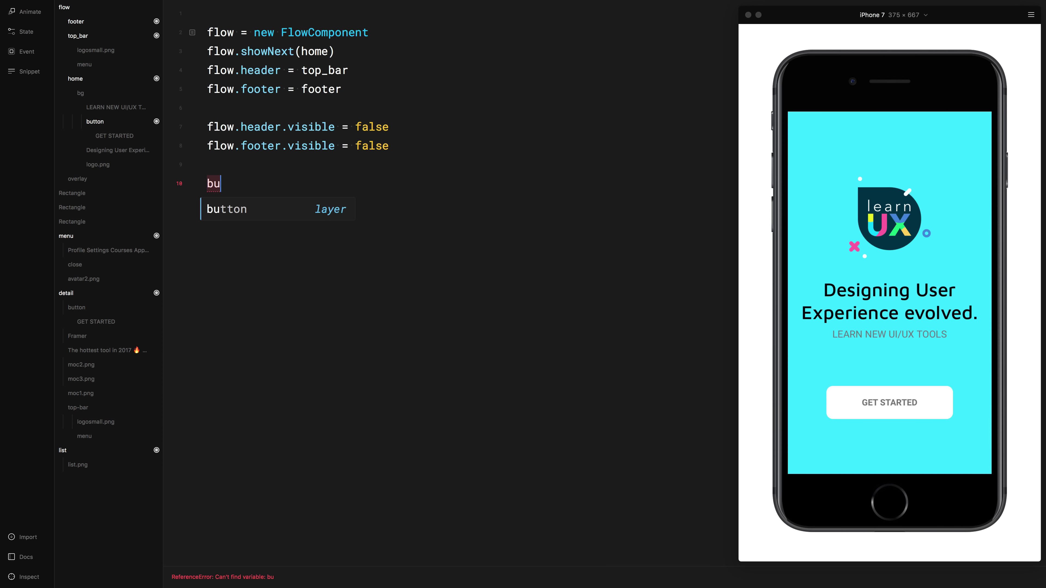
type("tton.onT")
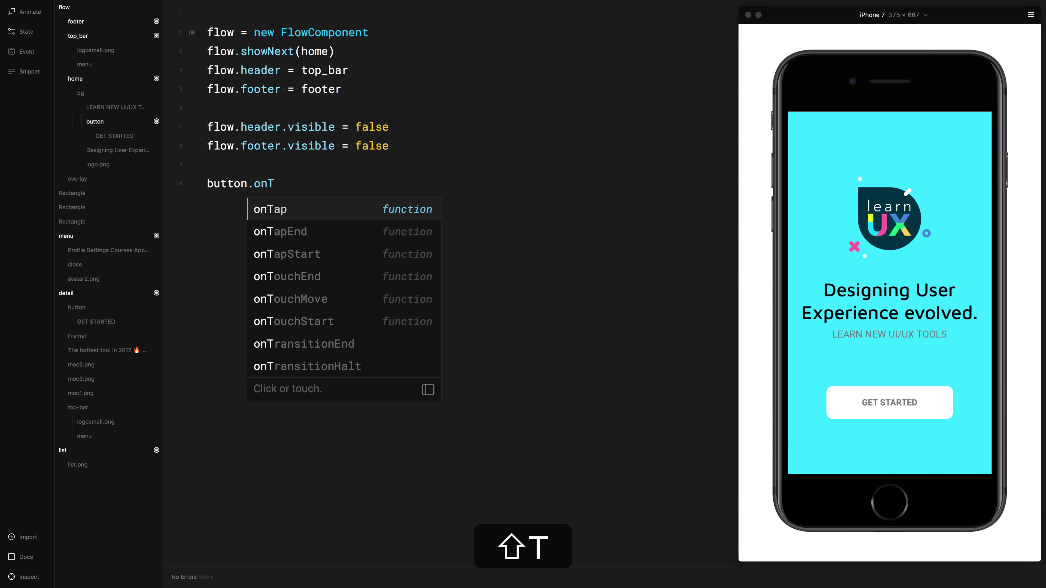
key("Return")
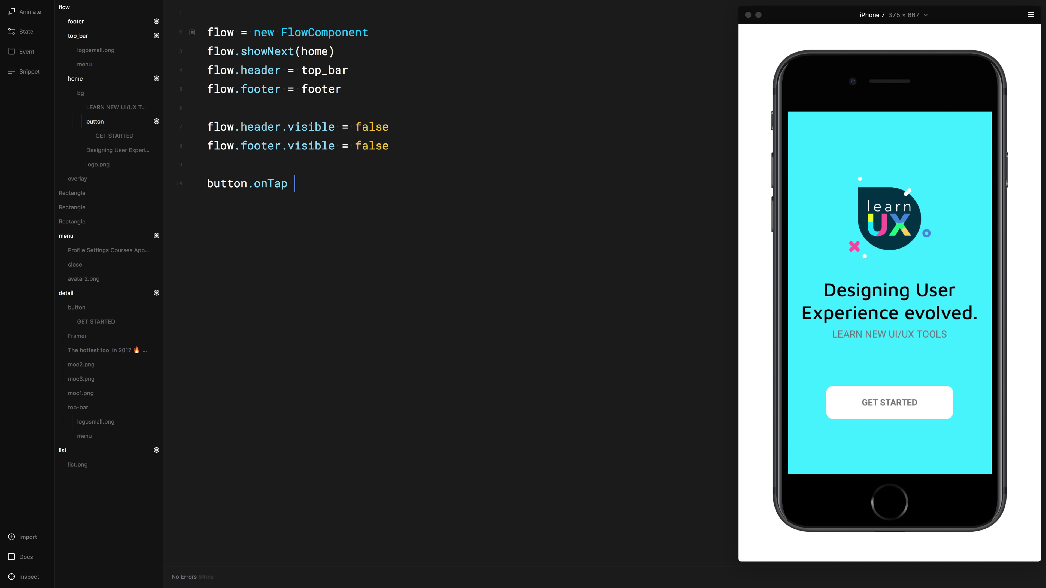
type("->")
key("shift+Return")
Make the button's tap handler call flow.showNext(list), and try the GET STARTED button in the preview.
type("flow.")
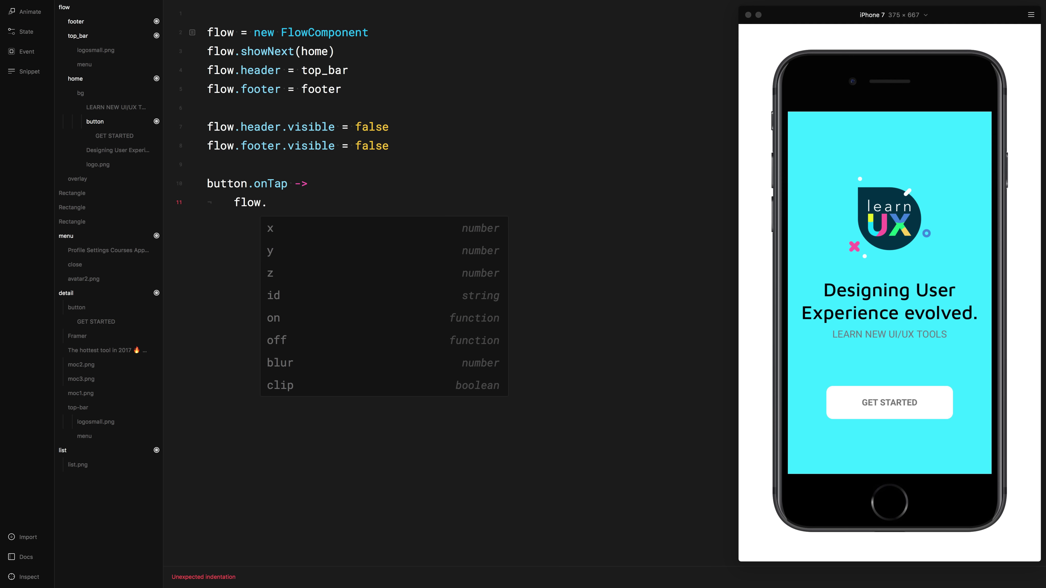
type("showNext")
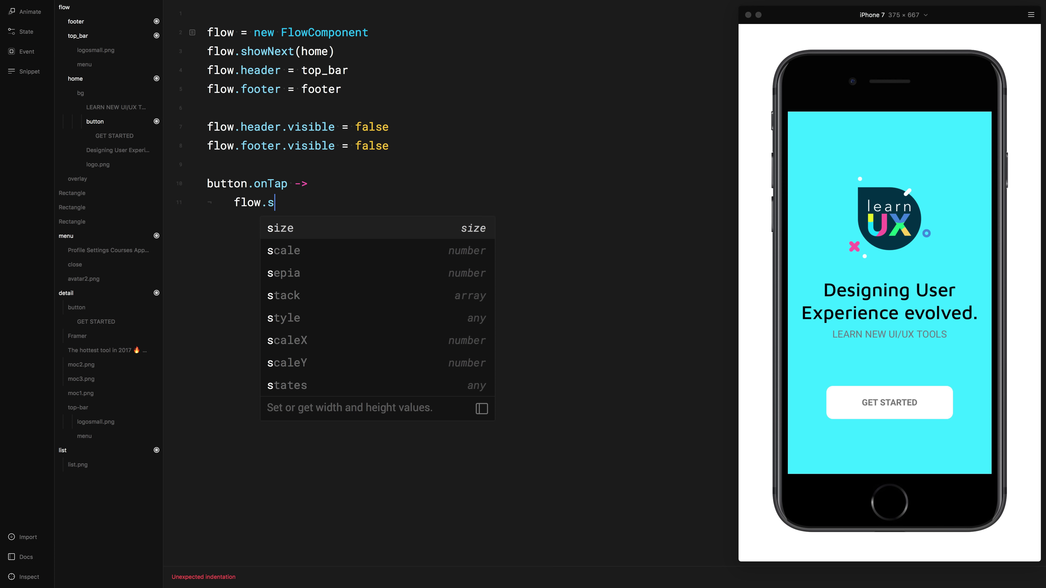
key("Tab")
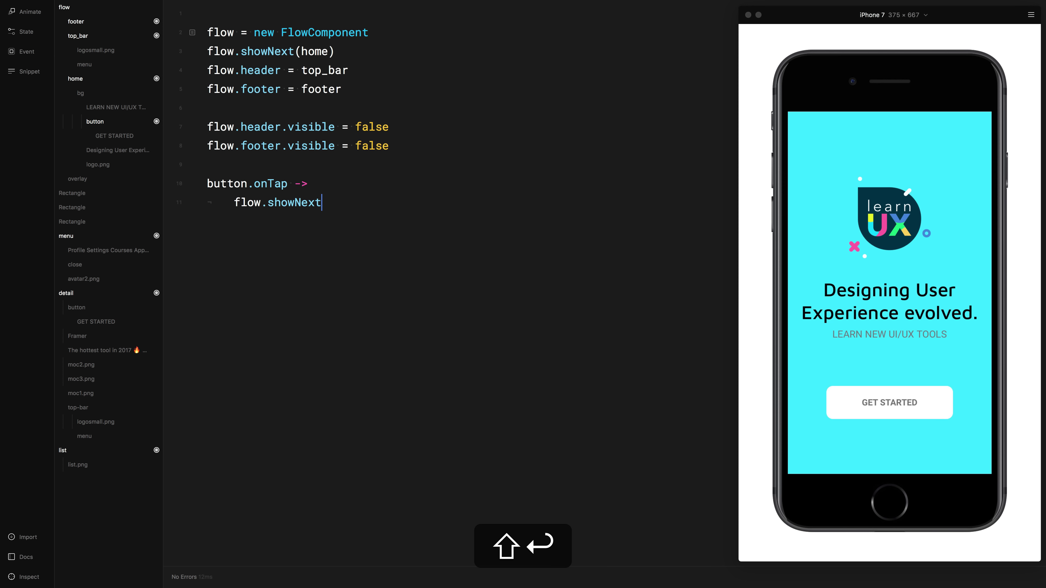
type("(")
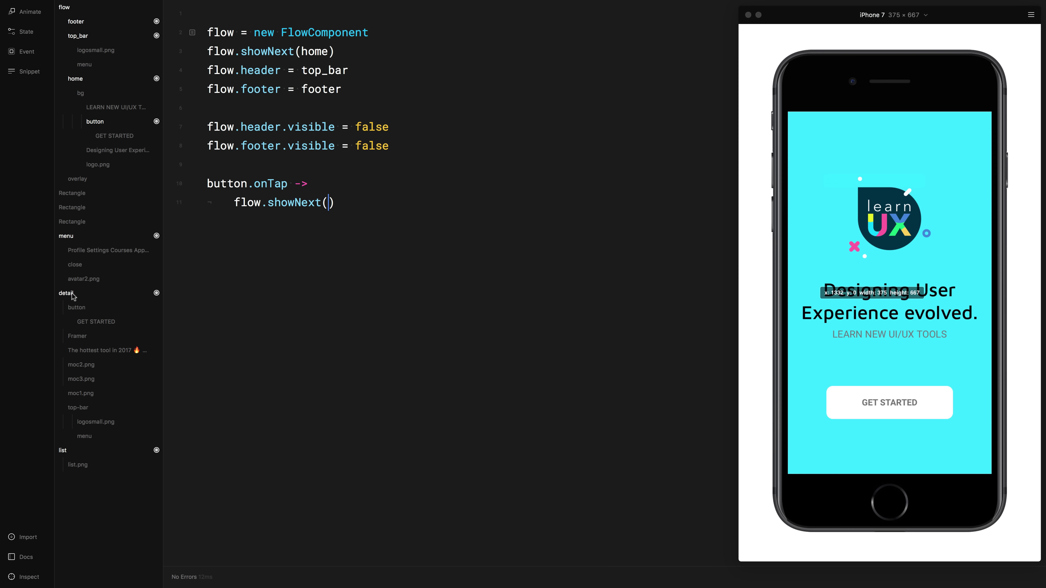
type("lis")
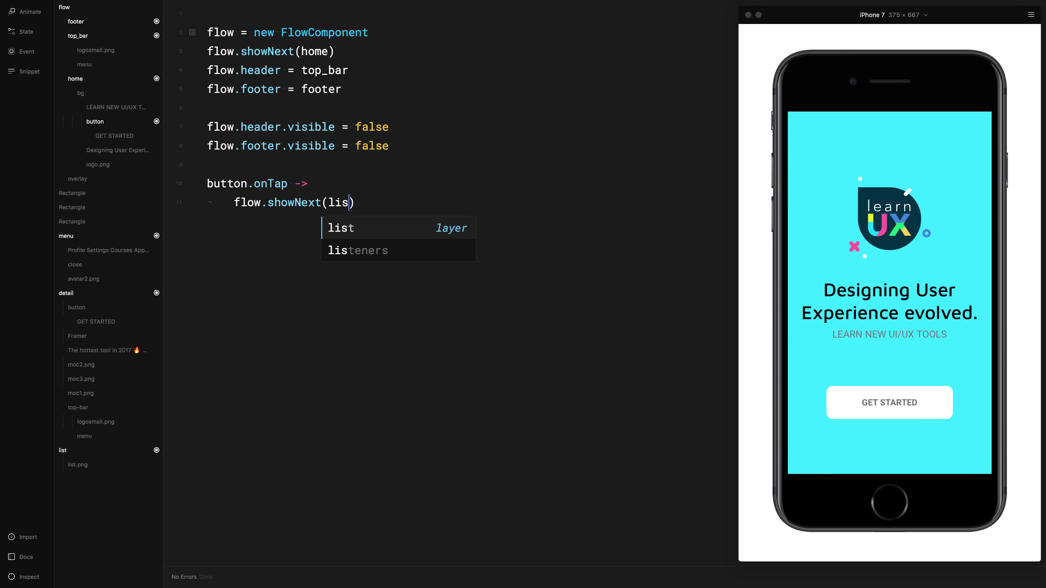
type("t")
key("Escape")
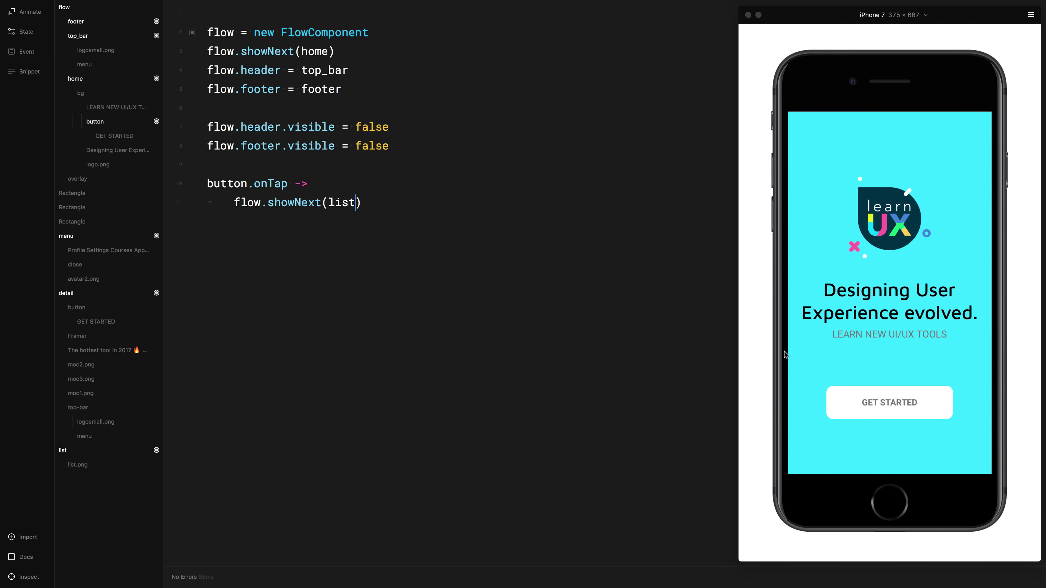
left_click(864, 406)
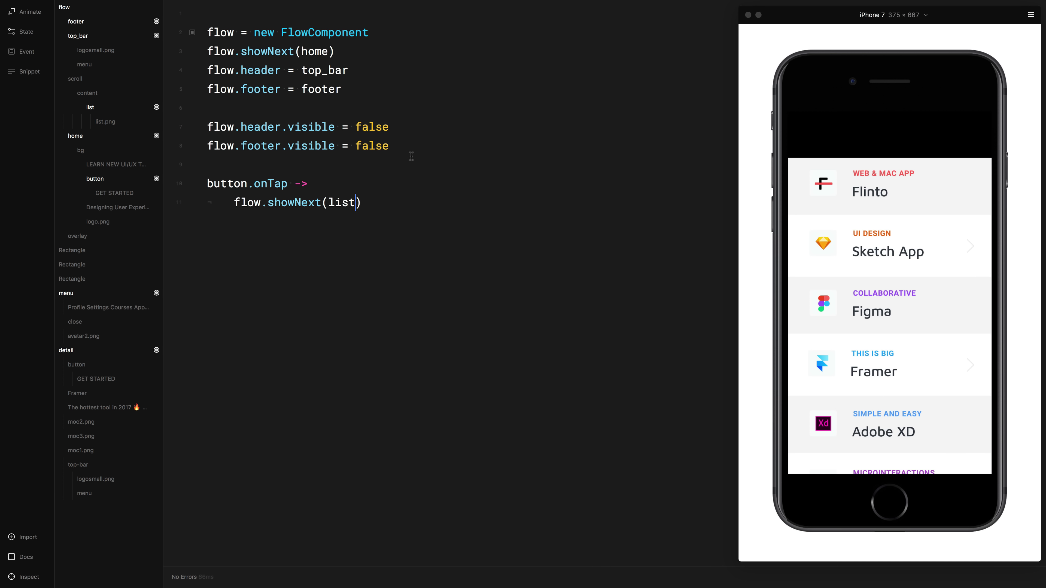
Copy the header and footer visibility lines into the button's tap handler below flow.showNext(list), indented to match.
left_click_drag(389, 146, 208, 129)
key("super+c")
left_click(371, 202)
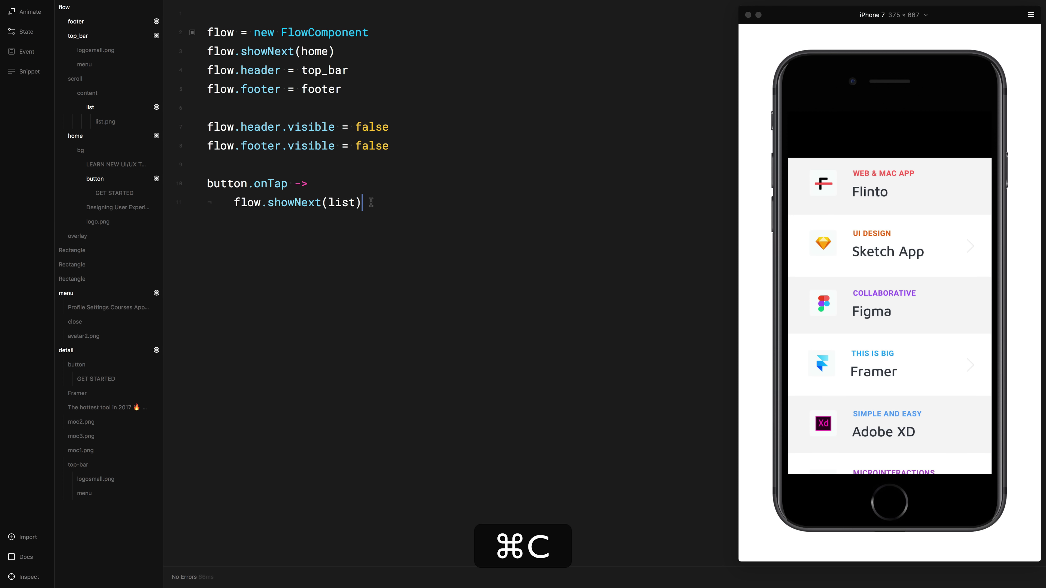
key("Return")
key("BackSpace")
key("super+v")
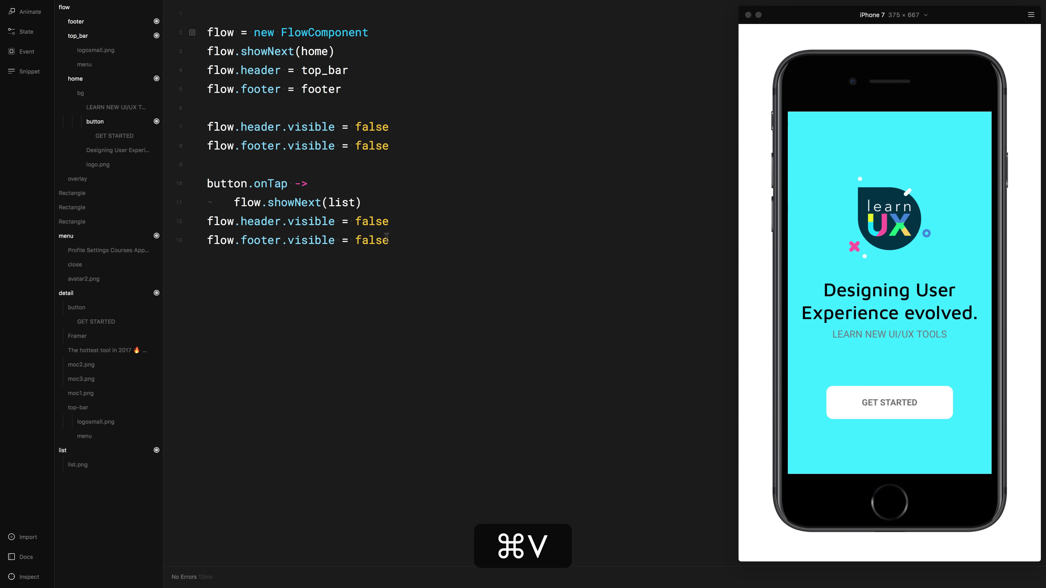
left_click_drag(389, 241, 188, 222)
key("Tab")
Set flow.header.visible and flow.footer.visible to true inside the button's tap handler.
double_click(399, 221)
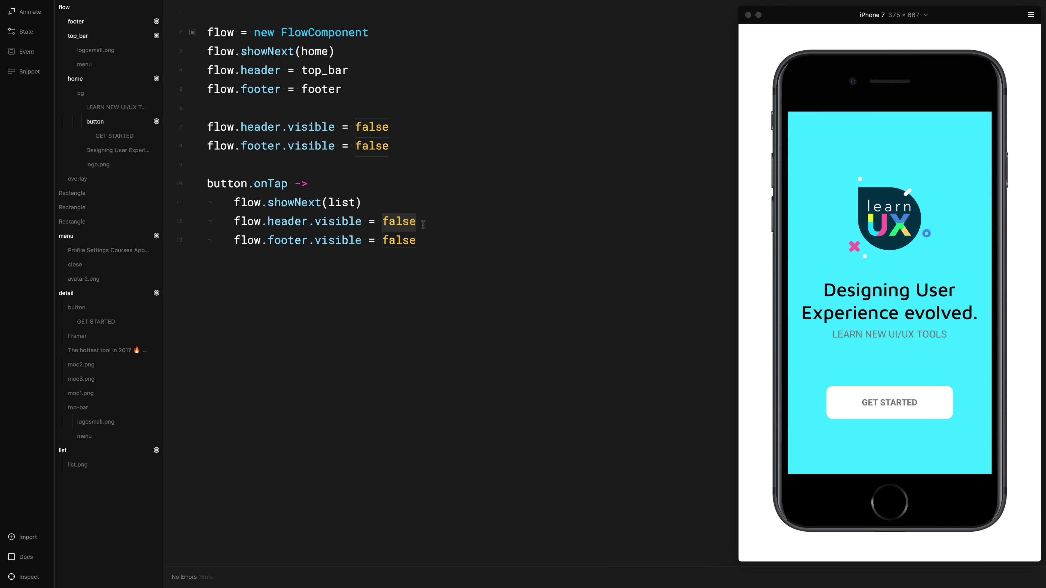
type("true")
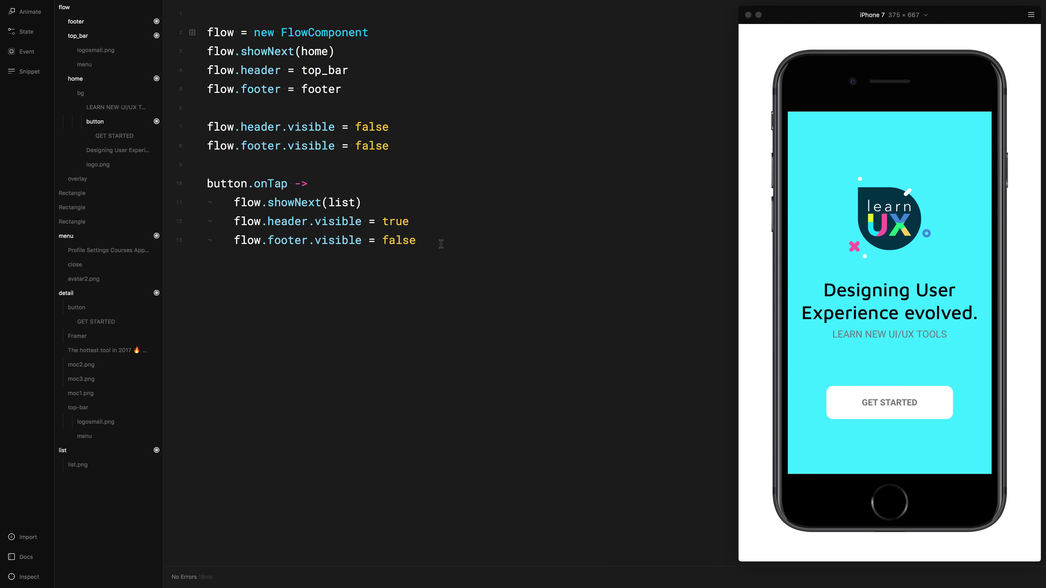
double_click(399, 241)
type("true")
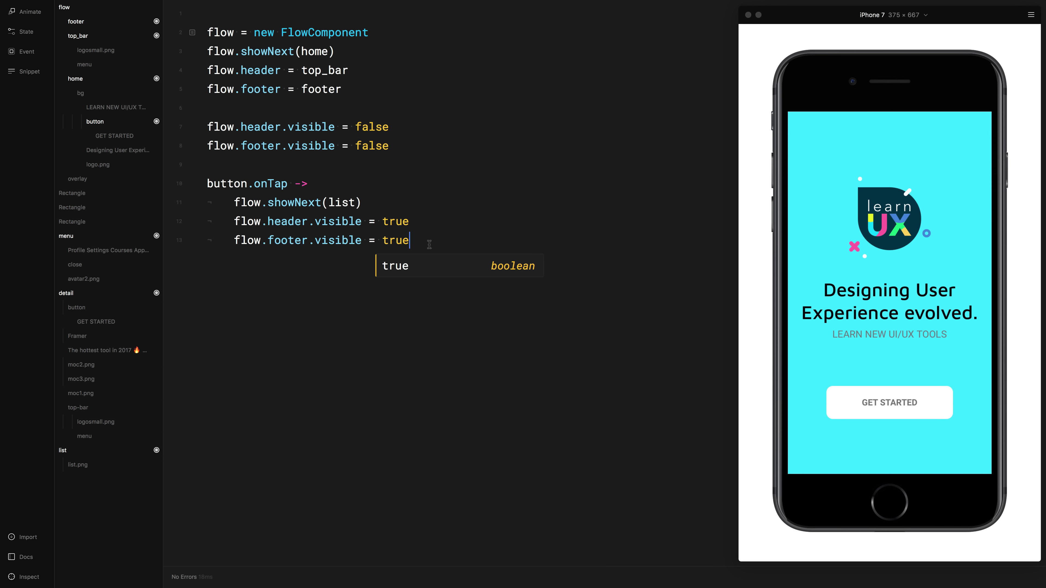
Test the GET STARTED button in the preview and check how the list scrolls between the header and footer.
left_click(894, 402)
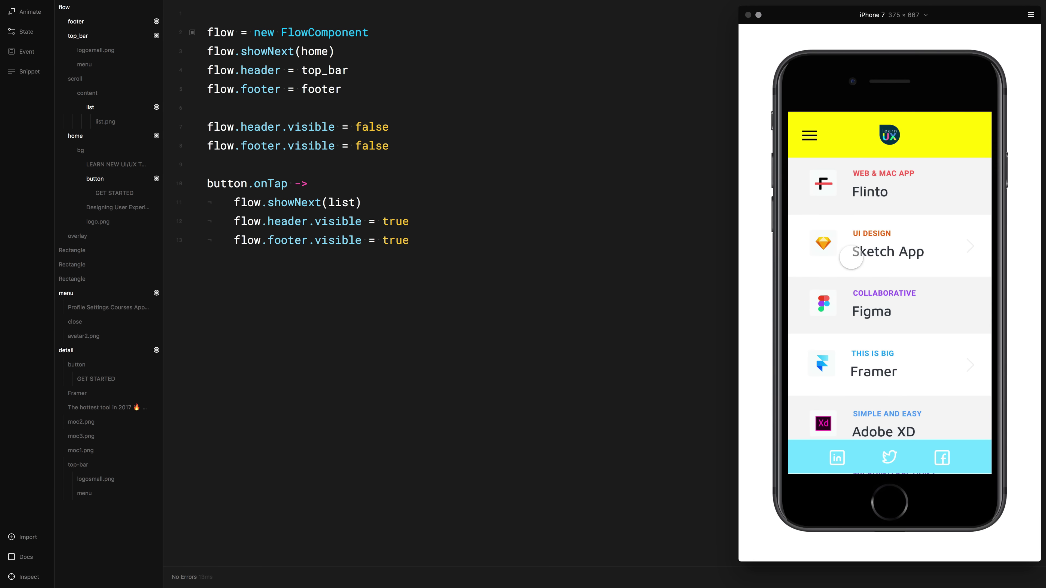
scroll(871, 335, "down", 6)
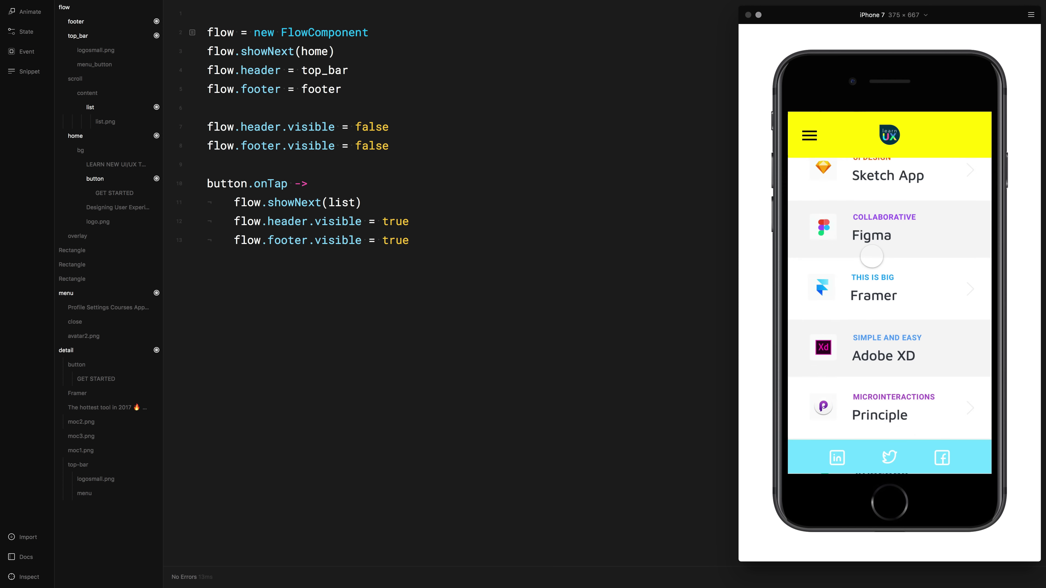
scroll(840, 234, "up", 5)
scroll(888, 345, "up", 2)
scroll(893, 333, "down", 8)
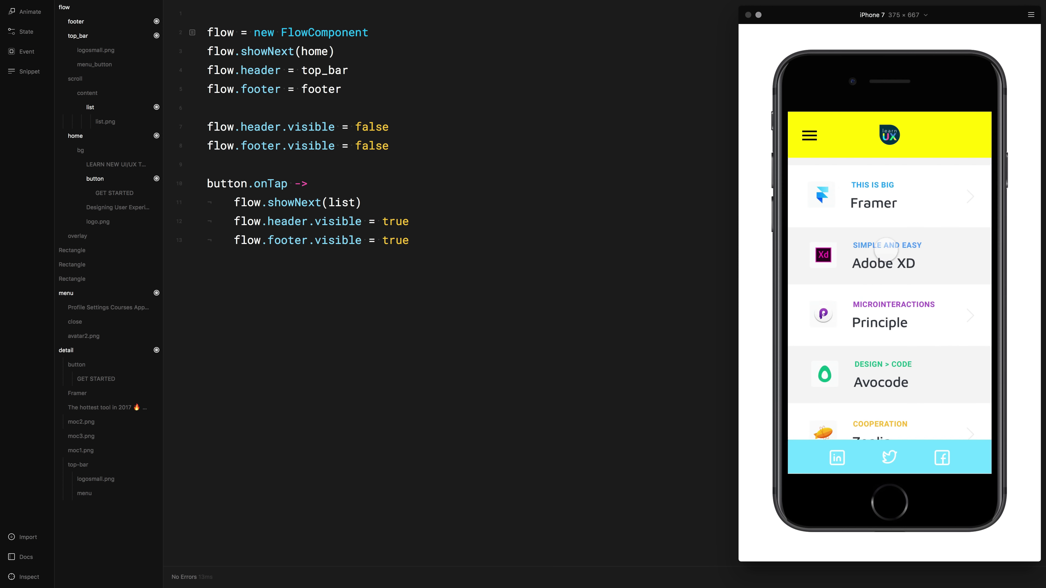
scroll(905, 331, "up", 8)
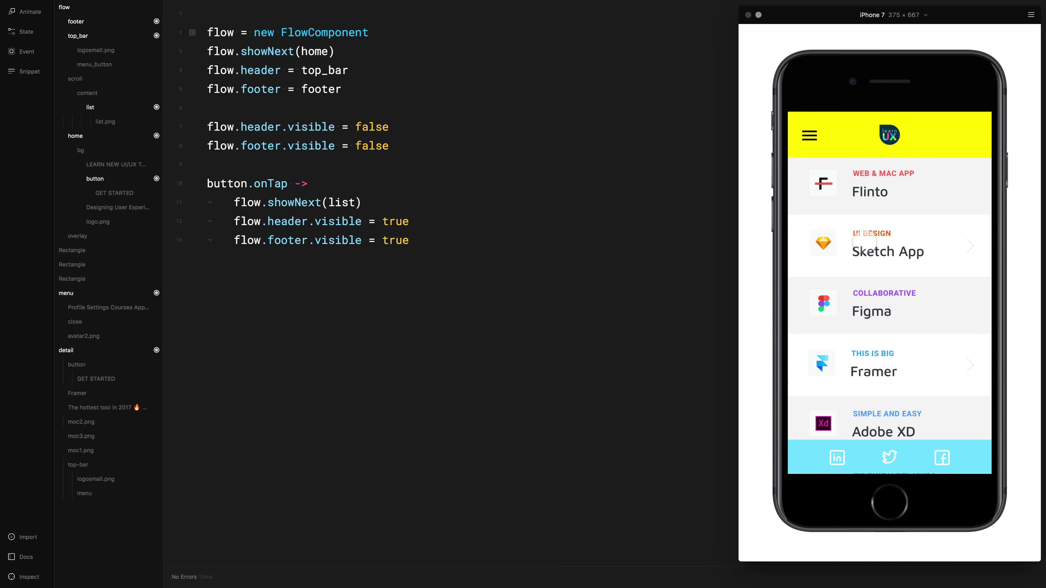
In the Design view, copy the menu_button layer's name and make the layer available to code, and return to the Code view.
left_click(406, 262)
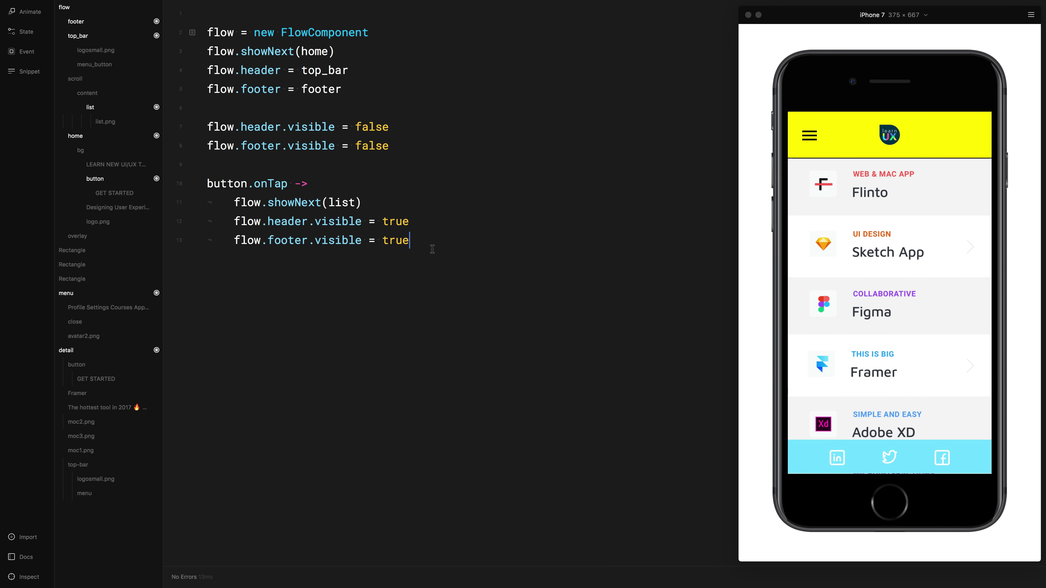
key("super+1")
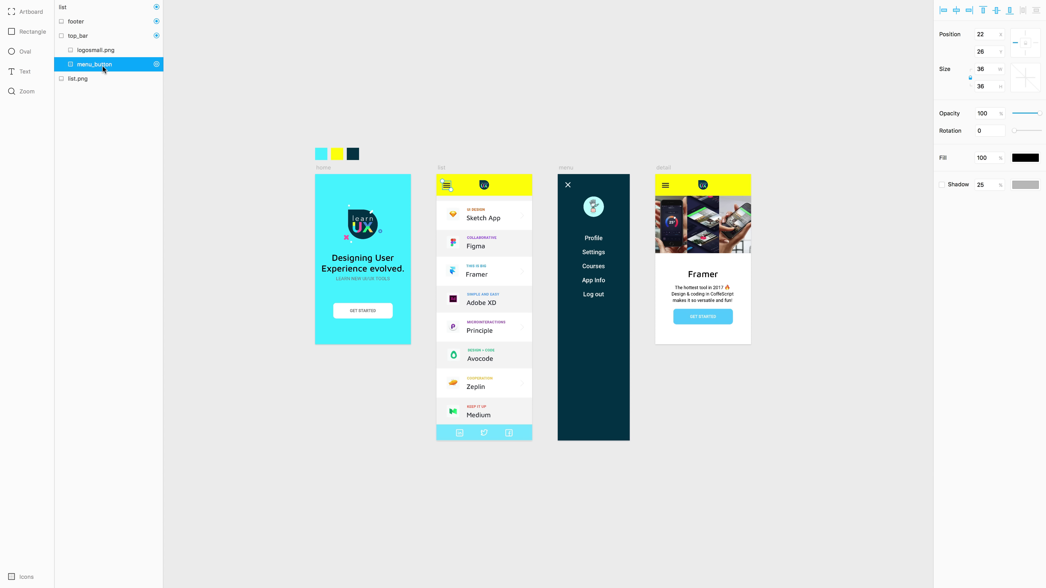
key("super+c")
left_click(176, 68)
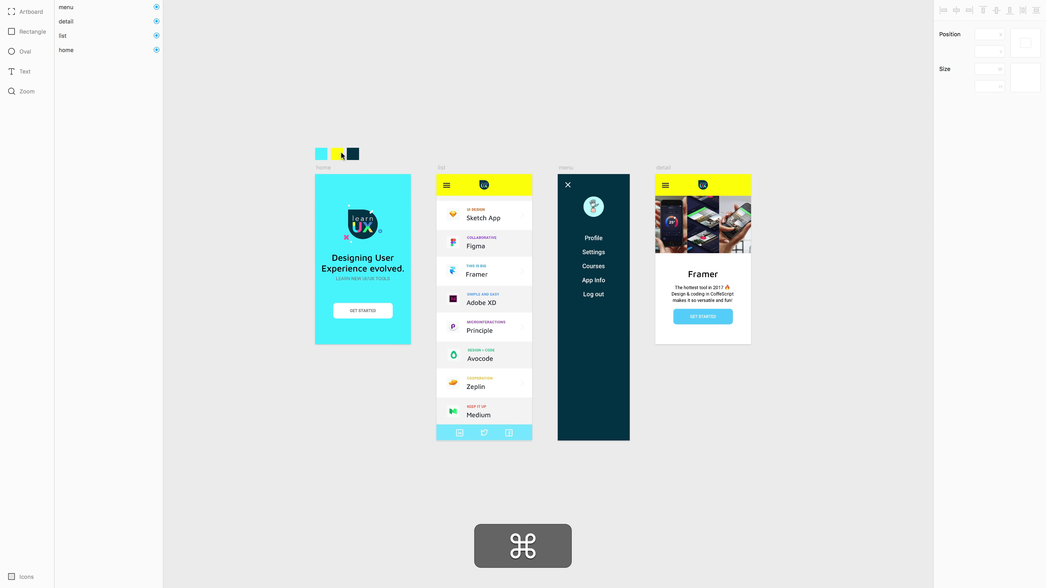
left_click(447, 188, "super")
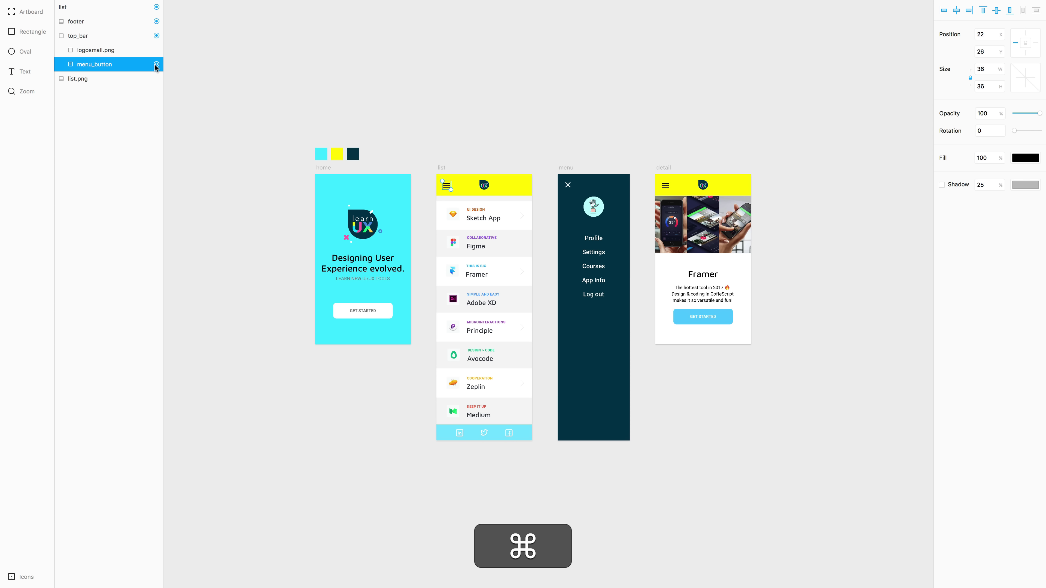
key("super+2")
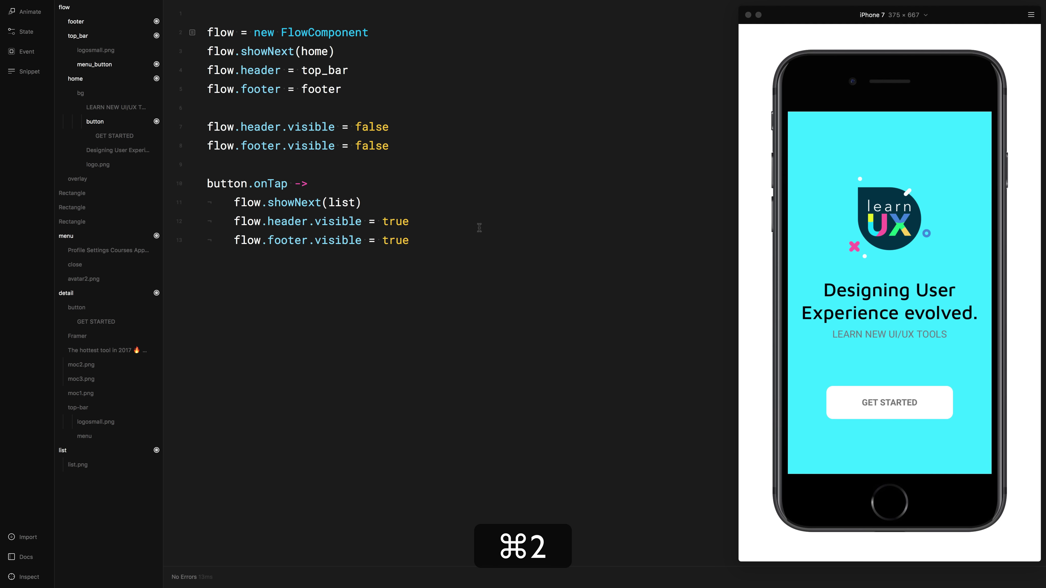
Add a menu_button.onTap -> event handler below the button handler, separated by an empty line.
key("super+Return")
key("super+Return")
key("super+v")
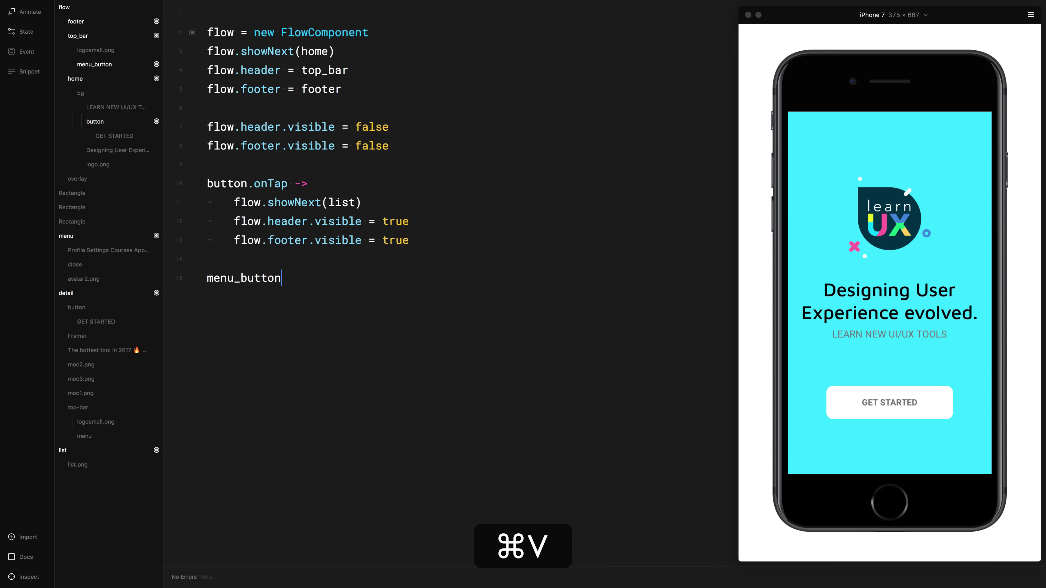
type(".onT")
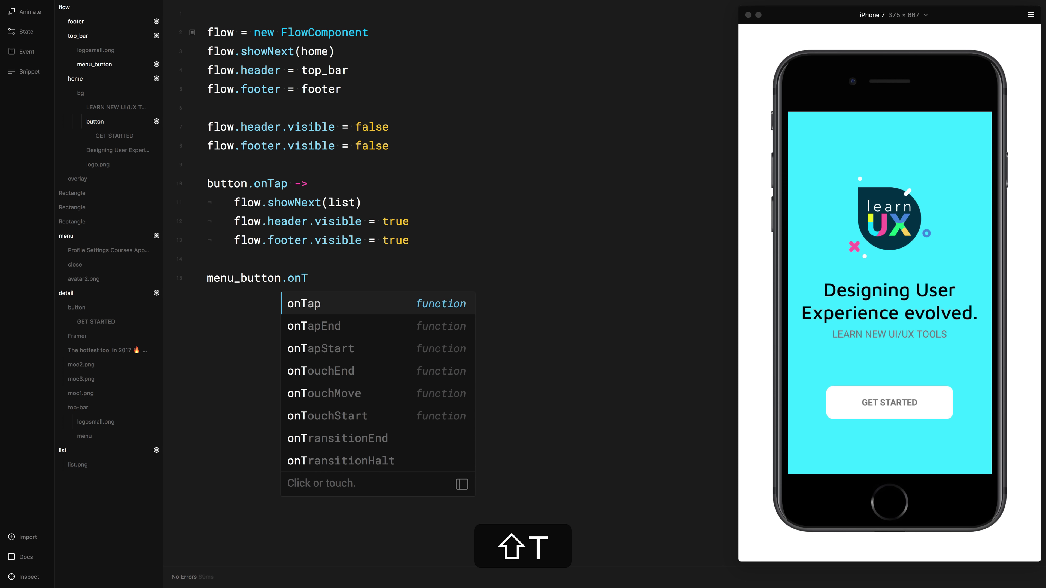
key("Return")
type("->")
key("shift+Return")
Make the menu_button tap handler call flow.showOverlayLeft(menu).
type("f")
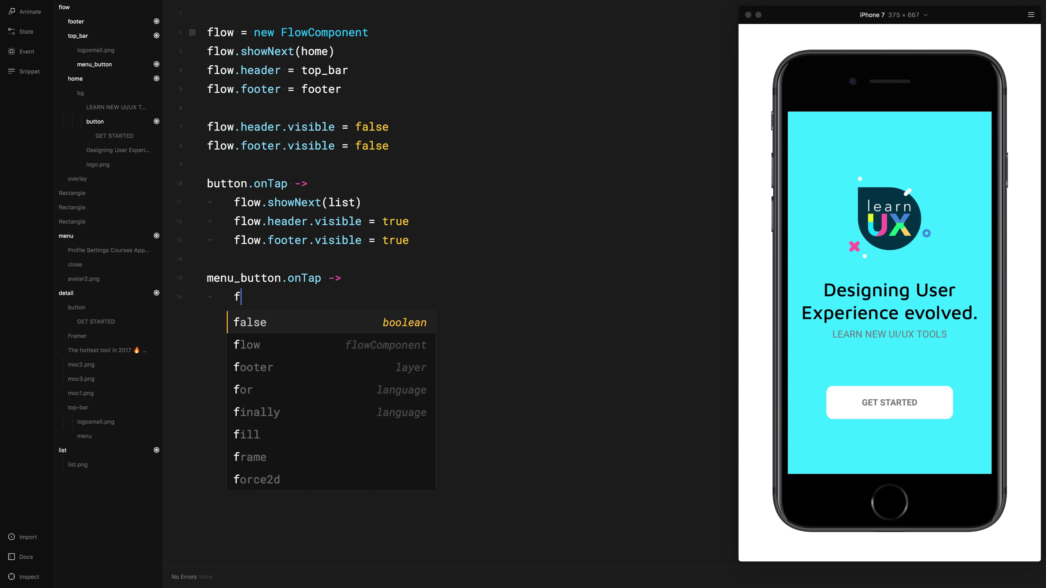
type("low.")
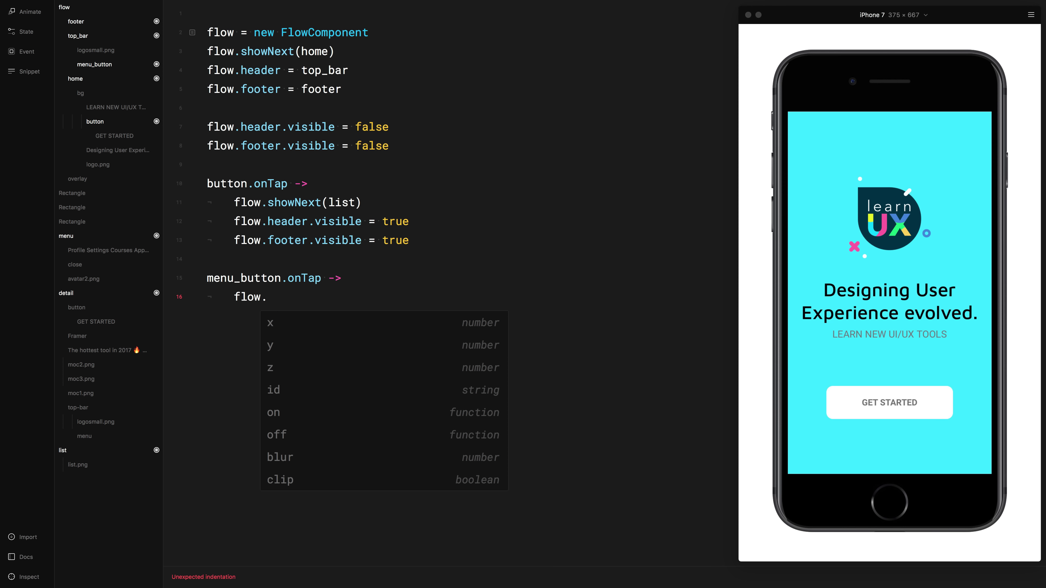
type("sho")
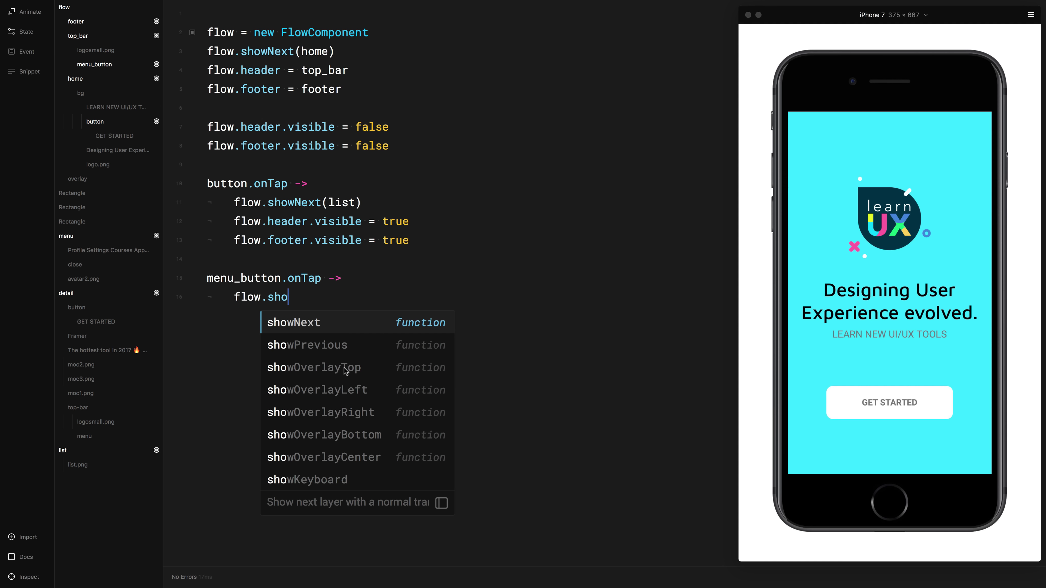
left_click(347, 389)
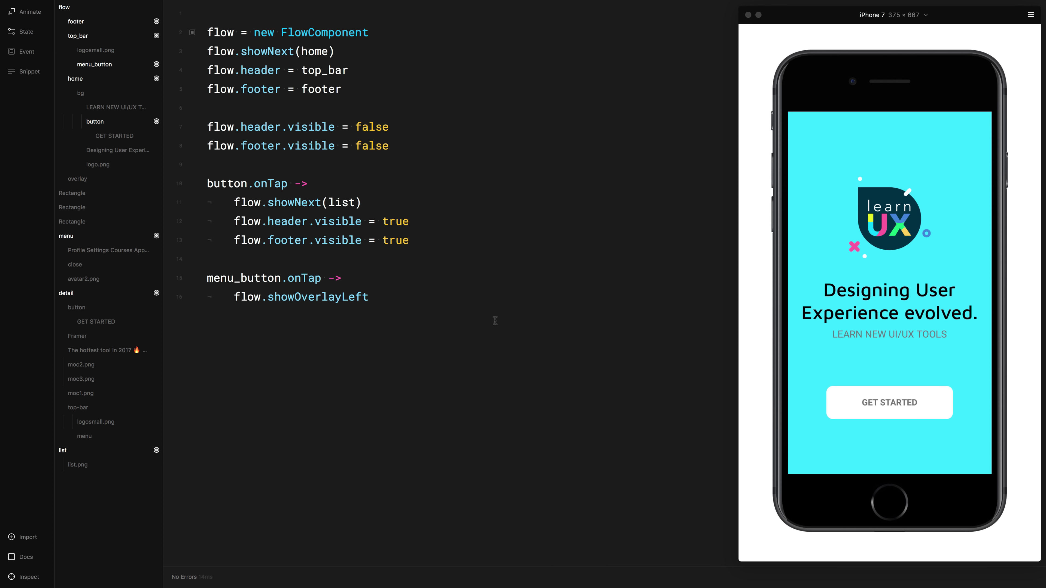
type("(menu")
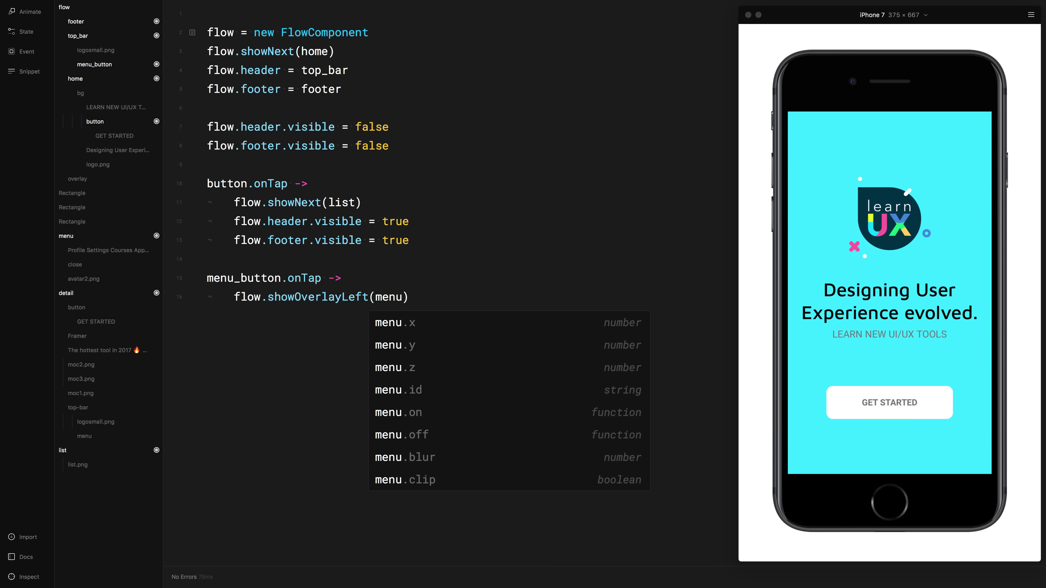
key("Right")
Test in the preview that the header's menu icon opens the menu overlay and that tapping outside it closes the overlay.
left_click(891, 400)
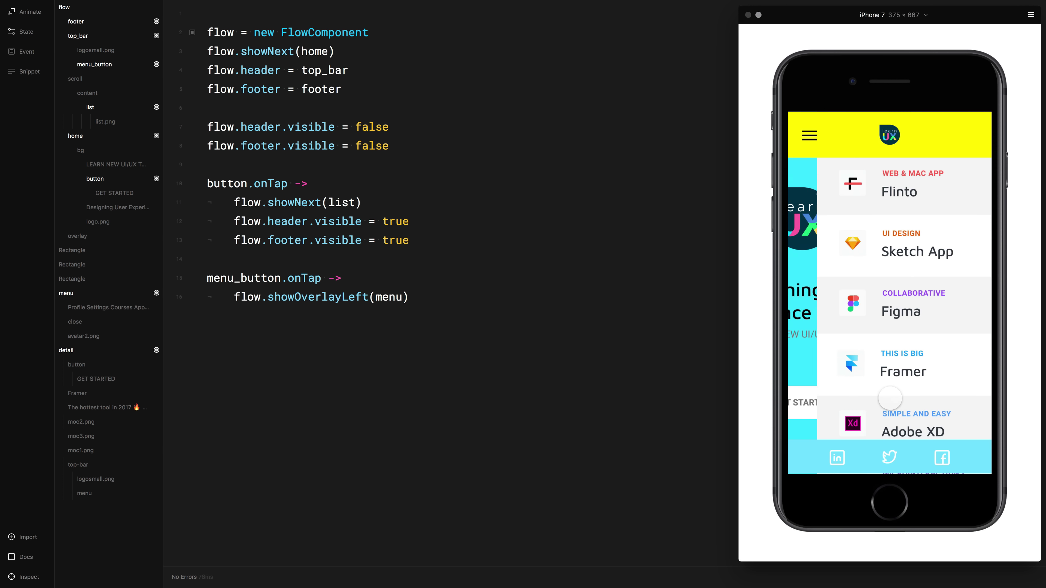
left_click(812, 137)
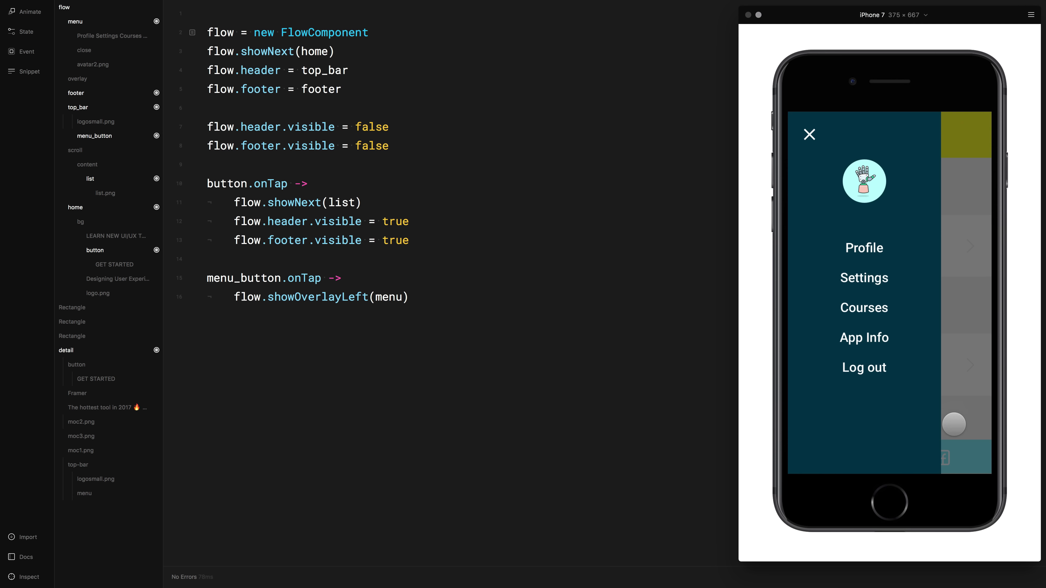
left_click(967, 243)
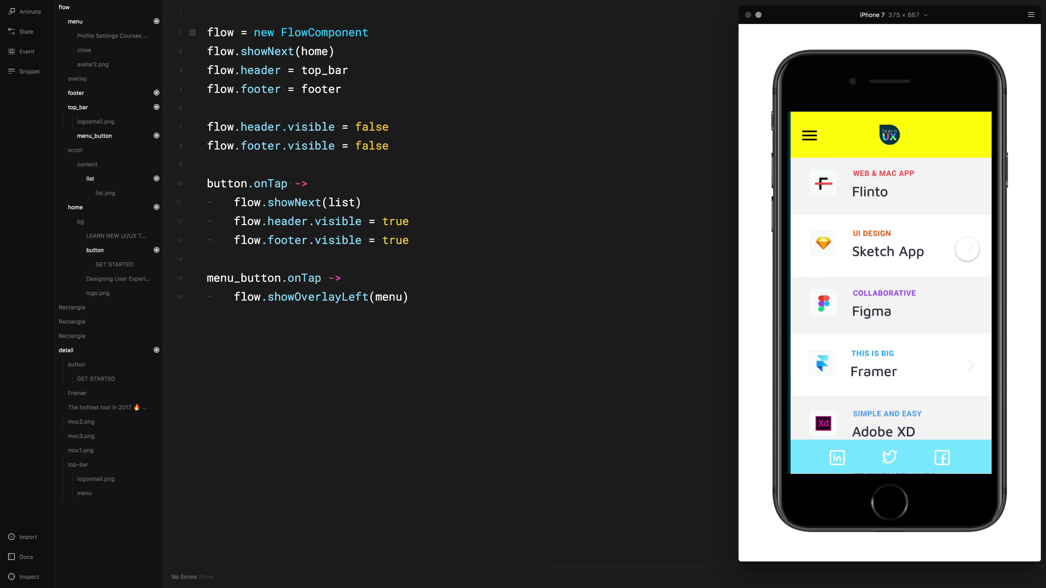
left_click(808, 132)
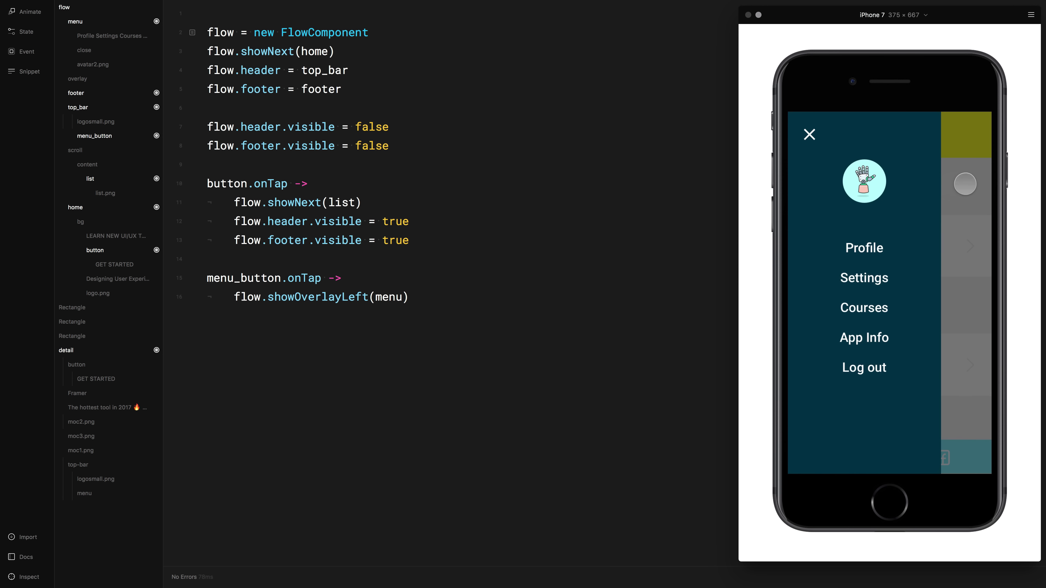
left_click(965, 185)
left_click(811, 136)
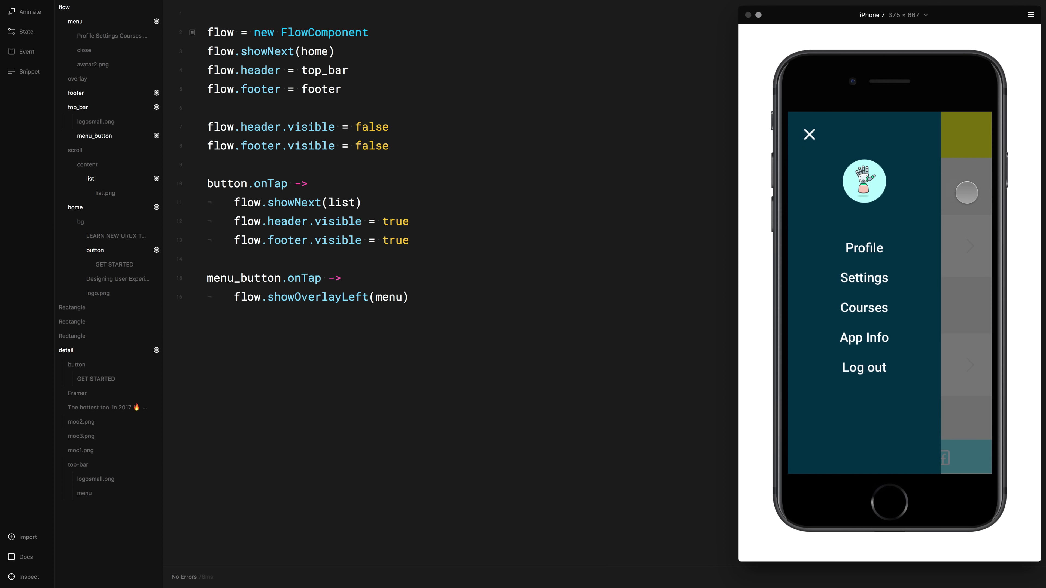
left_click(960, 200)
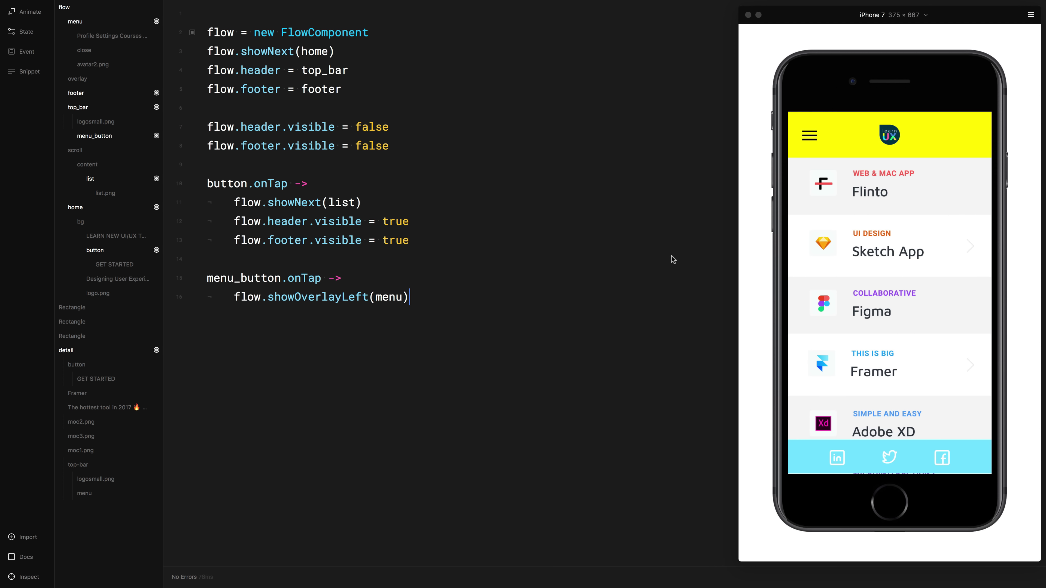
In the Design view, rename the menu artboard's close icon layer as close_button and make it available to code.
key("super+1")
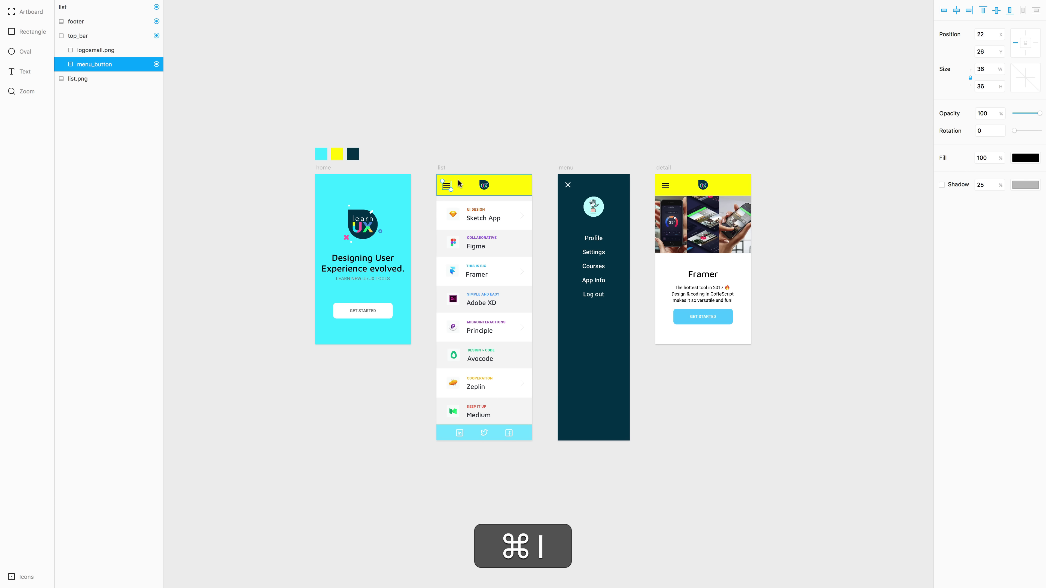
left_click(568, 185, "super")
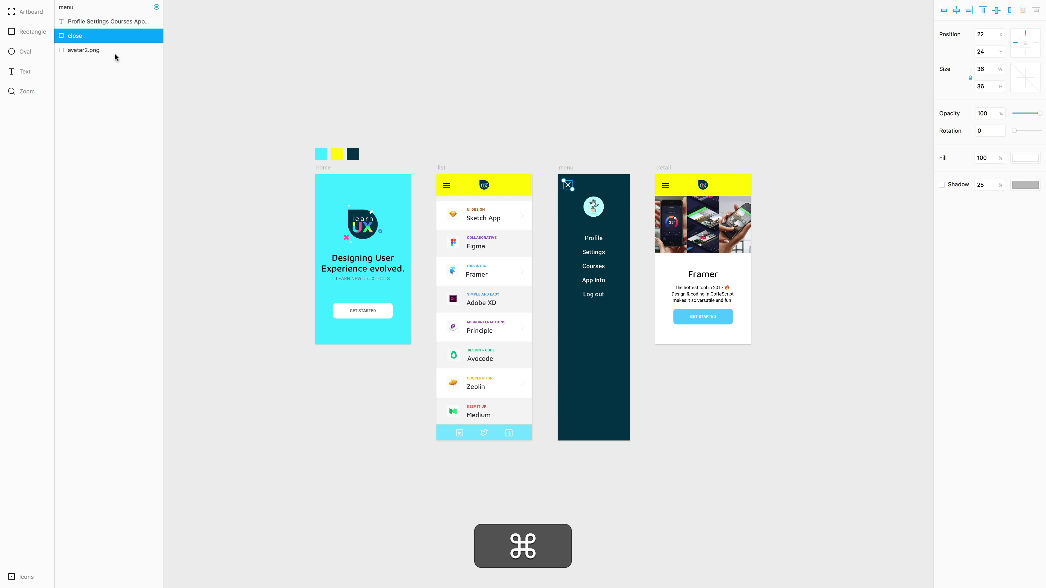
double_click(84, 37)
type("clo")
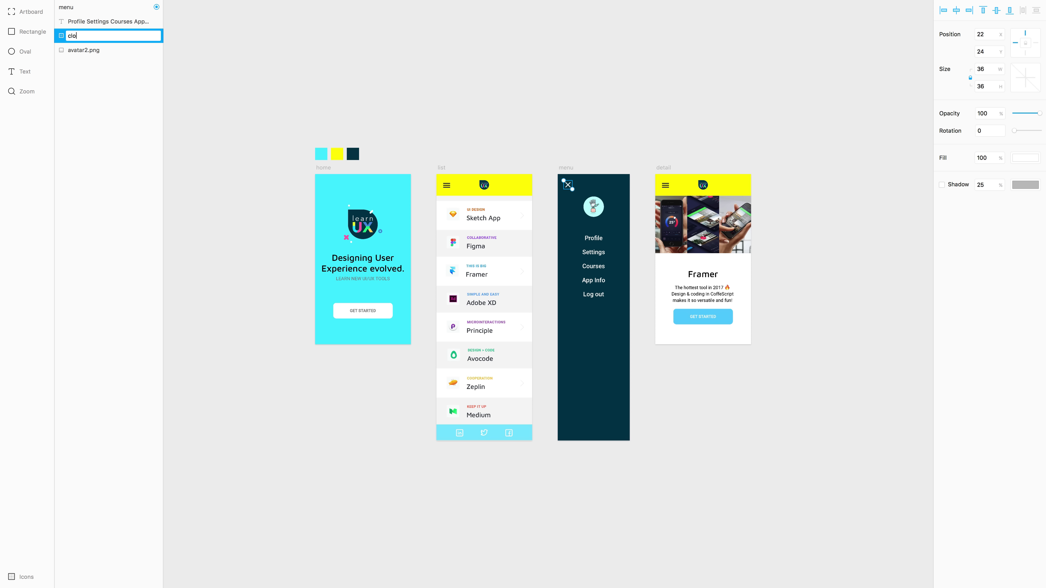
type("se_button")
key("Return")
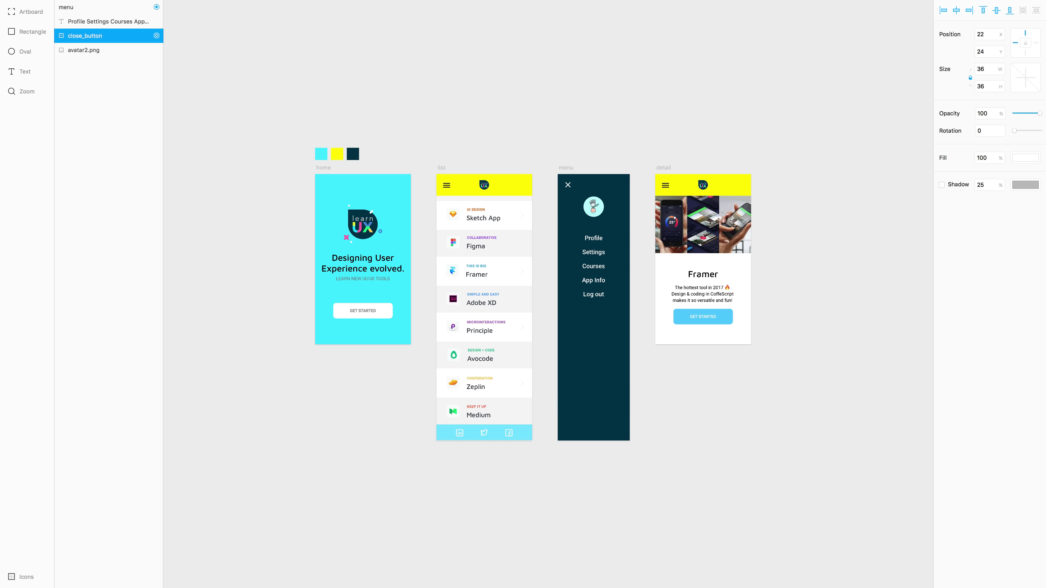
left_click(156, 36)
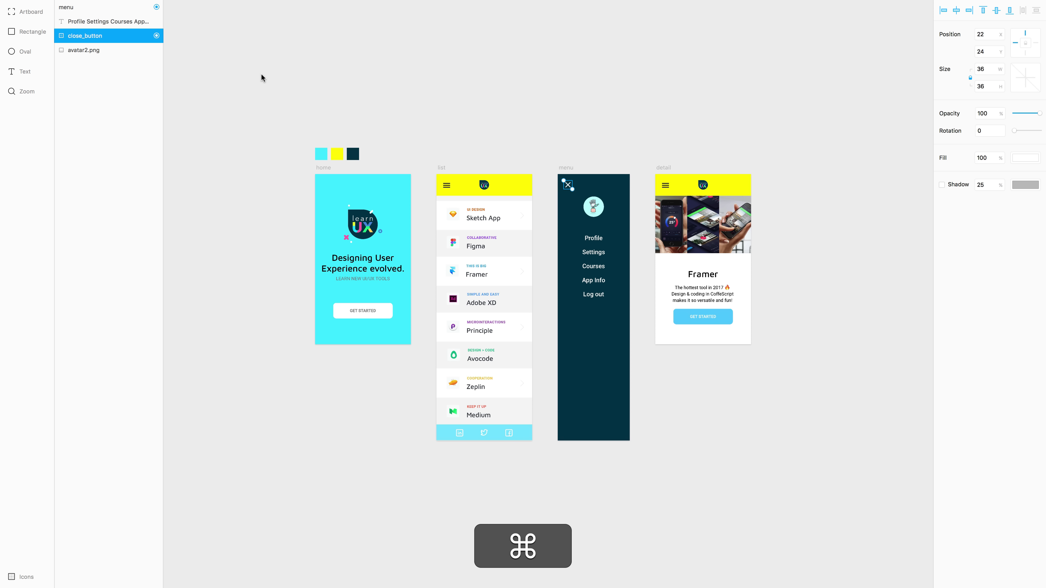
In the Code view, add a close_button.onTap -> event handler below the menu_button handler that calls flow.showPrevious().
key("super+2")
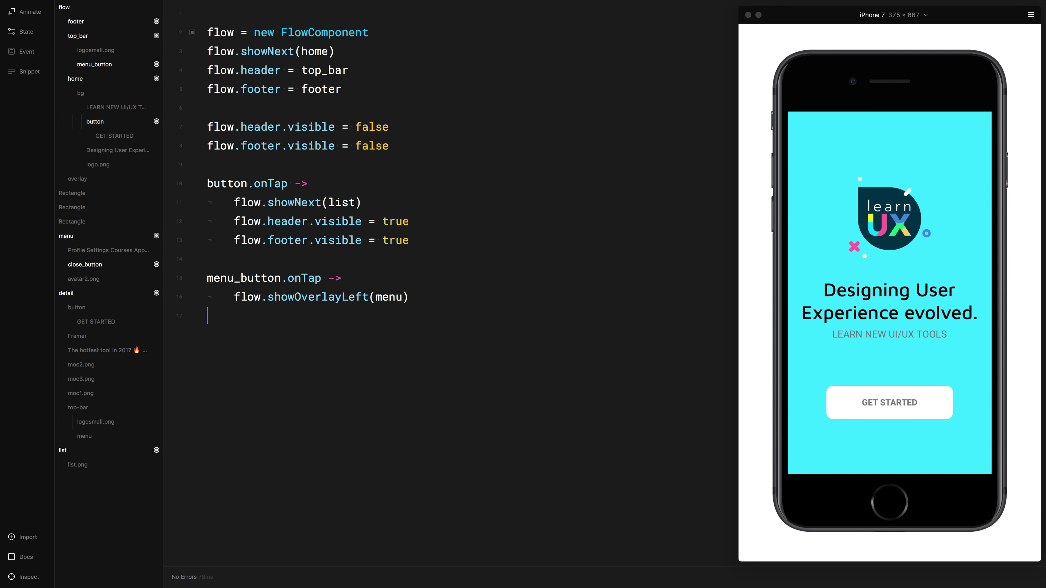
type("close_button.o")
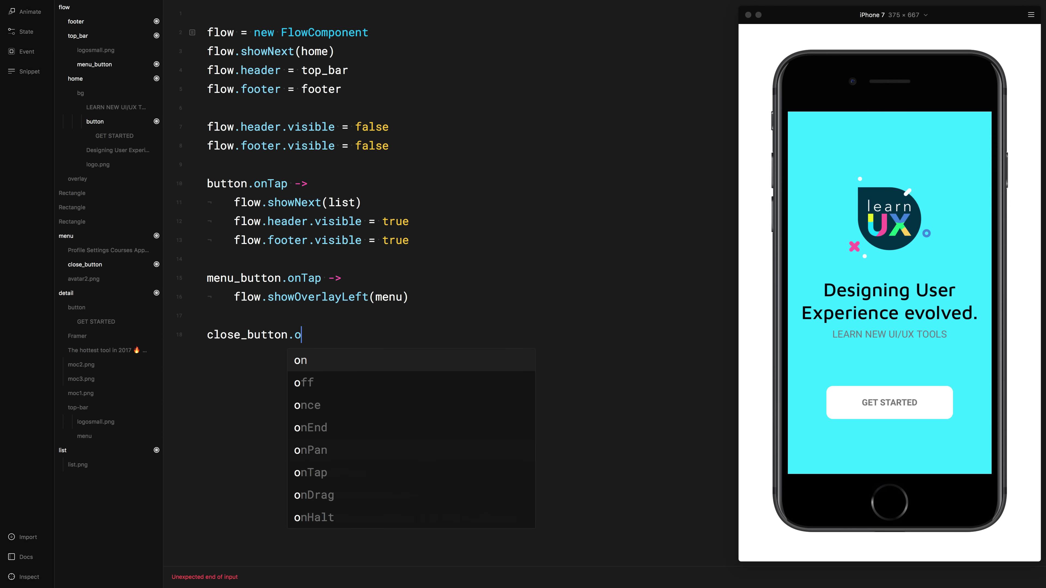
type("nTap -")
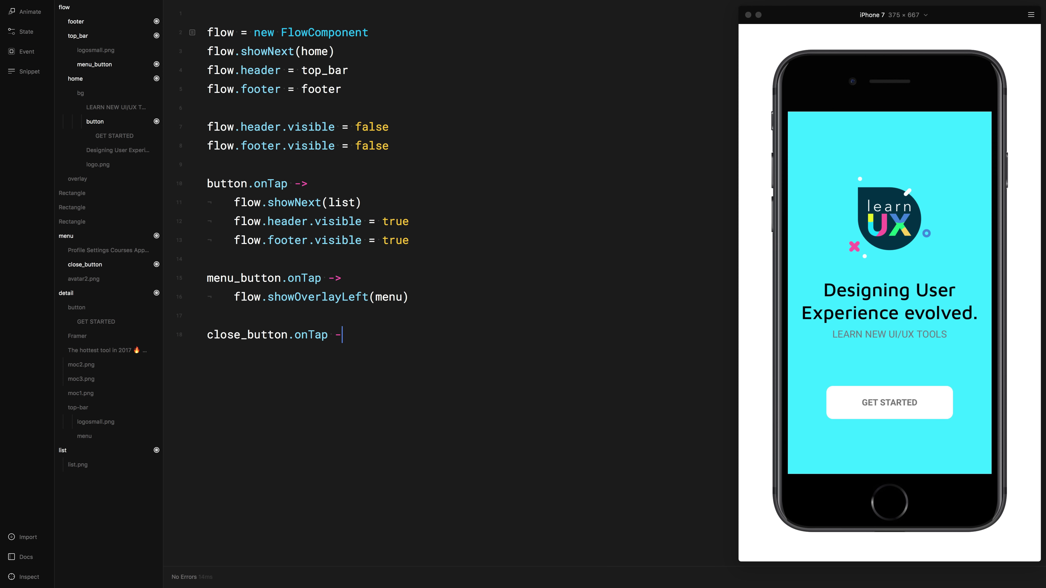
type("> \tf")
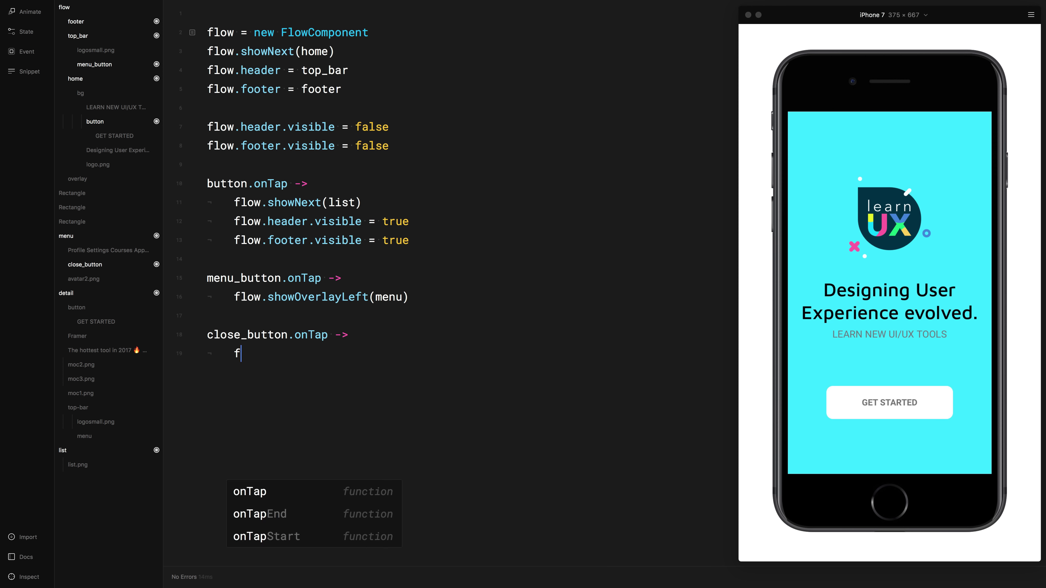
type("low.")
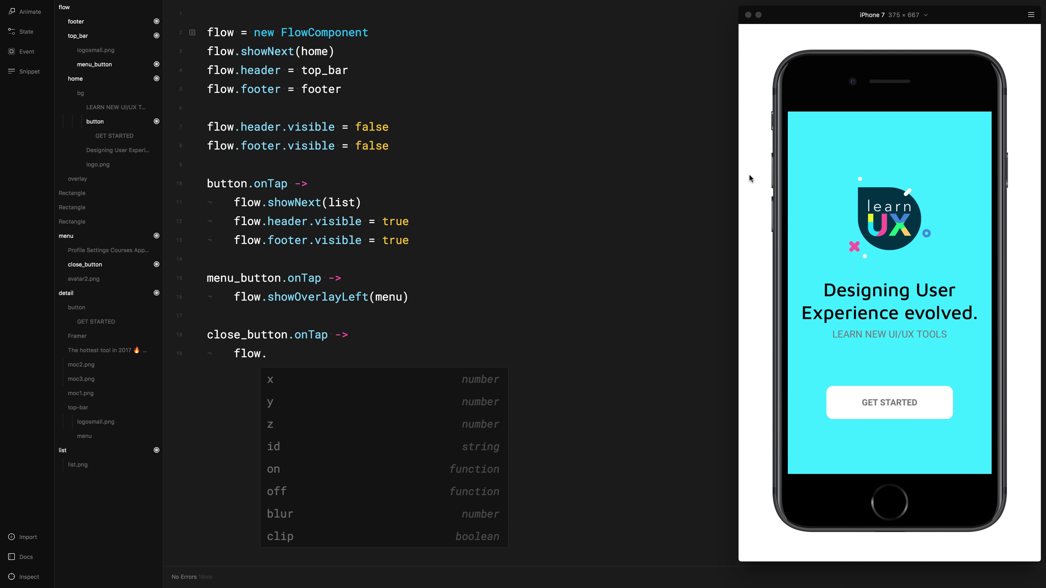
key("Escape")
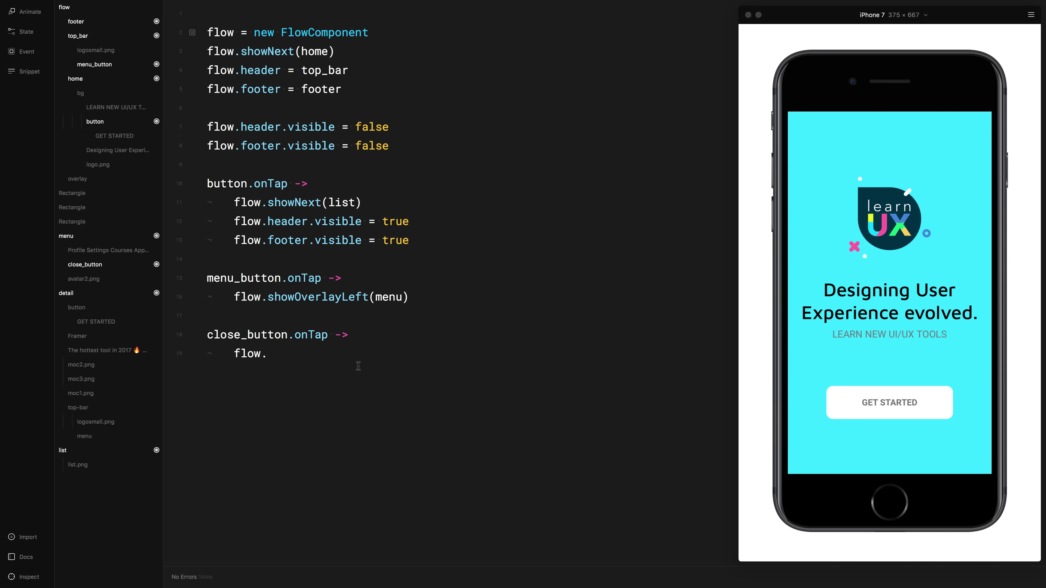
type("sho")
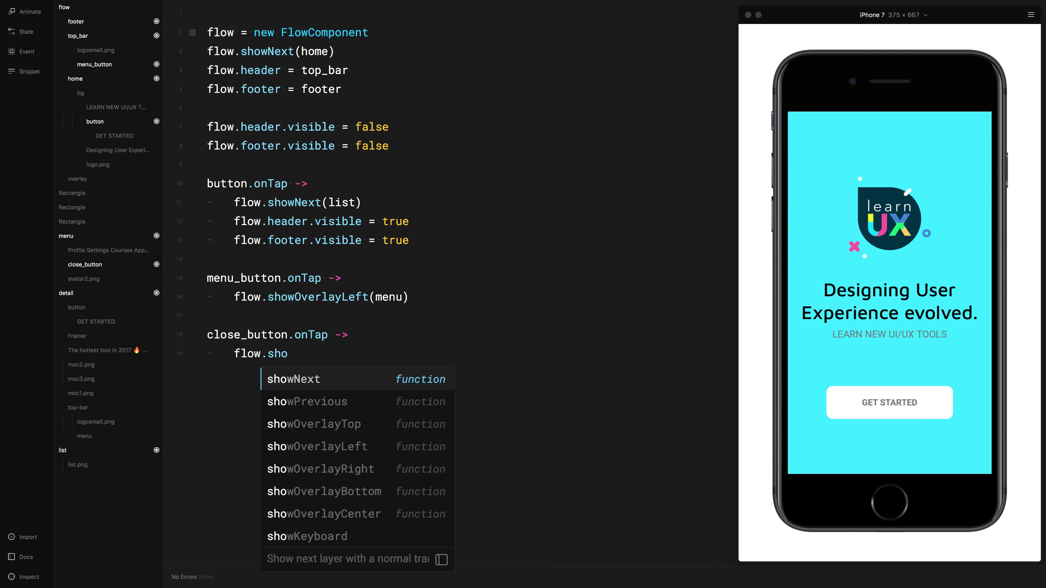
type("wP")
key("Return")
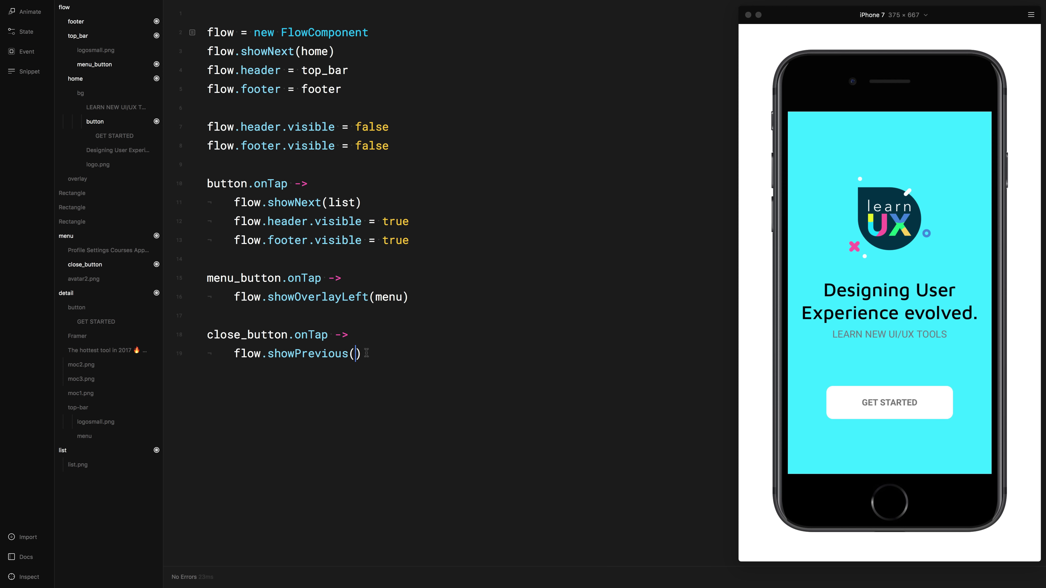
Test in the preview that the menu overlay opens from the list screen and closes with its X icon.
left_click(848, 405)
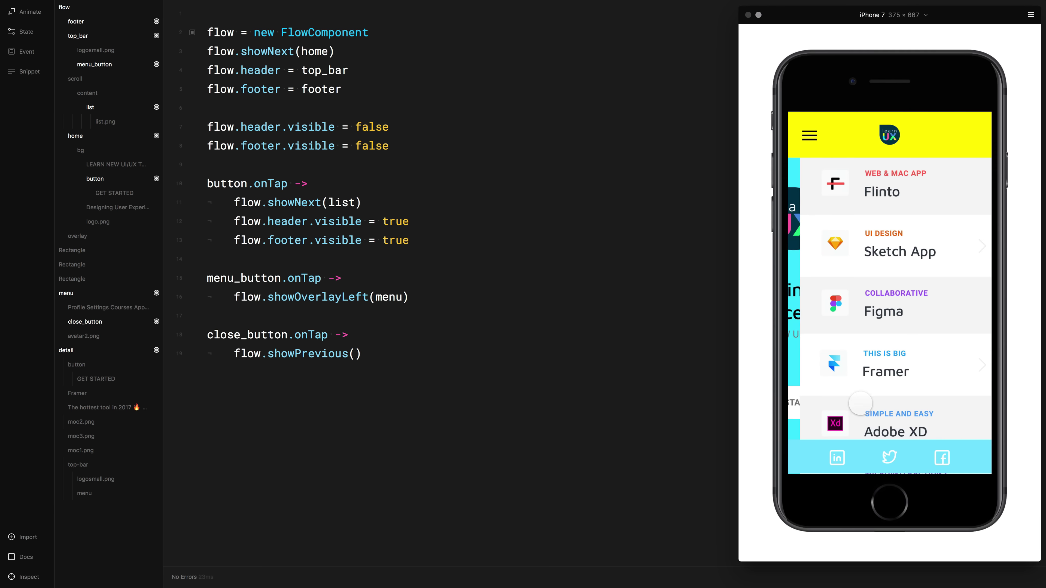
left_click(808, 140)
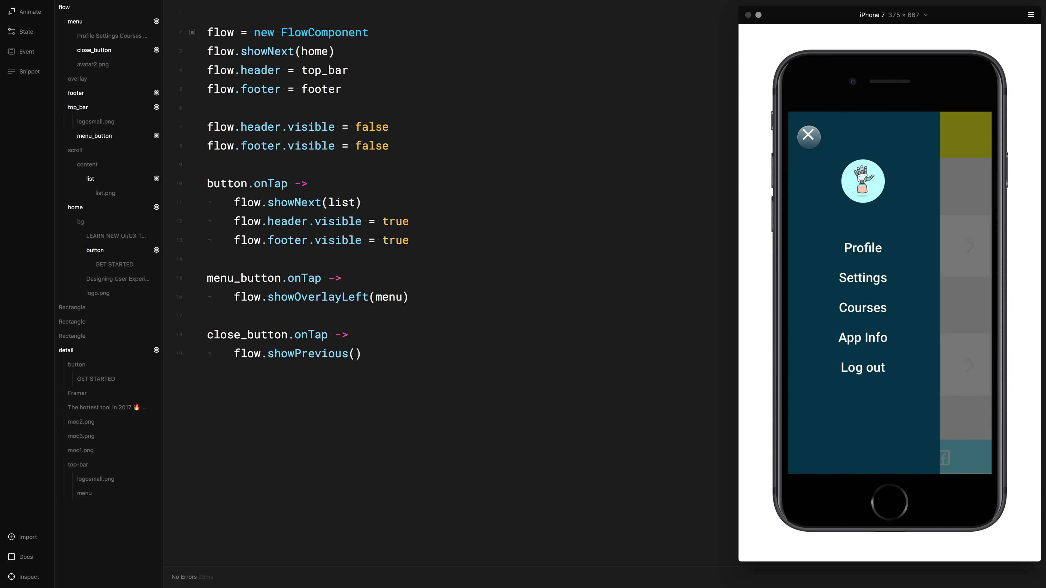
left_click(810, 135)
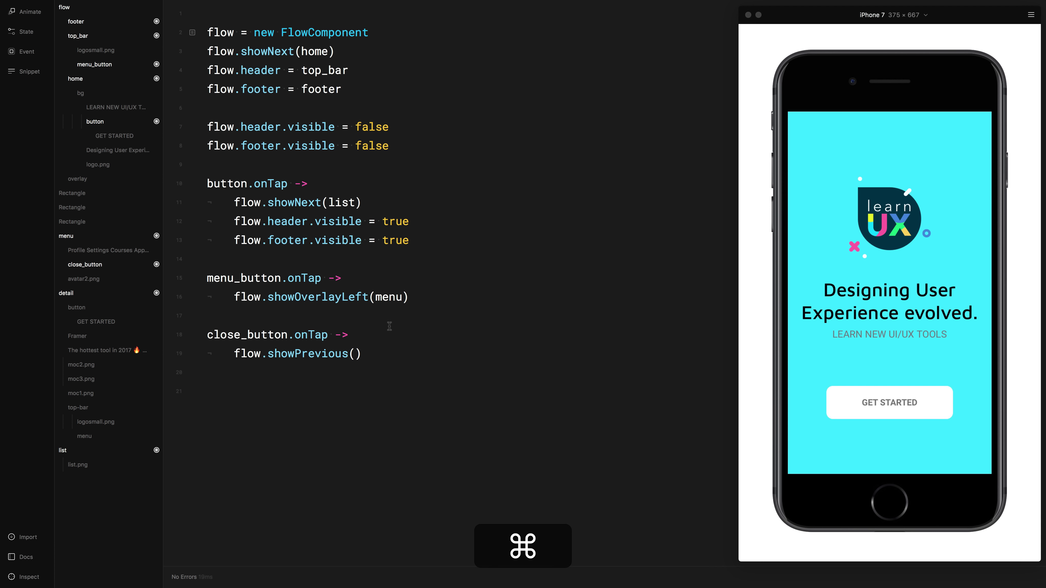
In the Design view, rename the list artboard's list.png layer as list_button and make it available to code.
key("super+1")
left_click(498, 260, "super")
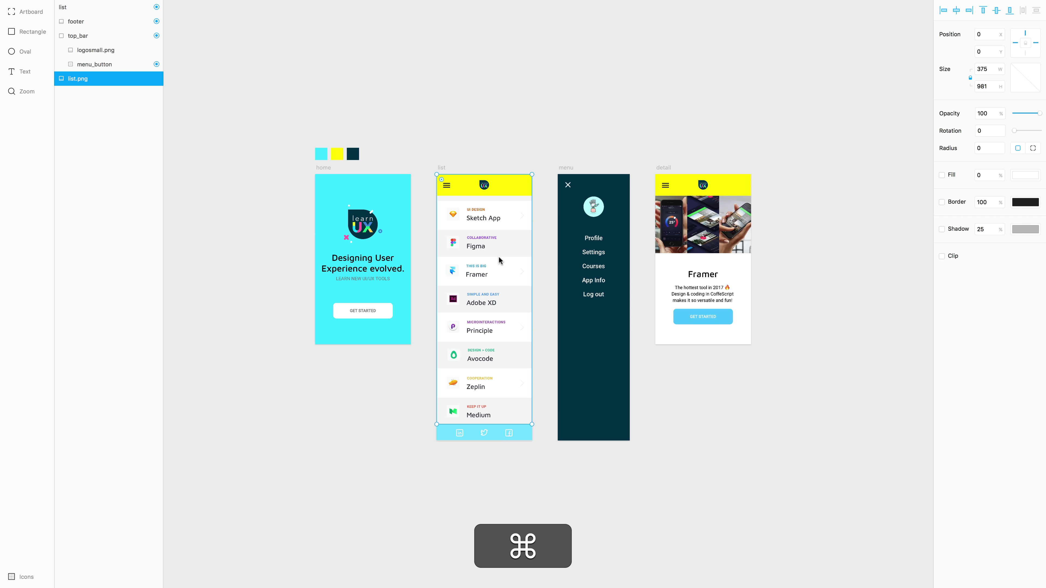
double_click(82, 78)
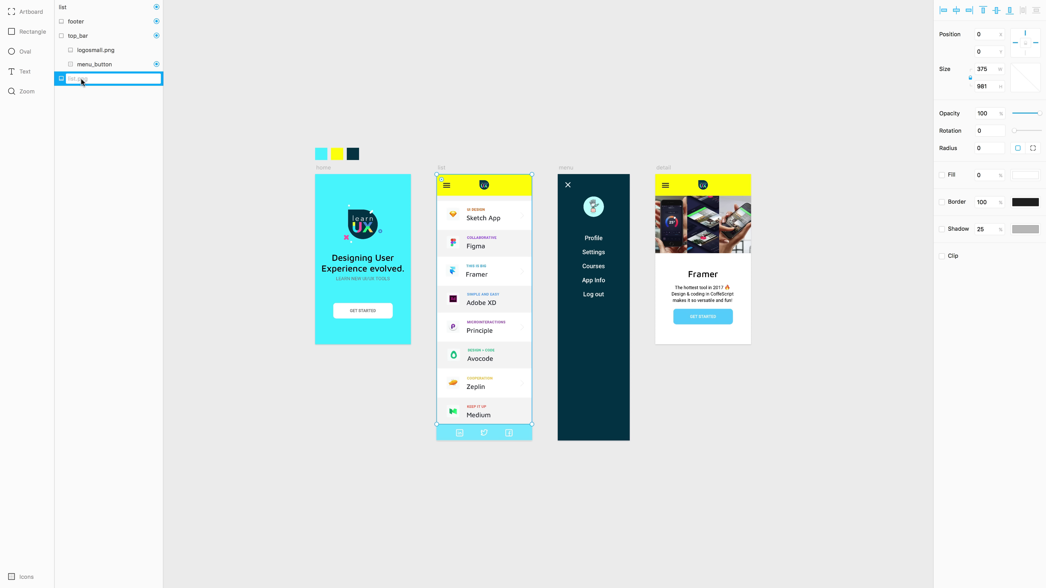
type("list_button")
key("Return")
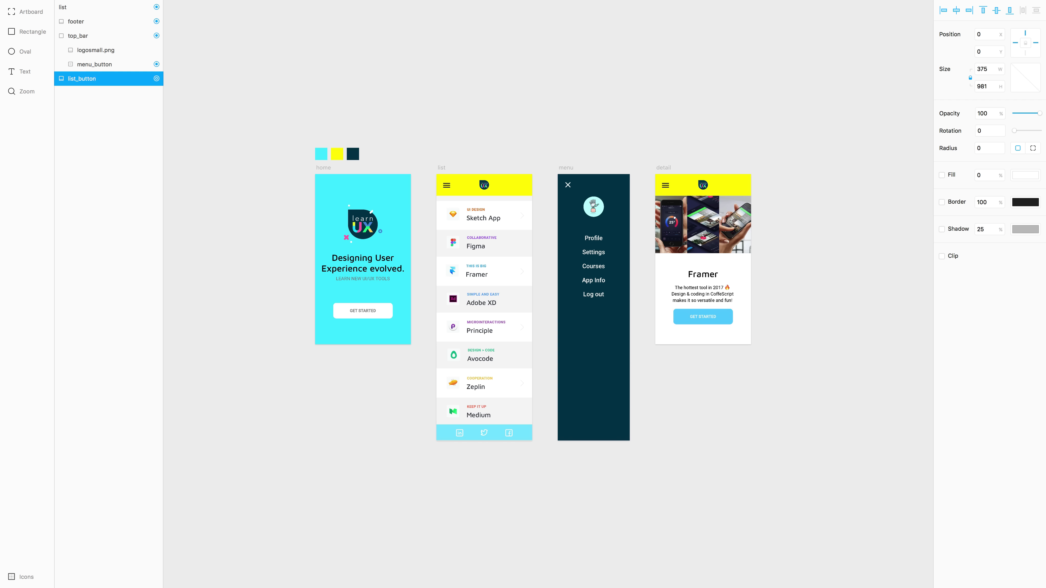
left_click(157, 81)
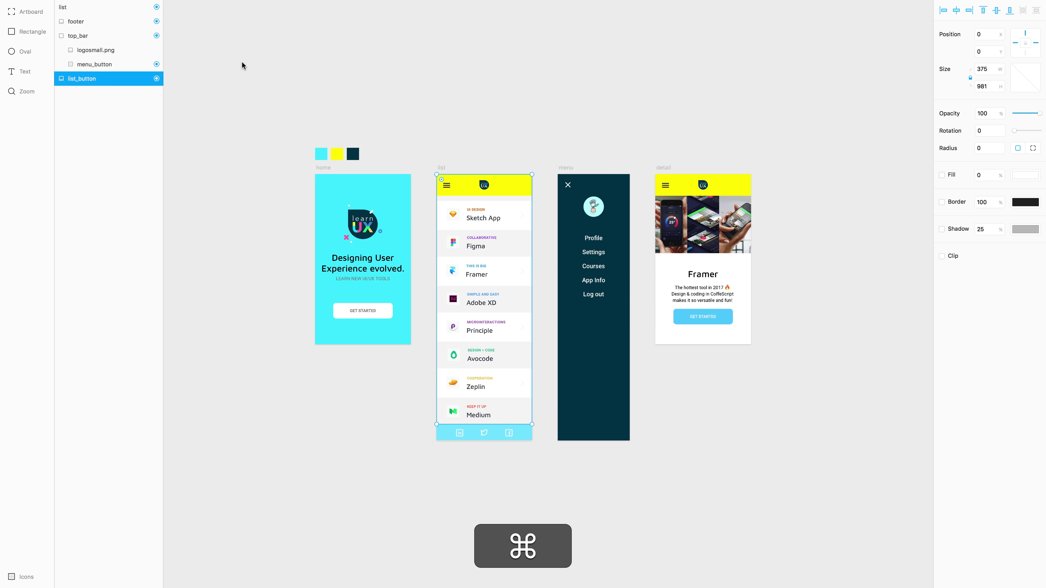
In the Code view, add a list_button.onTap -> event handler below the close_button handler.
key("super+2")
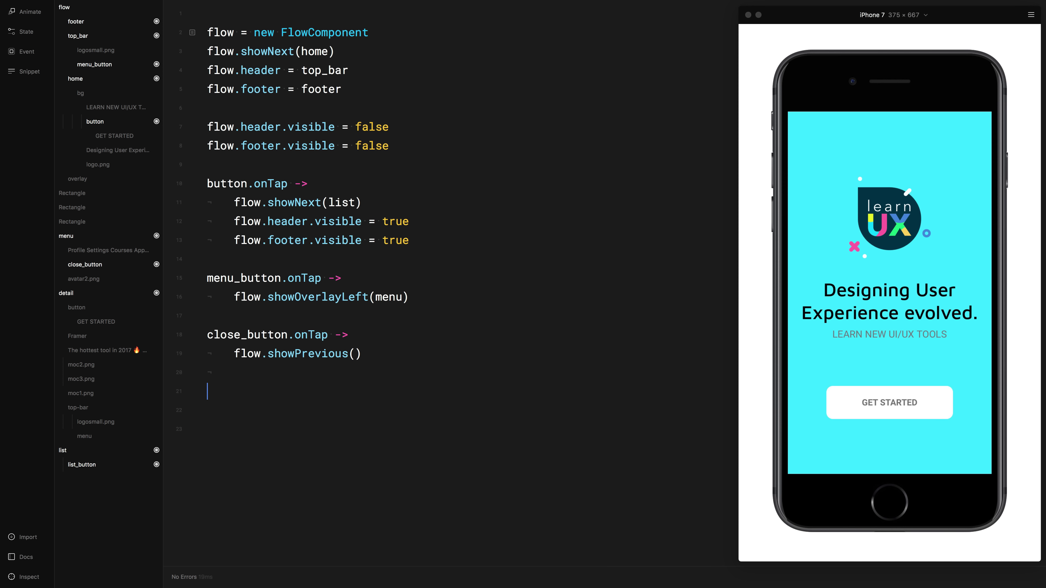
type("is")
key("Down")
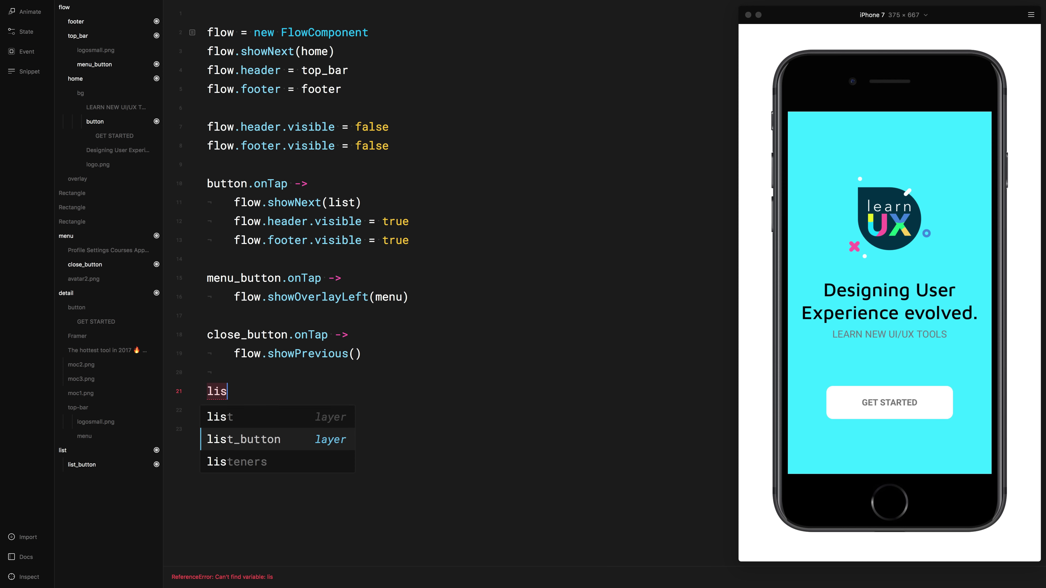
key("Return")
type(".onT")
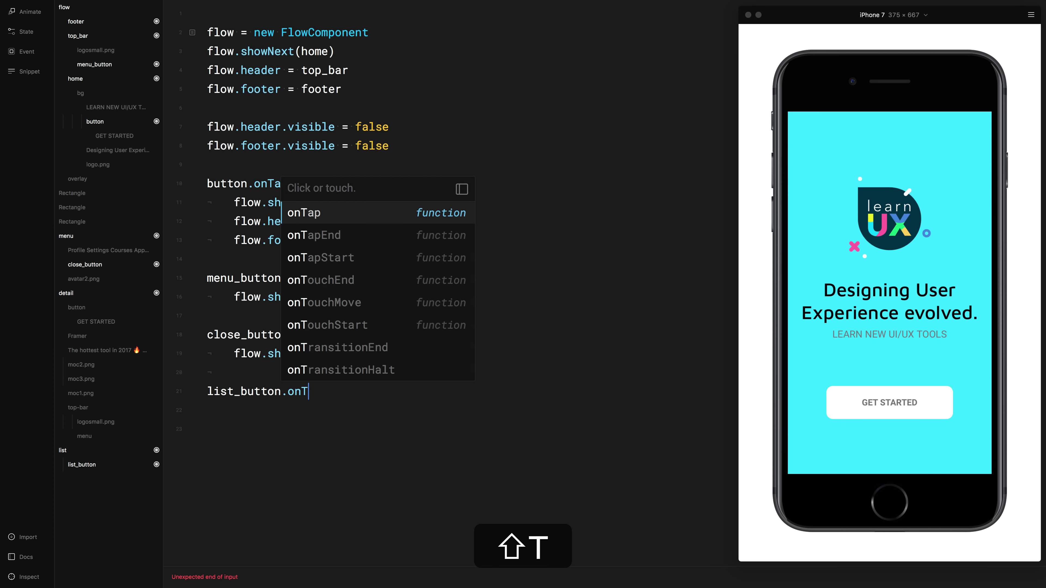
key("Return")
type("-")
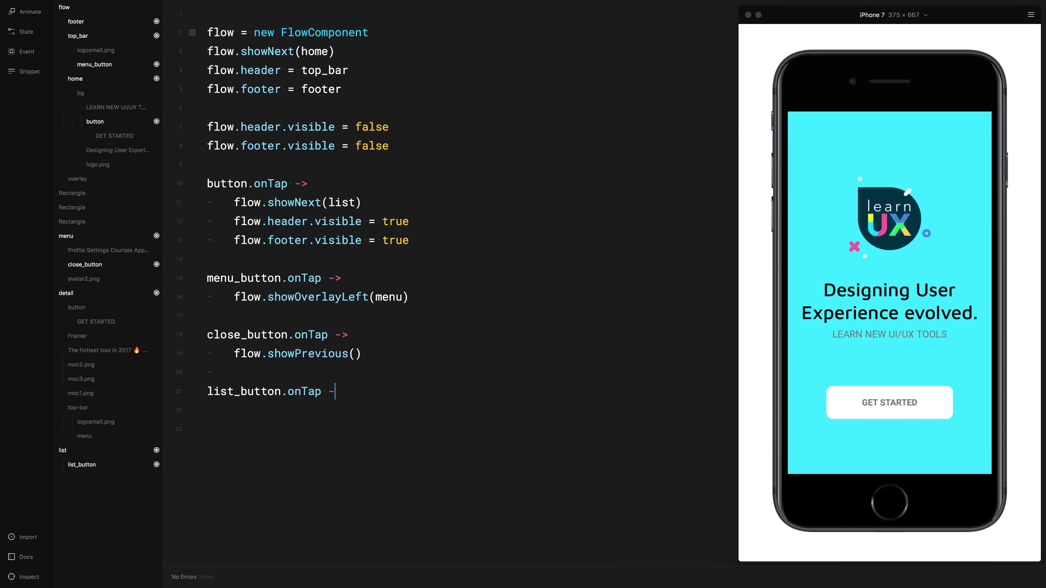
type(">")
Copy the flow.showNext(list) line into the list_button handler and replace its target with detail.
left_click_drag(371, 200, 202, 201)
key("super+c")
left_click(369, 390)
key("Return")
key("super+BackSpace")
key("super+v")
double_click(345, 410)
type("deta")
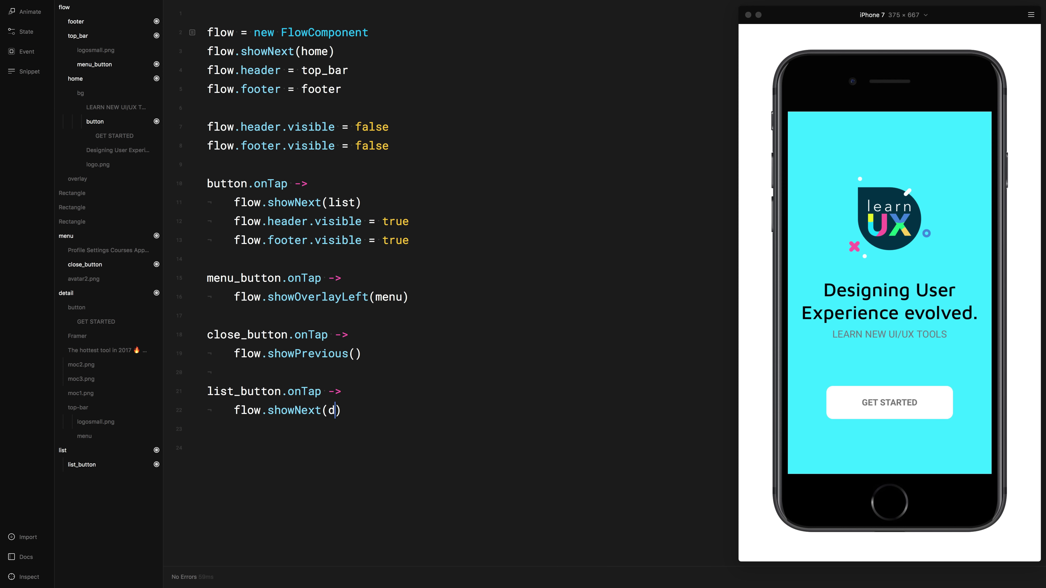
type("il")
key("Escape")
Test in the preview the path from home to list, the menu overlay's opening and closing, and the list's link to the detail screen.
left_click(904, 401)
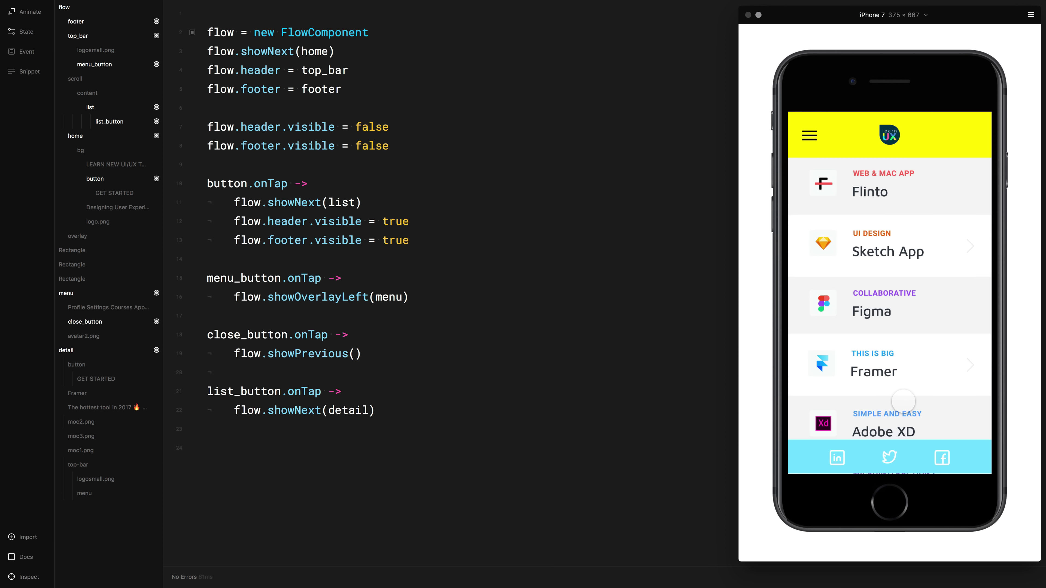
scroll(890, 299, "down", 3)
scroll(890, 300, "up", 3)
left_click(809, 135)
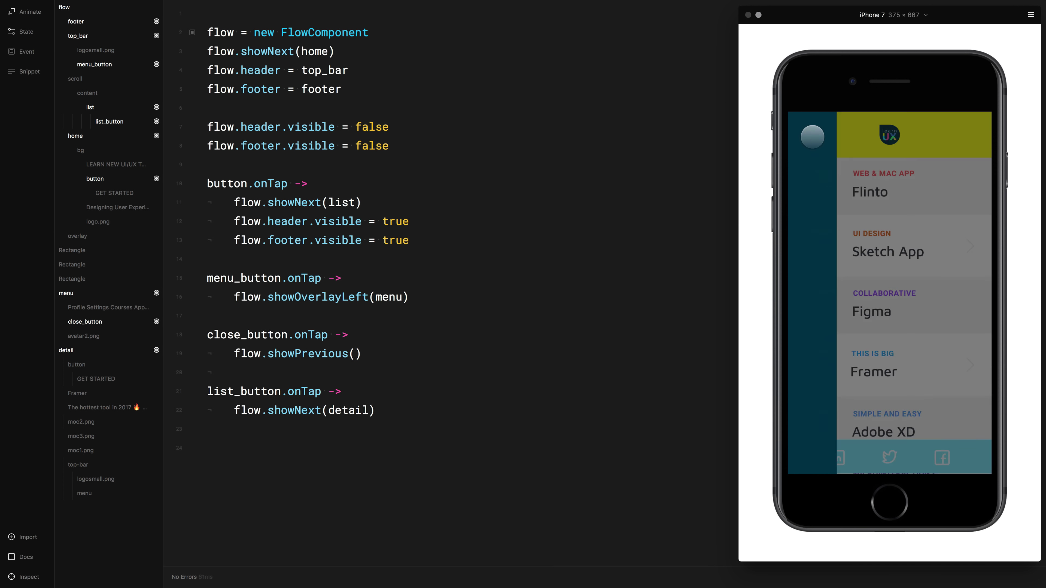
left_click(810, 134)
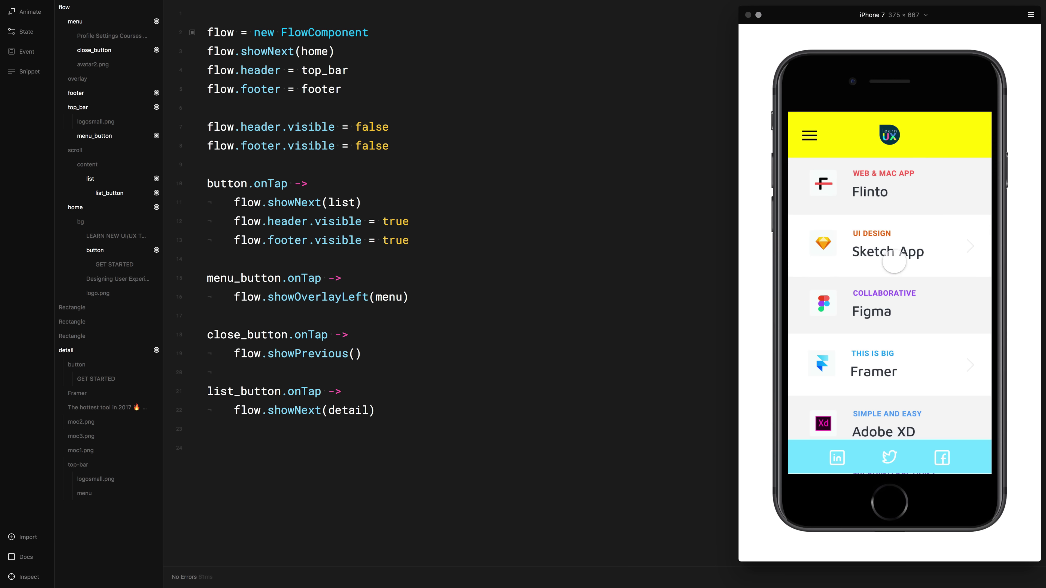
left_click(885, 275)
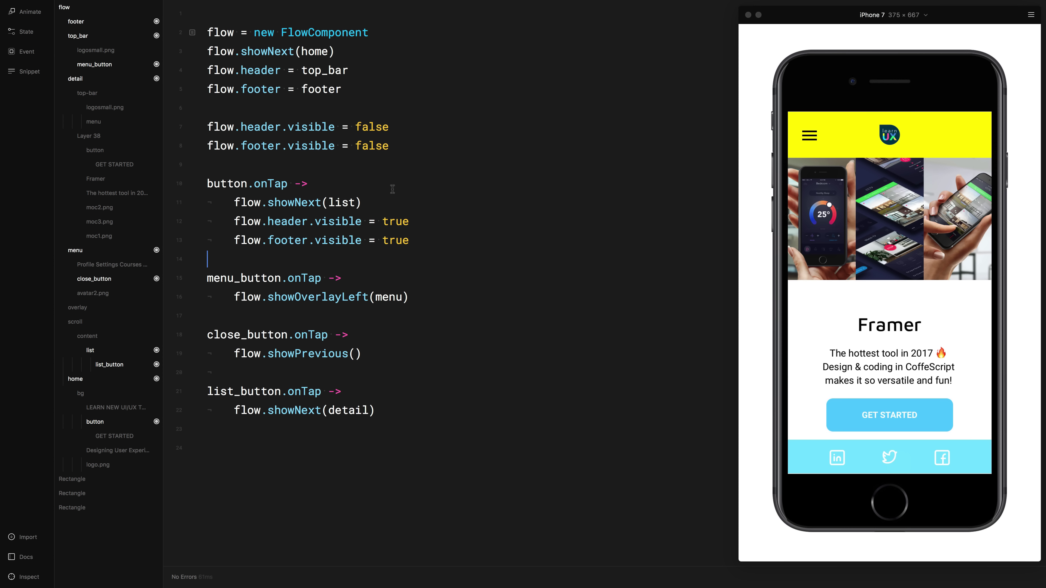
Copy flow.footer.visible = false into the list_button handler, below flow.showNext(detail).
left_click_drag(400, 146, 187, 144)
key("super+c")
left_click(390, 412)
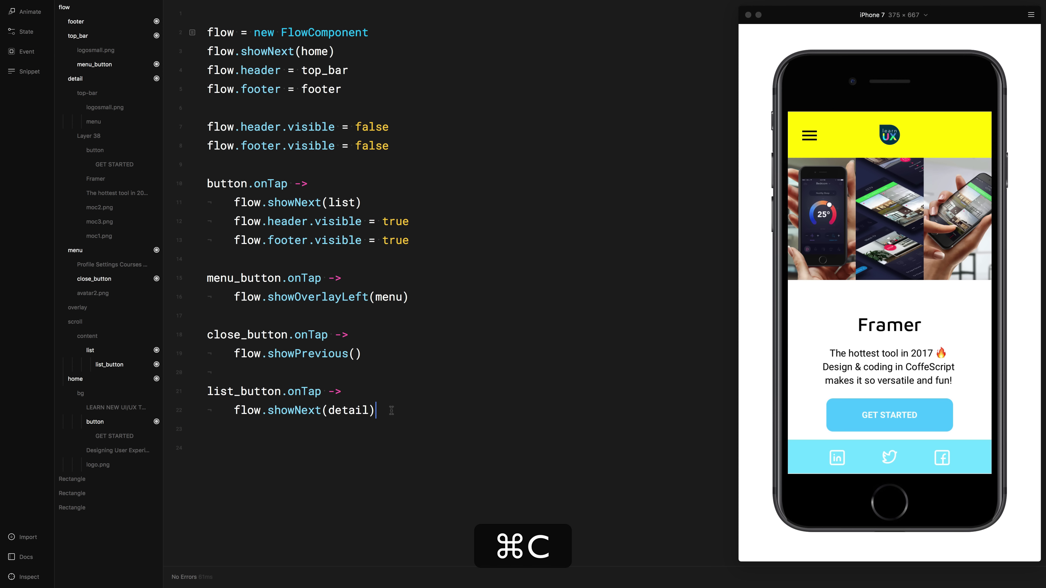
key("Return")
key("super+v")
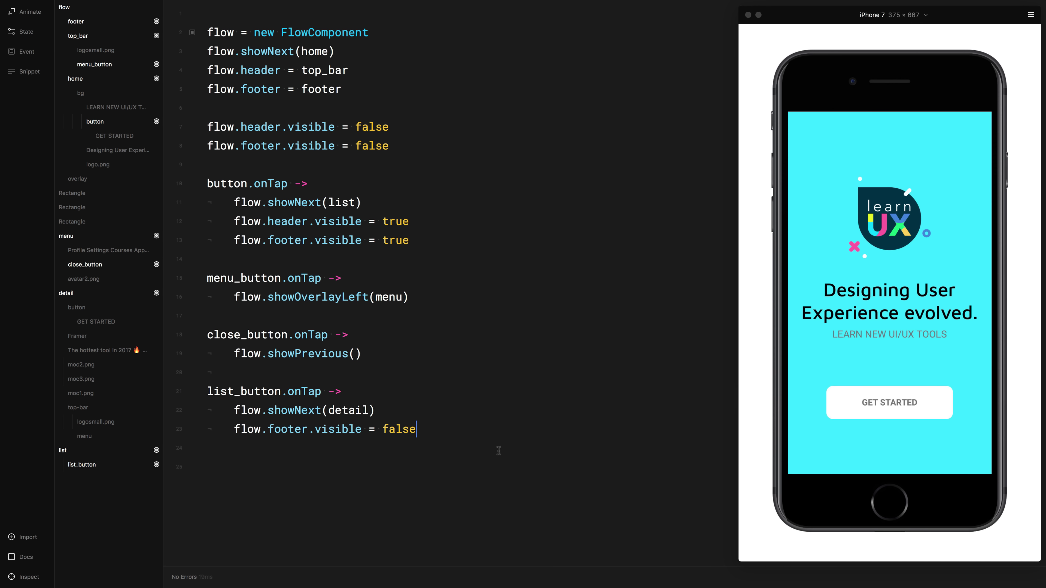
Fold all the existing code into a single collapsed block starting at flow = new FlowComponent.
left_click_drag(498, 451, 198, 37)
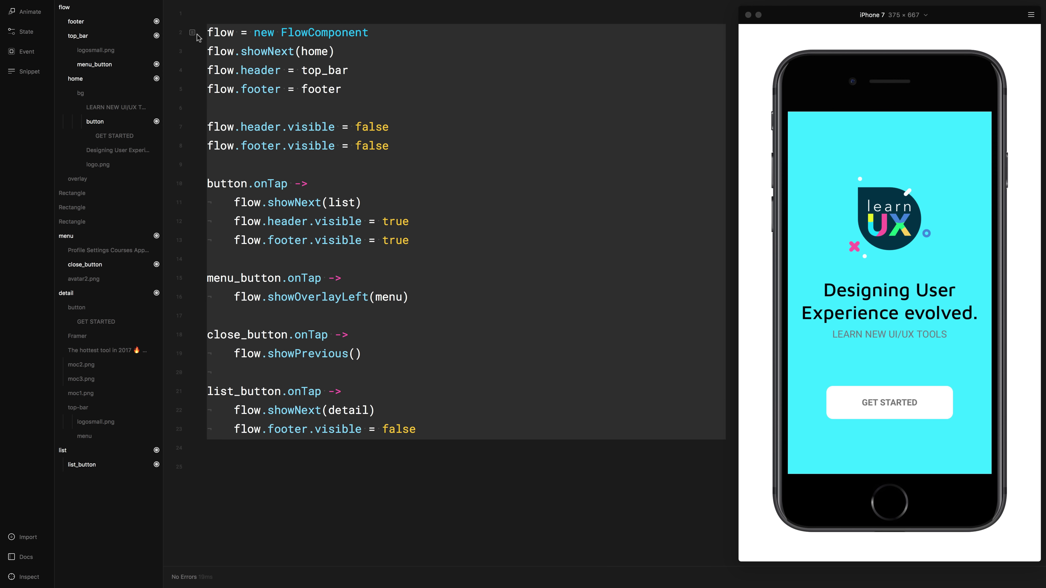
right_click(238, 33)
left_click(247, 38)
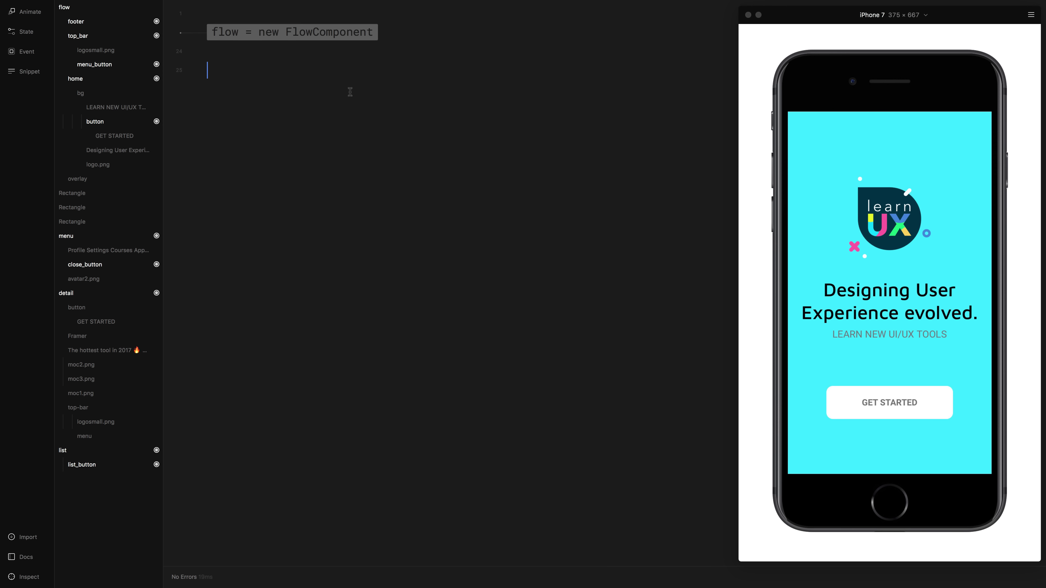
In the Design view, duplicate the detail artboard.
key("super+1")
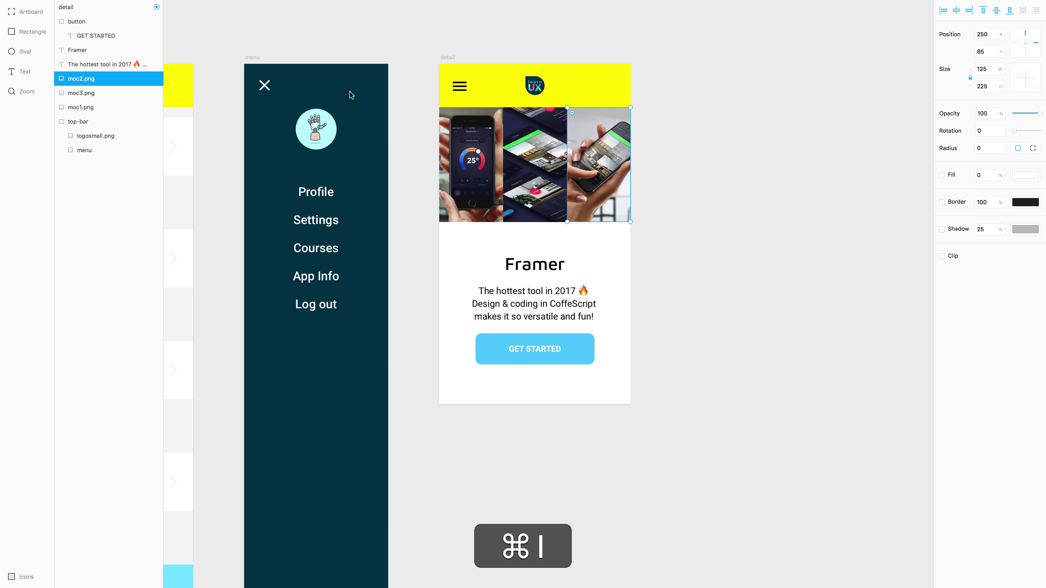
left_click(464, 34)
left_click(442, 56)
left_click(475, 190)
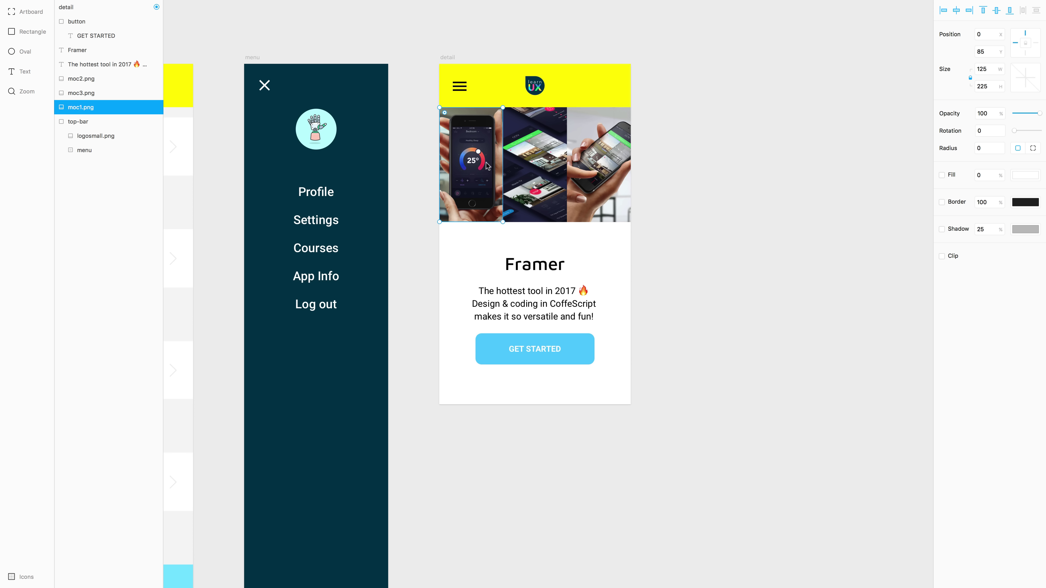
left_click(447, 58)
key("super+d")
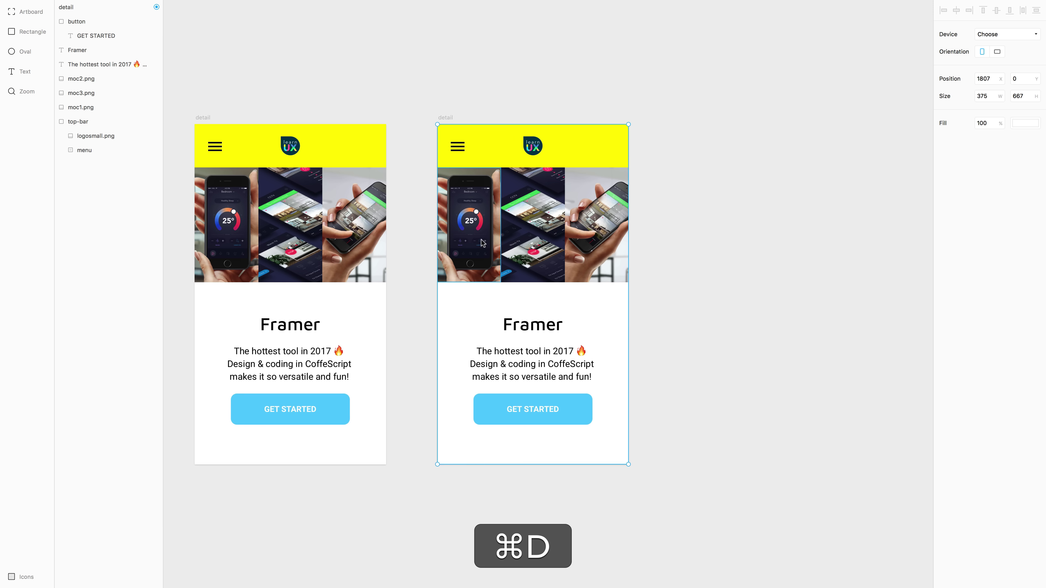
In the duplicated artboard, enlarge moc1.png to about 376 × 677, bring it above all layers and move it to the artboard's top edge.
left_click(472, 233, "super")
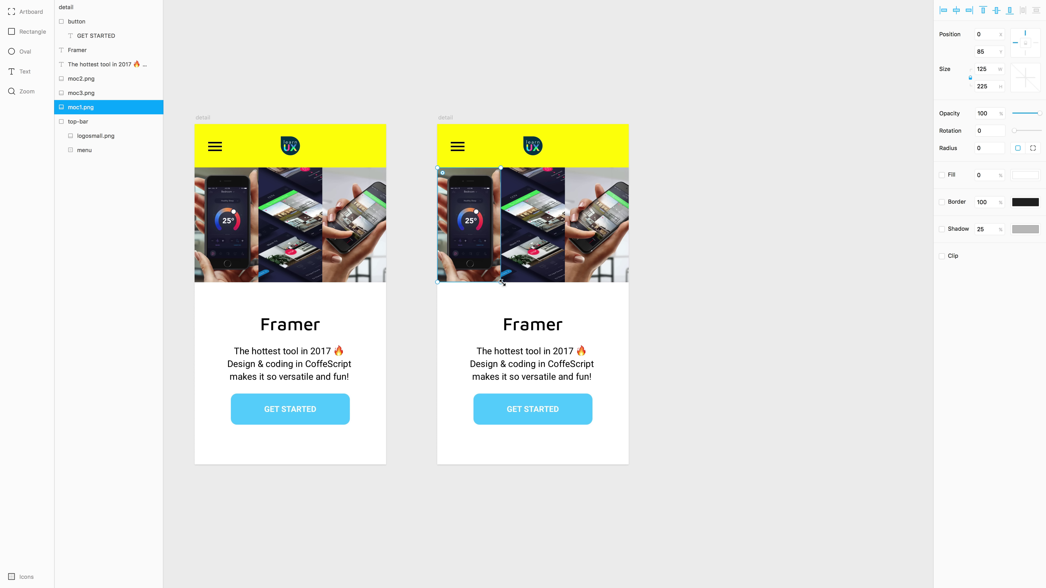
left_click_drag(502, 283, 655, 499)
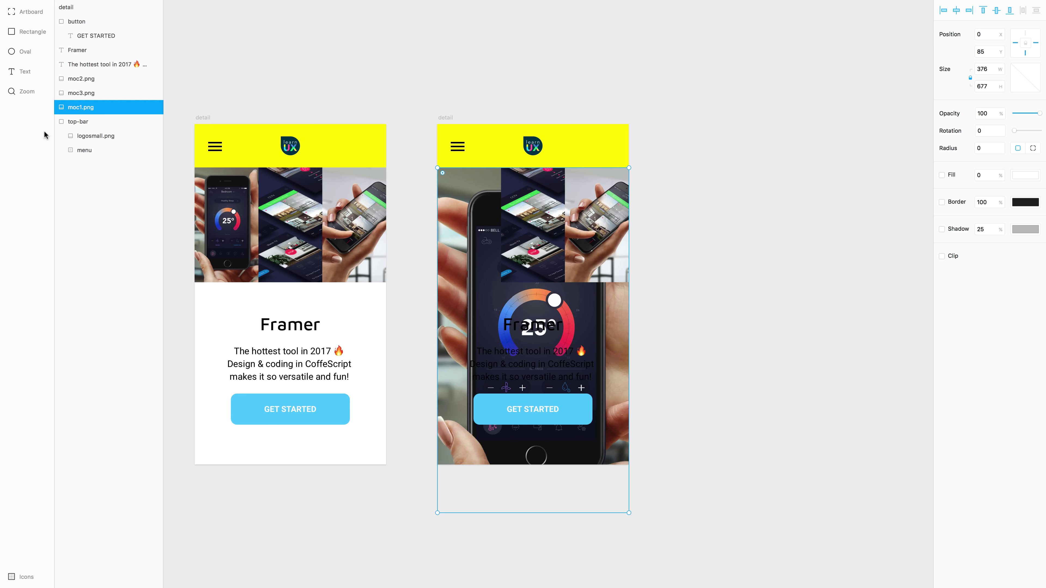
left_click_drag(60, 111, 66, 19)
left_click_drag(511, 231, 509, 189)
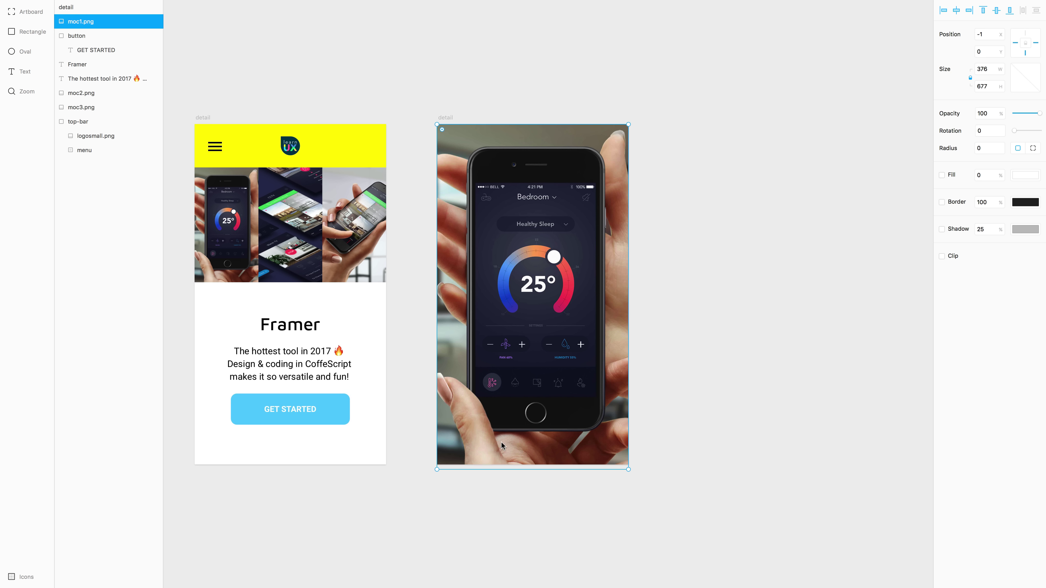
Draw a rectangle about 376 × 221 across the bottom of the enlarged image and fill it with the dark navy sampled from the logo.
key("r")
left_click_drag(438, 462, 628, 350)
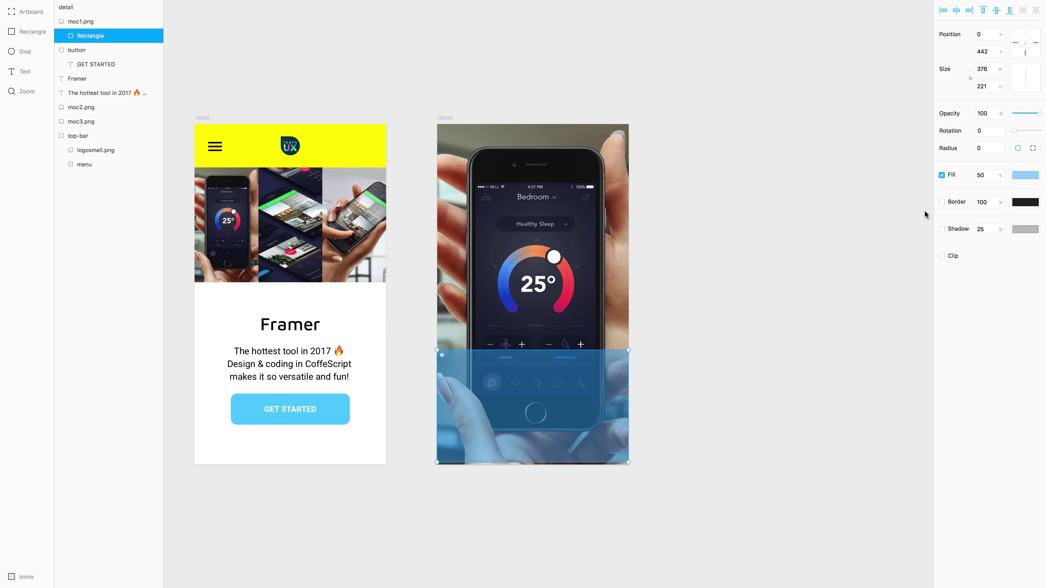
left_click(1027, 176)
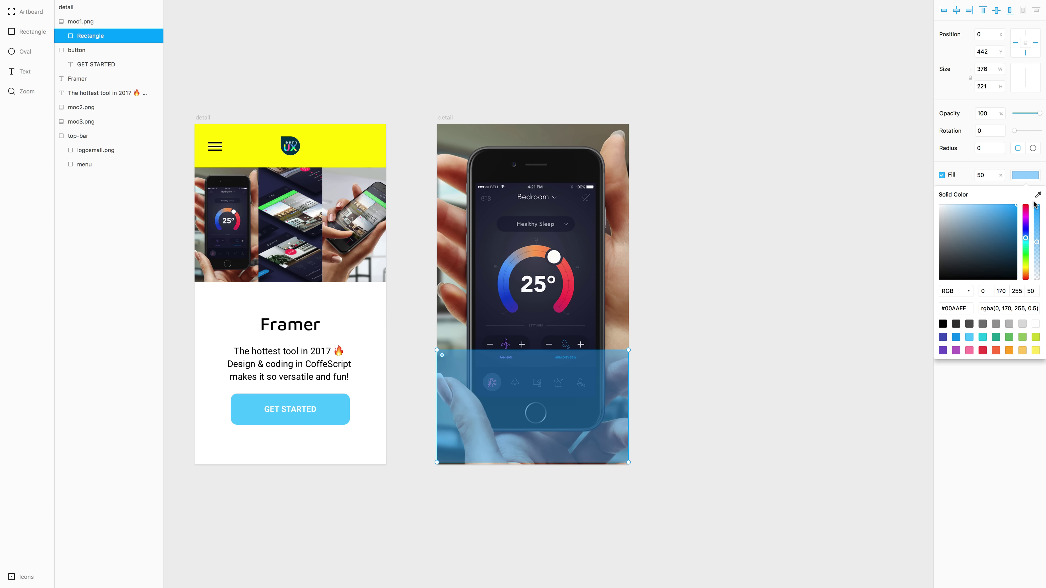
left_click(1038, 195)
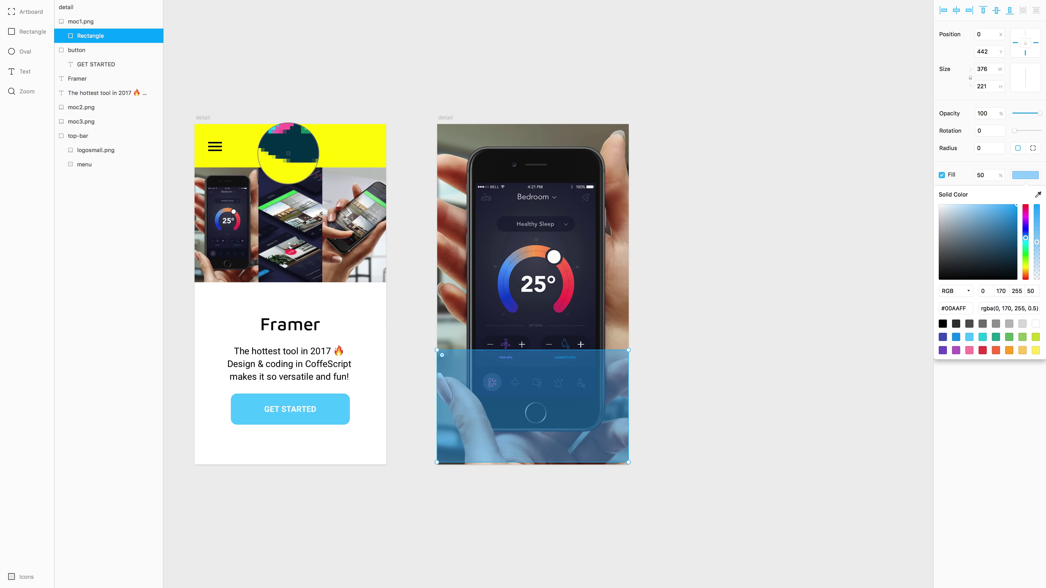
left_click(288, 154)
left_click_drag(501, 397, 502, 400)
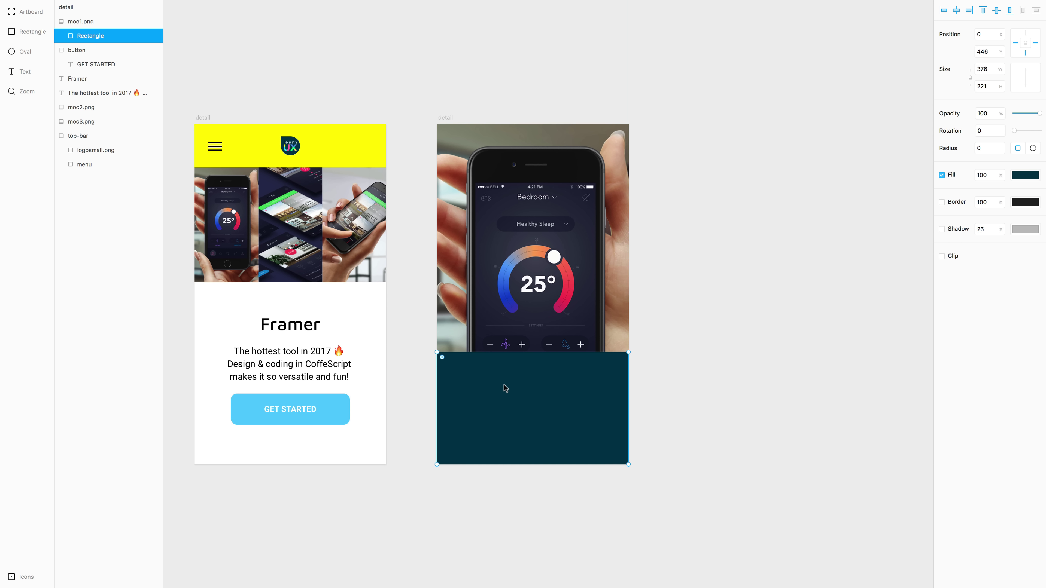
Set the navy rectangle's fill opacity to 90%.
left_click(983, 175)
type("90")
key("Return")
Copy the Framer heading and its description from the original detail artboard and place them on the navy rectangle.
left_click(256, 329)
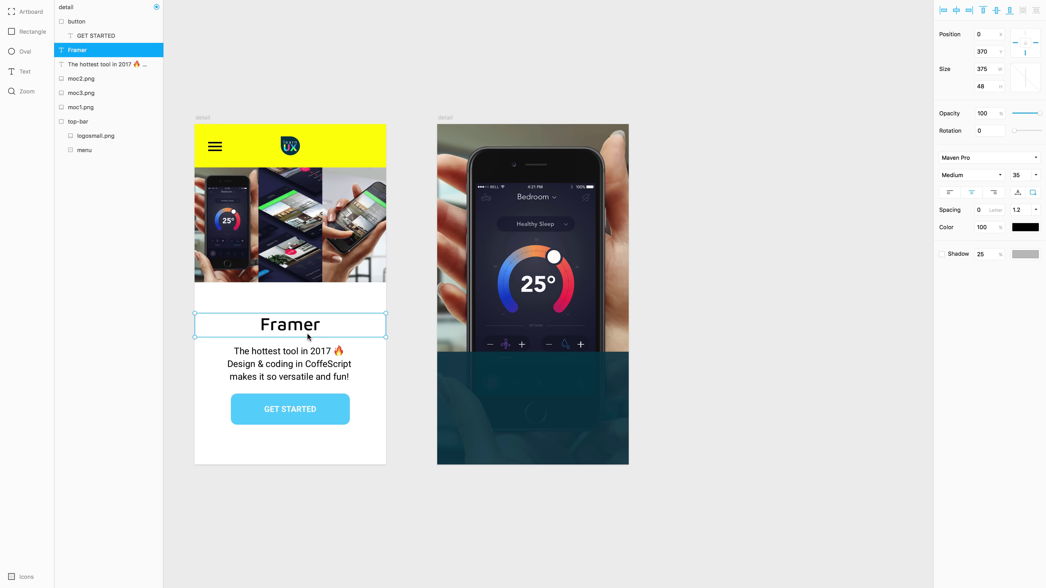
left_click(305, 373, "shift")
key("super+shift+c")
key("super+v")
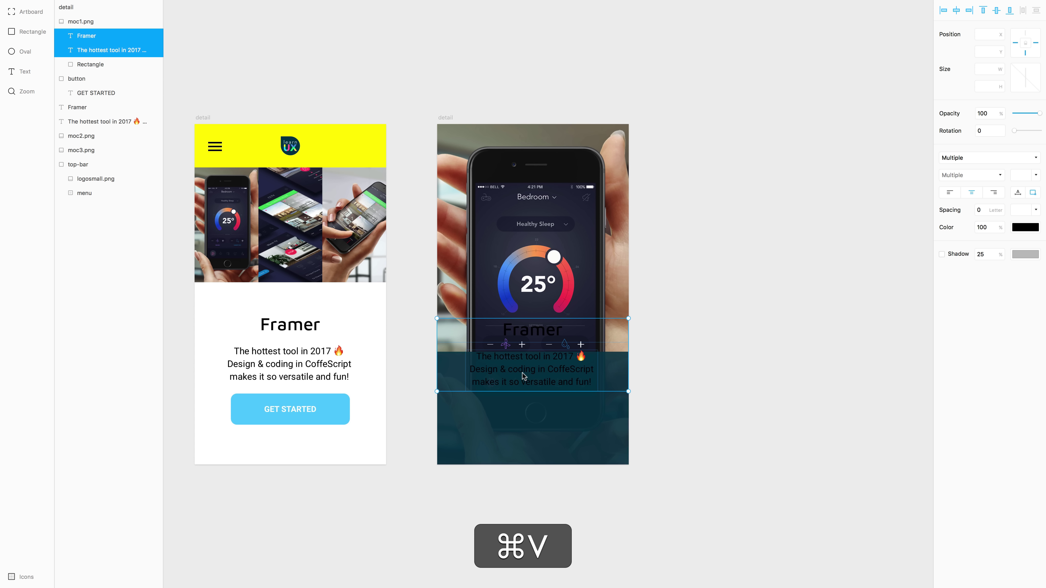
left_click_drag(522, 373, 527, 425)
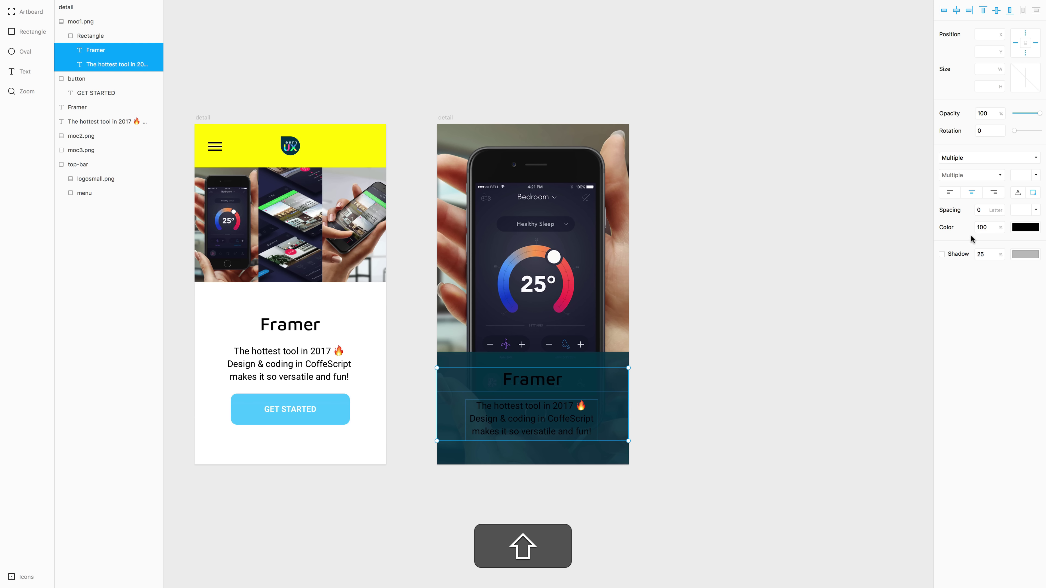
Change the color of the copied heading and description to white.
left_click(1025, 227)
left_click(947, 256)
left_click(892, 227)
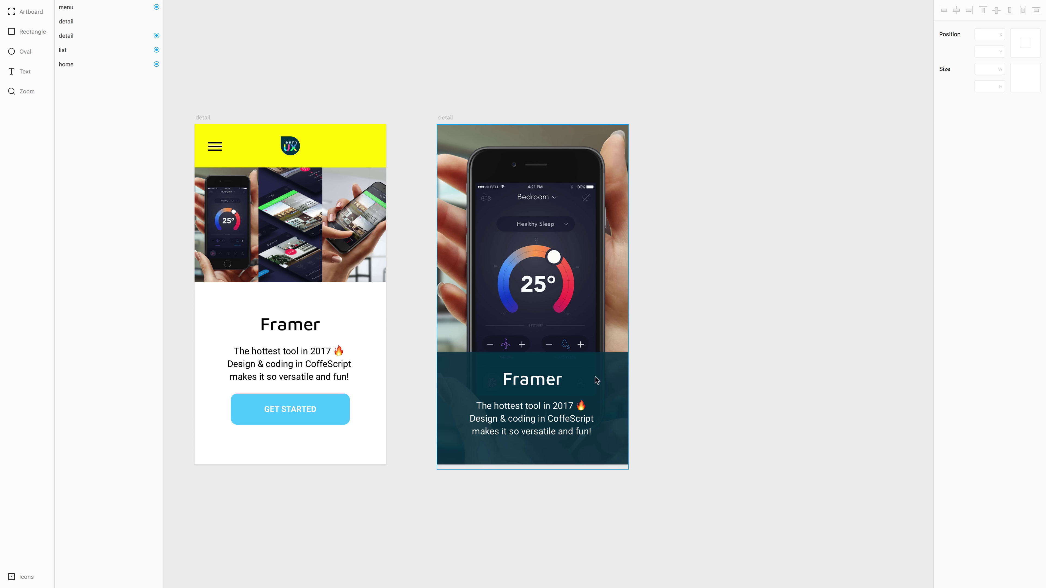
Make the original detail artboard's moc2.png, moc3.png and moc1.png layers available to code.
left_click(490, 179)
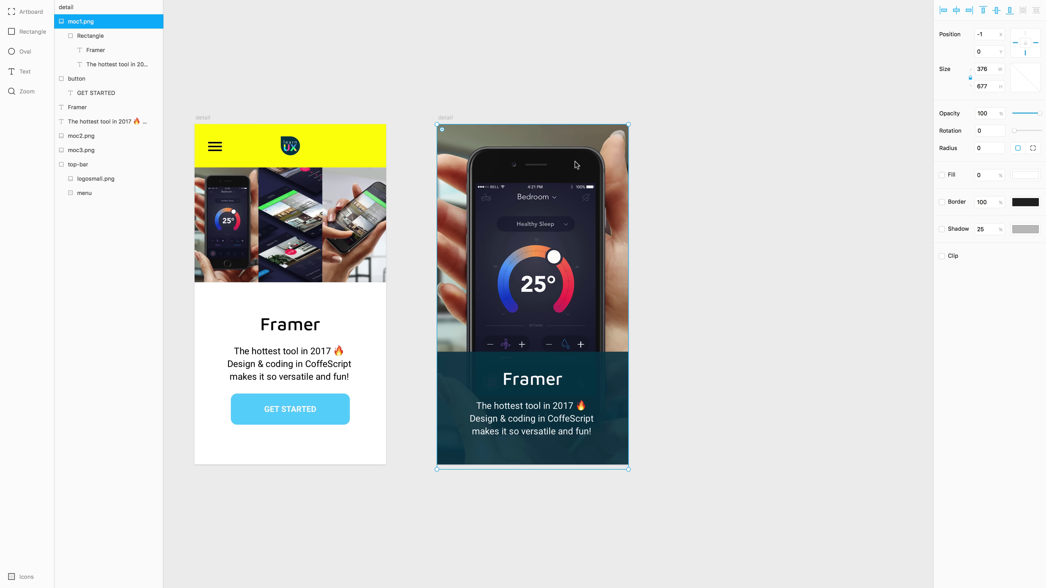
key("super")
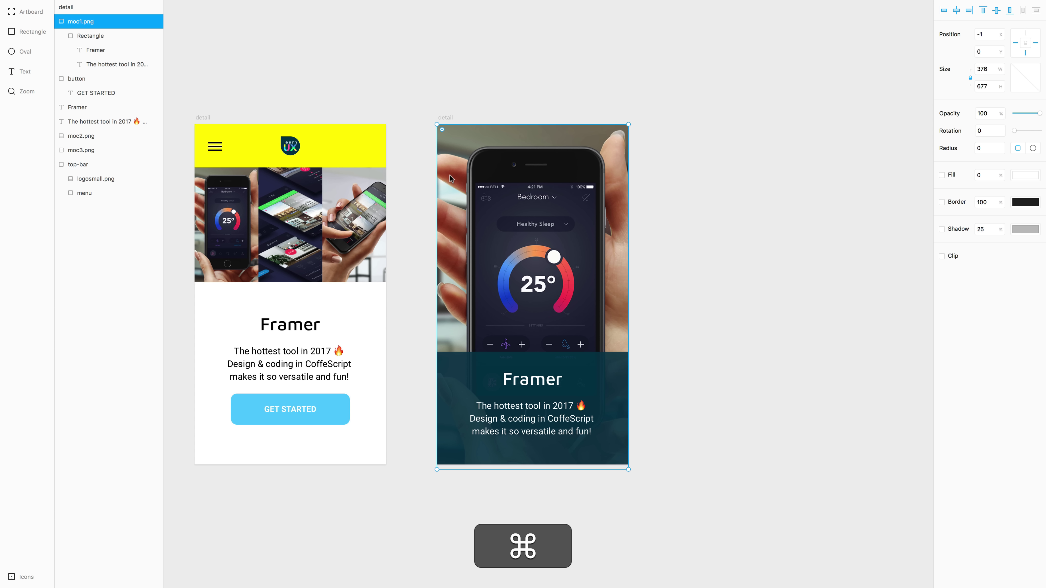
left_click(237, 202, "super")
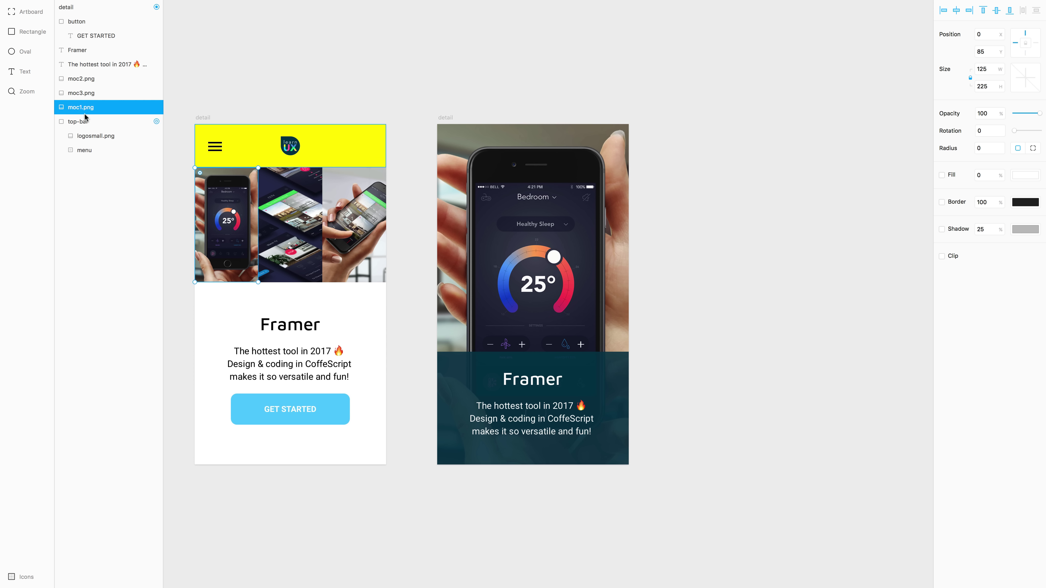
left_click(157, 78)
left_click(156, 93)
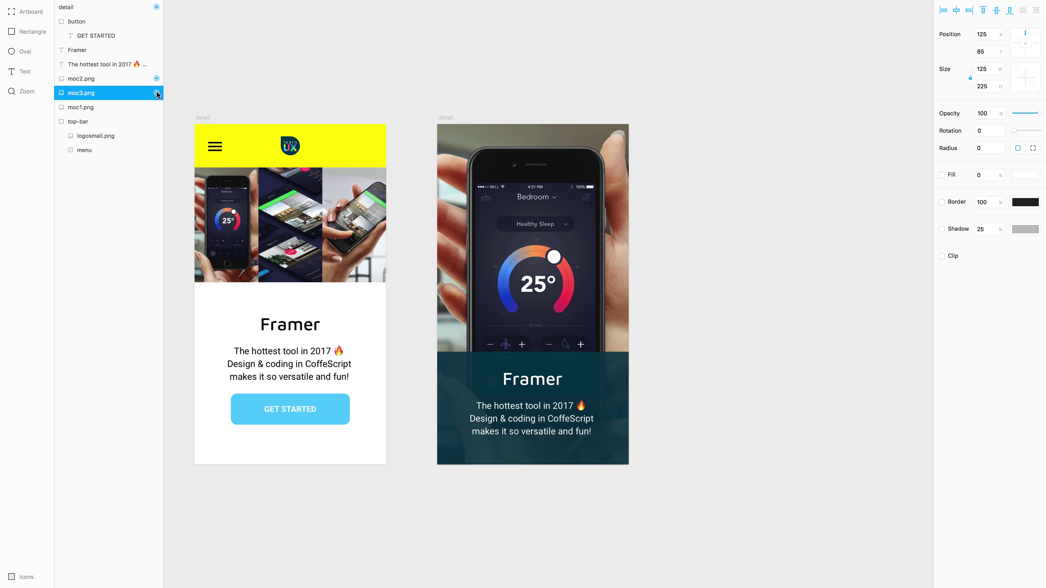
left_click(157, 107)
Rename the original detail artboard's moc2.png layer to m3 and its moc1.png layer to m1.
left_click(89, 79)
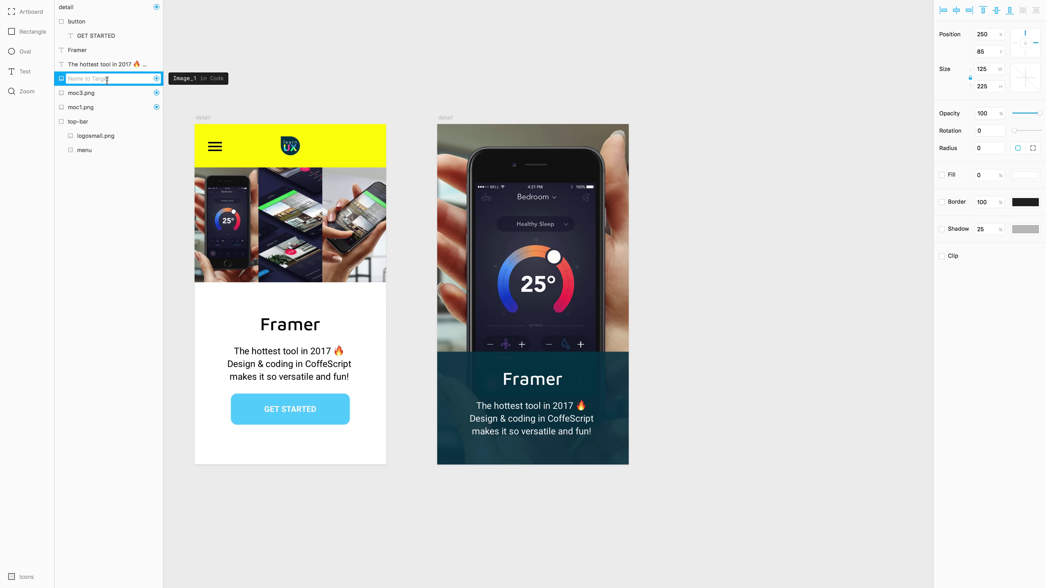
type("m3")
key("Tab")
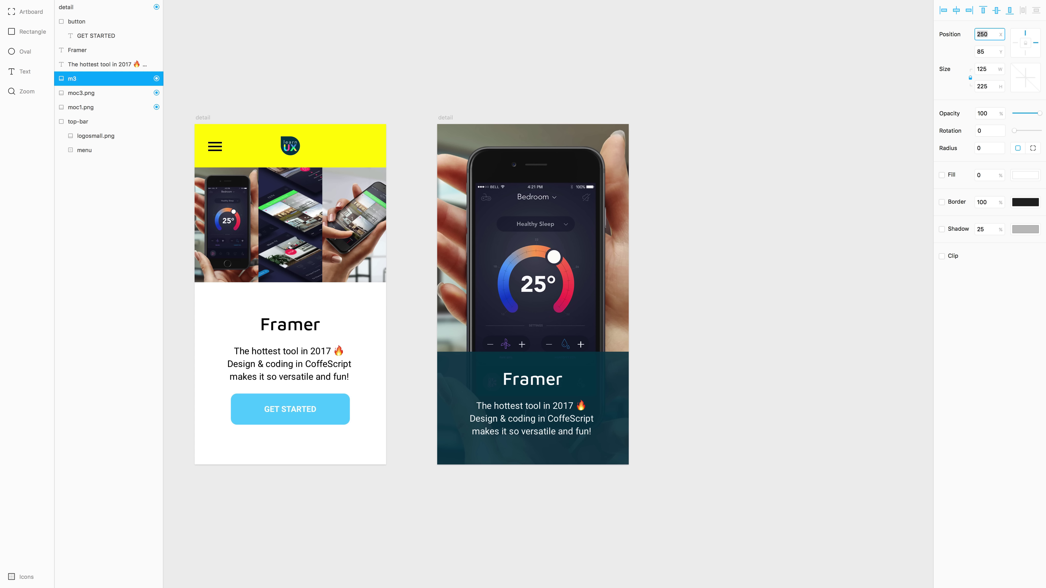
left_click(82, 108)
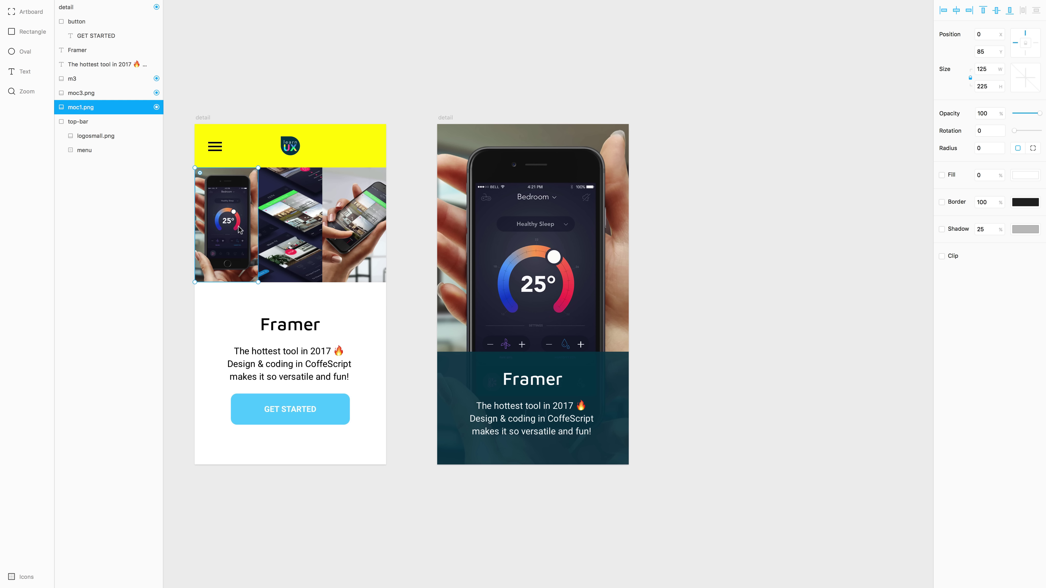
double_click(82, 110)
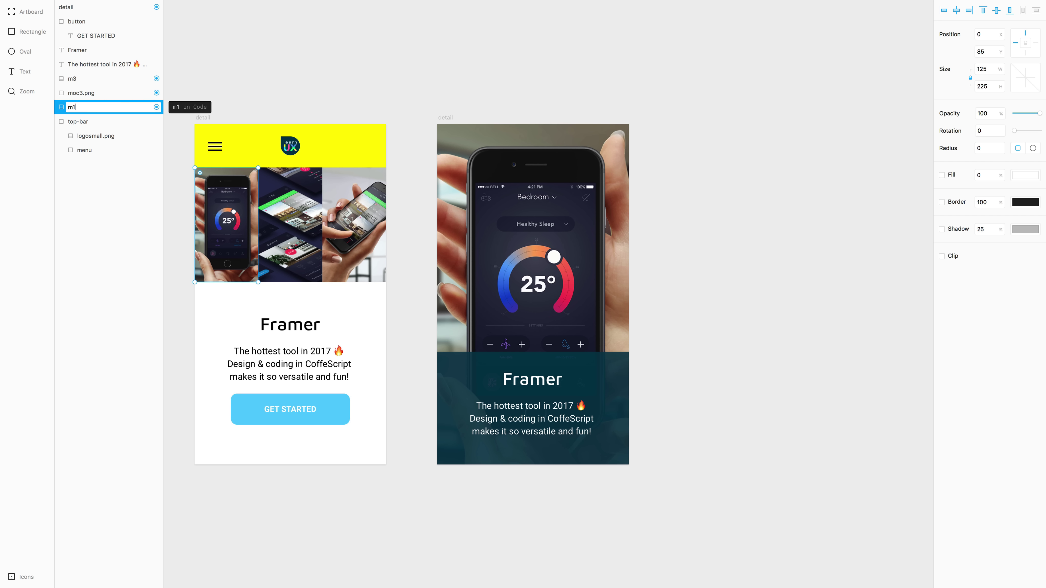
type("m1")
key("Return")
Rename the detail artboard's middle image layer, moc3.png, to m2.
left_click(80, 95)
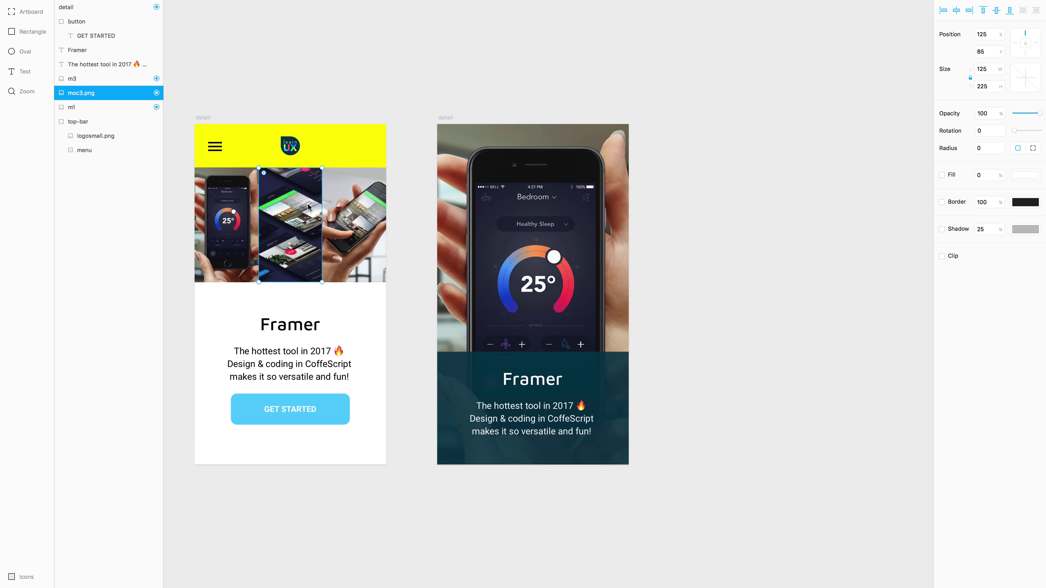
double_click(82, 94)
type("m2")
key("Return")
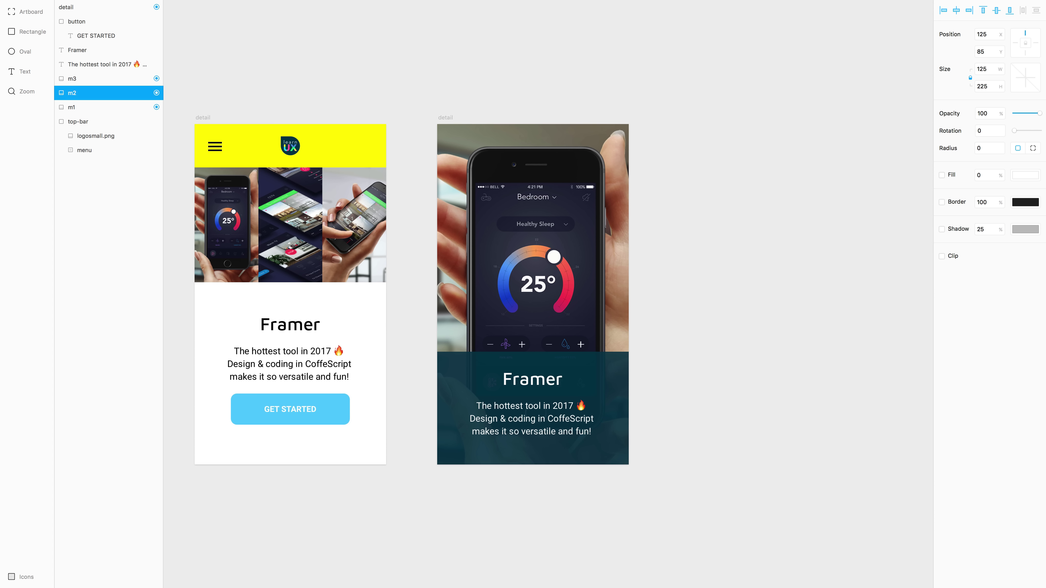
left_click(290, 239)
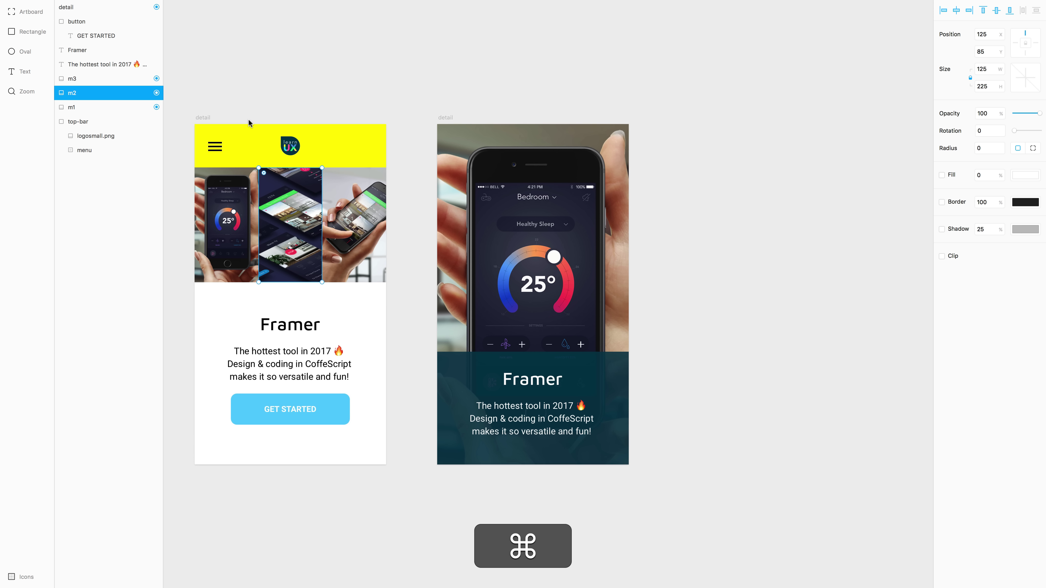
Switch to the code view and walk through the prototype preview from the home screen via the list to the detail screen.
key("super+2")
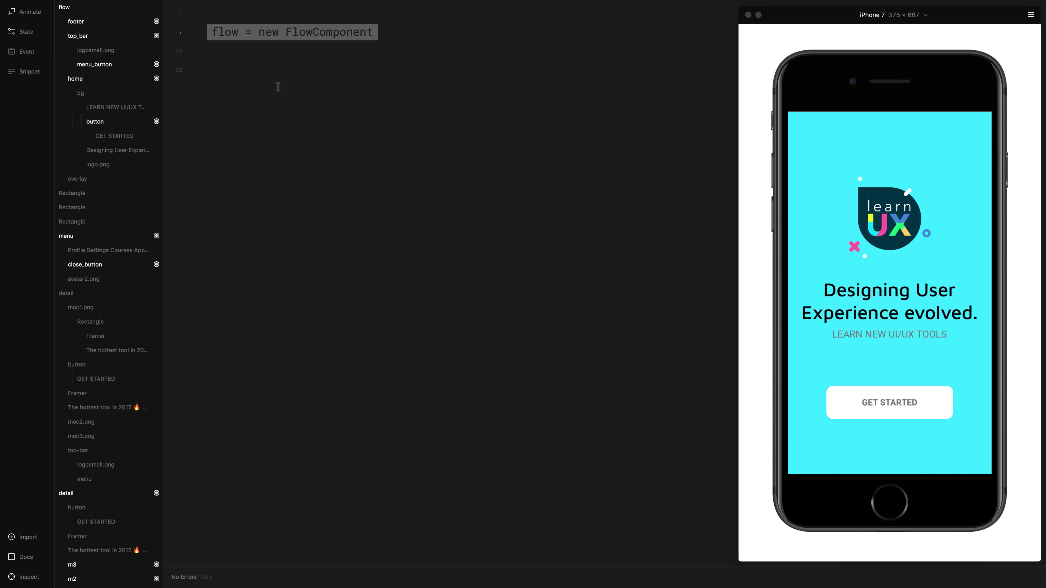
left_click(884, 406)
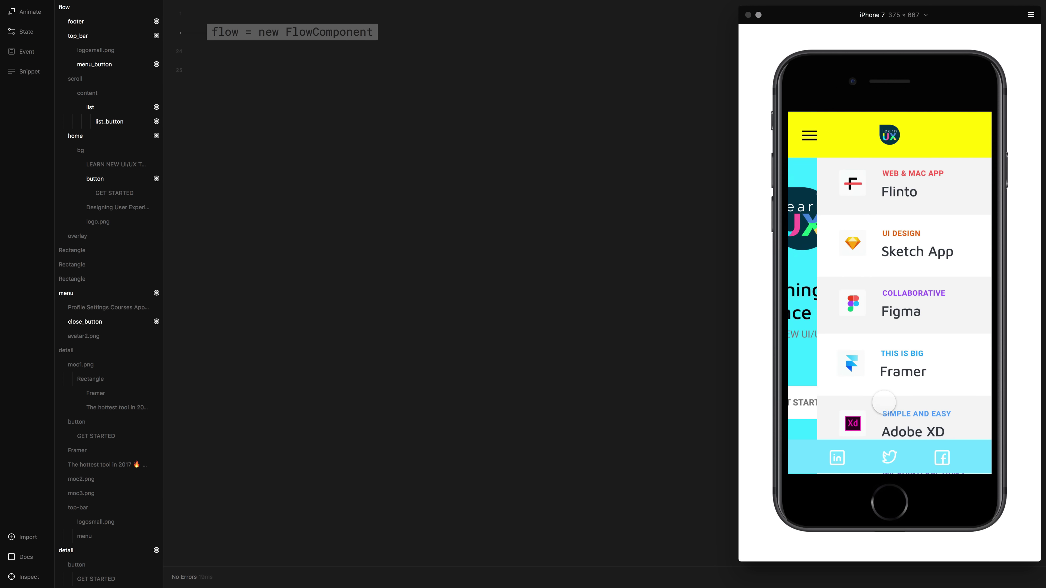
left_click(862, 323)
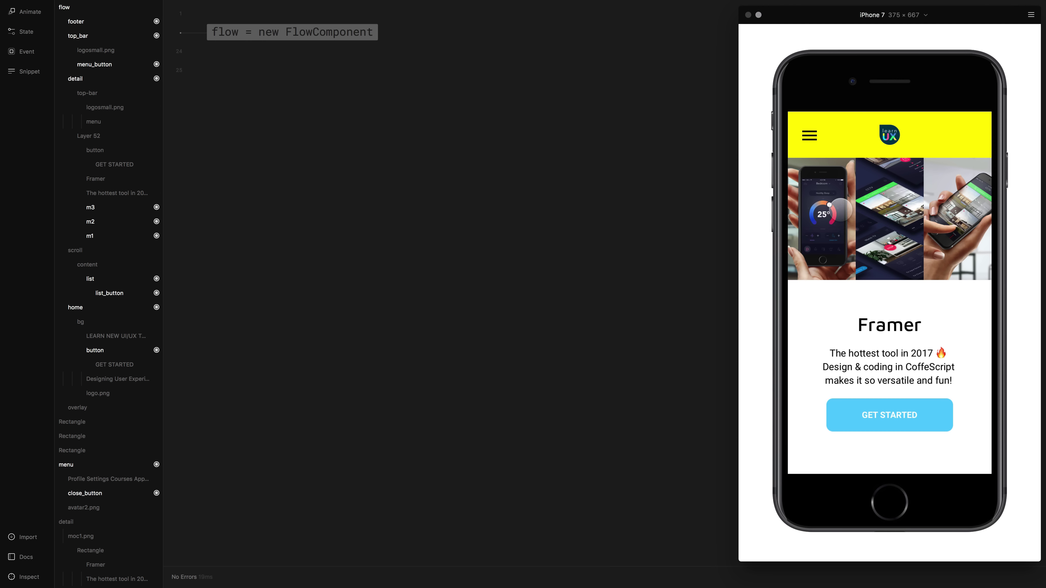
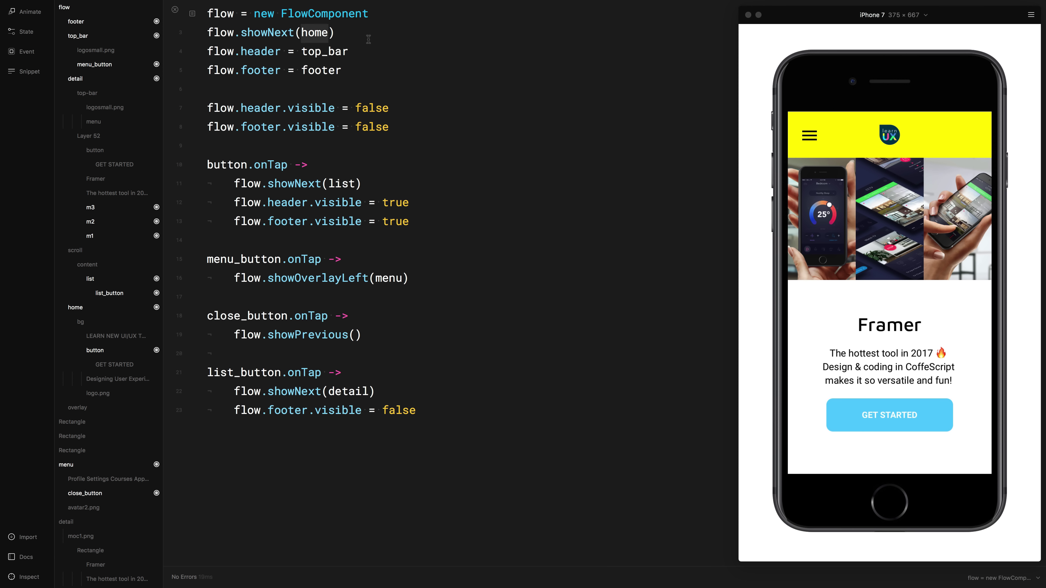
Change the flow.showNext argument to detail so the prototype starts on the detail screen, and fold the flow code.
type("detail")
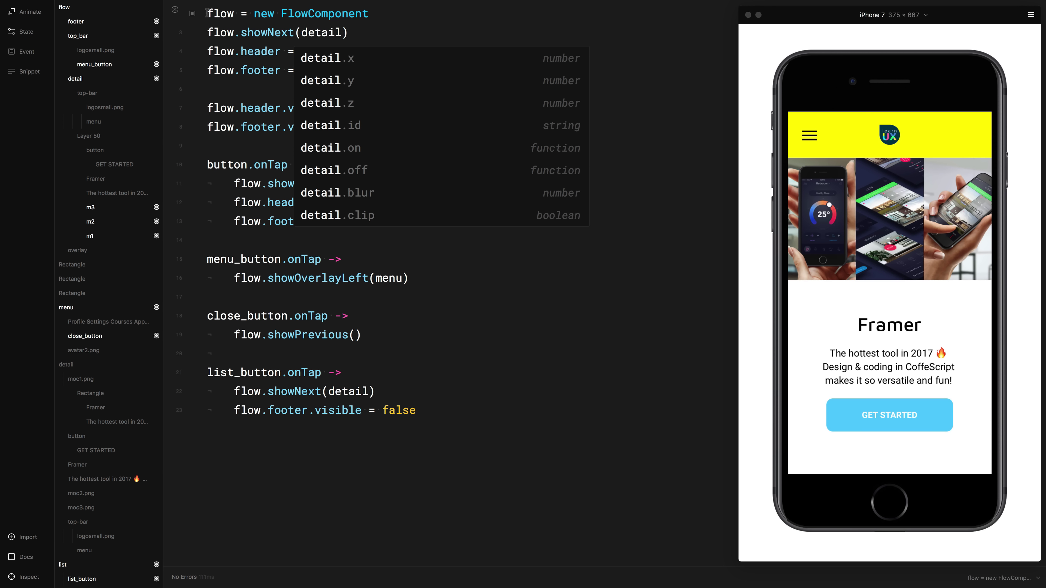
left_click(176, 11)
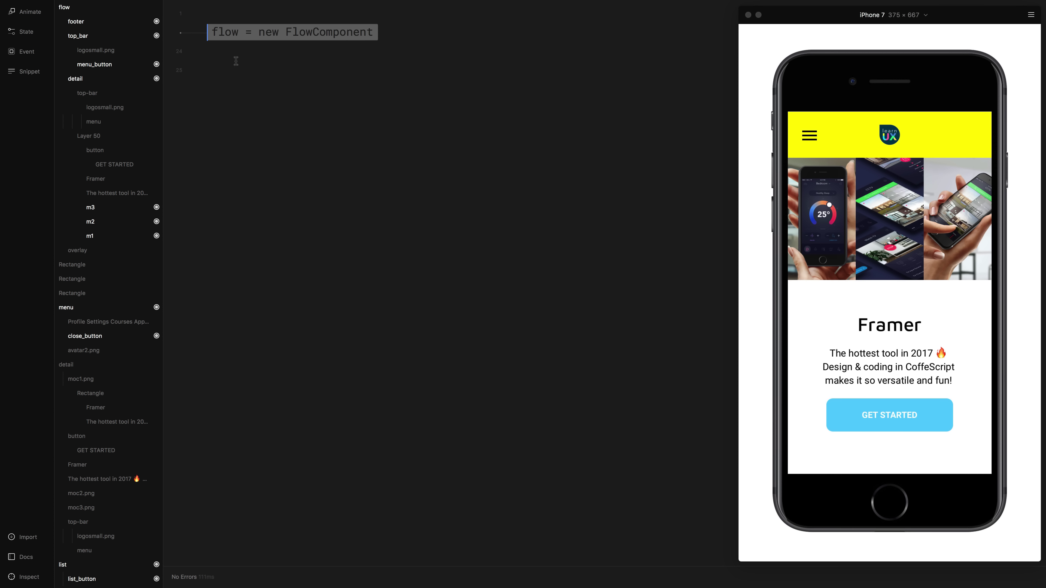
Start an m1.states assignment on a new line below the folded flow code.
left_click(246, 77)
type("m1")
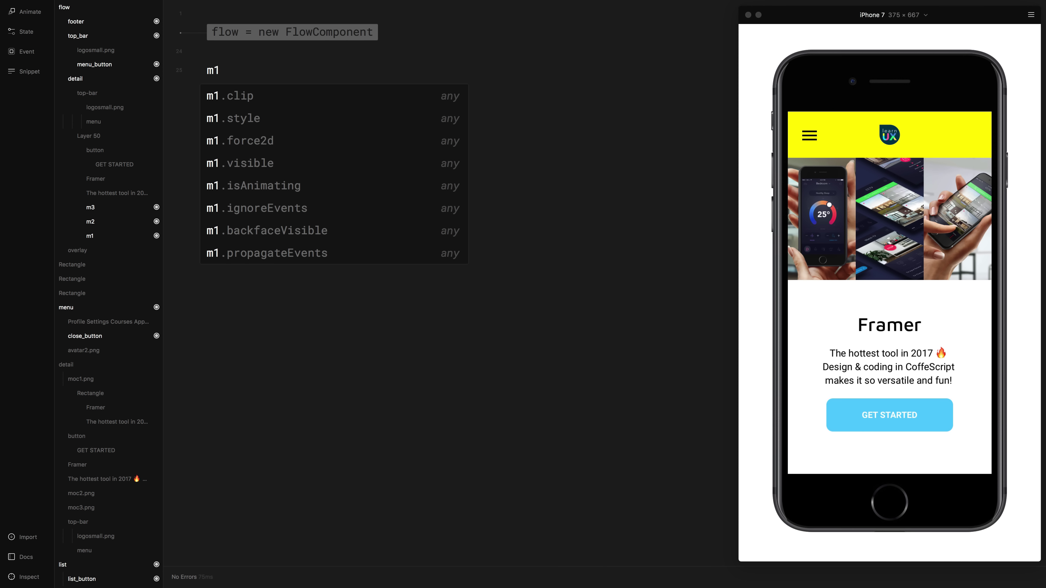
type("31.")
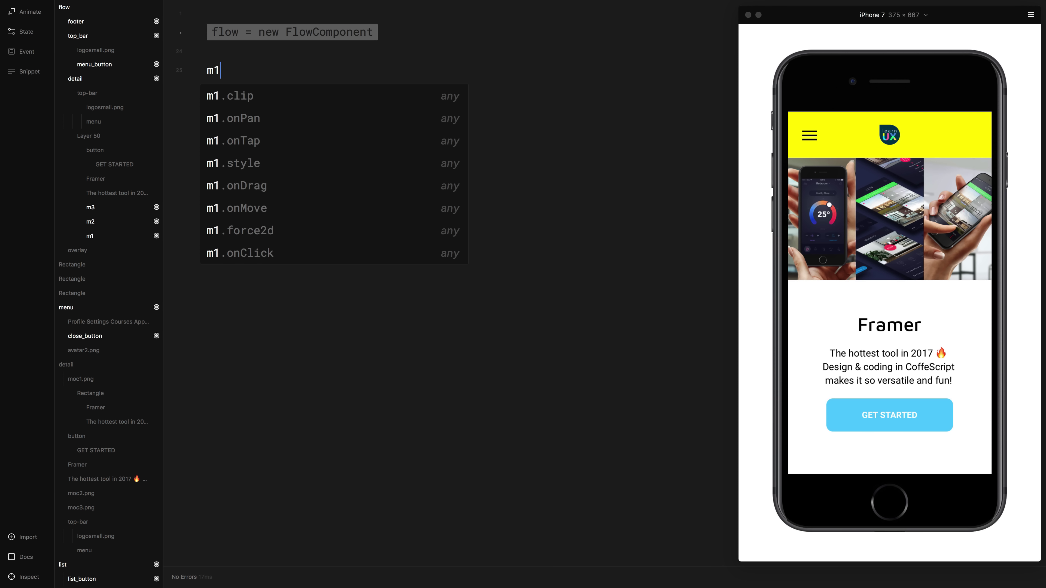
type("s")
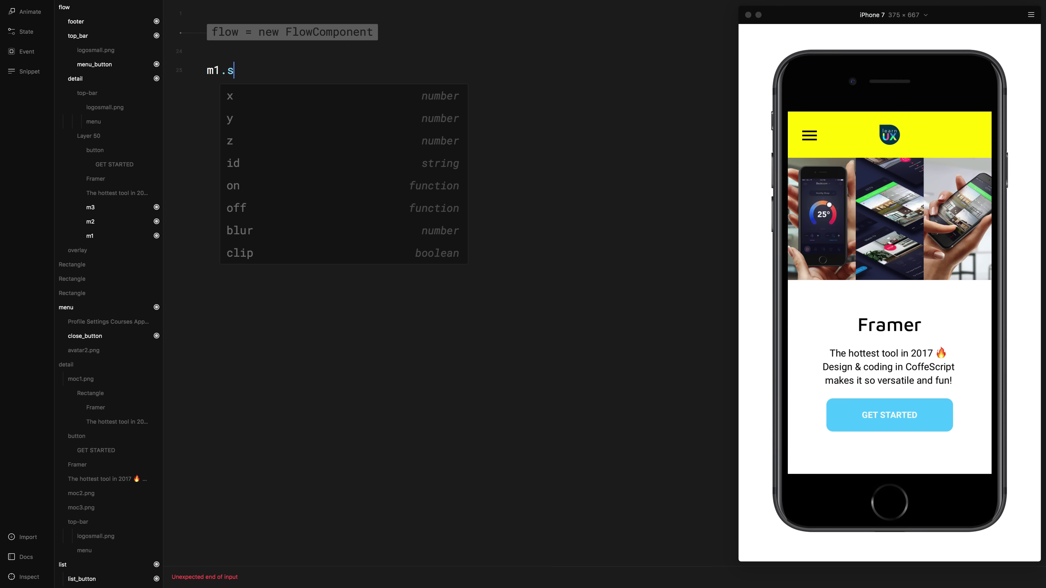
type("toa")
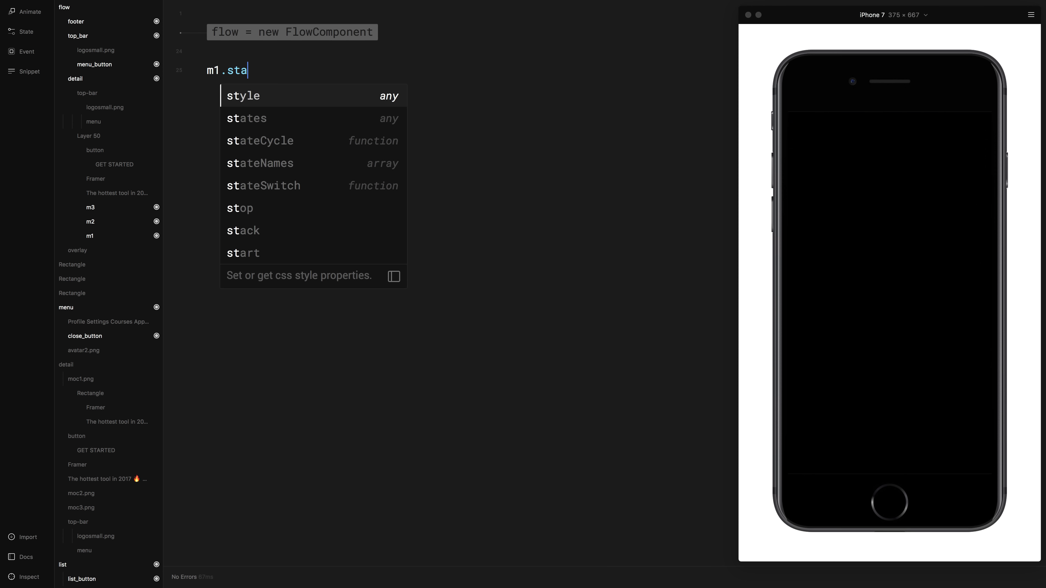
key("Return")
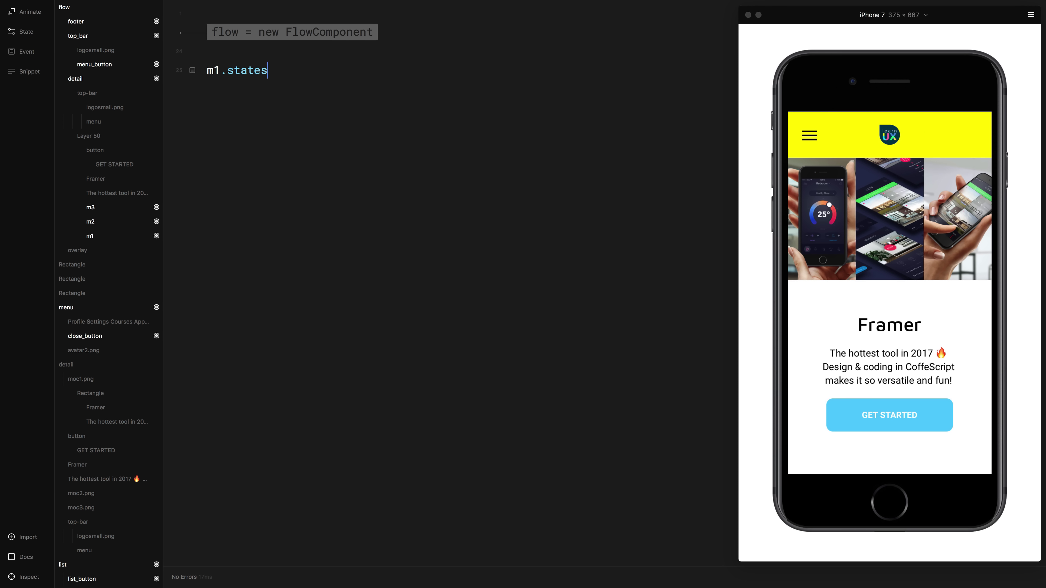
type("=")
Define a show state inside m1.states with its frame set to Screen.frame.
key("Return")
type("show:")
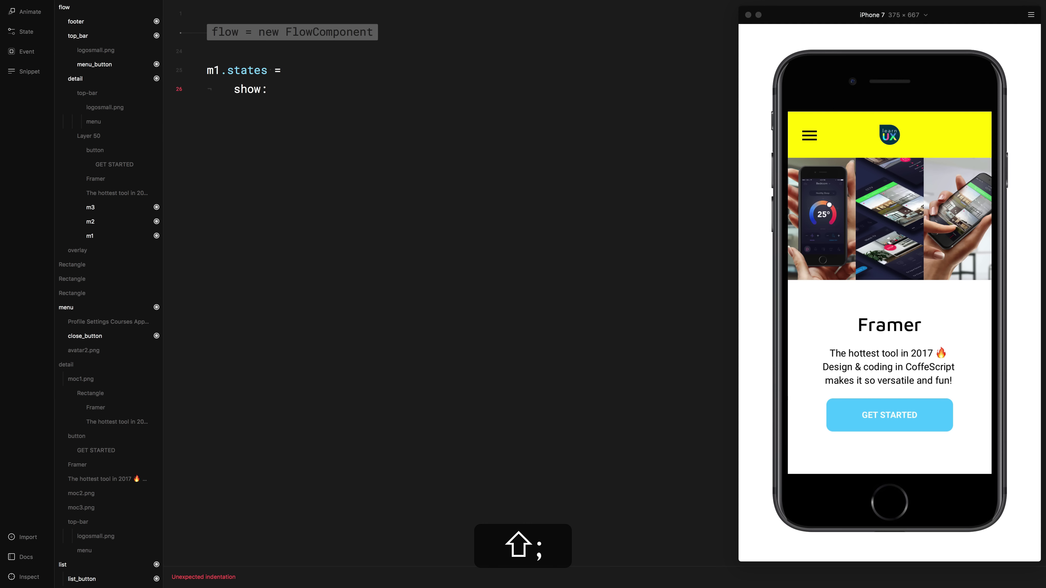
key("Return")
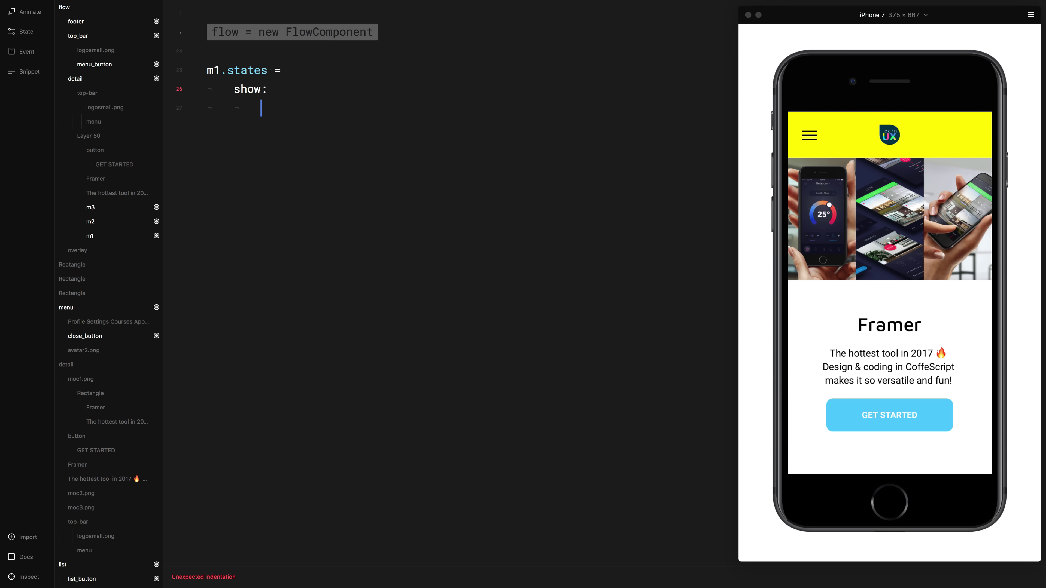
type("fra")
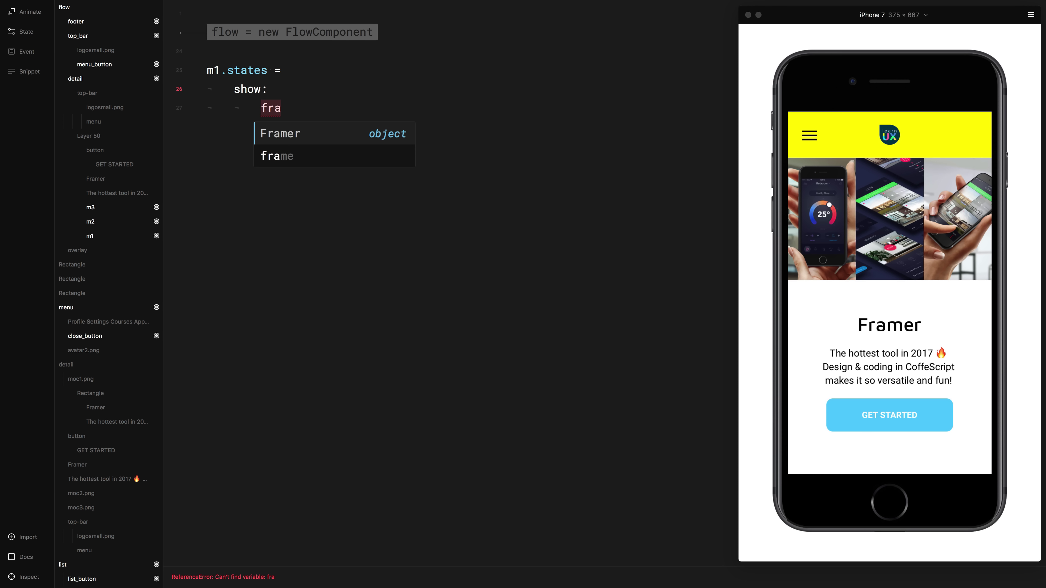
type("me: ")
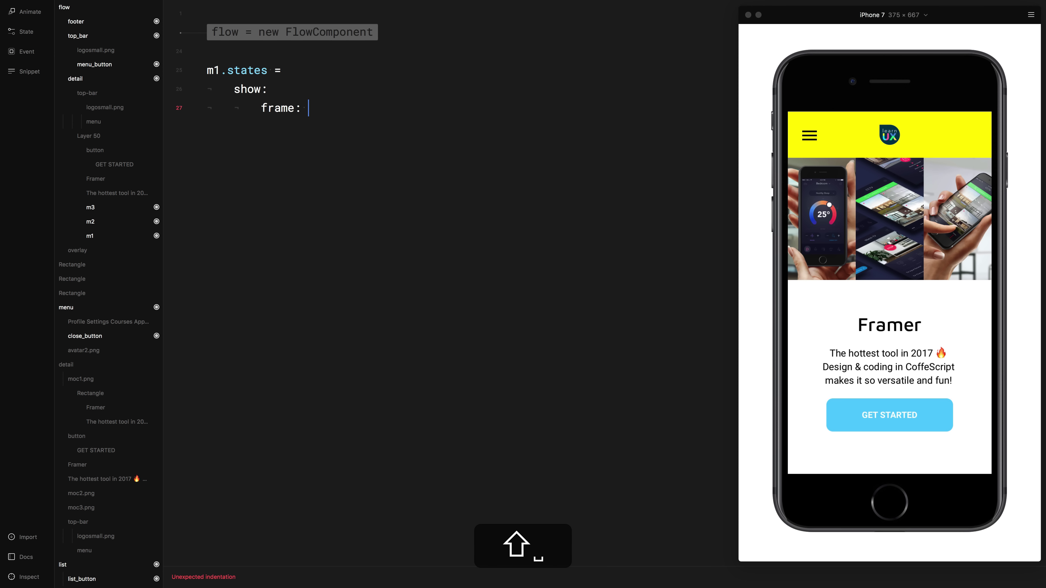
type("Screen.")
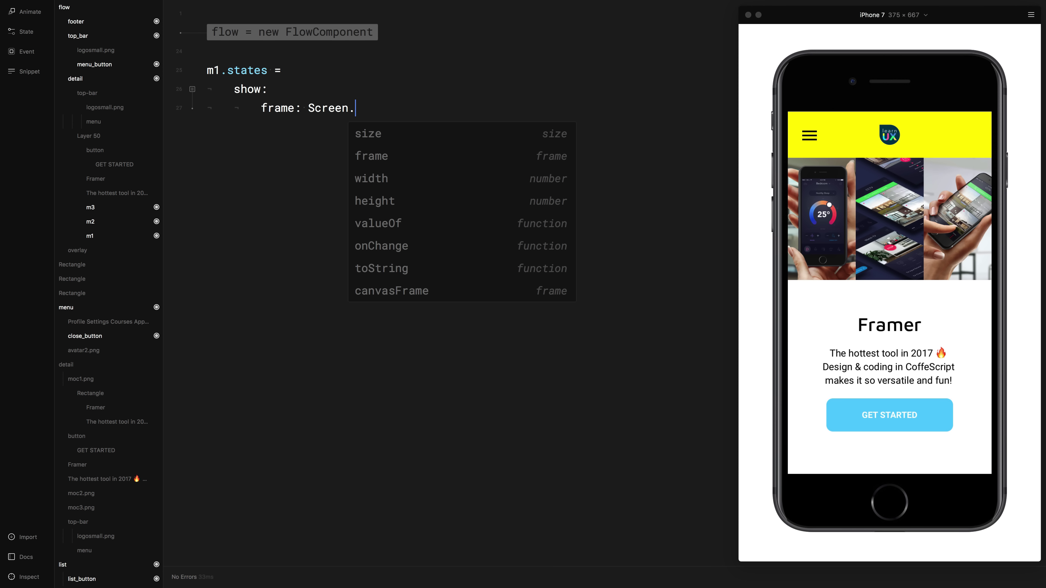
type("frame")
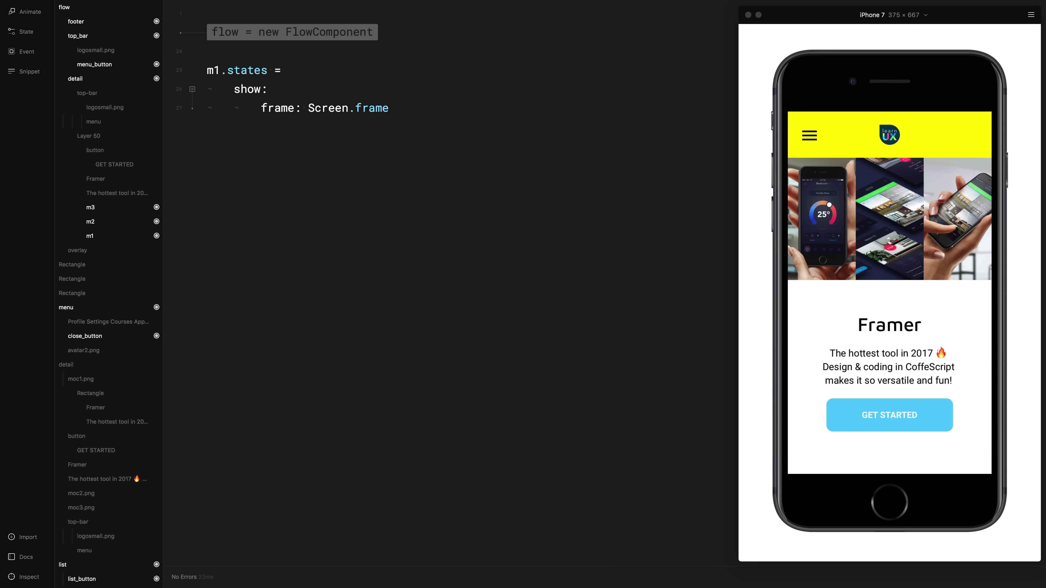
Add an m1.onTap handler below the states that calls this.stateCycle().
key("Return")
key("BackSpace")
key("BackSpace")
key("Return")
type("m1.onT")
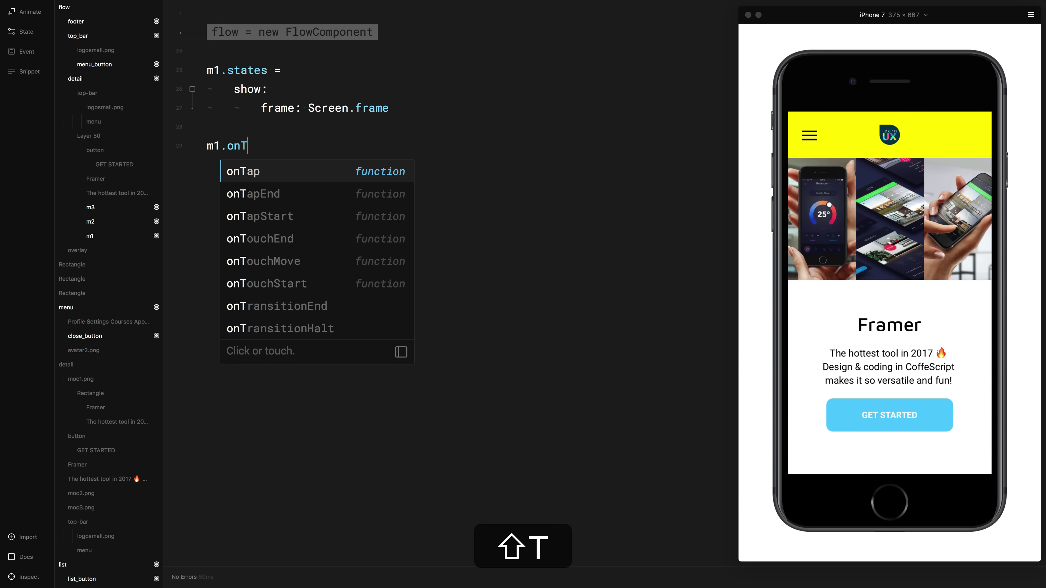
key("Return")
type(">")
key("shift+Return")
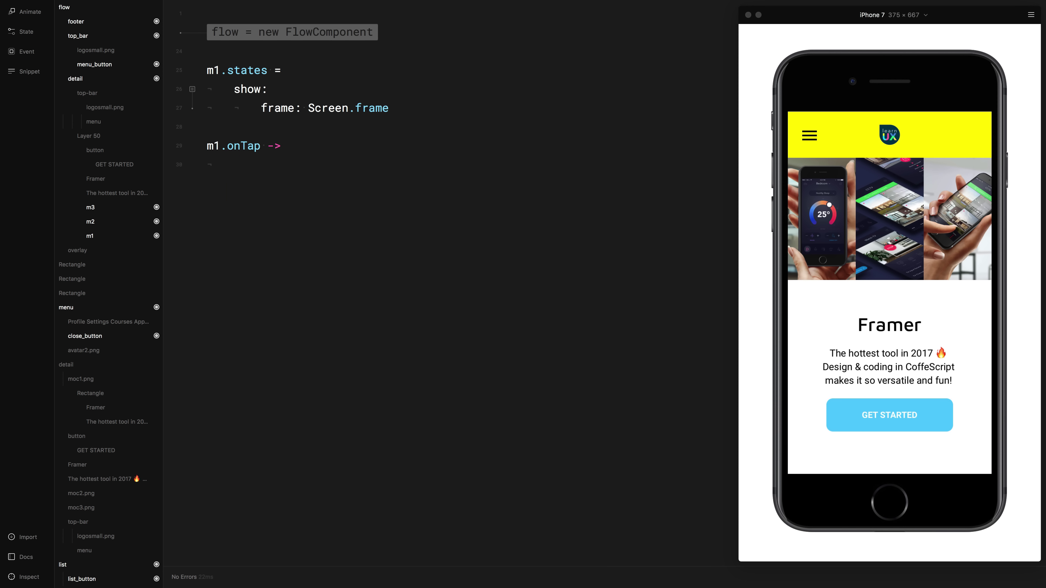
type("this.state")
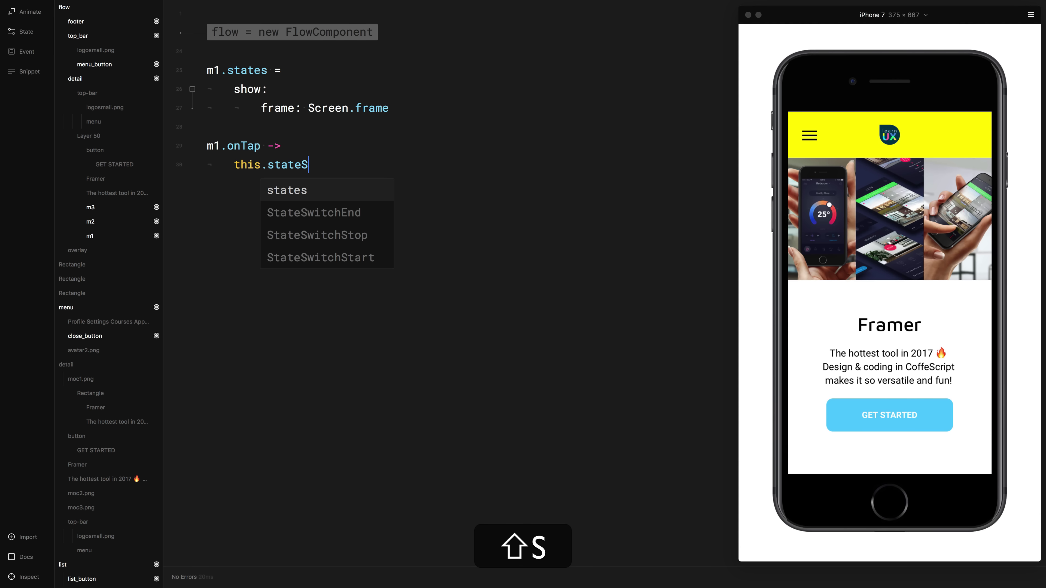
type("Cycle(")
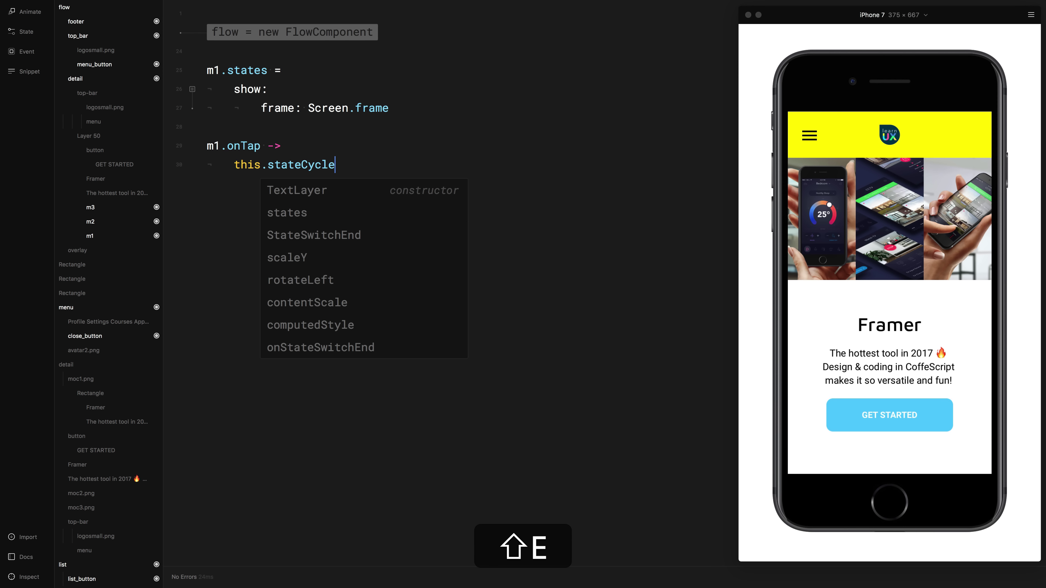
Test the m1 state cycle in the preview by tapping the first phone image repeatedly to enlarge and shrink it.
left_click(821, 222)
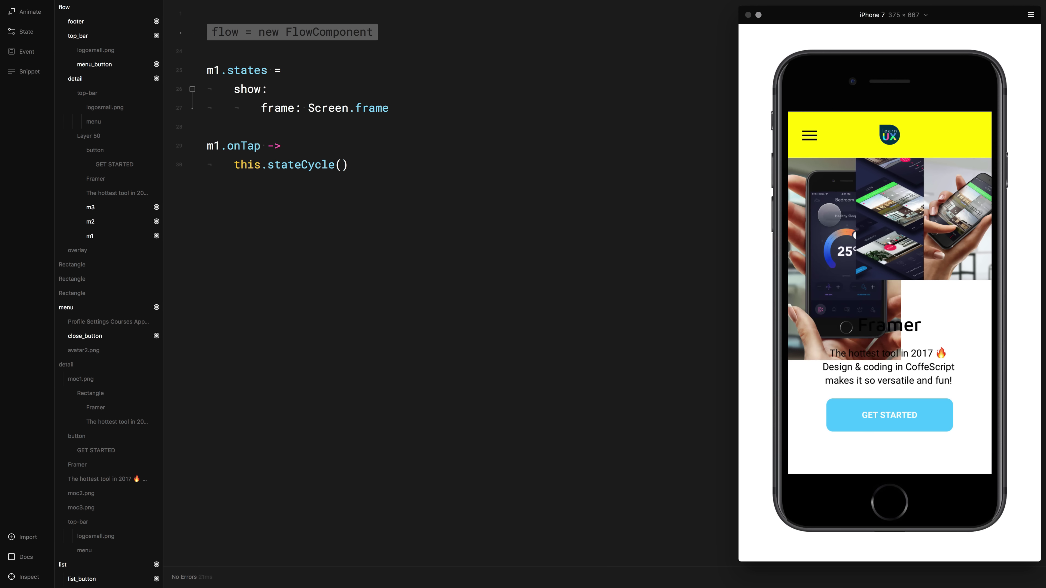
left_click(820, 222)
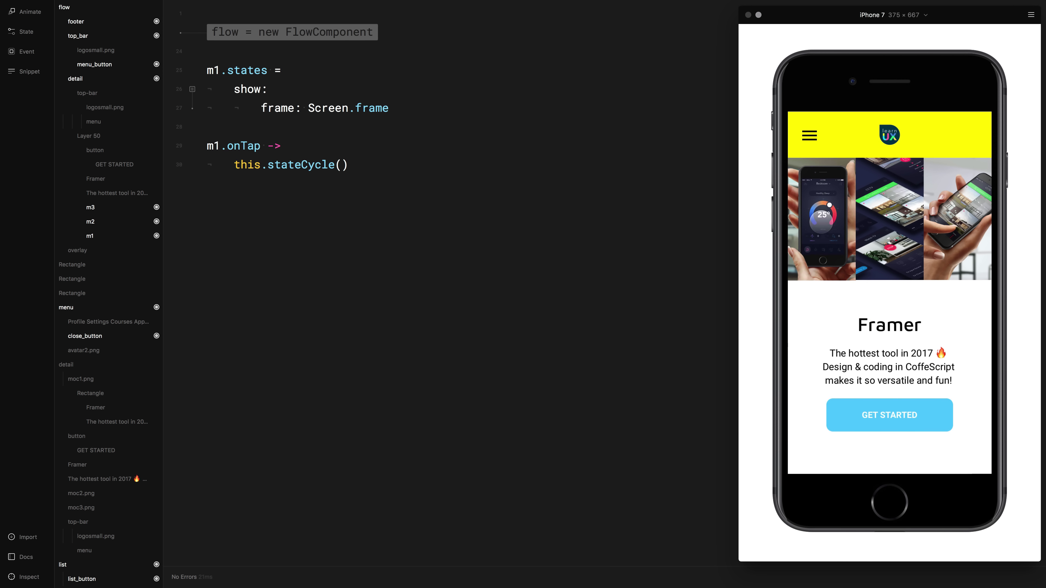
left_click(821, 222)
left_click(821, 223)
left_click(255, 91)
left_click(820, 212)
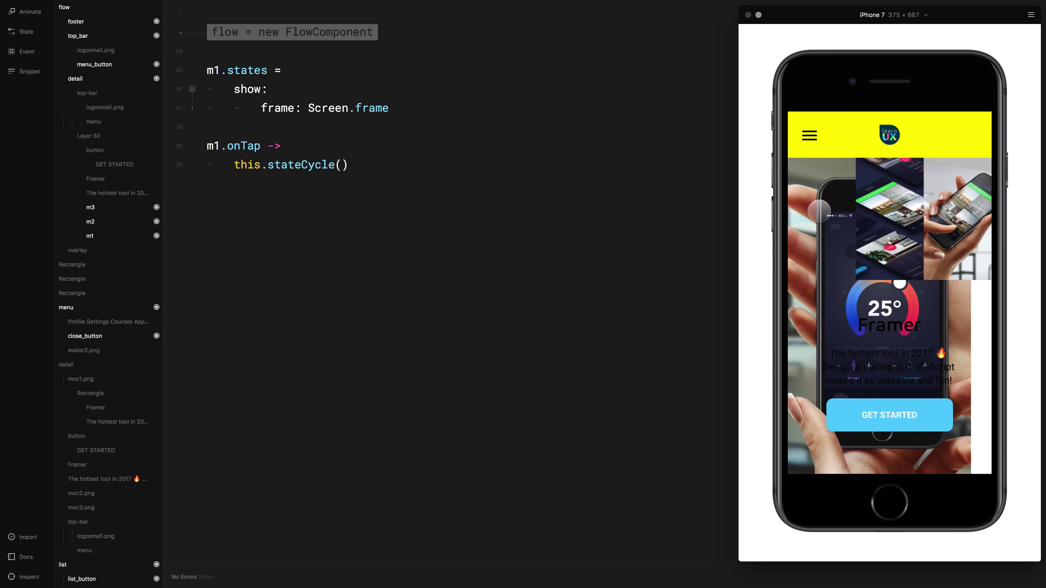
left_click(819, 211)
left_click(820, 212)
left_click(819, 212)
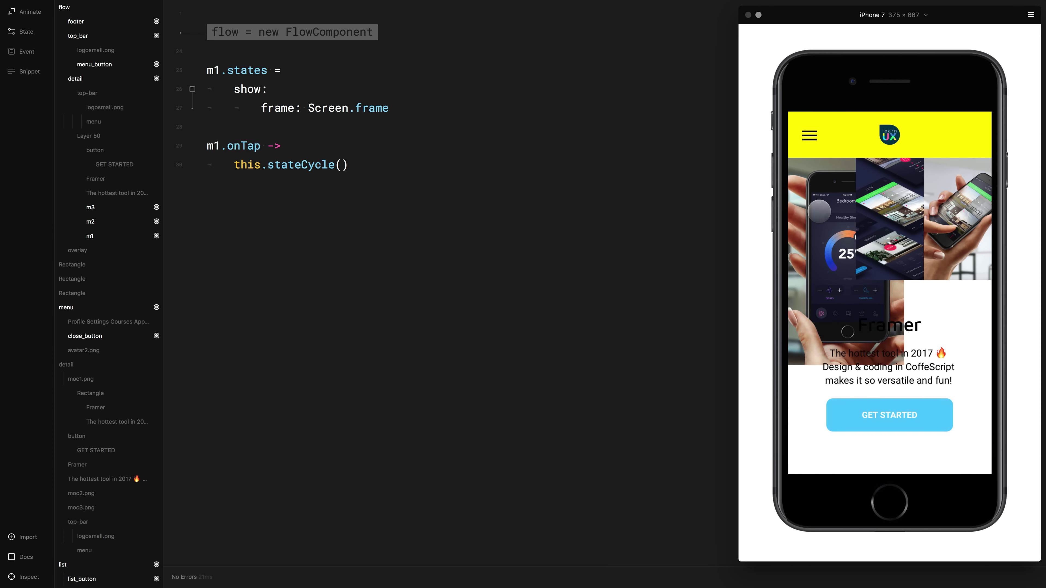
Insert this.bringToFront() above this.stateCycle() in the m1.onTap handler.
left_click(403, 165)
key("Return")
key("Up")
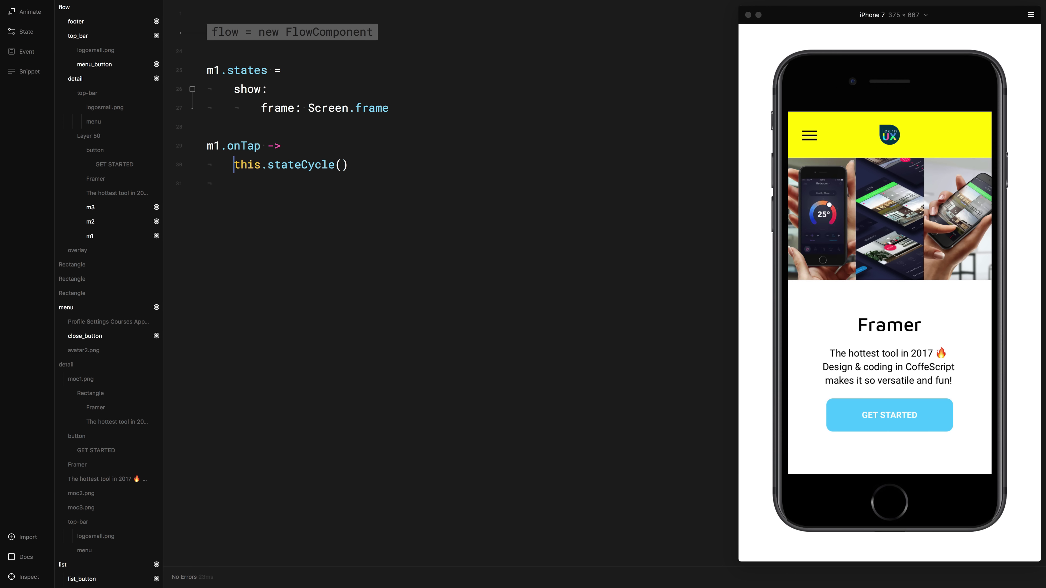
key("Return")
type("this.")
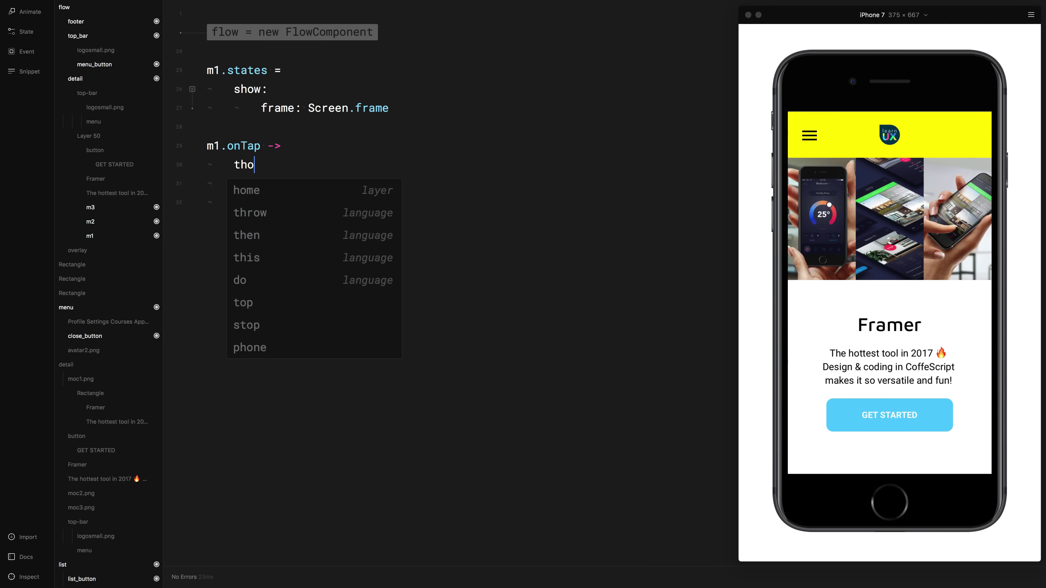
type("br")
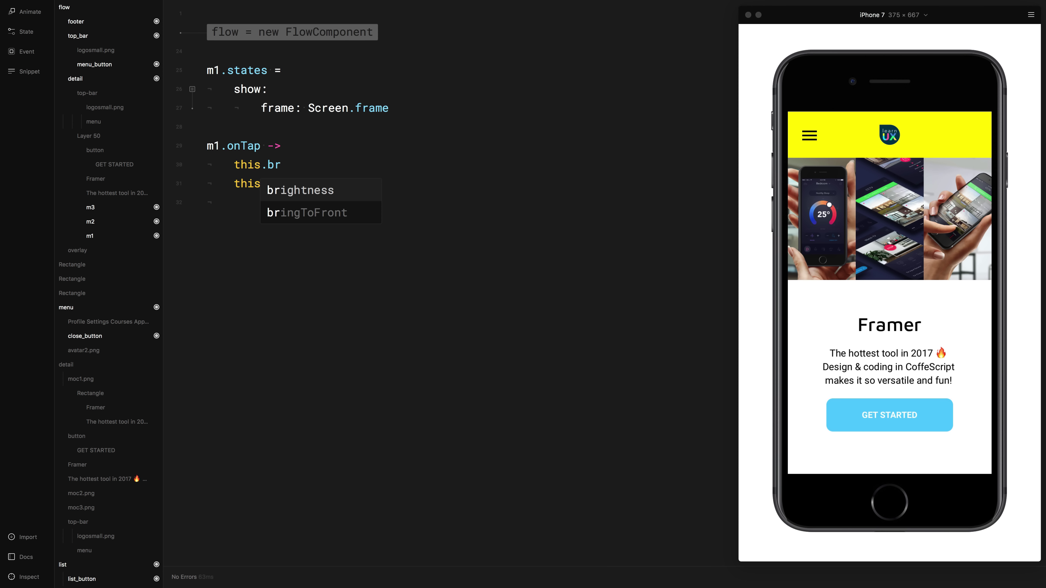
key("Down")
key("Return")
type("(")
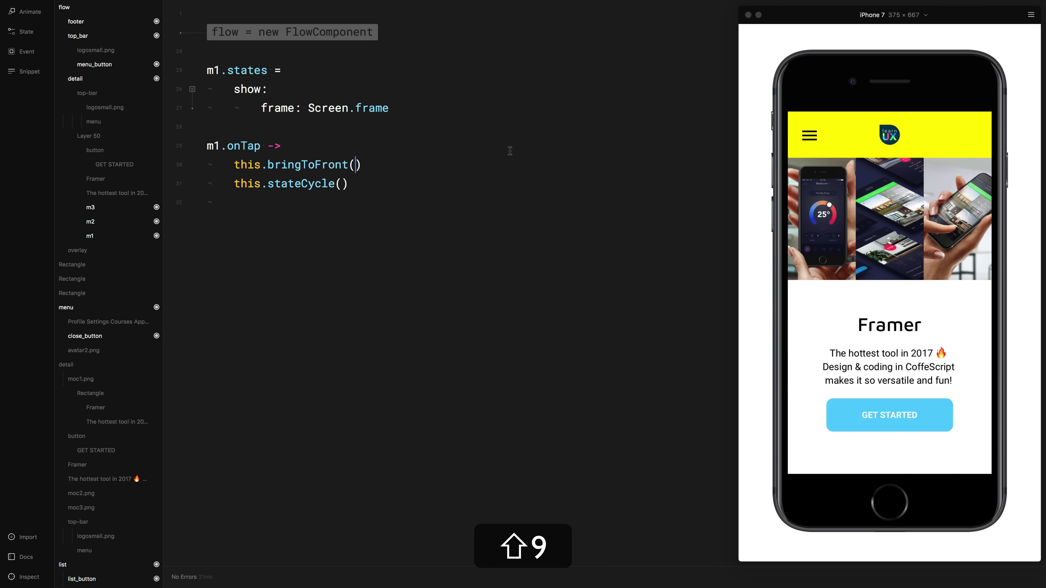
Tap the first phone image in the preview to check its layer order while it enlarges and shrinks.
left_click(823, 221)
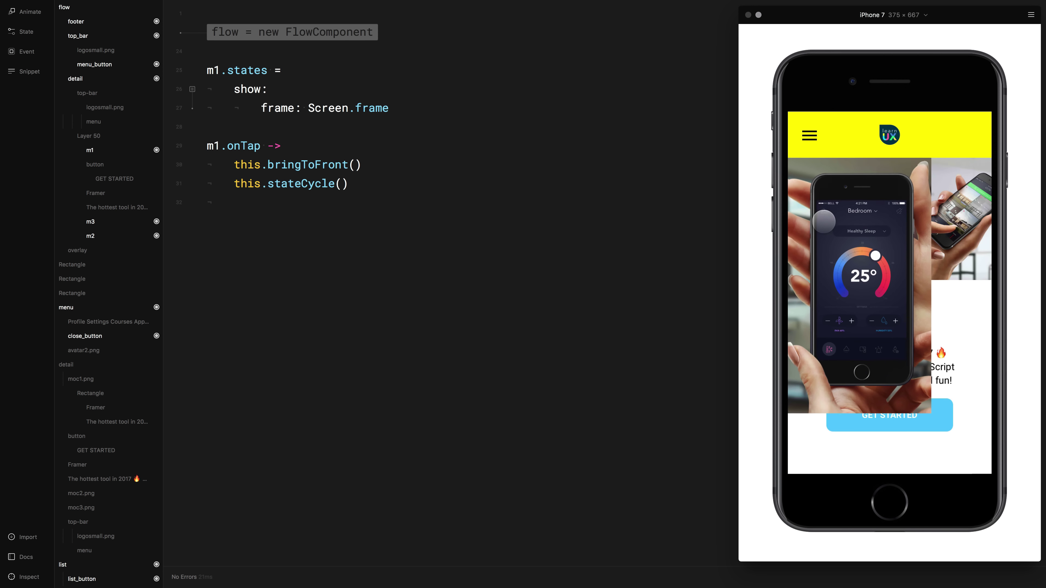
left_click(823, 221)
left_click(824, 221)
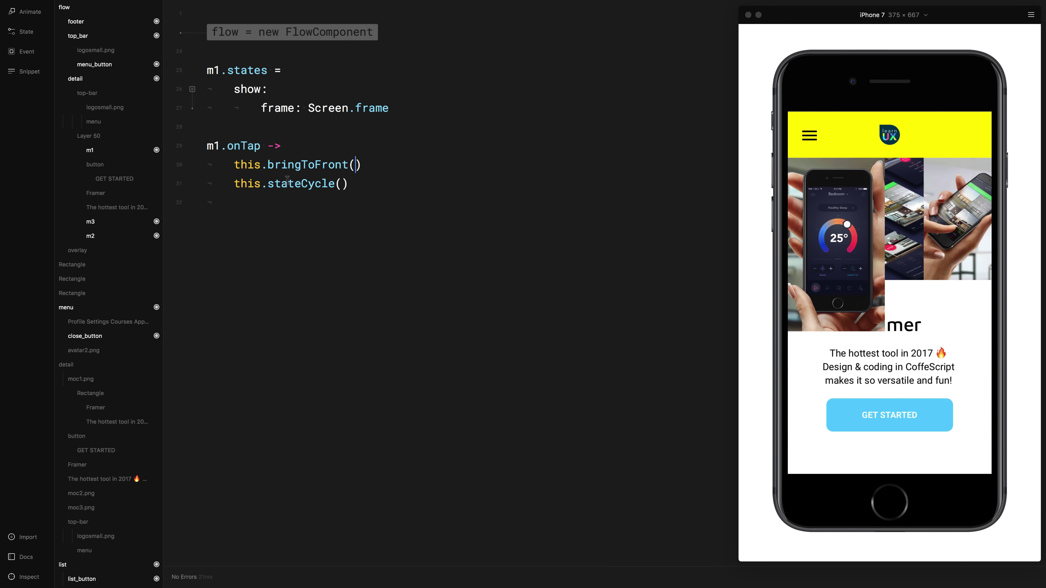
Replace this with the @ shorthand in both the bringToFront and stateCycle calls of the m1.onTap handler.
double_click(247, 167)
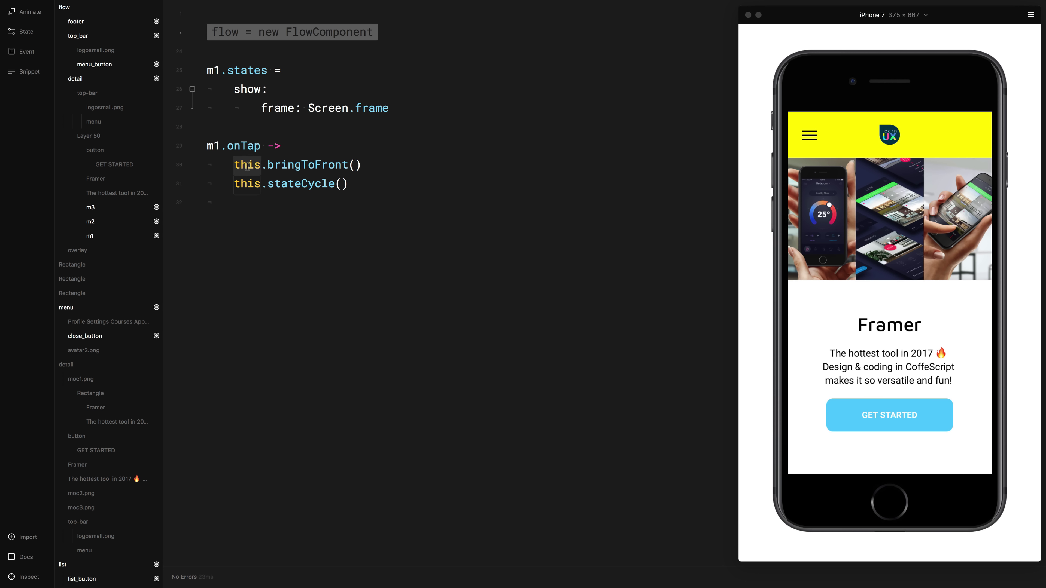
type("@")
left_click_drag(257, 184, 235, 187)
type("@")
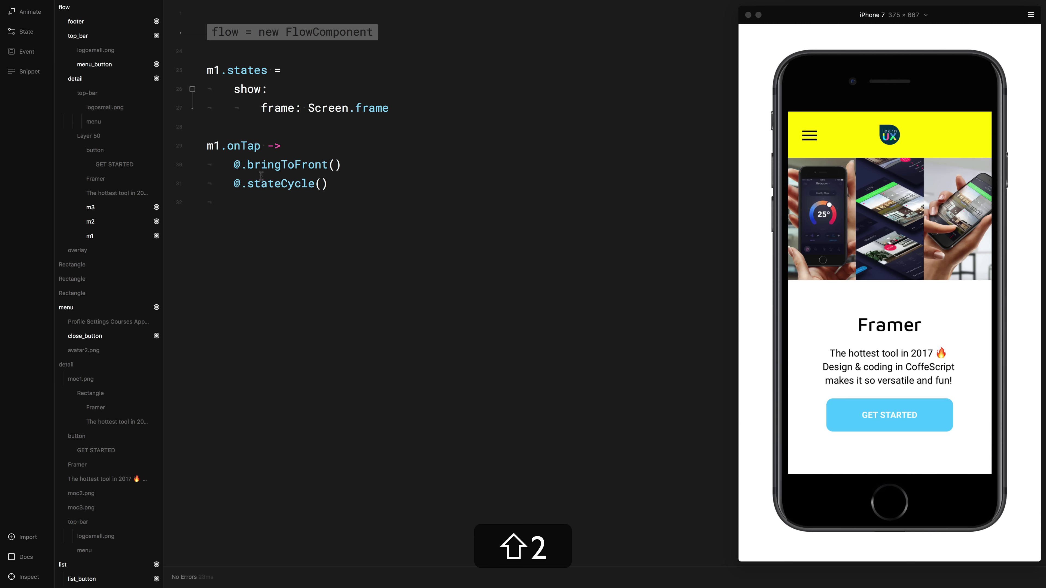
Retest the m1 tap animation in the preview with the @ shorthand in place.
left_click(840, 268)
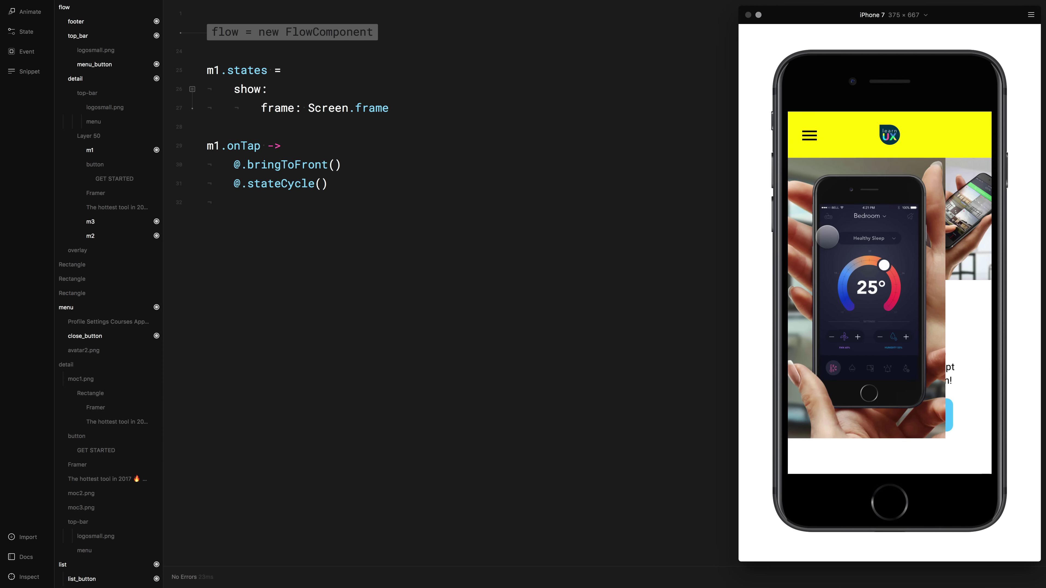
left_click(827, 237)
left_click(832, 229)
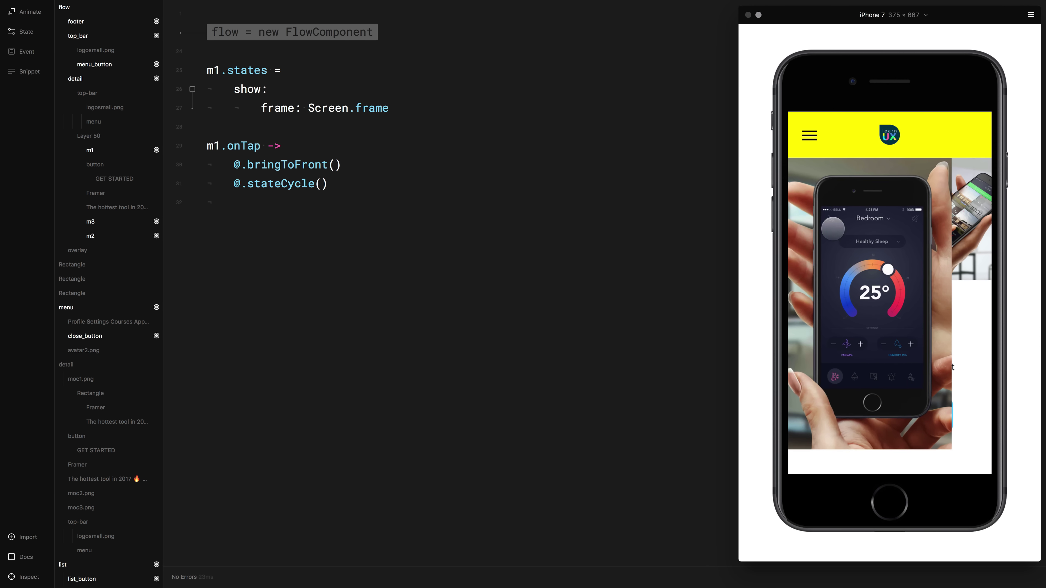
left_click(832, 231)
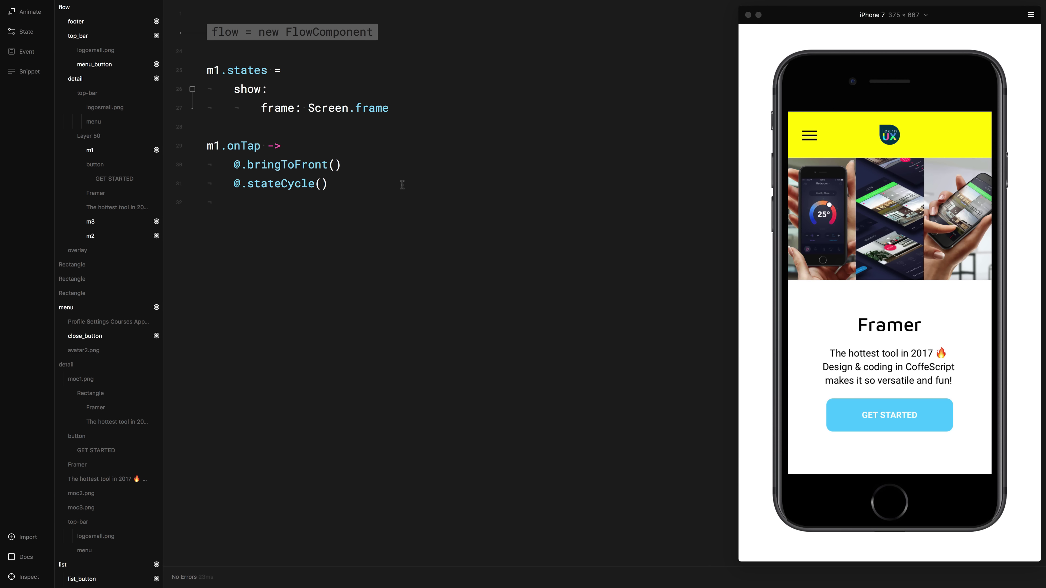
Add an options block with curve: "spring" under the frame line of m1's show state.
left_click(409, 116)
key("Return")
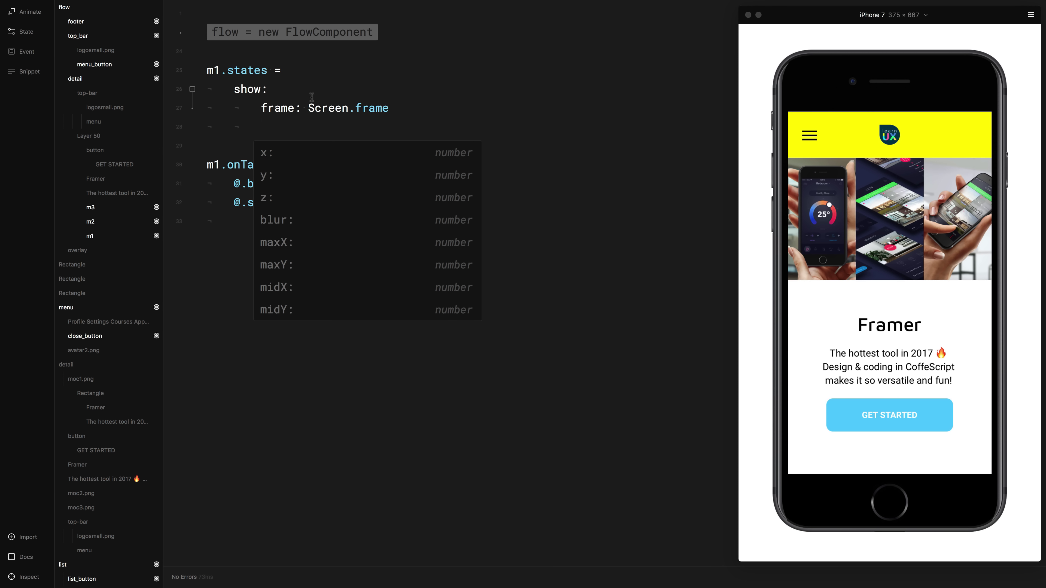
type("op")
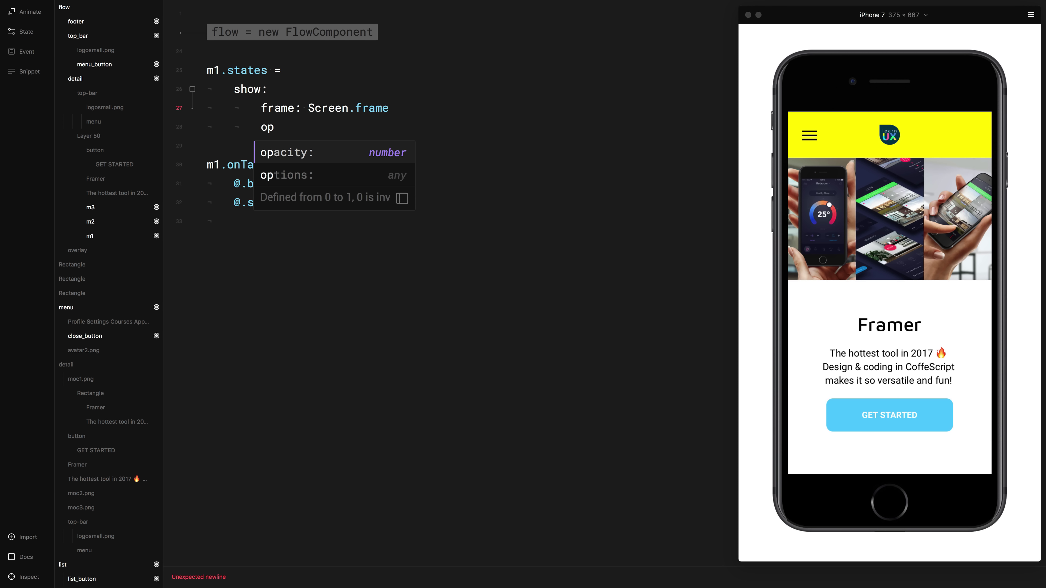
key("Down")
key("Return")
key("Return")
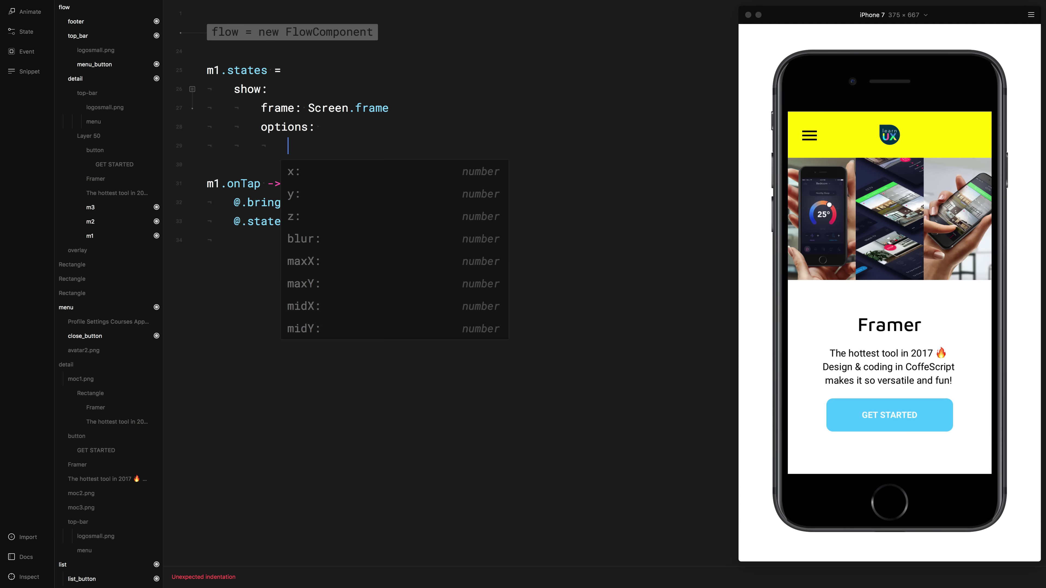
type("cur")
key("Return")
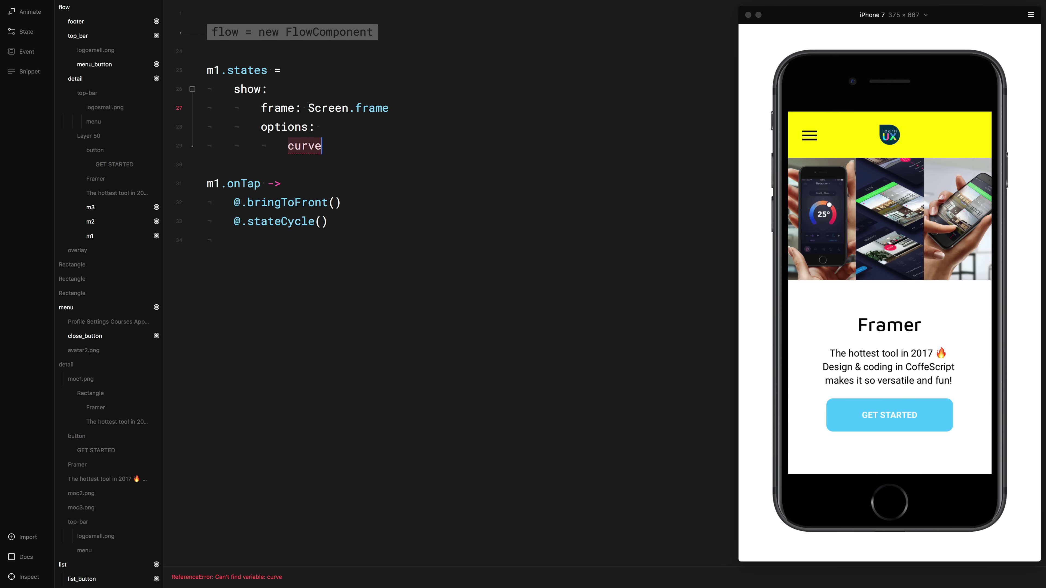
type(": \"spring")
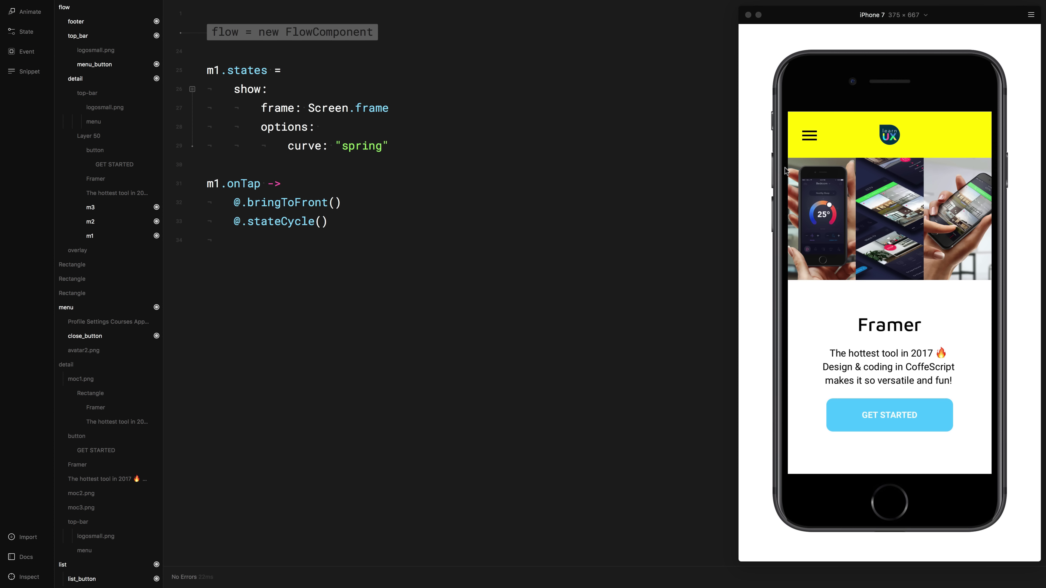
Test the m1 image's spring animation by tapping it in the preview to enlarge and shrink it.
left_click(807, 187)
left_click(807, 188)
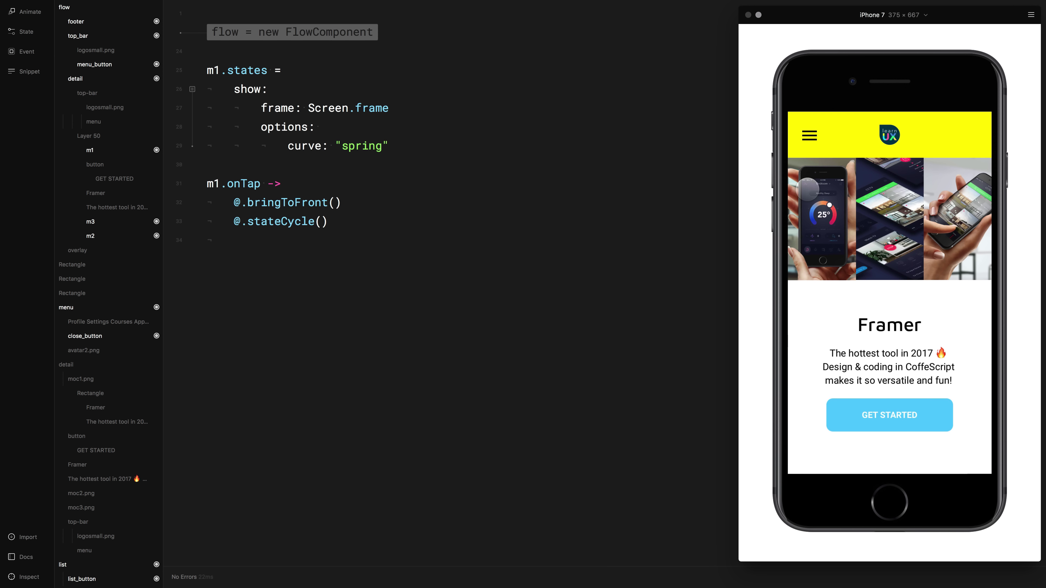
left_click(807, 187)
left_click(807, 187)
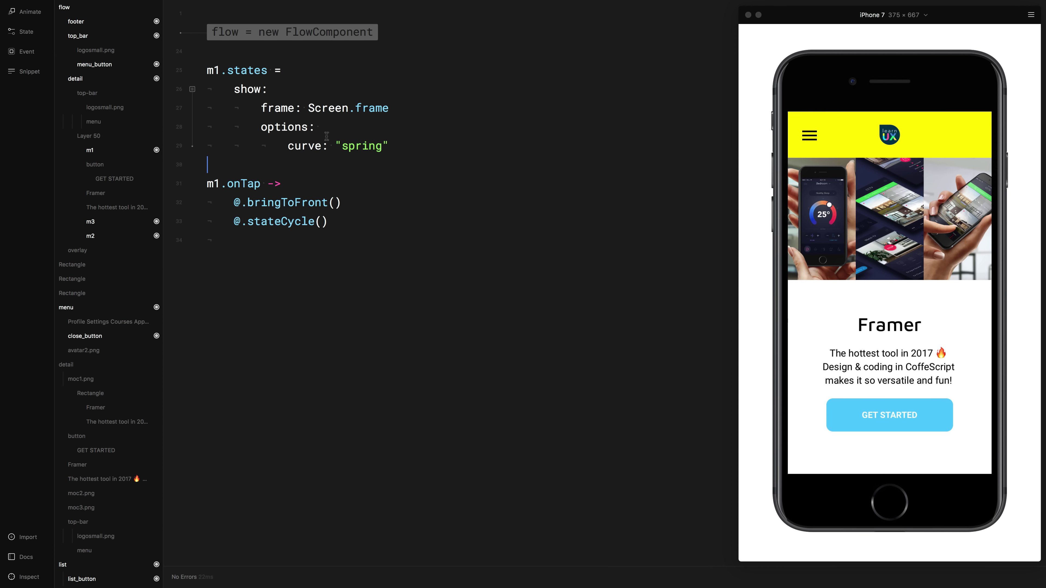
Comment out the m1.states and m1.onTap code and remove the empty comment line at its end.
left_click_drag(234, 240, 196, 78)
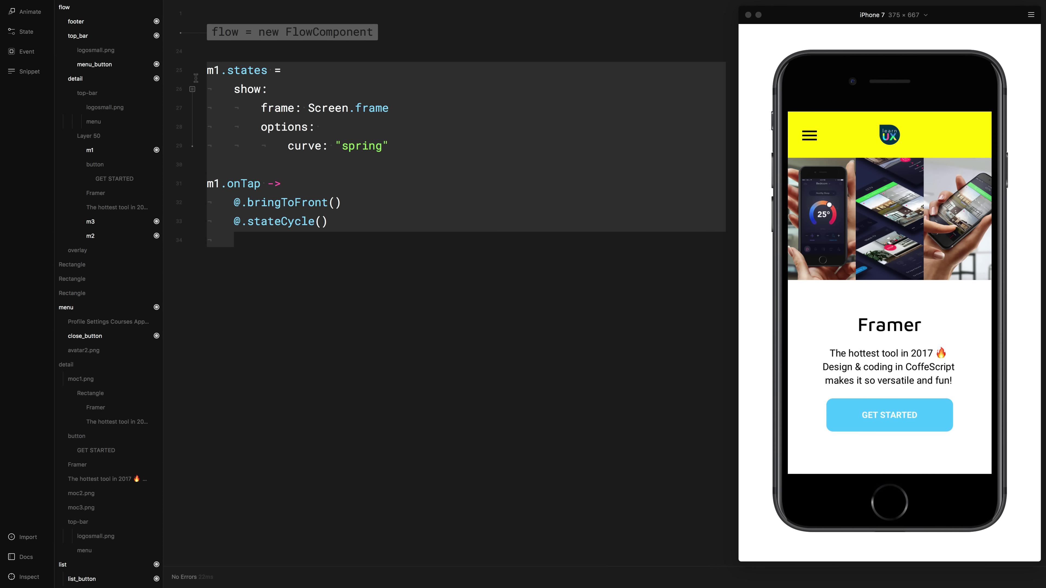
key("super+slash")
left_click(260, 100)
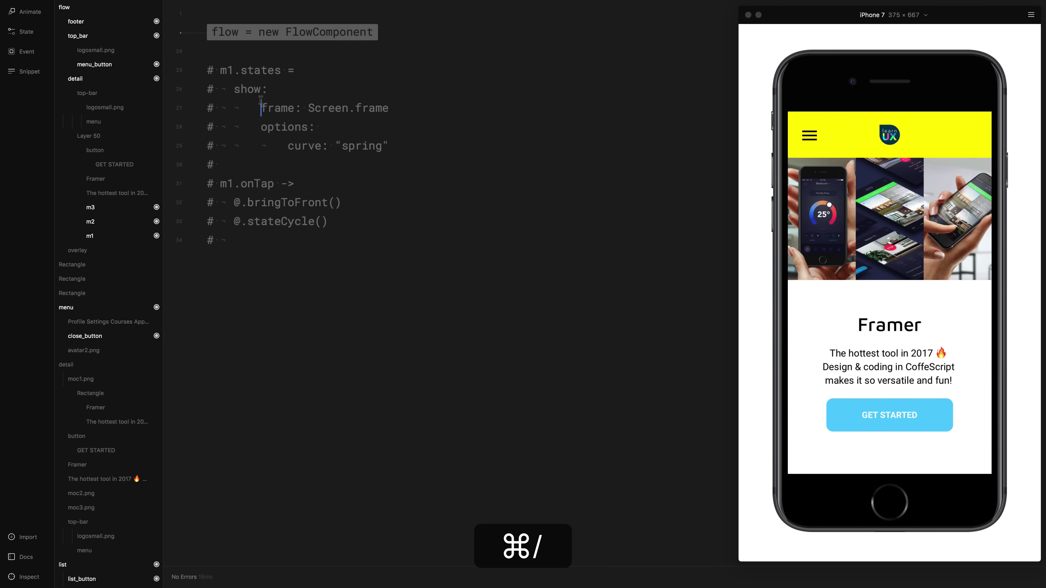
left_click(237, 240)
key("BackSpace")
key("BackSpace")
key("BackSpace")
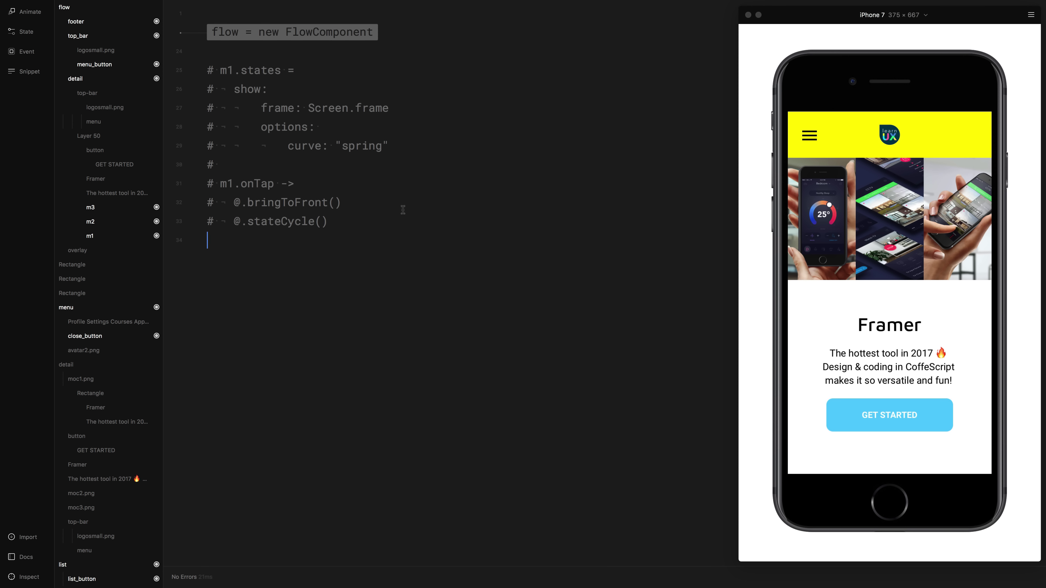
key("BackSpace")
Define the array images = [m1, m2, m3] above the commented code, with blank lines separating them.
left_click(215, 58)
key("Return")
key("Return")
key("Return")
key("Return")
key("BackSpace")
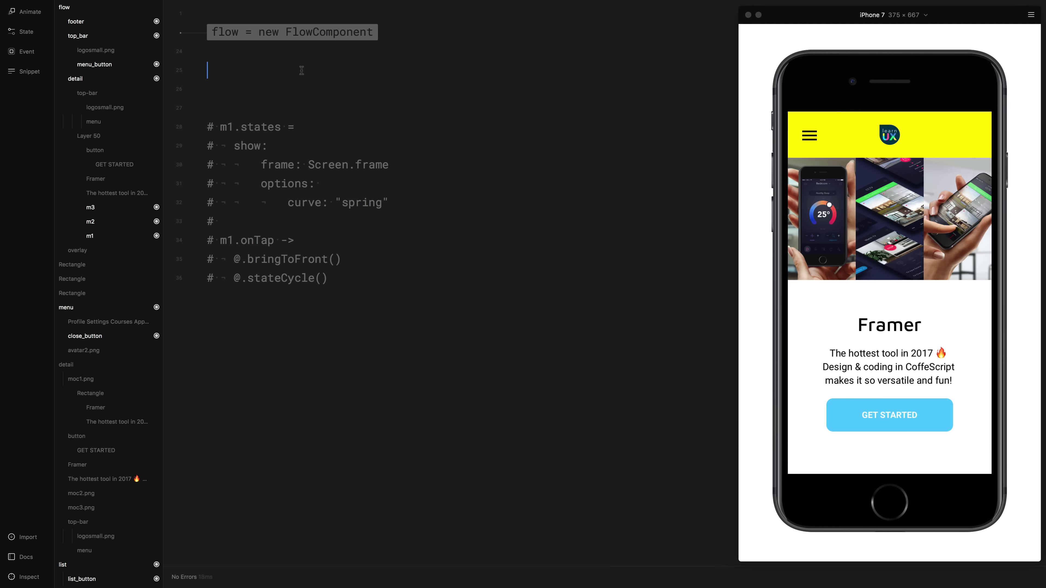
type("images ")
type("= [m")
type("1")
type("m2, m3")
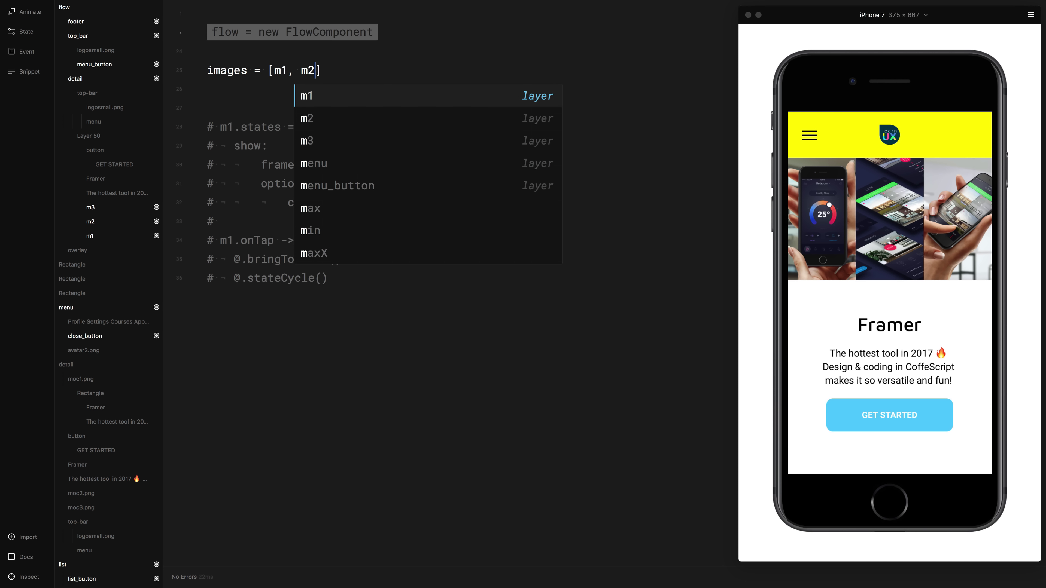
key("Right")
Add the loop header for i in [0..2] below the images array to cover its three layers.
key("Return")
key("Return")
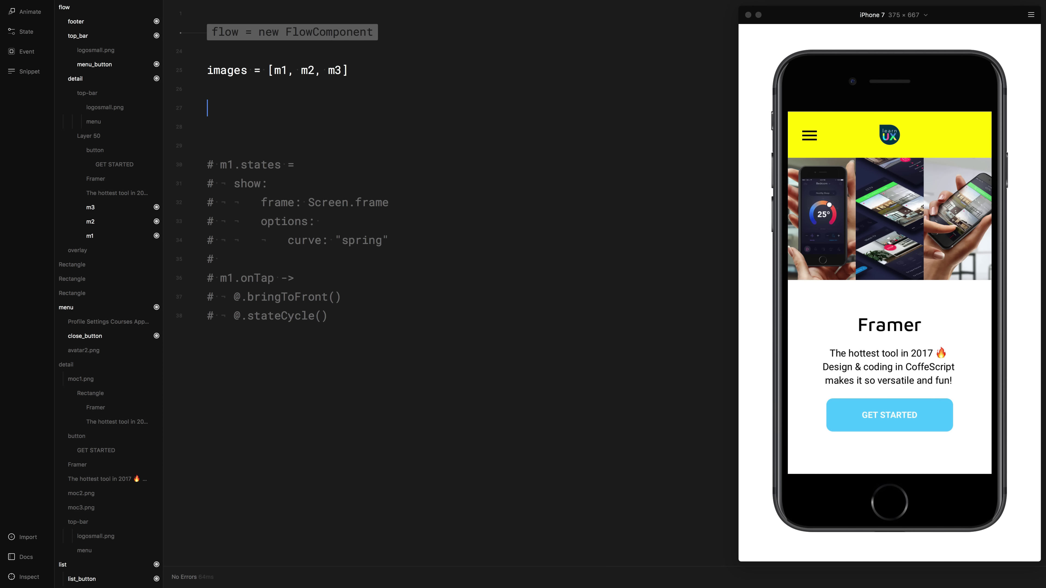
type("for i in [0..2")
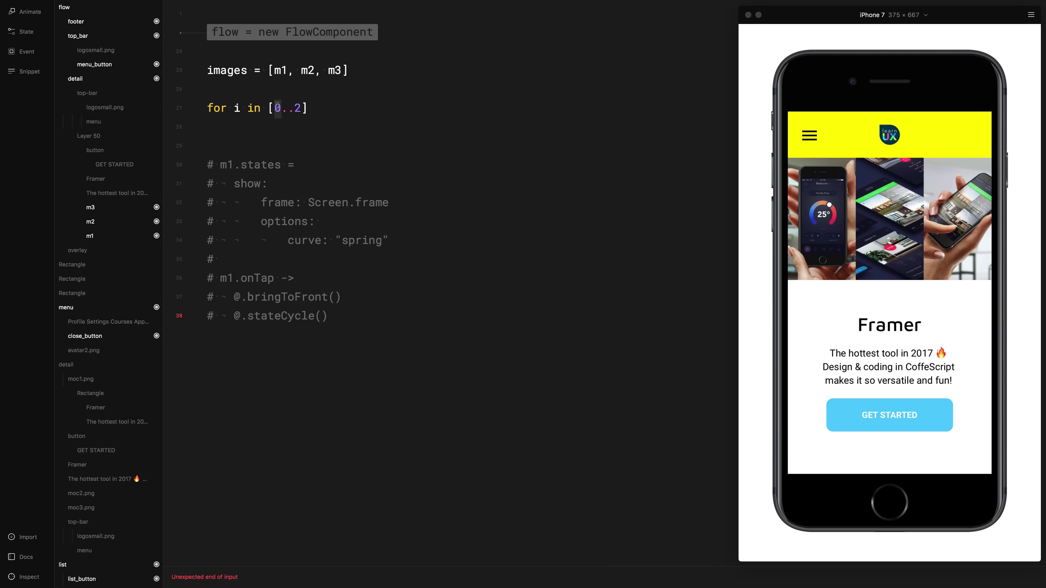
left_click_drag(283, 71, 276, 71)
left_click(315, 71)
left_click(333, 70)
left_click(322, 113)
Begin the loop body with an indented images[i].states = assignment.
key("Return")
key("Tab")
type("mo")
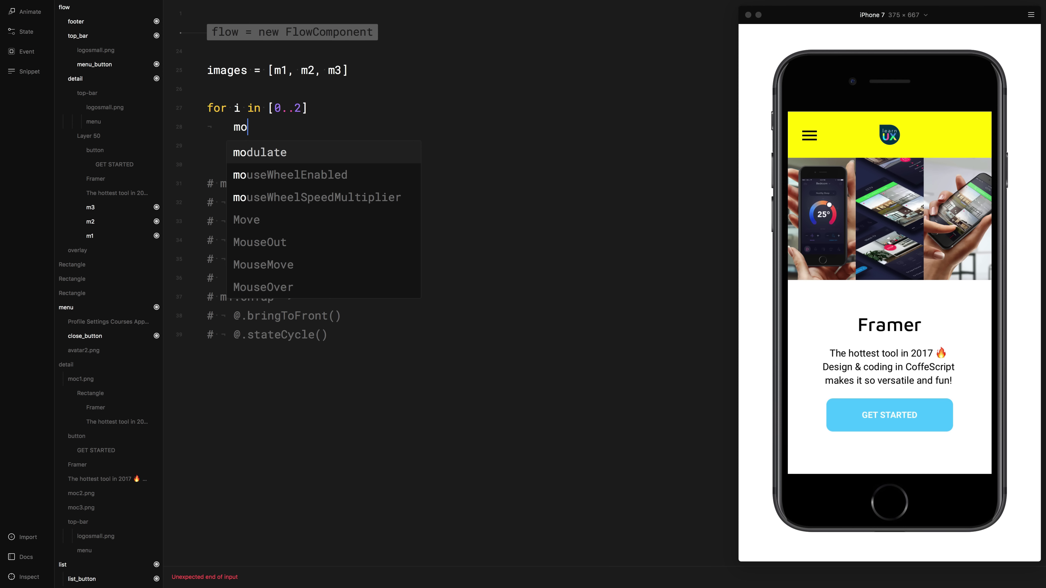
key("BackSpace")
key("BackSpace")
type("images")
type("[i]")
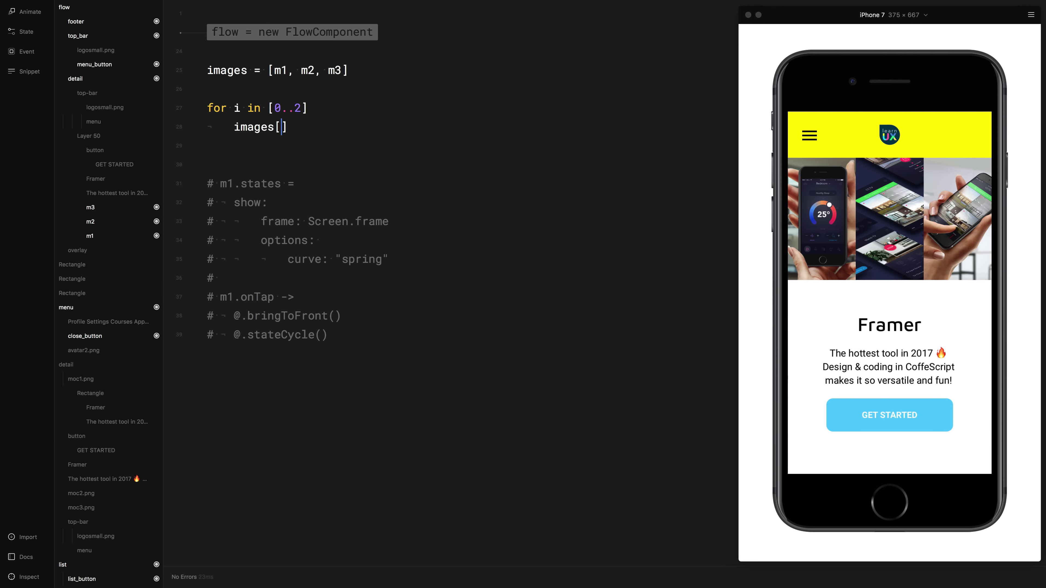
type(".st")
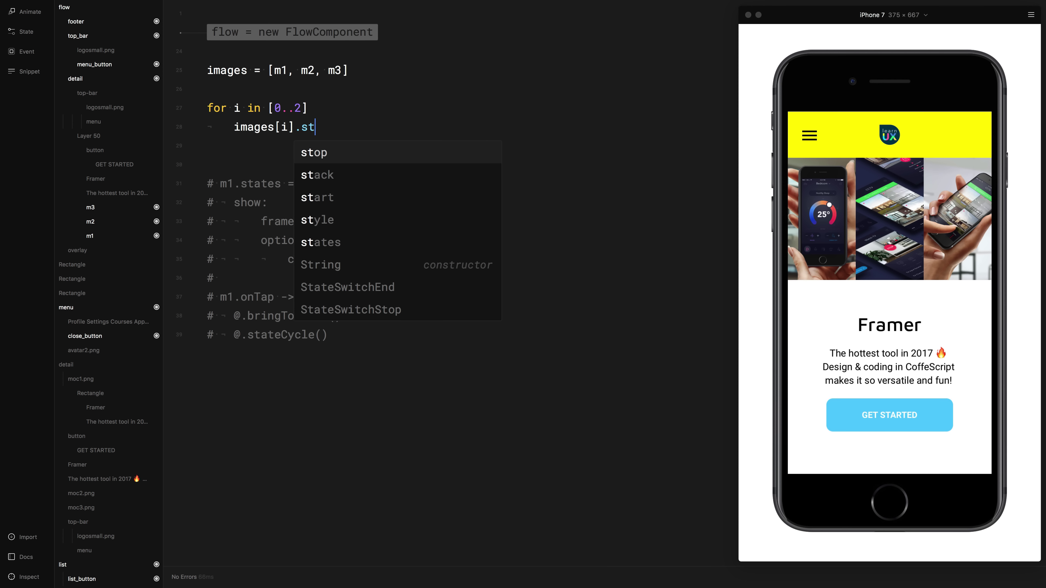
type("a")
type("te")
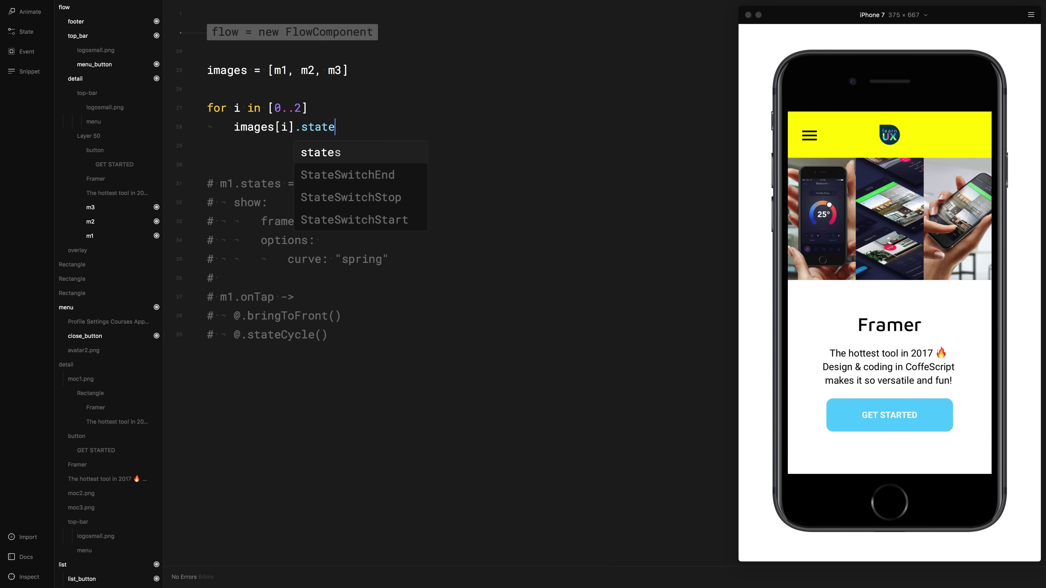
type("s =")
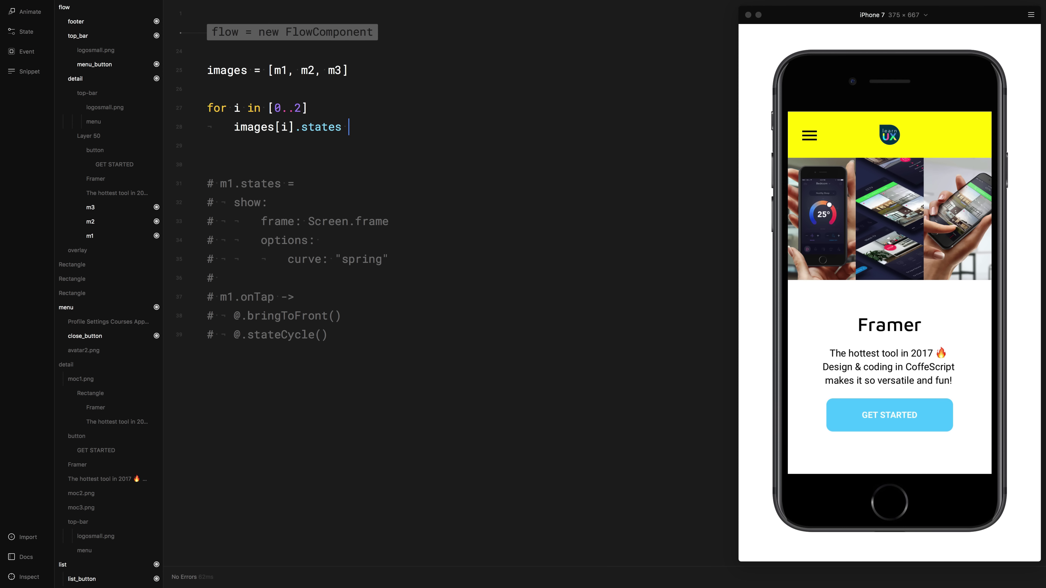
key("Return")
Copy the commented show state block under images[i].states and uncomment the copied lines.
left_click_drag(403, 283, 207, 221)
key("super+c")
left_click(257, 148)
key("super+v")
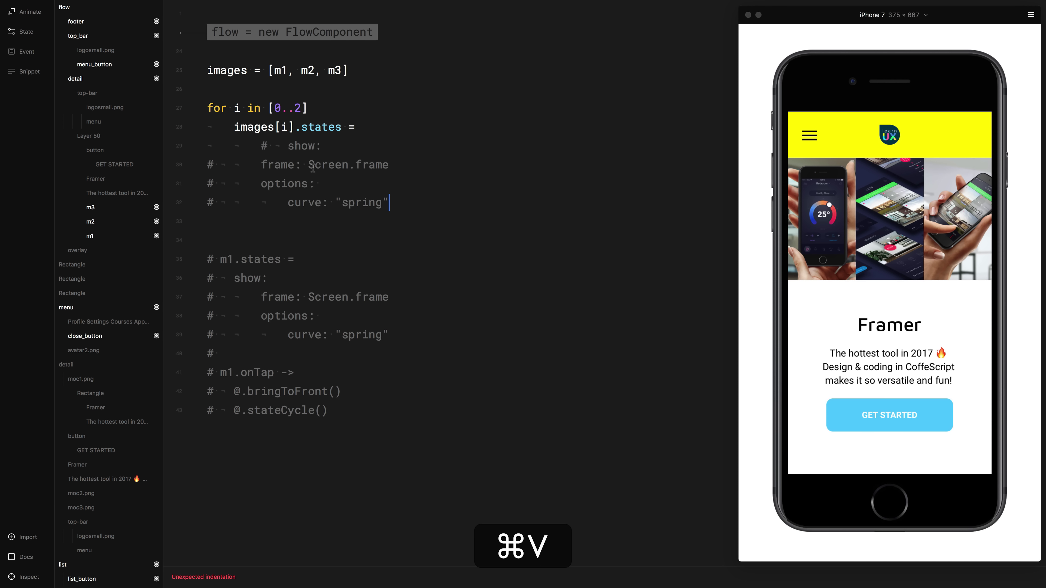
left_click_drag(389, 202, 207, 141)
key("super+slash")
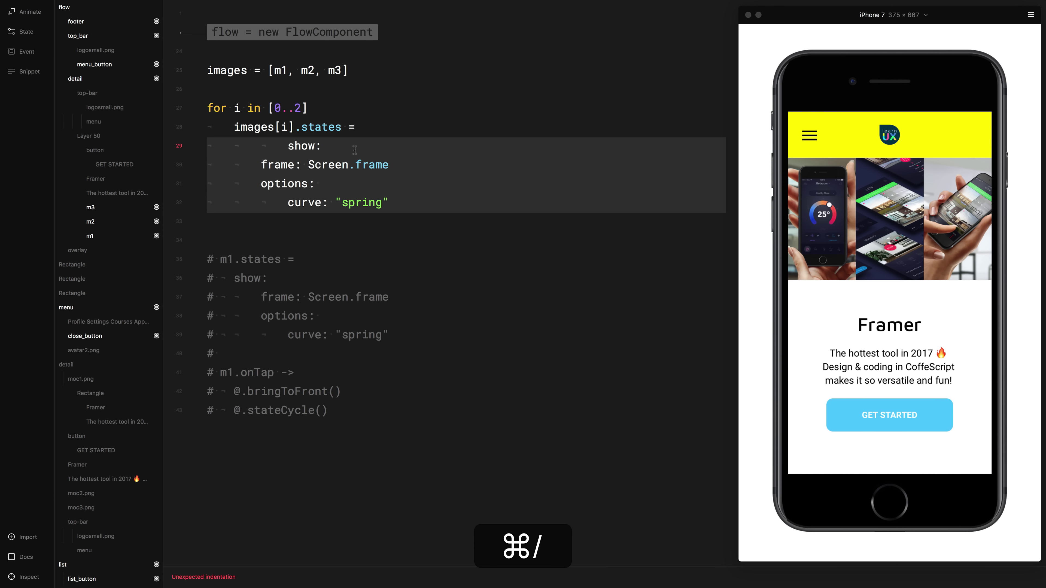
Fix the pasted block's indentation so show sits under images[i].states, with frame and options nested one level inside show.
left_click(289, 148)
key("BackSpace")
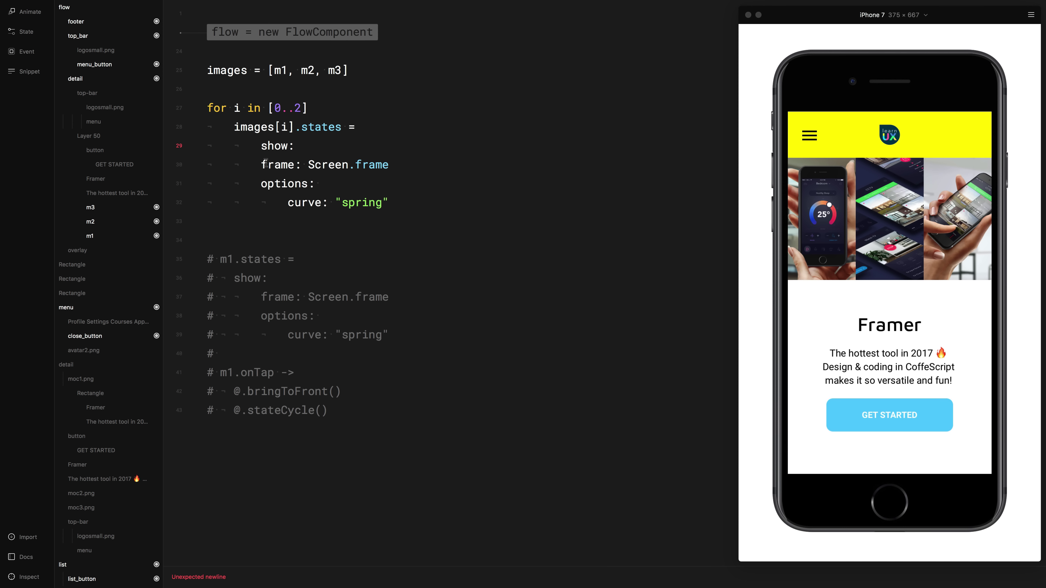
left_click_drag(265, 164, 399, 203)
key("Tab")
left_click(328, 165)
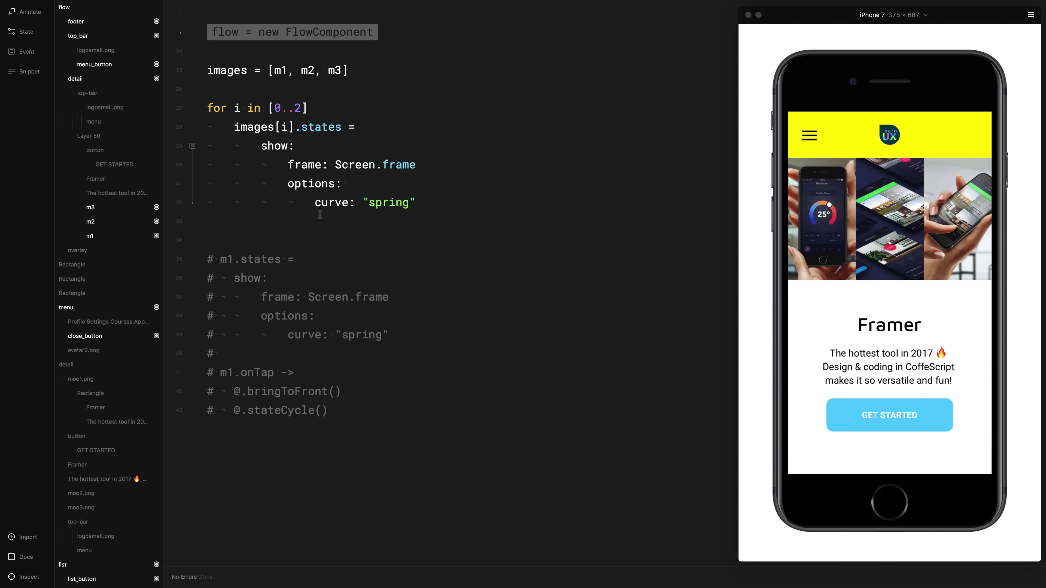
Add an images[i].onTap -> handler inside the loop that calls @.stateCycle().
left_click(297, 219)
key("Tab")
type("images[i]")
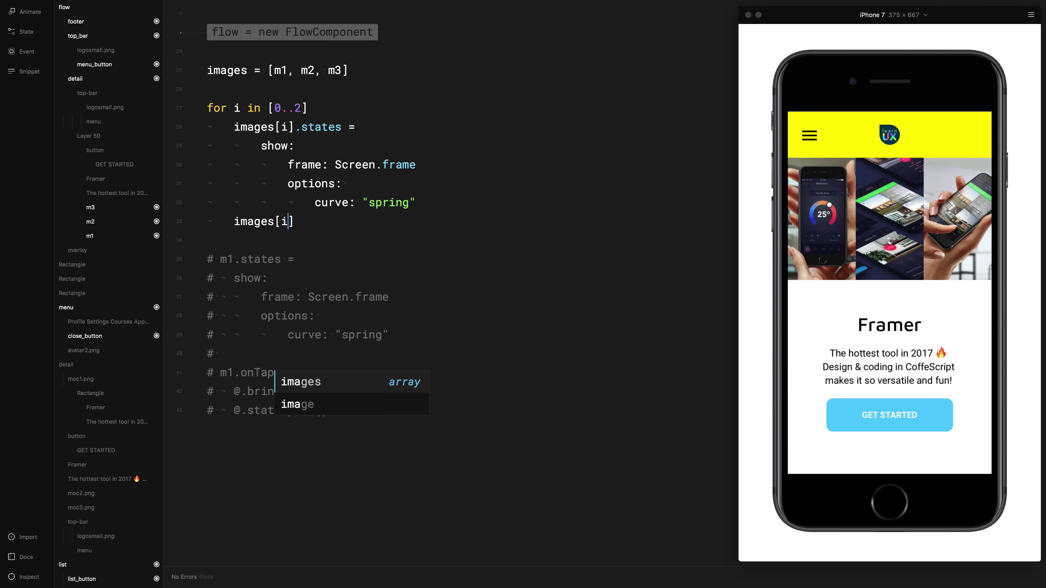
type(".onT")
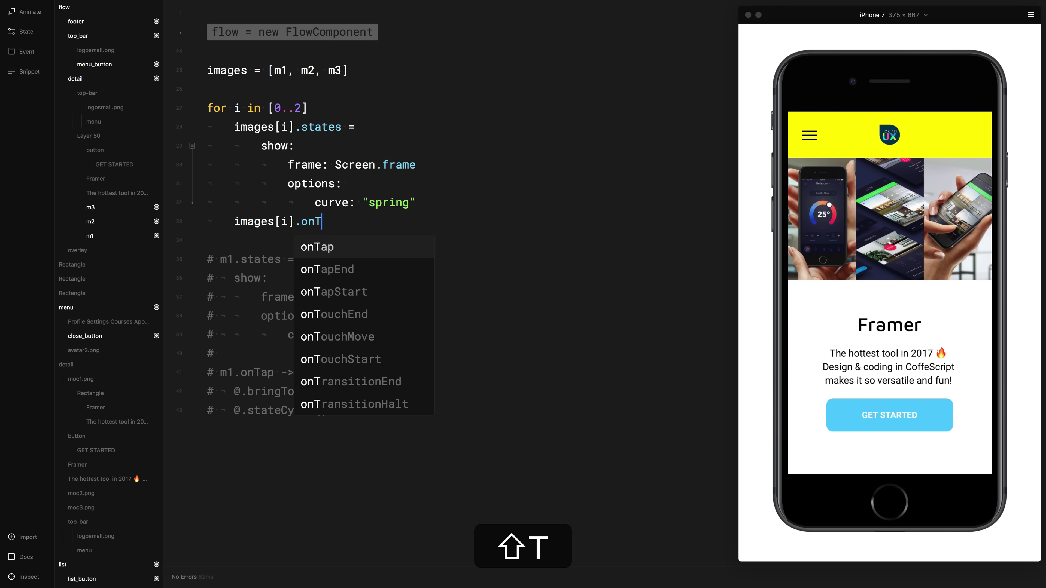
key("Return")
type("->")
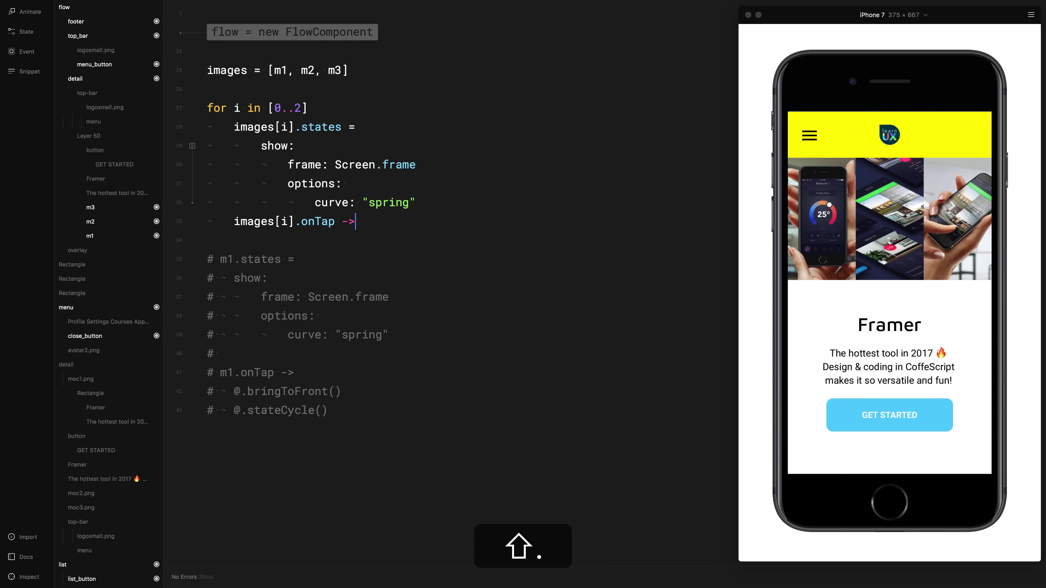
key("shift+Return")
type("@")
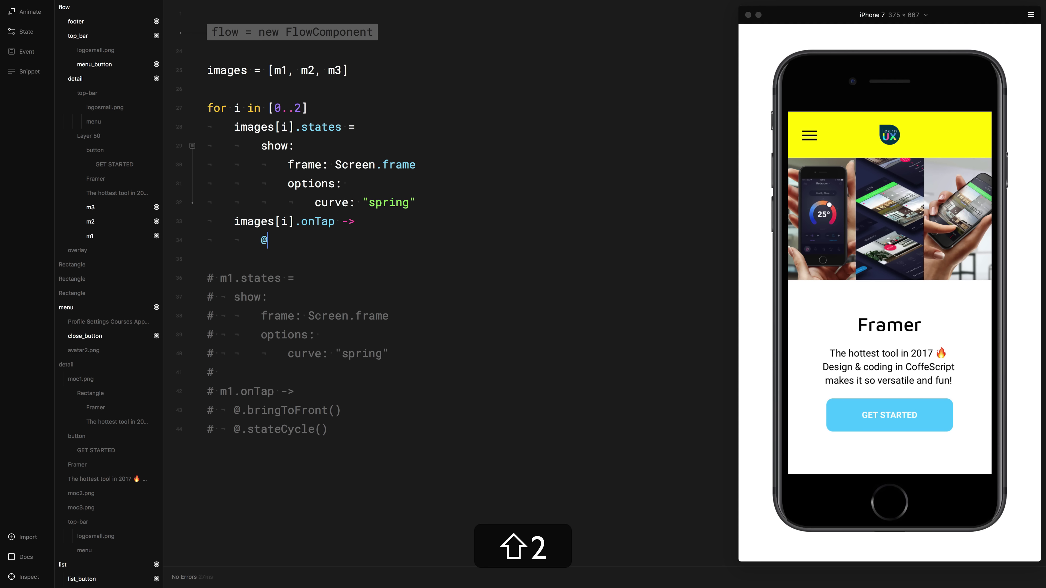
type(".stat")
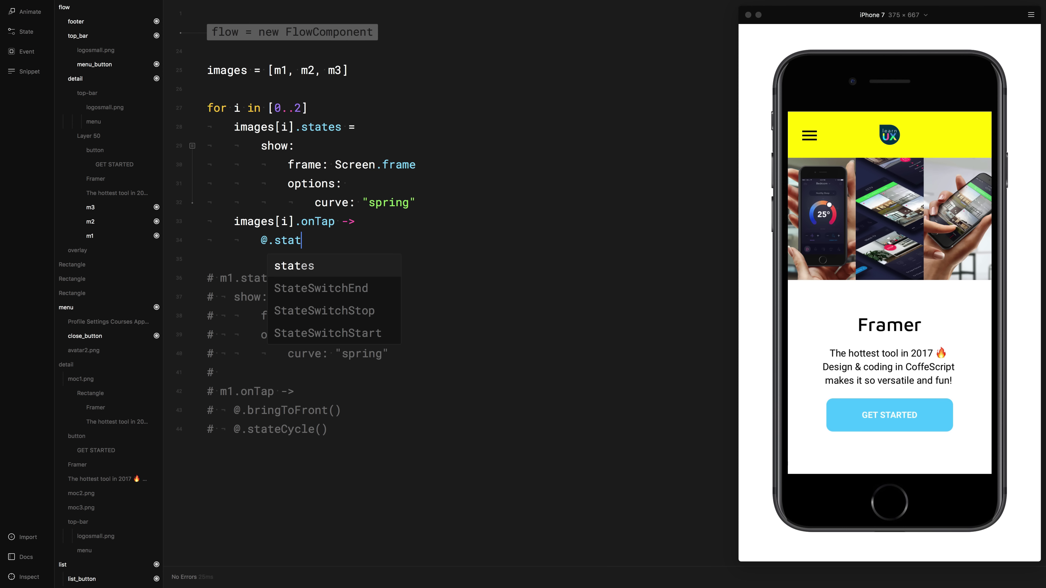
type("eC")
key("Return")
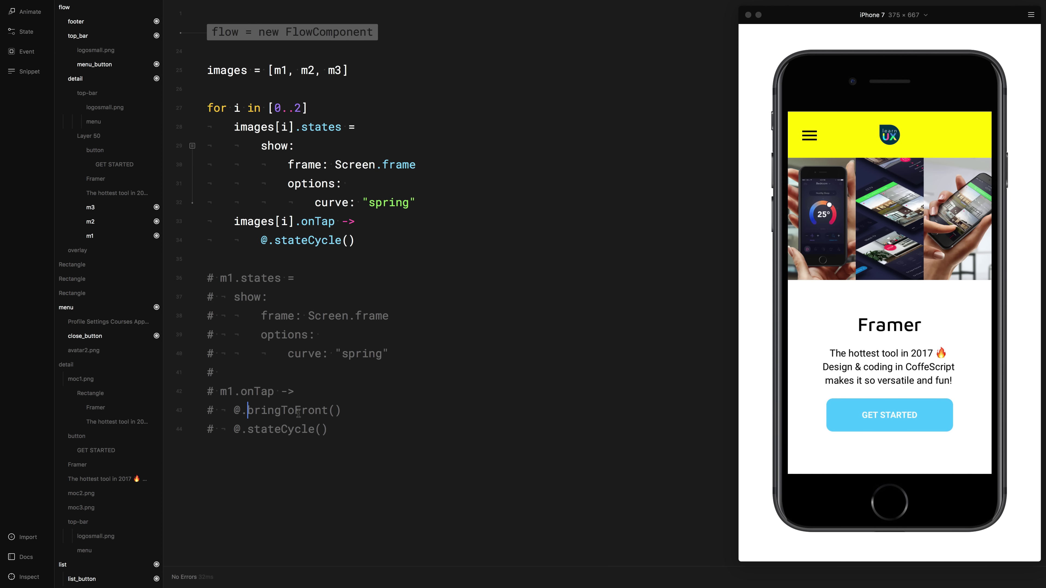
Copy @.bringToFront() from the commented code onto a new line below @.stateCycle() in the loop's tap handler.
left_click_drag(340, 410, 233, 410)
key("super+c")
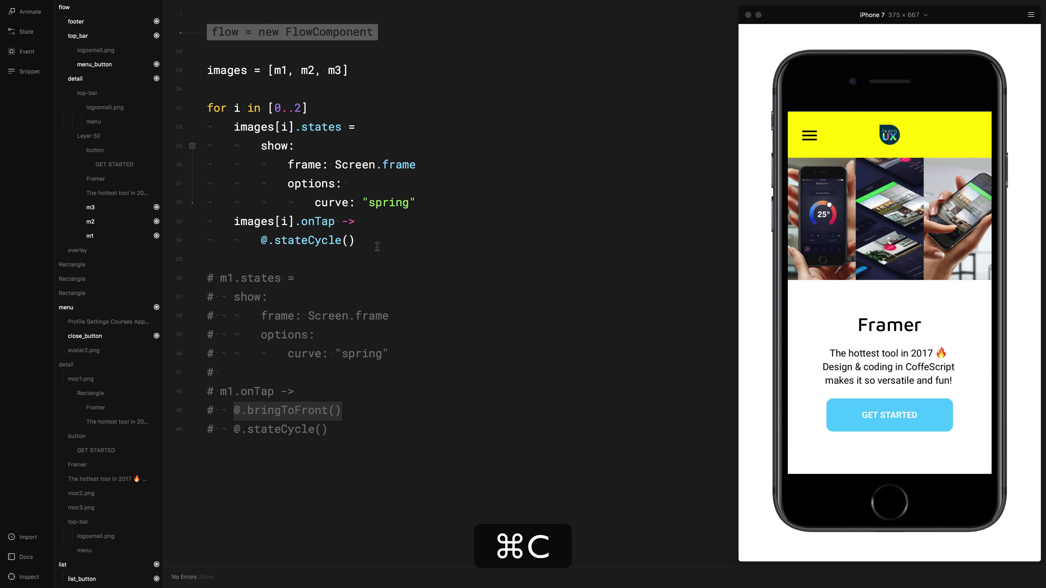
left_click(377, 247)
key("super+Return")
key("super+v")
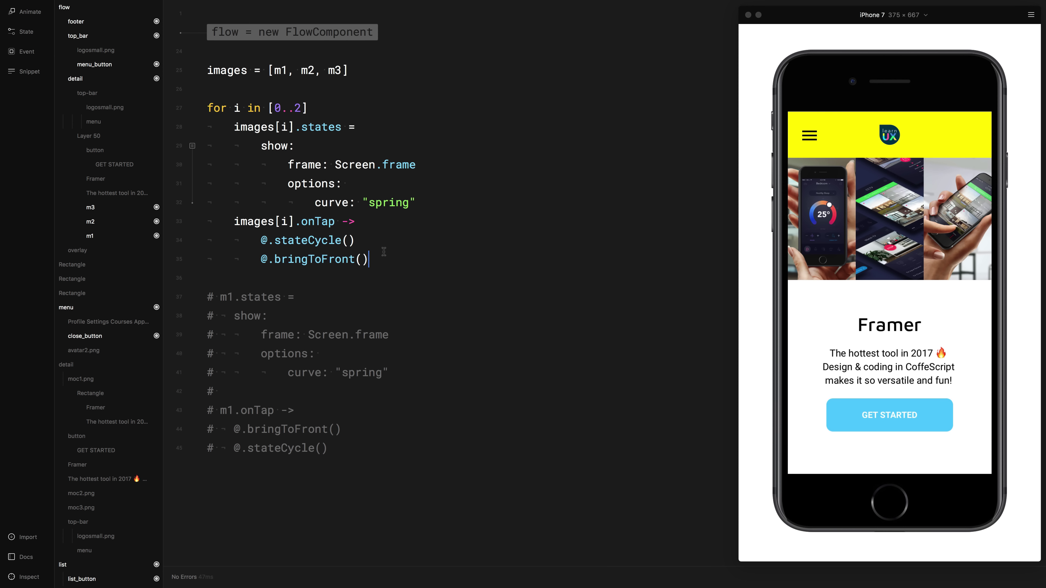
Tap each of the three phone images in the preview to test their enlarge and shrink animations.
left_click(823, 214)
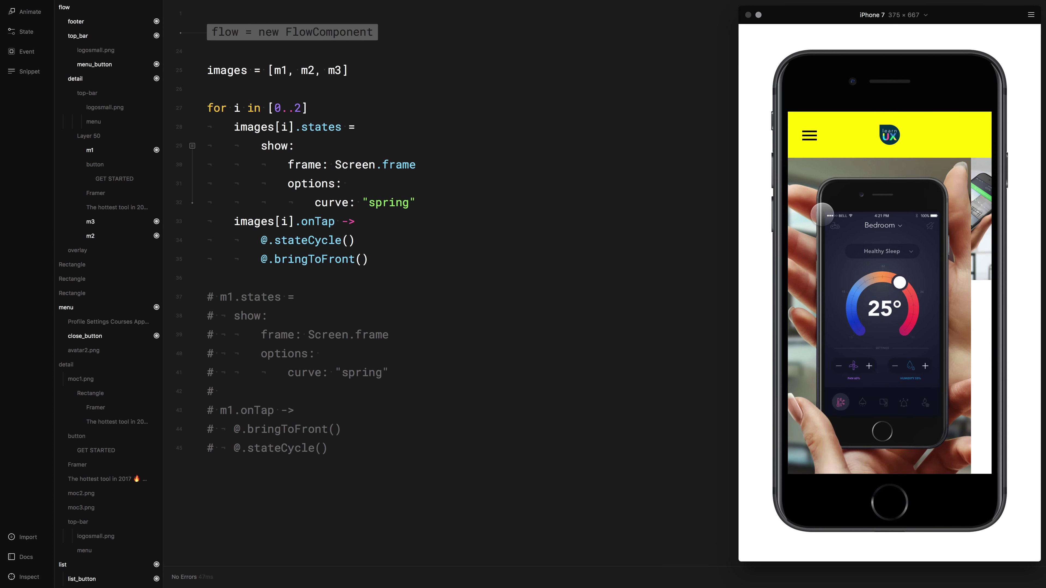
left_click(898, 219)
left_click(898, 219)
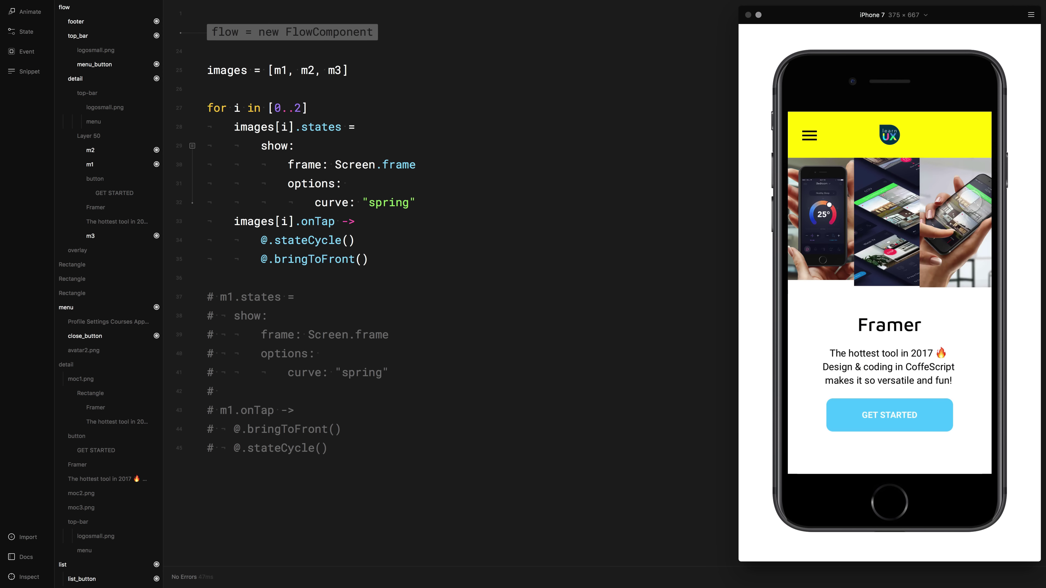
left_click(963, 202)
left_click(963, 202)
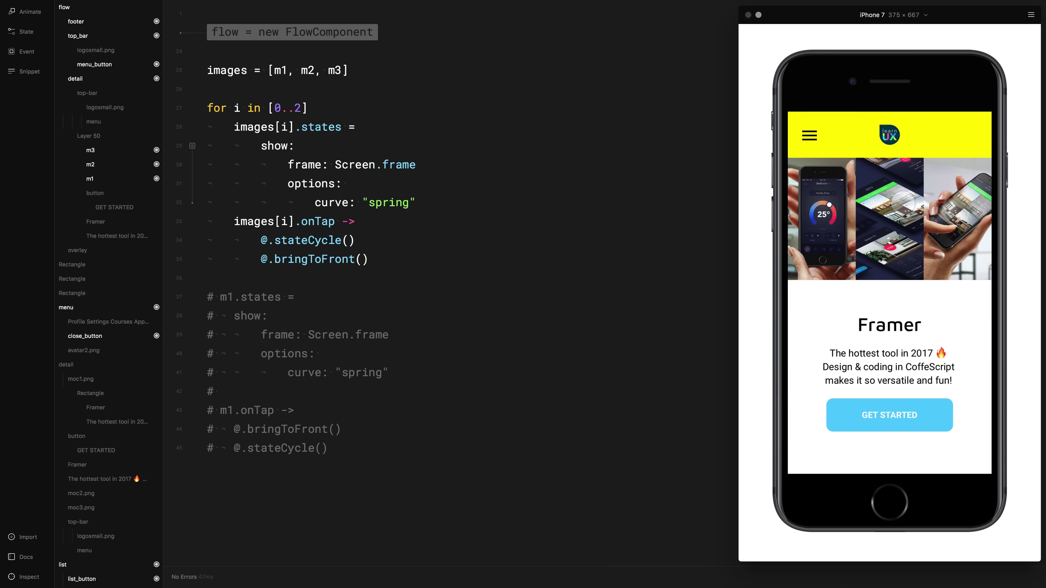
left_click_drag(390, 258, 197, 110)
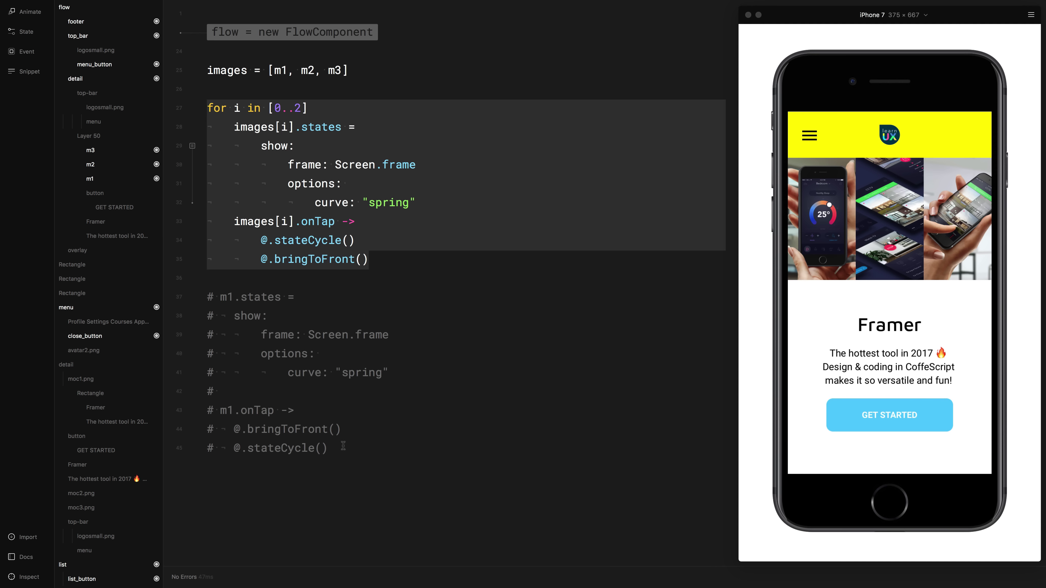
left_click_drag(343, 447, 290, 295)
left_click(290, 295)
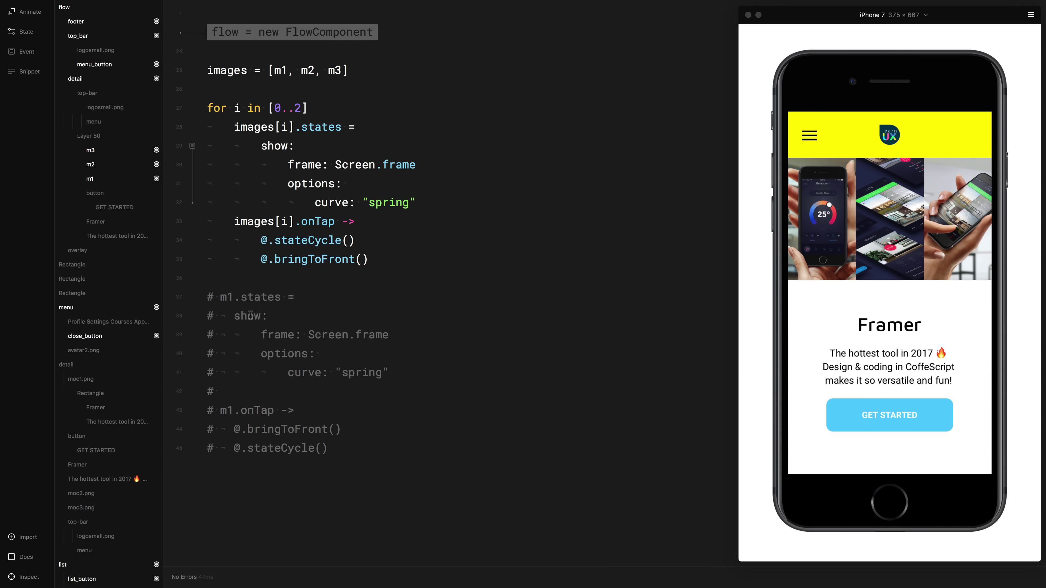
left_click_drag(210, 296, 348, 447)
left_click(350, 449)
left_click(378, 258)
Copy the dark Framer info rectangle from the second detail artboard into the first and align it to the lower edge at Y 446.
key("super+1")
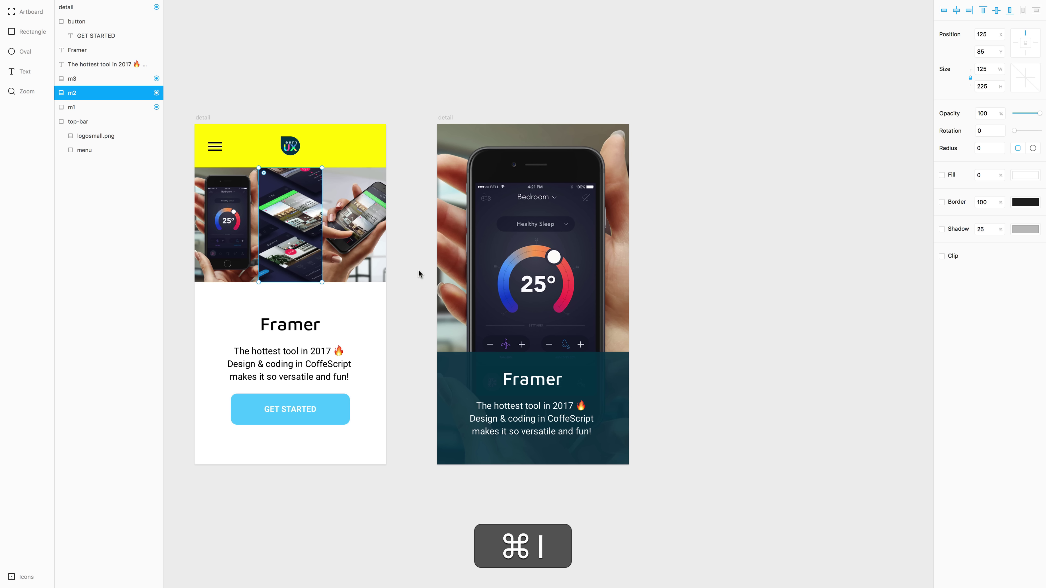
left_click(502, 375)
left_click(615, 362)
left_click(615, 362, "super")
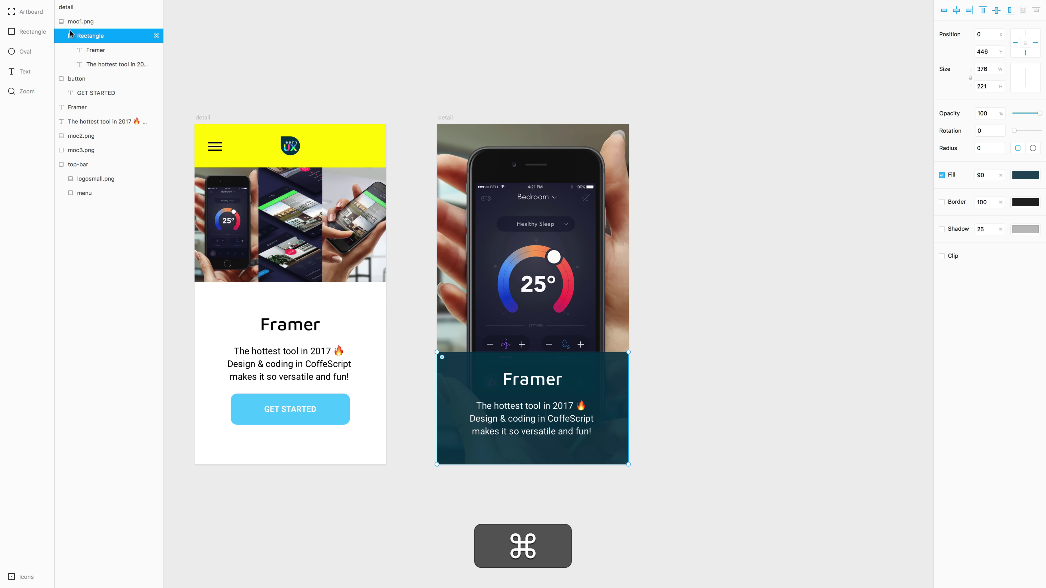
key("super+c")
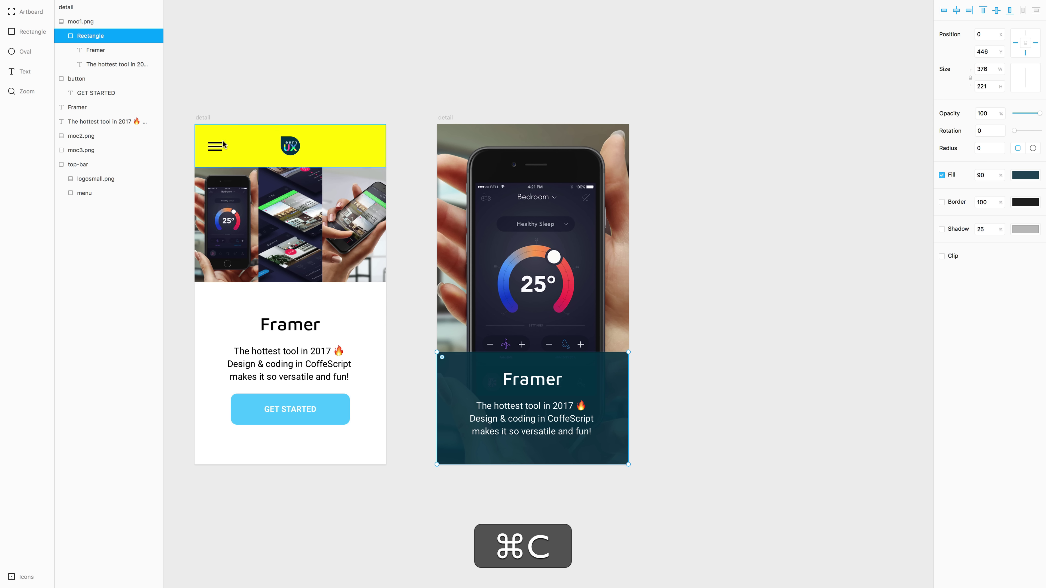
left_click(201, 119)
key("super+v")
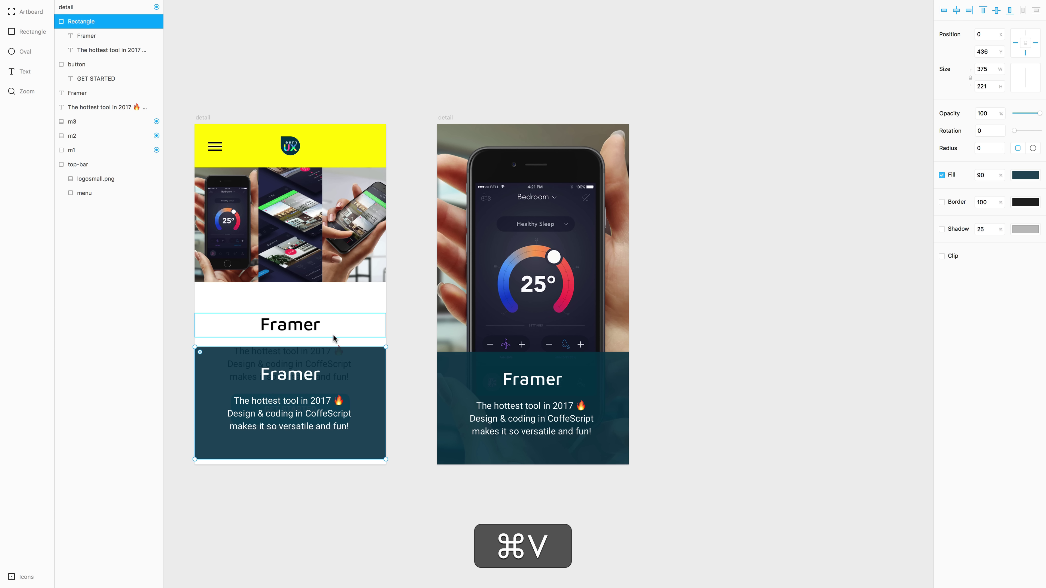
left_click_drag(286, 396, 283, 399)
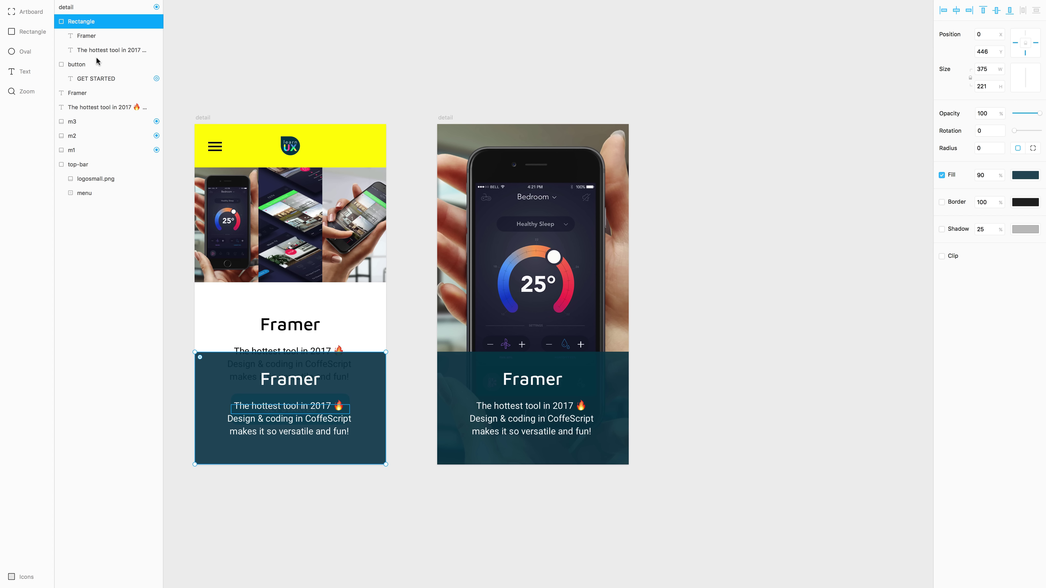
Rename the pasted rectangle layer as info_box and make it targetable from the code.
double_click(131, 23)
type("info")
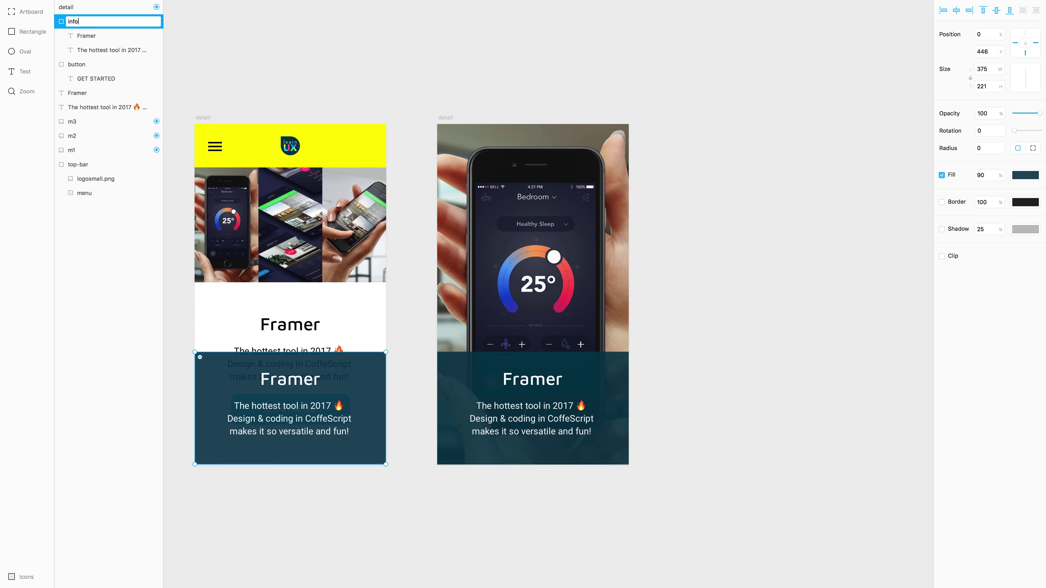
type("_box")
key("Return")
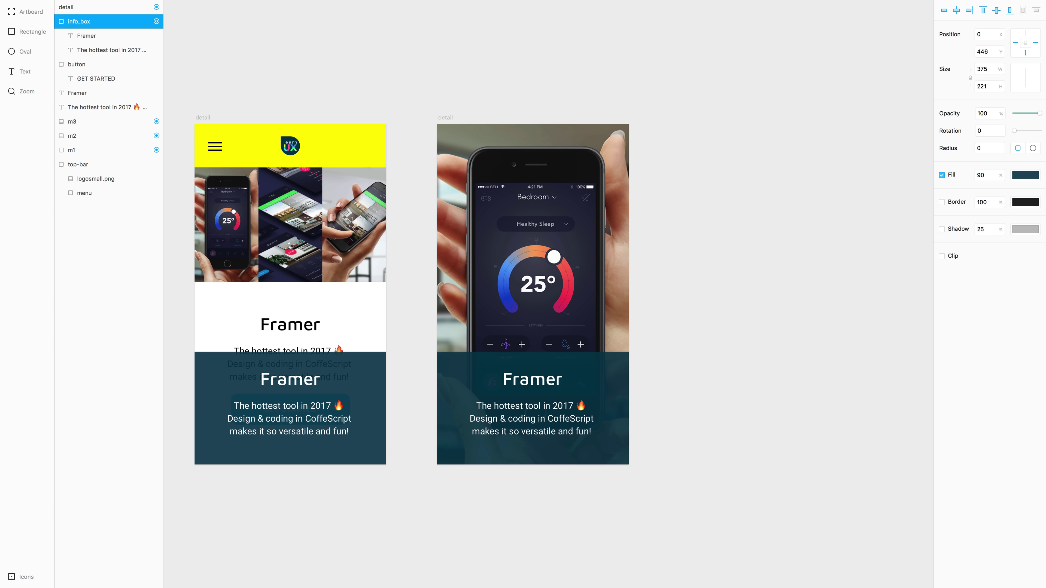
left_click(156, 21)
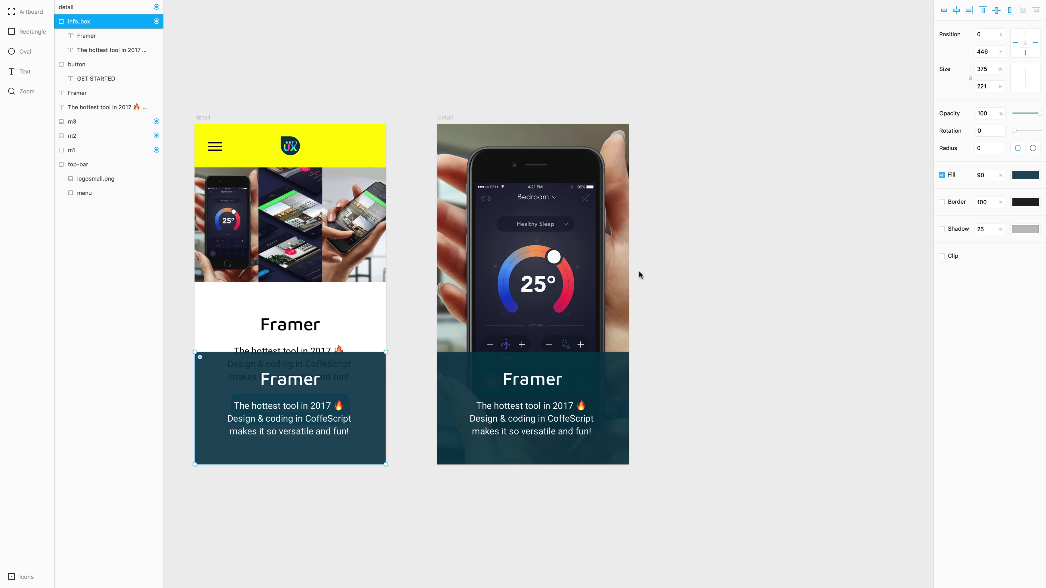
Move info_box straight down until it sits completely outside the first detail artboard, just below its lower edge.
key("shift")
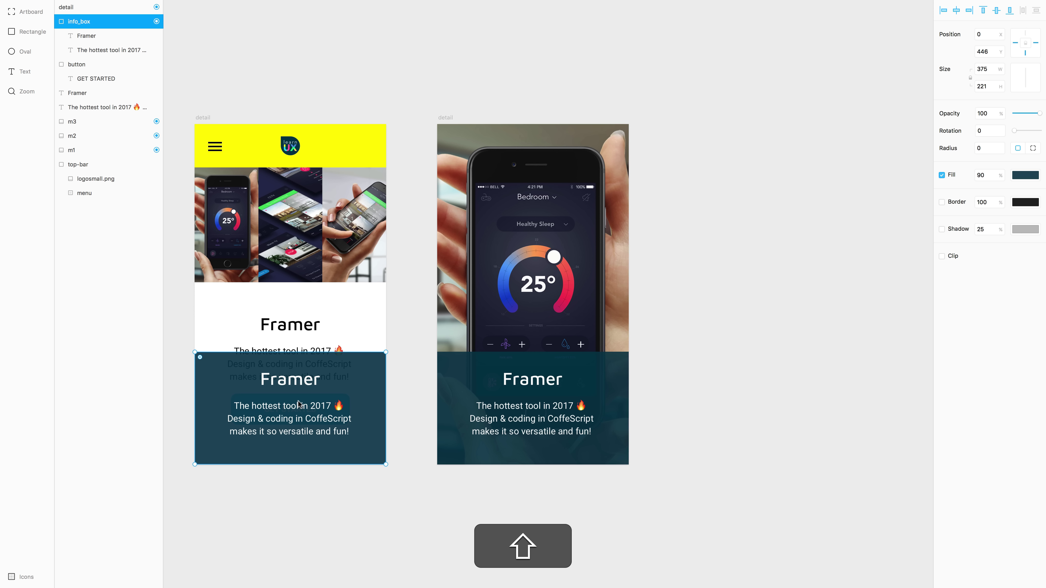
key("shift+Down")
key("shift+Down")
key("shift+Down")
key("shift+Down")
key("shift+Down")
key("shift+Down")
key("shift+Down")
key("shift+Down")
key("shift+Down")
key("shift+Down")
key("shift+Down")
key("shift+Down")
key("shift+Down")
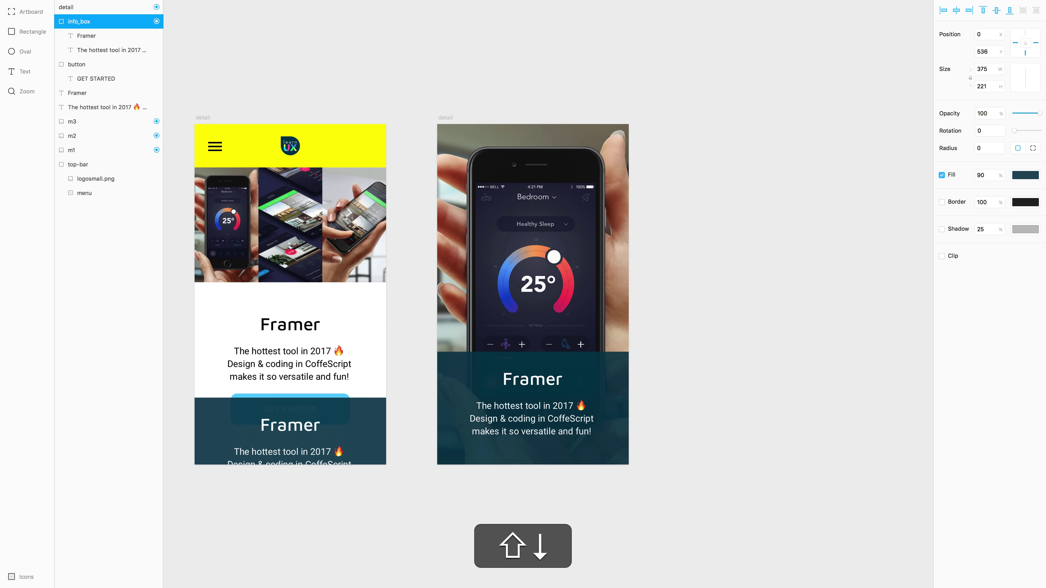
key("shift+Down")
key("shift+Down")
key("shift+Down")
key("shift+Down")
key("shift+Down")
key("shift+Down")
key("shift+Down")
key("shift+Down")
key("shift+Down")
key("shift+Down")
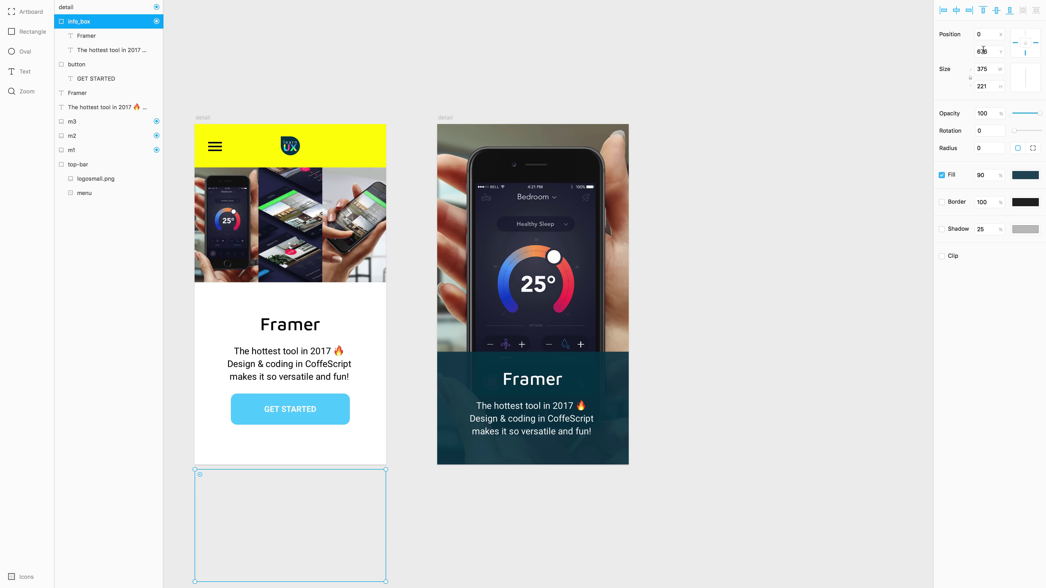
Delete the yellow top bar from the first detail artboard and add top_bar.visible = yes above the images array in the code.
left_click(252, 149, "super")
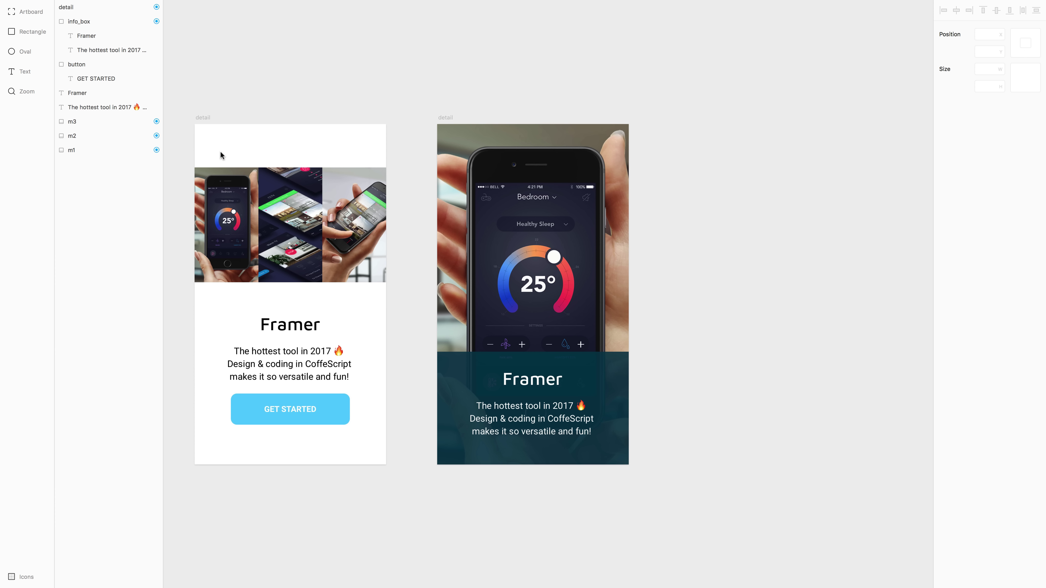
key("super+2")
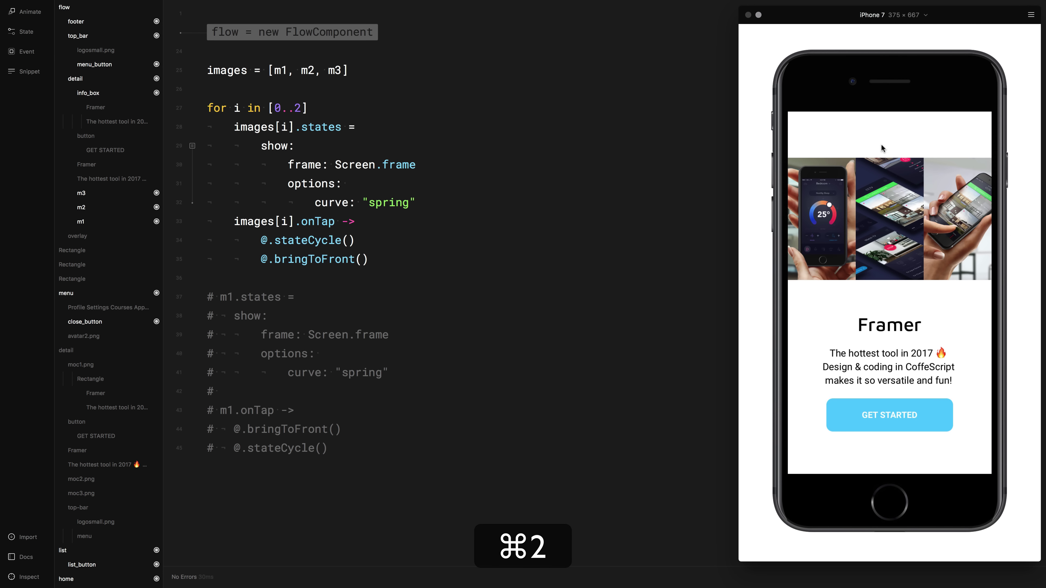
key("Return")
key("Return")
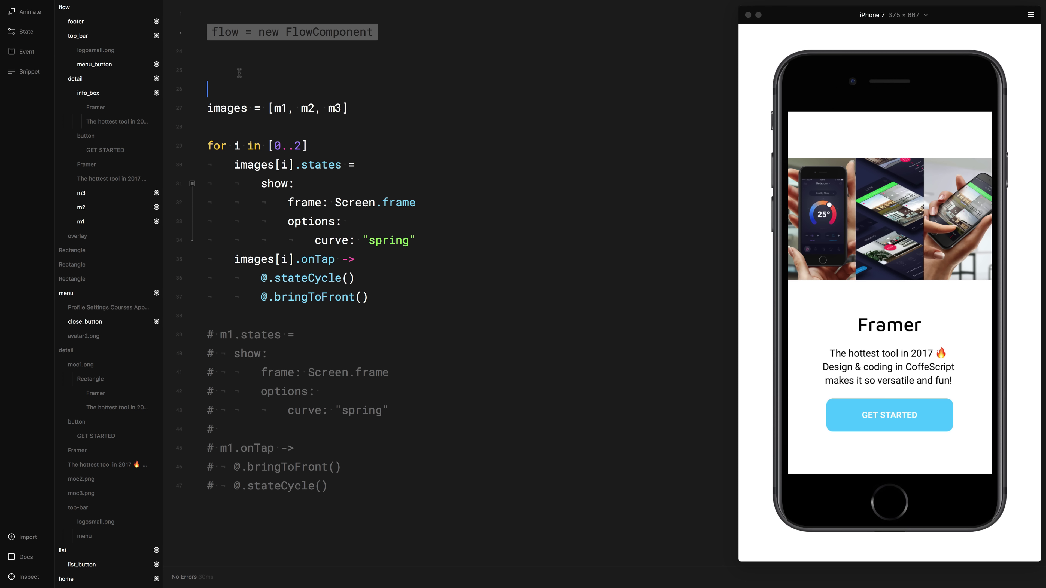
key("Up")
type("top_bar.vis")
key("Return")
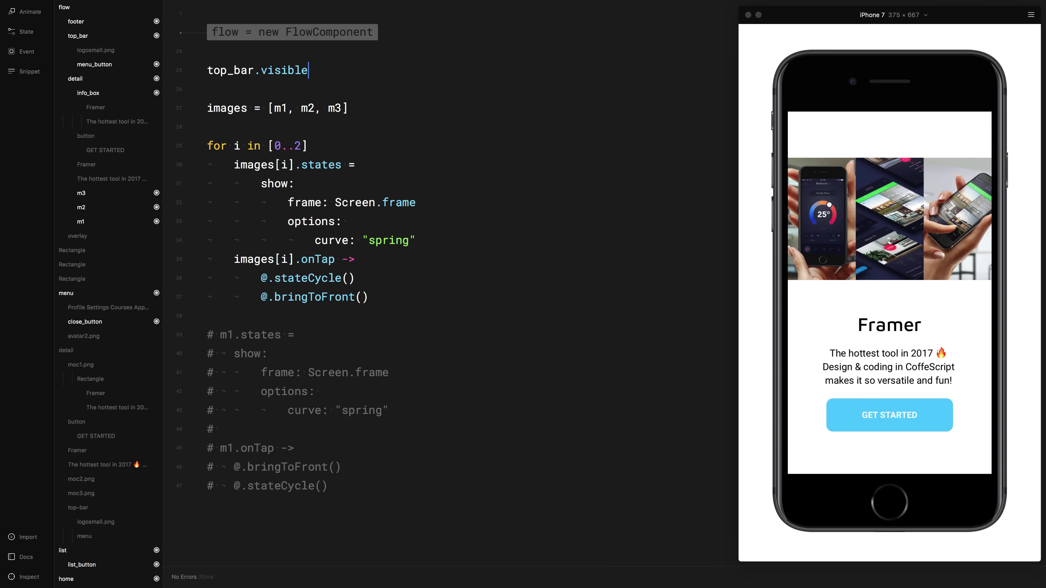
type("= yes")
key("Escape")
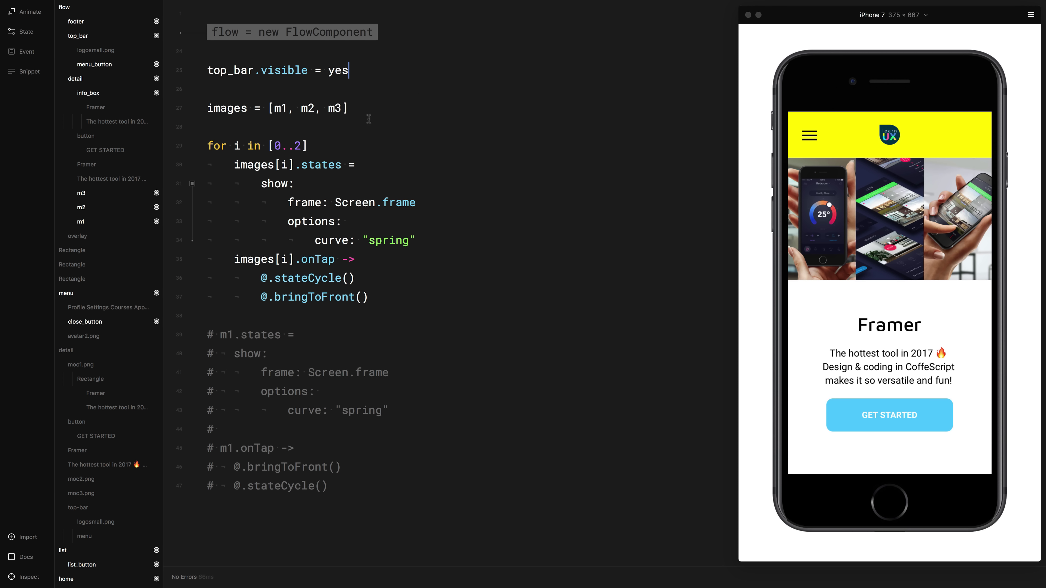
Start an info_box.states = block on a new line between the images array and the for loop.
key("super+1")
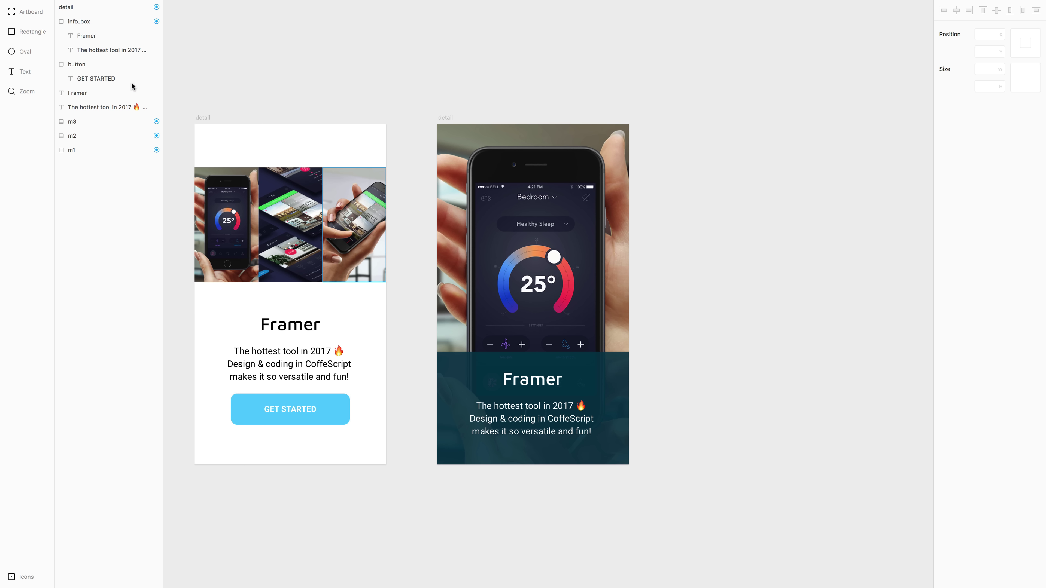
key("super+2")
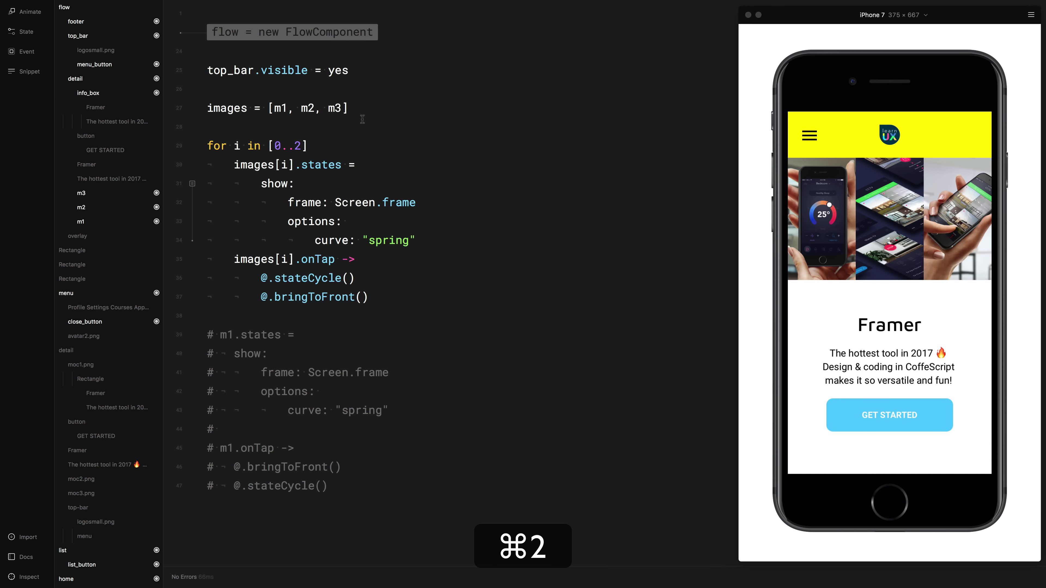
left_click(362, 119)
key("Return")
key("Return")
type("in")
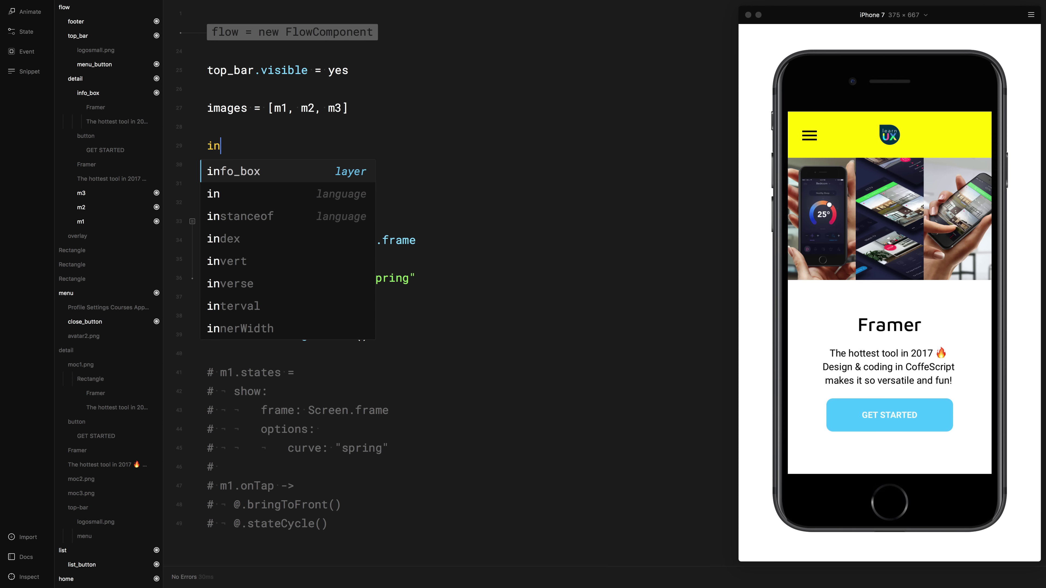
key("Return")
type(".st")
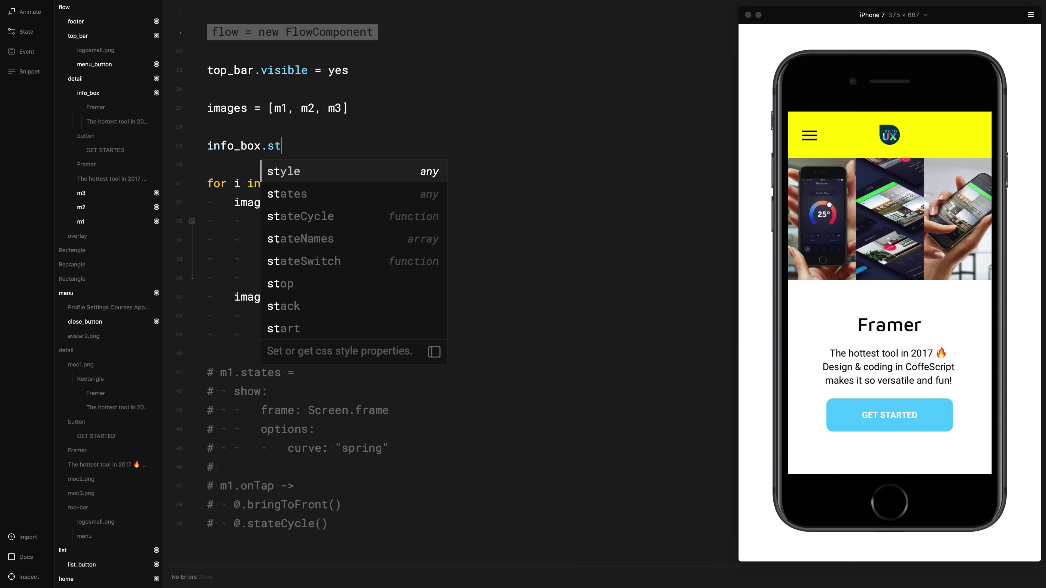
key("Down")
key("Return")
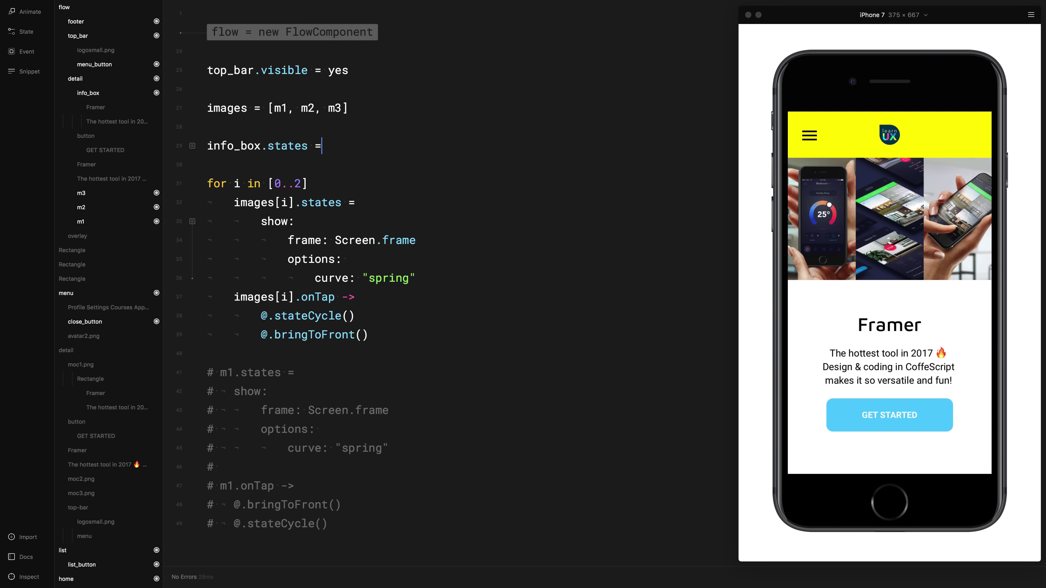
type("=")
Add a show: state with y: 446 nested inside info_box.states.
key("Return")
type("show:")
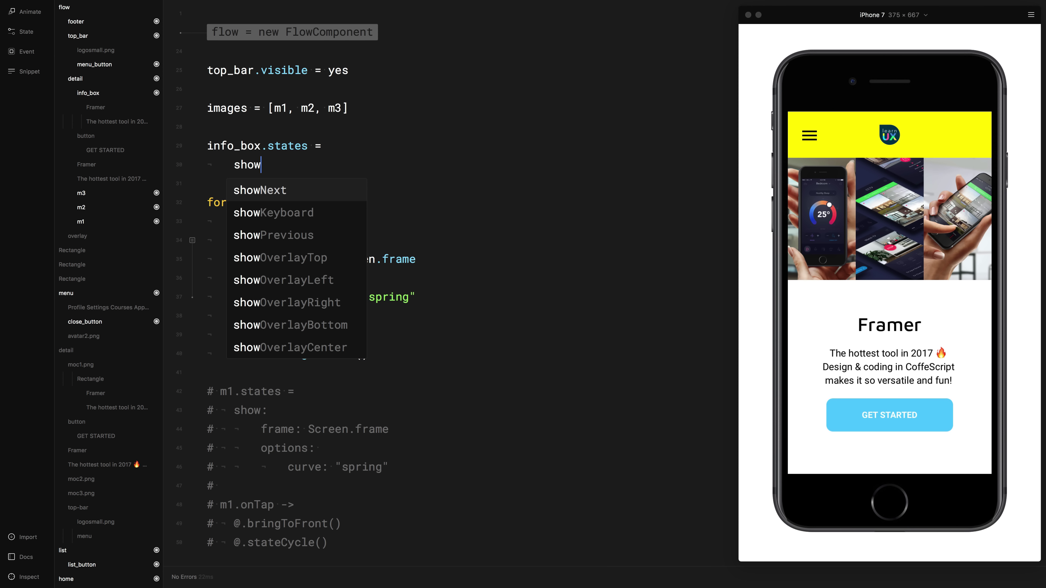
key("Return")
key("shift+Tab")
type("y:")
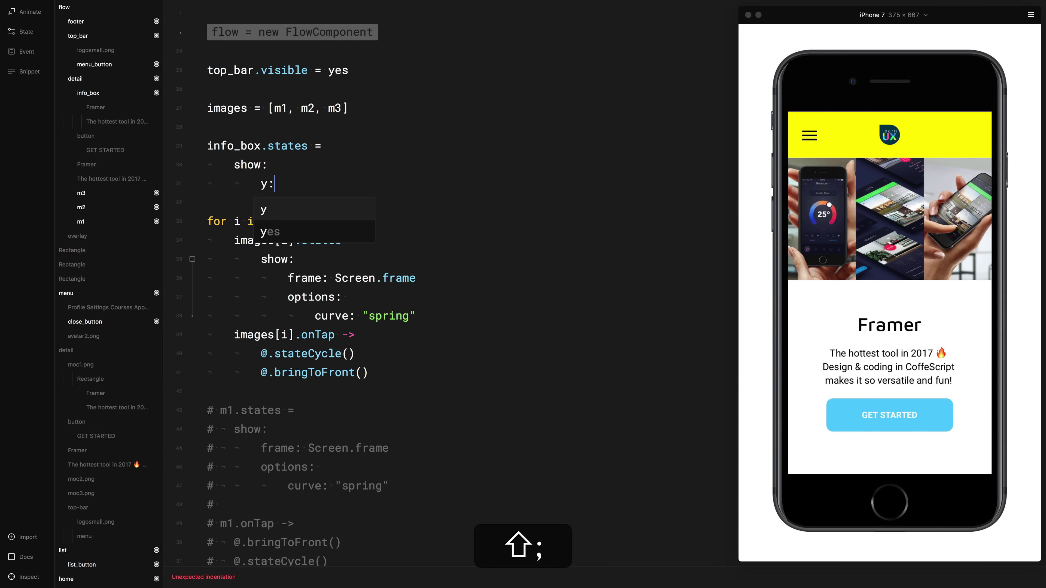
type(" 446")
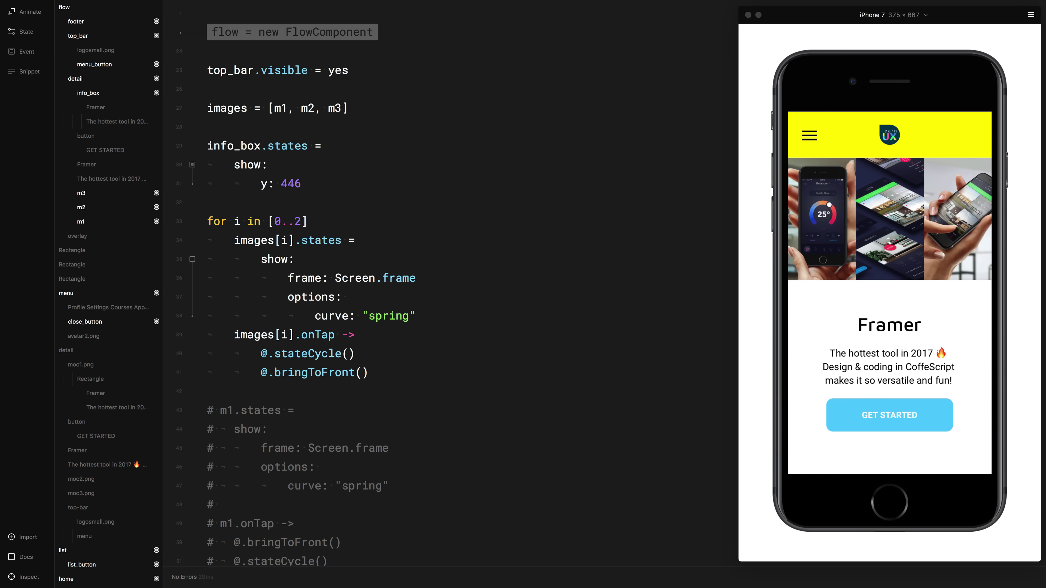
Add info_box.stateCycle() below @.bringToFront() in the loop's tap handler, and test it by tapping the first image in the preview.
left_click(382, 374)
key("Return")
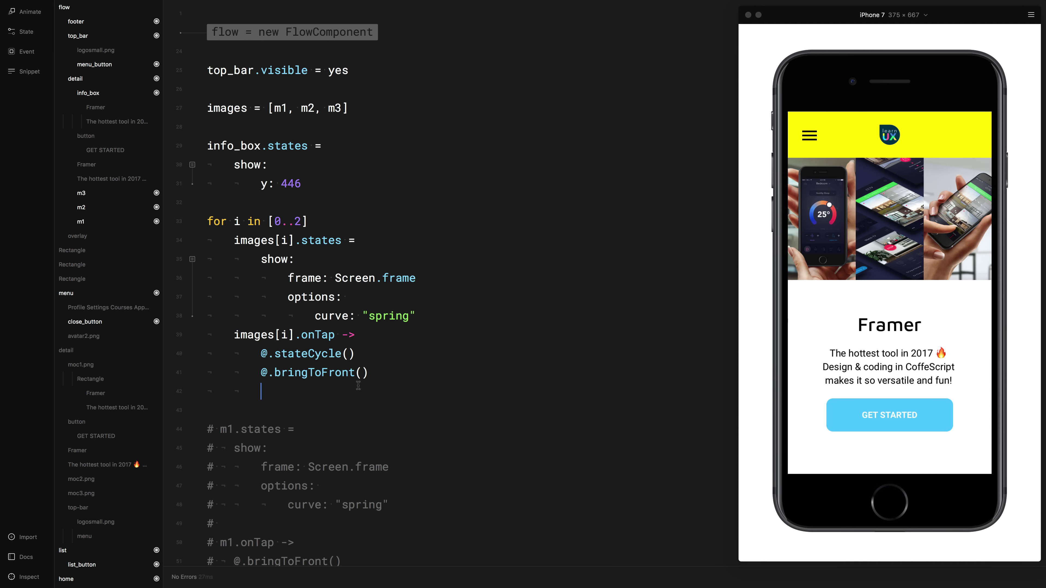
type("in")
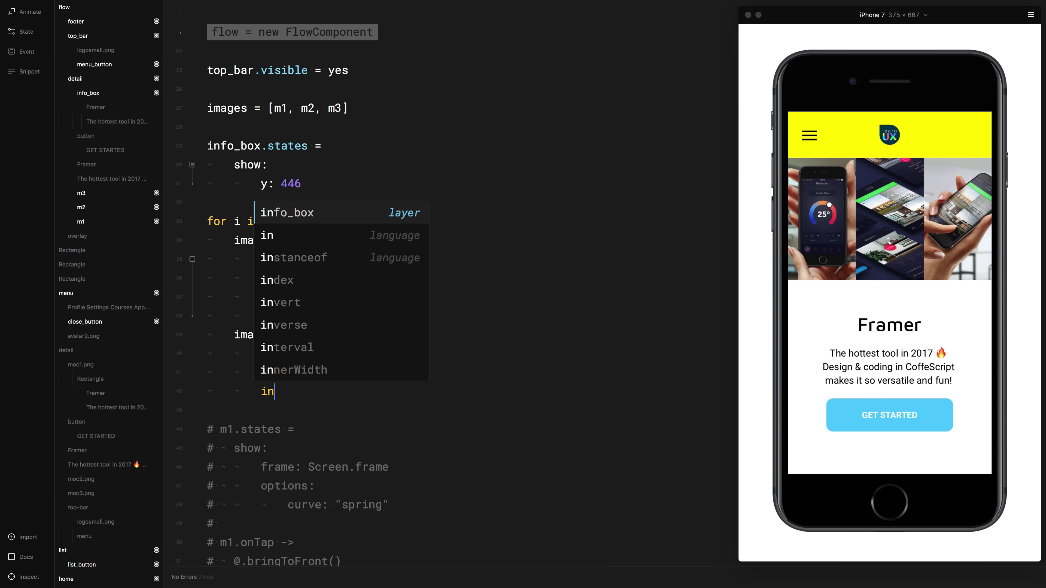
key("Tab")
type(".s")
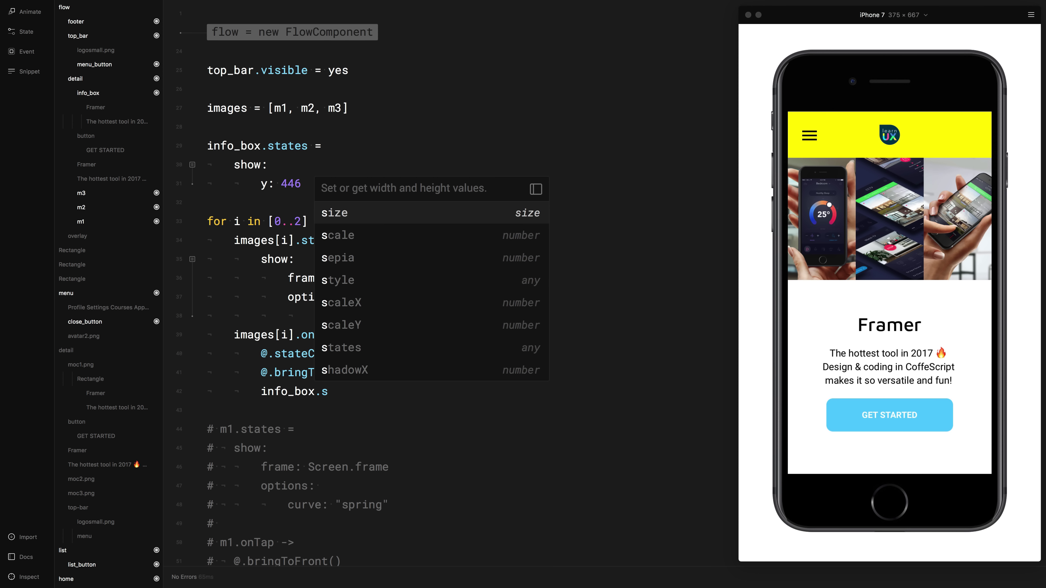
type("tateC")
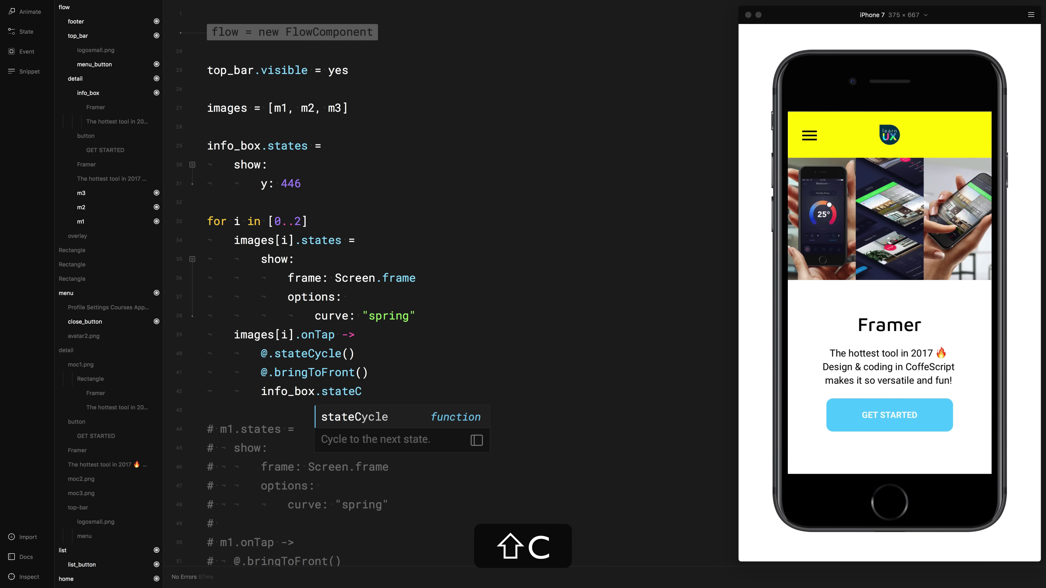
key("Tab")
type("(")
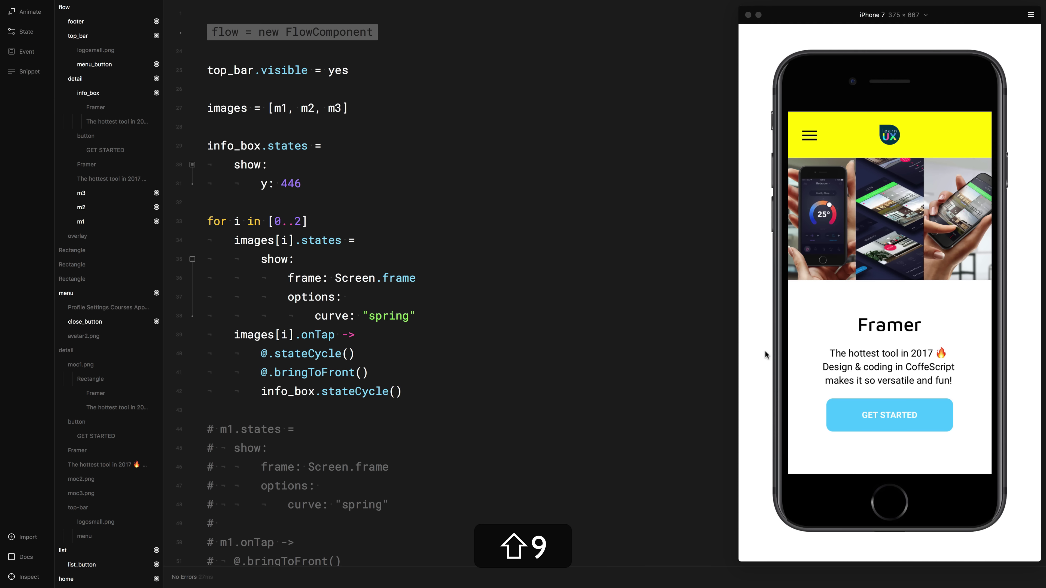
left_click(820, 260)
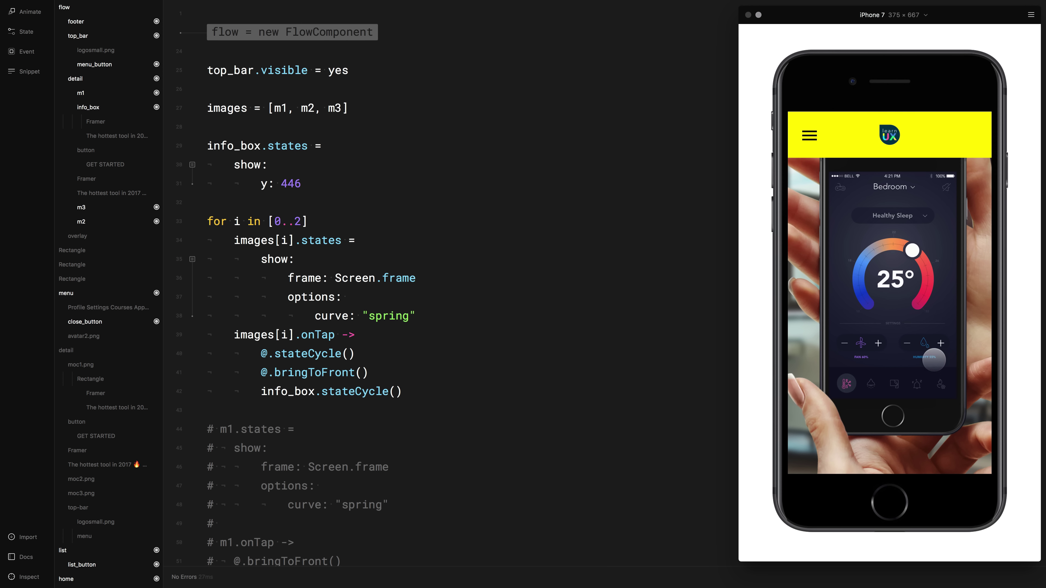
Add info_box.bringToFront() below info_box.stateCycle() by copying existing code, and test it by tapping the middle image in the preview.
left_click(431, 391)
key("Return")
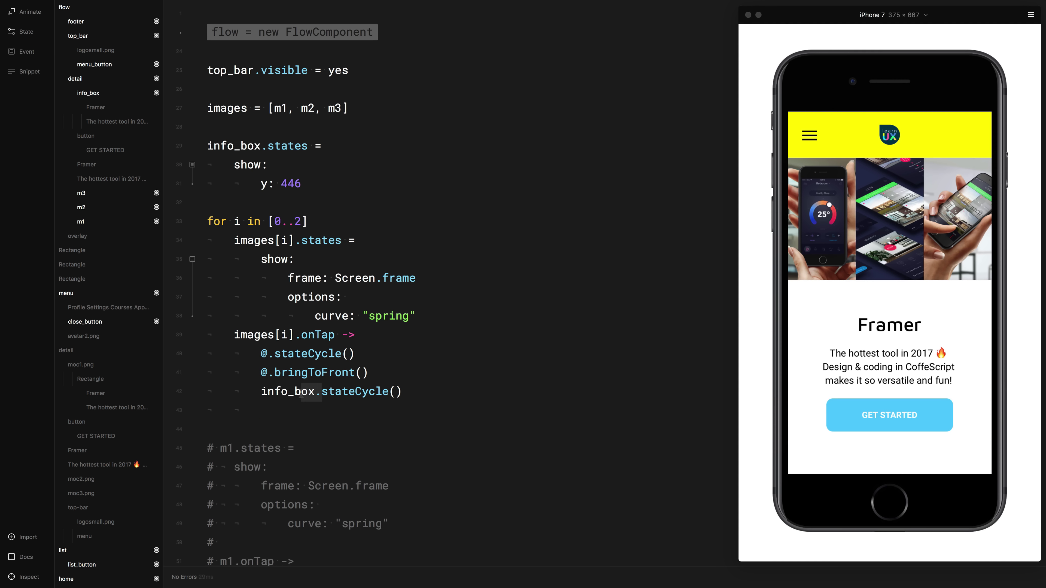
key("super+c")
left_click(266, 408)
key("super+v")
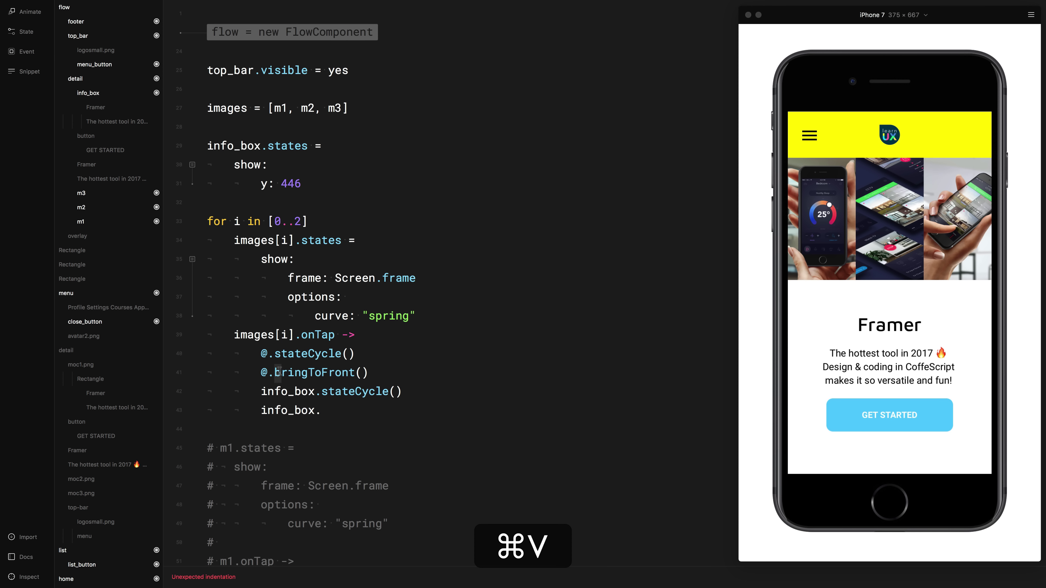
key("super+c")
left_click(321, 411)
key("super+v")
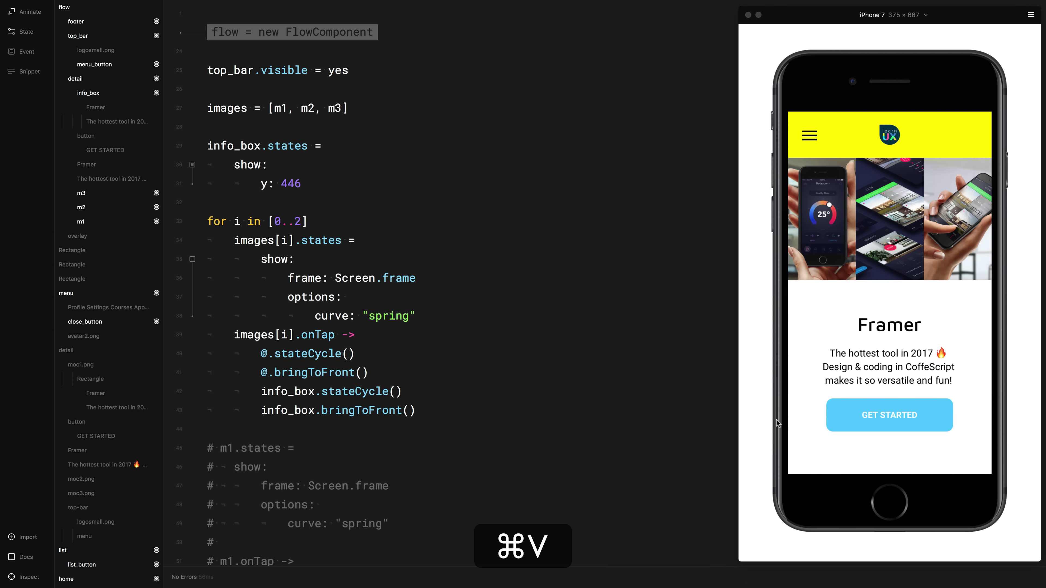
left_click(869, 249)
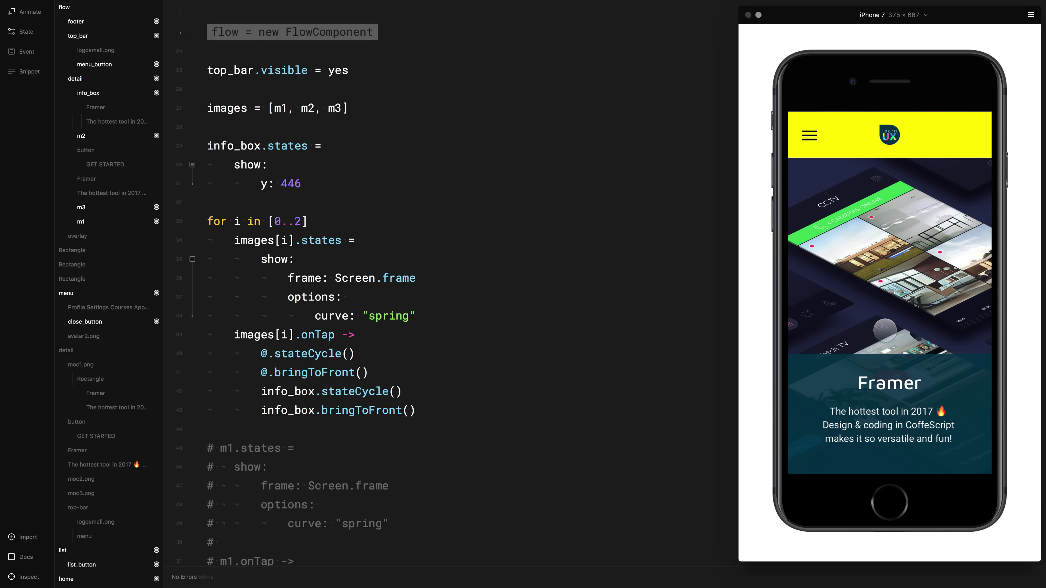
Add options: with a nested curve: "spring" below y: 446 in info_box's show state, reusing the curve line from the loop.
key("Return")
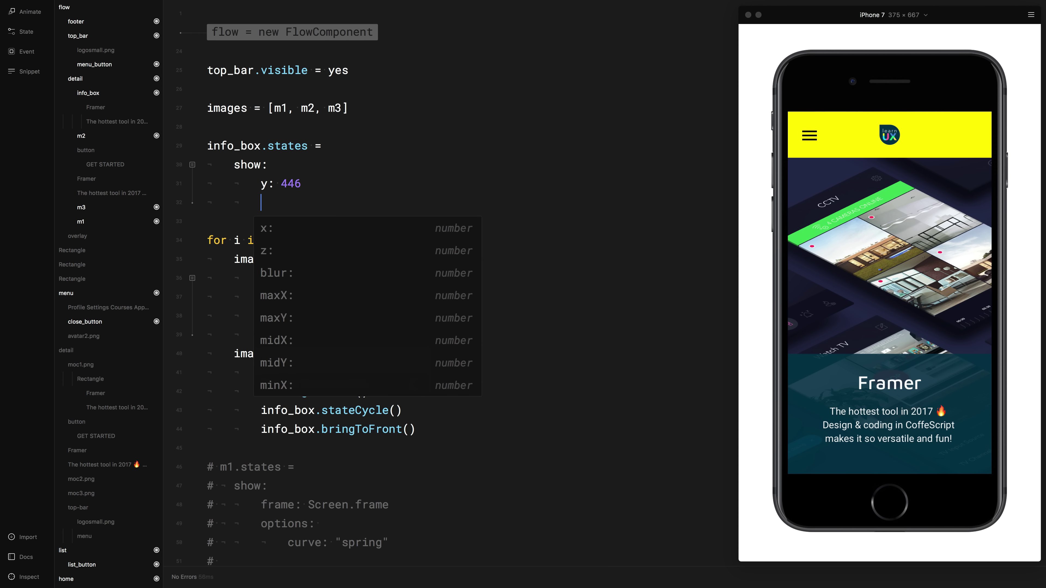
type("op")
key("Return")
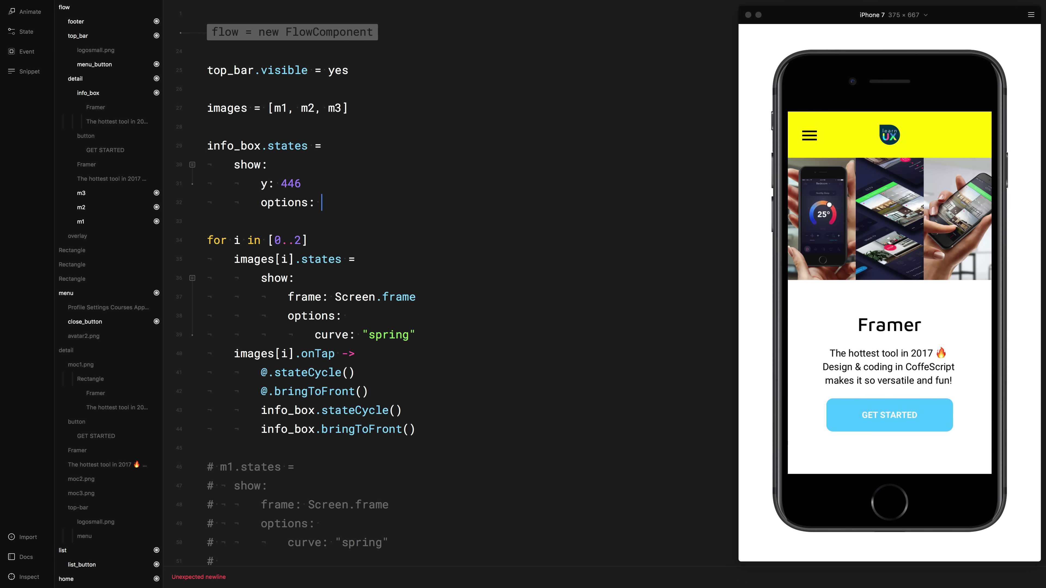
key("Return")
left_click_drag(432, 353, 315, 355)
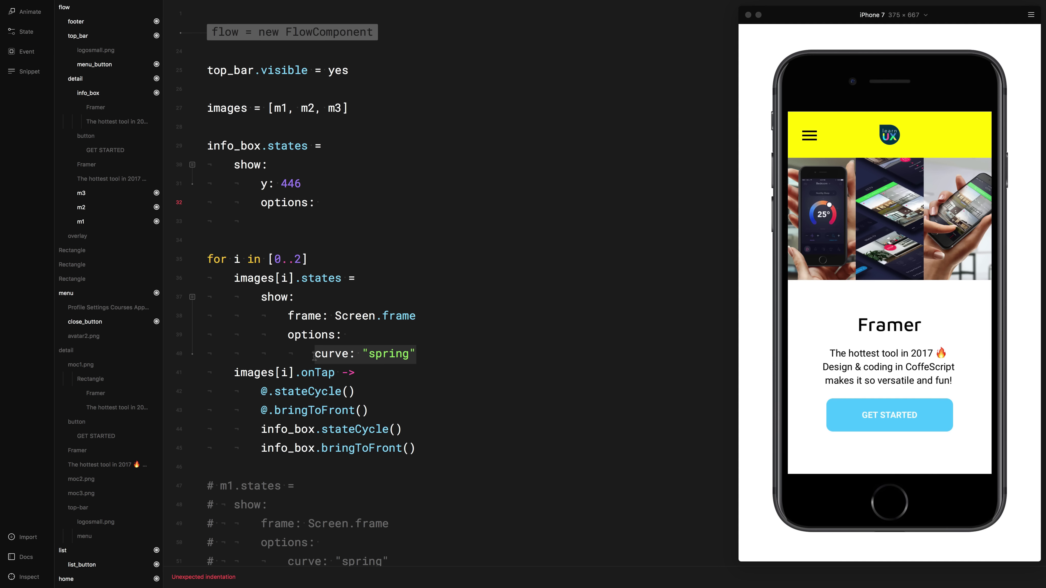
key("super+c")
left_click(278, 224)
key("Tab")
key("super+v")
Add delay: .4 below info_box's spring curve, and test the animation by tapping the middle and third images in the preview.
key("Return")
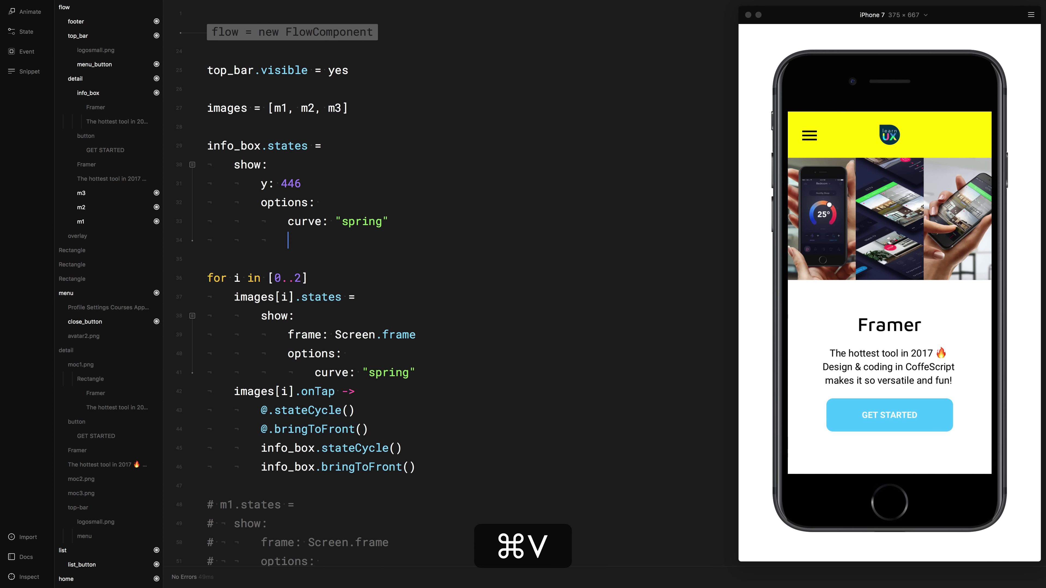
type("de")
key("Down")
key("Return")
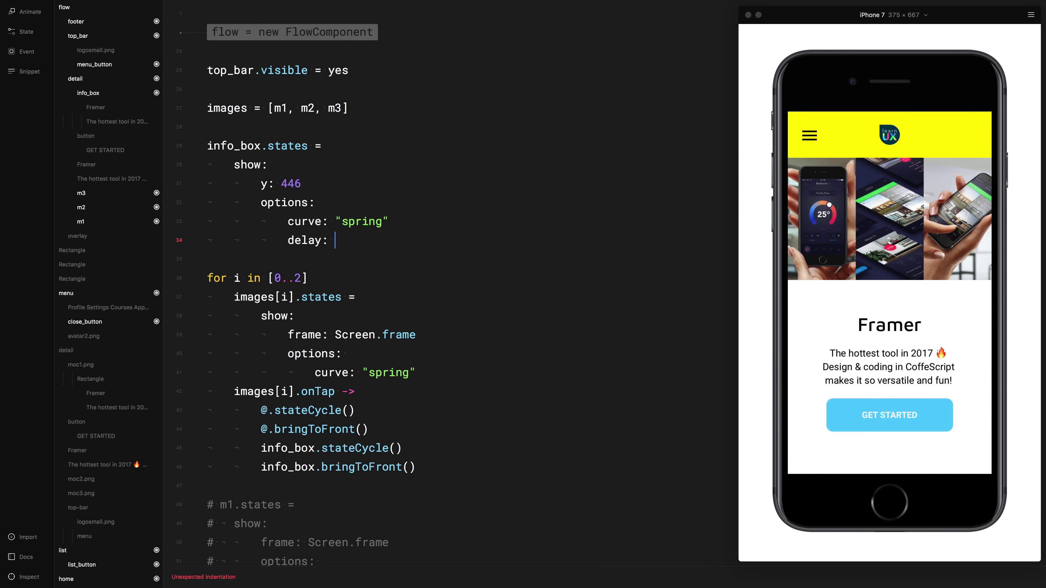
type(".4")
left_click(902, 239)
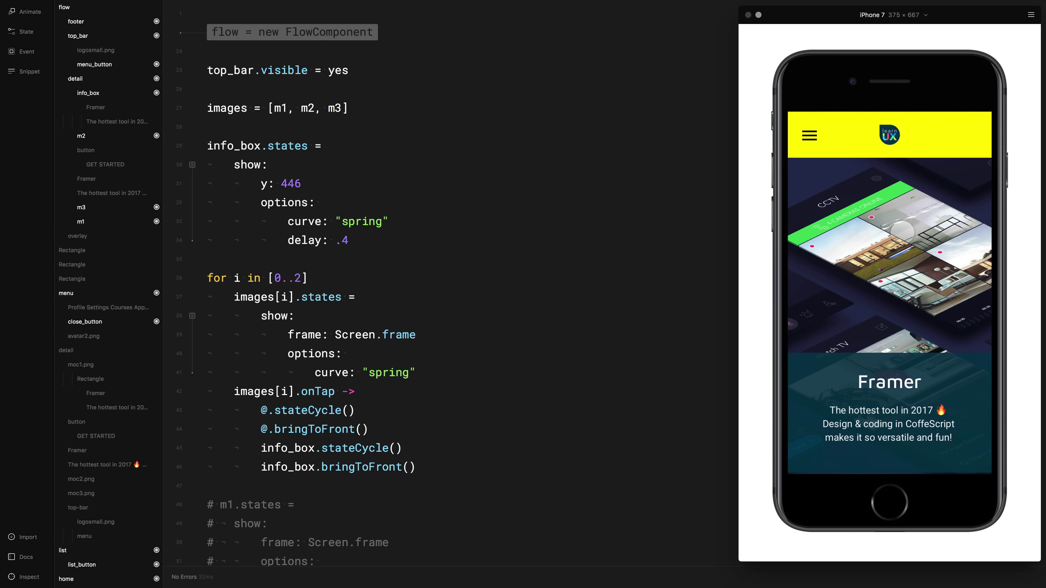
left_click(902, 232)
left_click(928, 225)
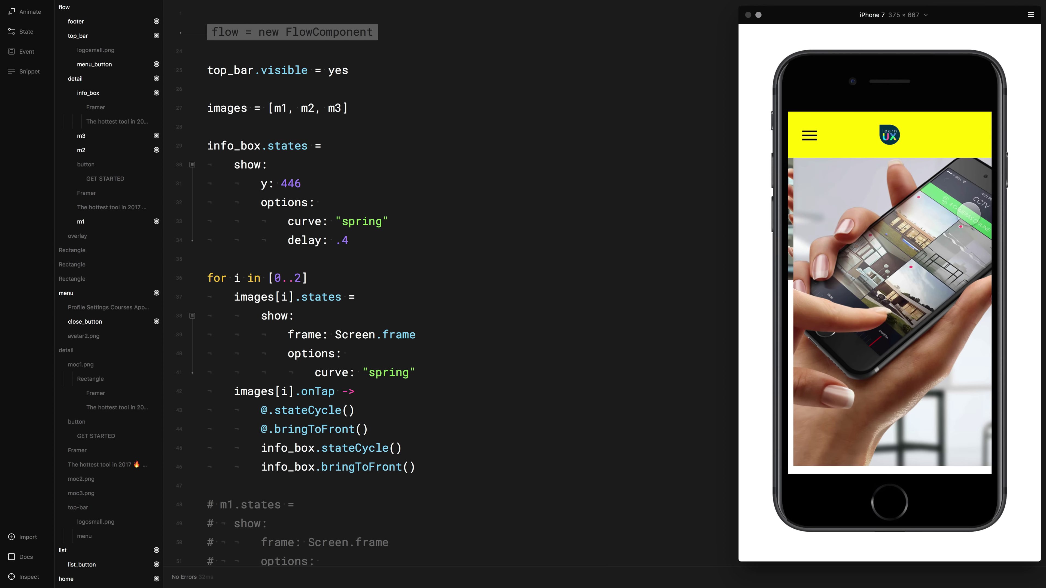
Delete the commented-out m1.states and m1.onTap block below the for loop.
scroll(576, 165, "down", 3)
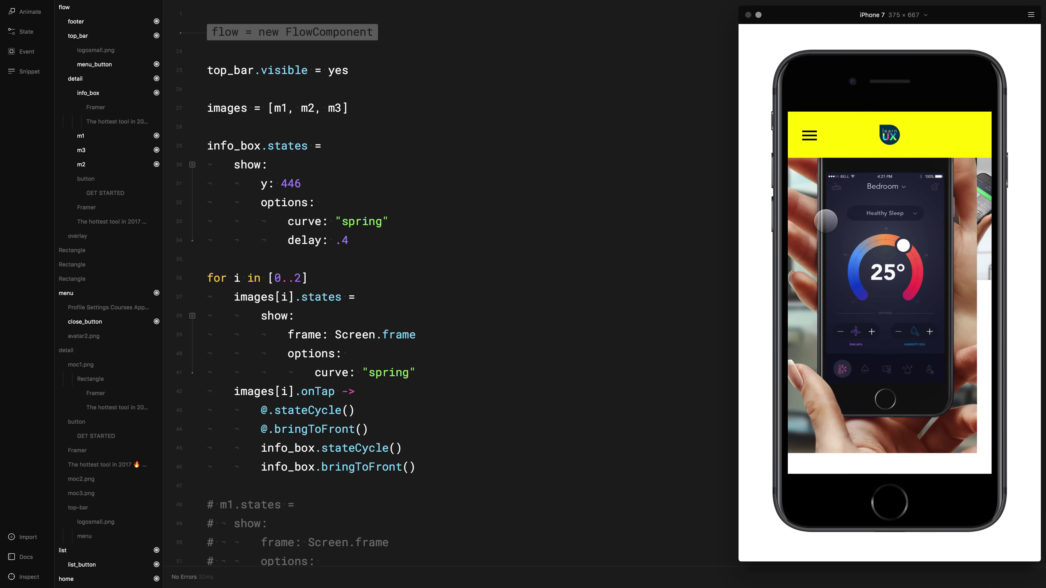
left_click_drag(224, 387, 443, 556)
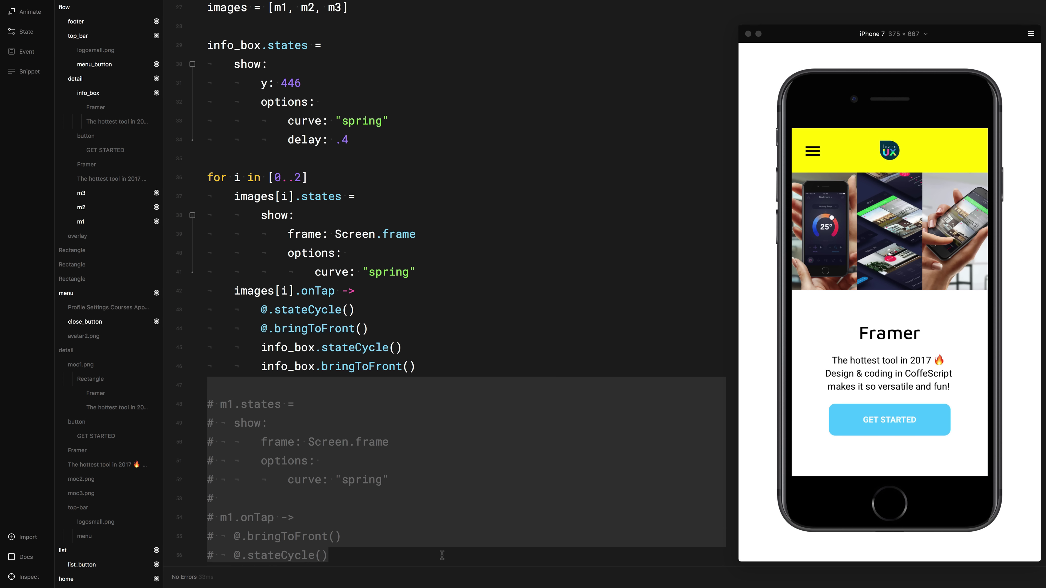
key("BackSpace")
Fold the code from top_bar.visible = yes through info_box.bringToFront(), and add an empty line below it.
left_click_drag(415, 467, 187, 76)
right_click(273, 78)
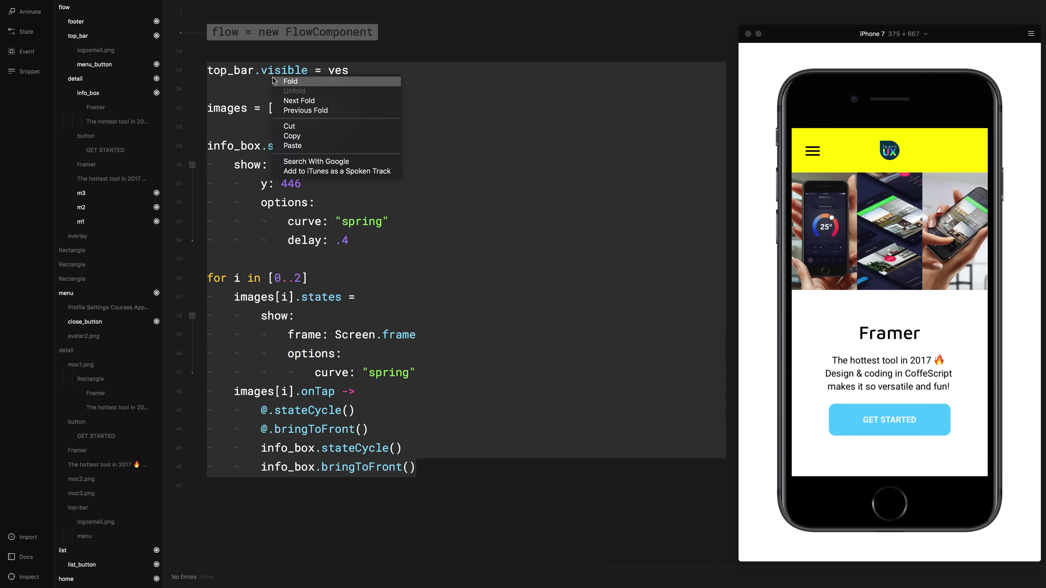
left_click(288, 81)
key("Return")
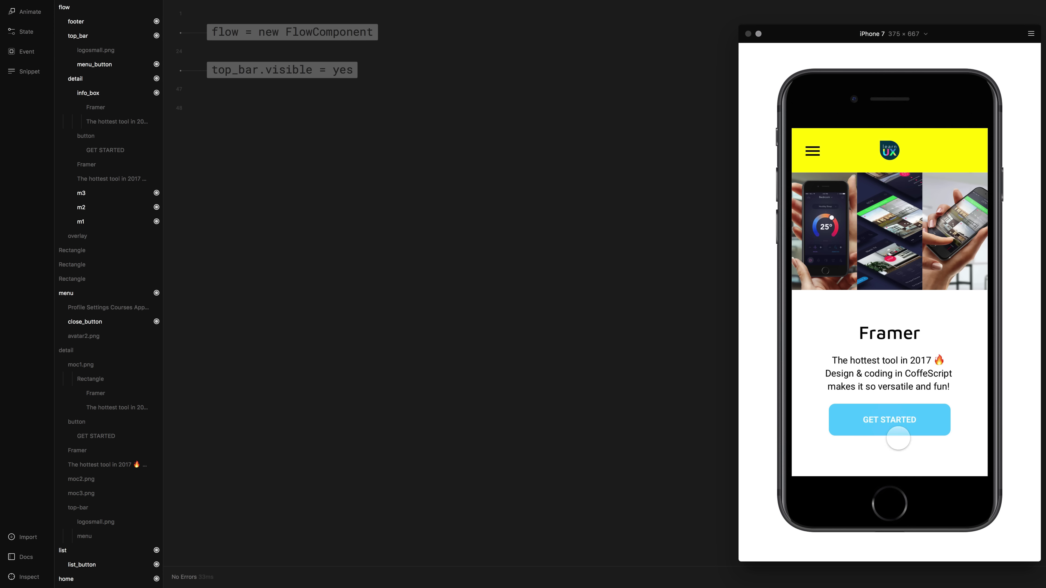
In the design view, rename the GET STARTED button's layer to get-started-button and move it down to y 548.
key("super+1")
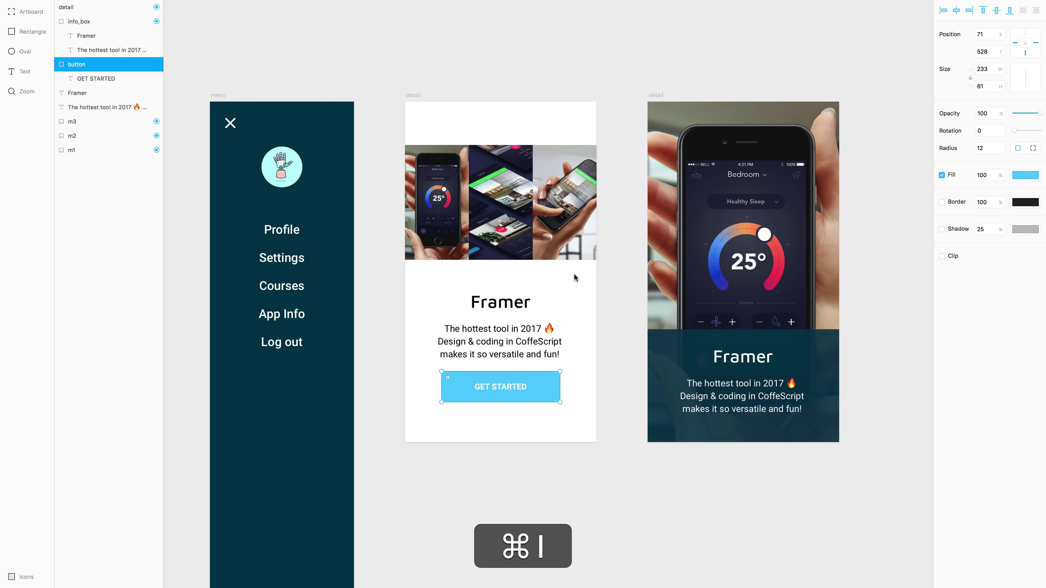
left_click(463, 441)
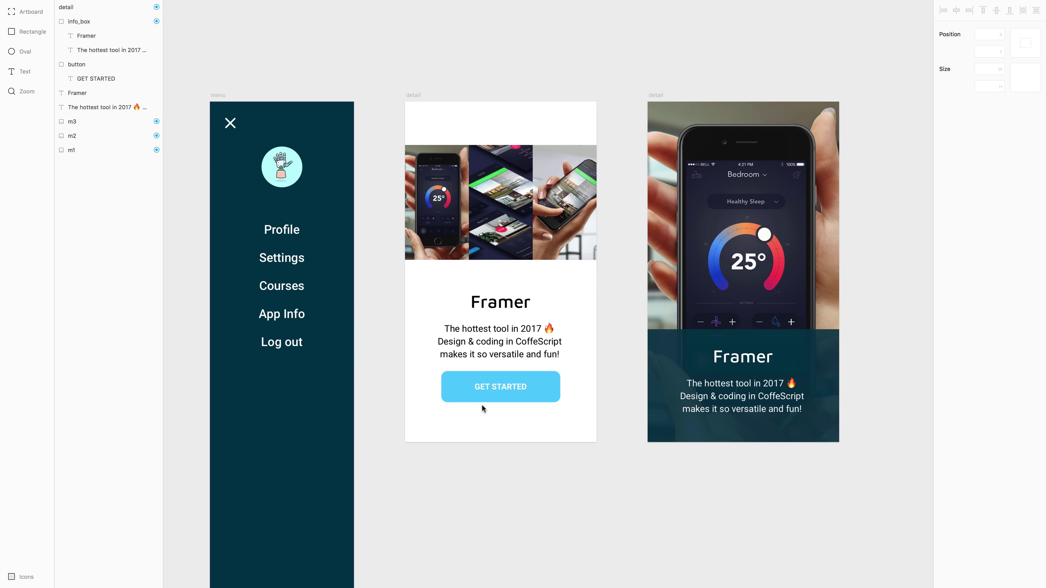
left_click(463, 391)
double_click(78, 65)
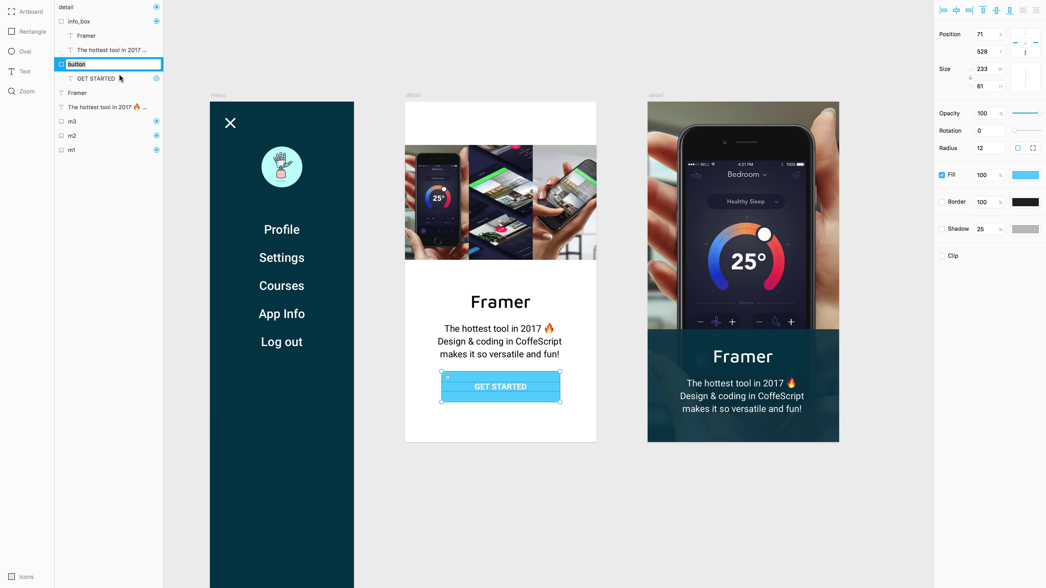
type("get-started-")
key("Return")
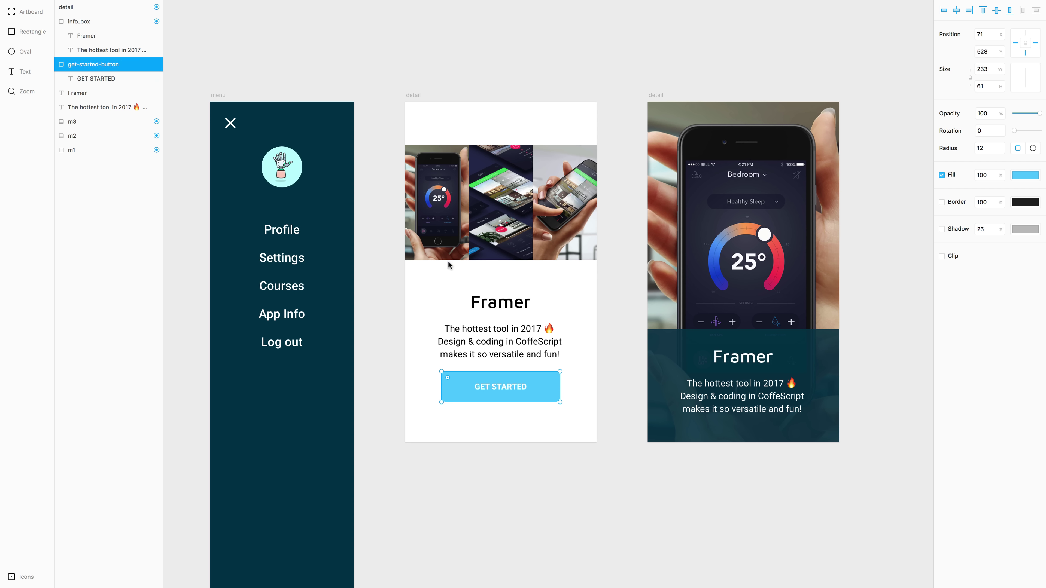
key("shift+Down")
key("shift+Down")
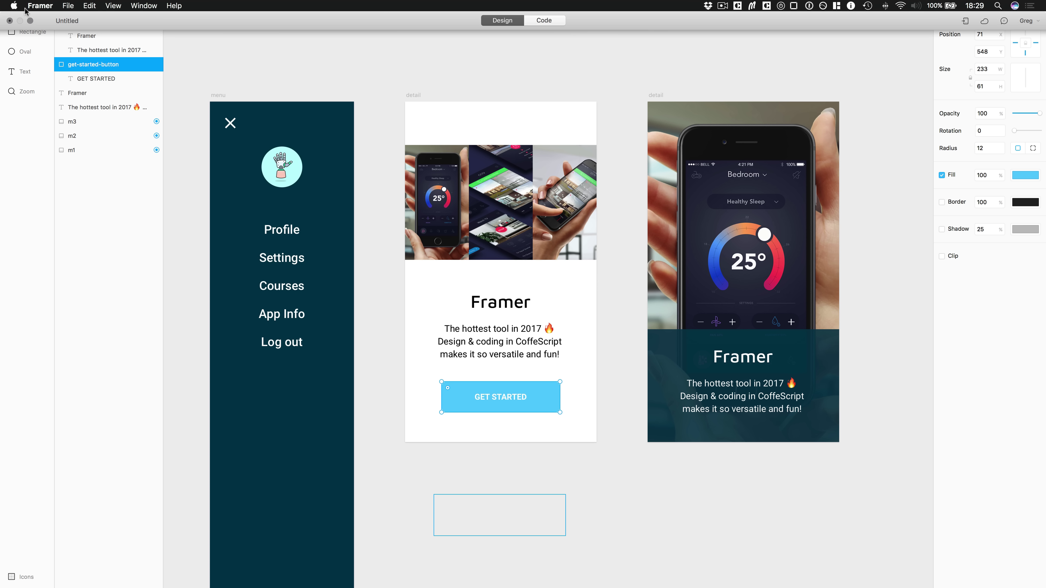
Import the sh1–sh5 and sh7–sh9 PNG images from the framer-export folder onto the GET STARTED button in the detail artboard.
left_click(31, 21)
left_click_drag(964, 320, 450, 404)
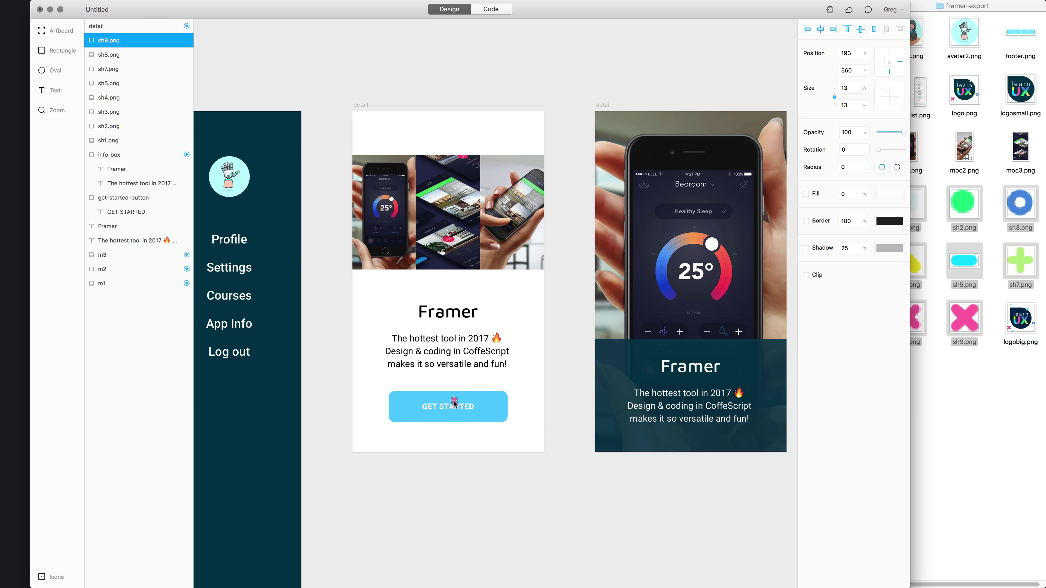
left_click(61, 9)
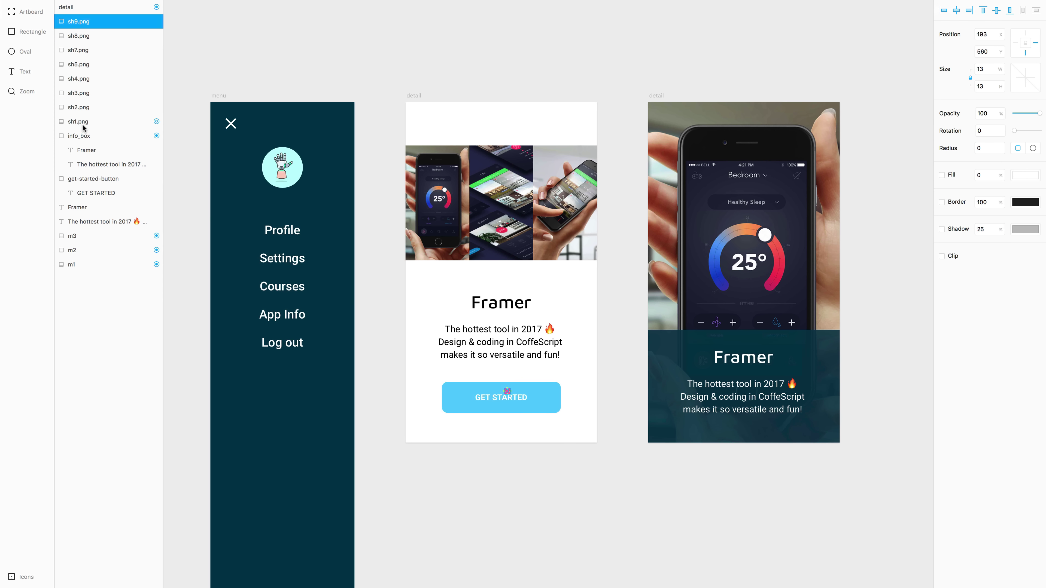
Rename the sh1.png, sh2.png and sh3.png layers as s1, s2 and s3.
left_click(75, 122)
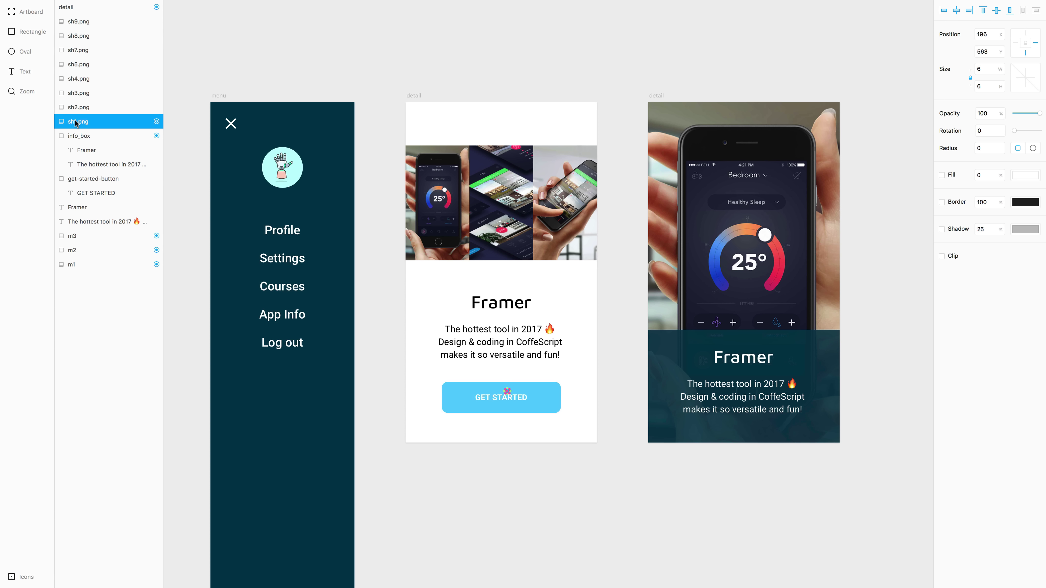
double_click(79, 122)
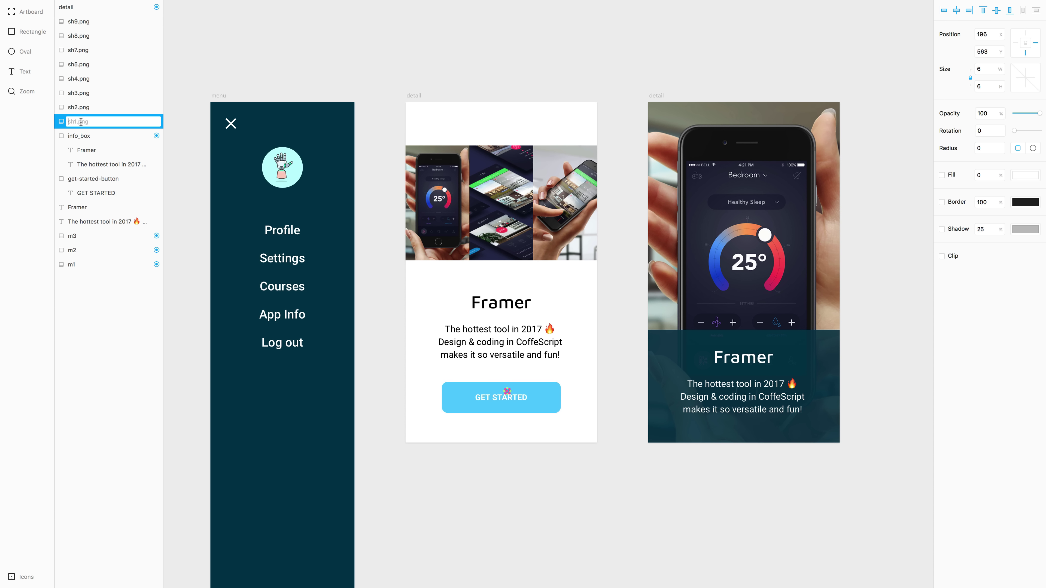
type("s1")
key("Return")
double_click(73, 107)
type("s")
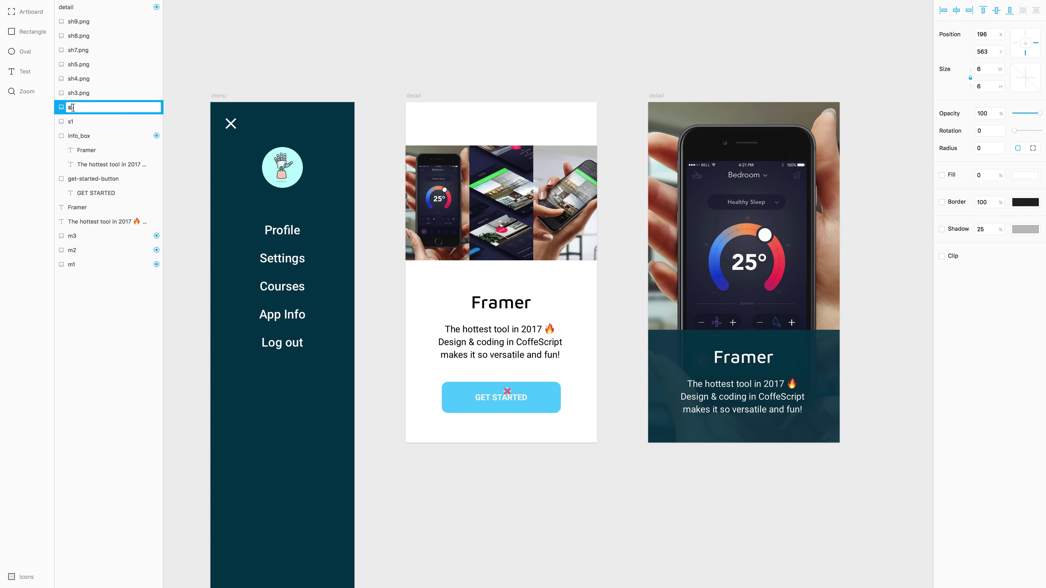
type("2")
key("Return")
double_click(73, 93)
type("s3")
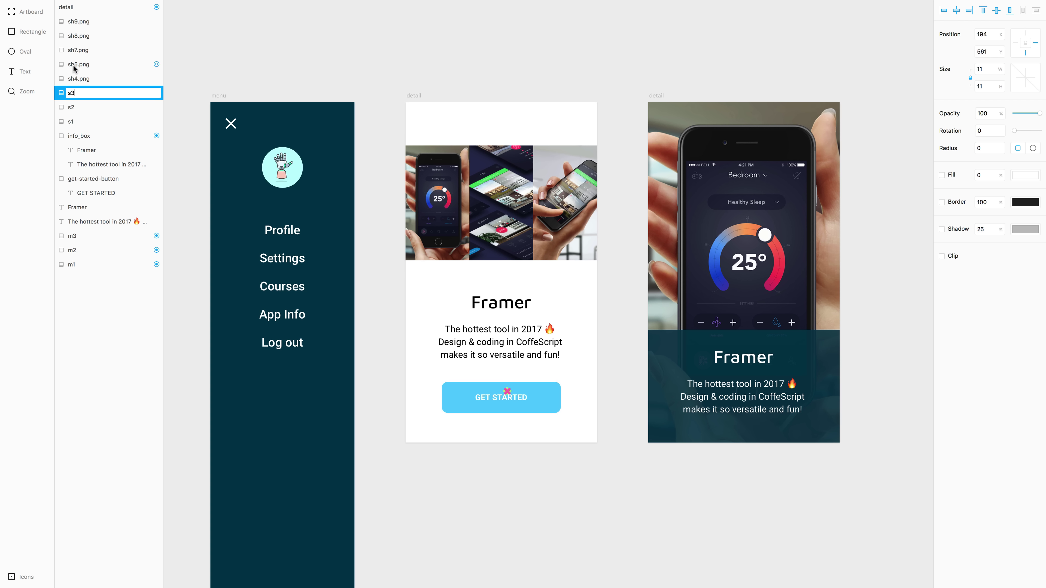
key("Return")
Rename the sh4.png and sh5.png layers as s4 and s5.
double_click(77, 78)
type("s4")
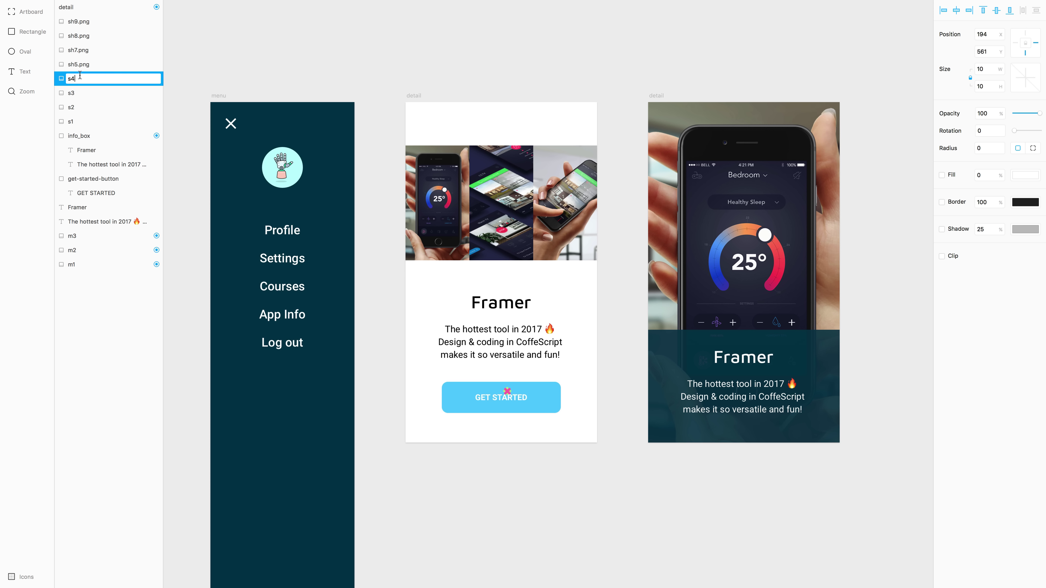
key("Return")
double_click(81, 64)
type("s5")
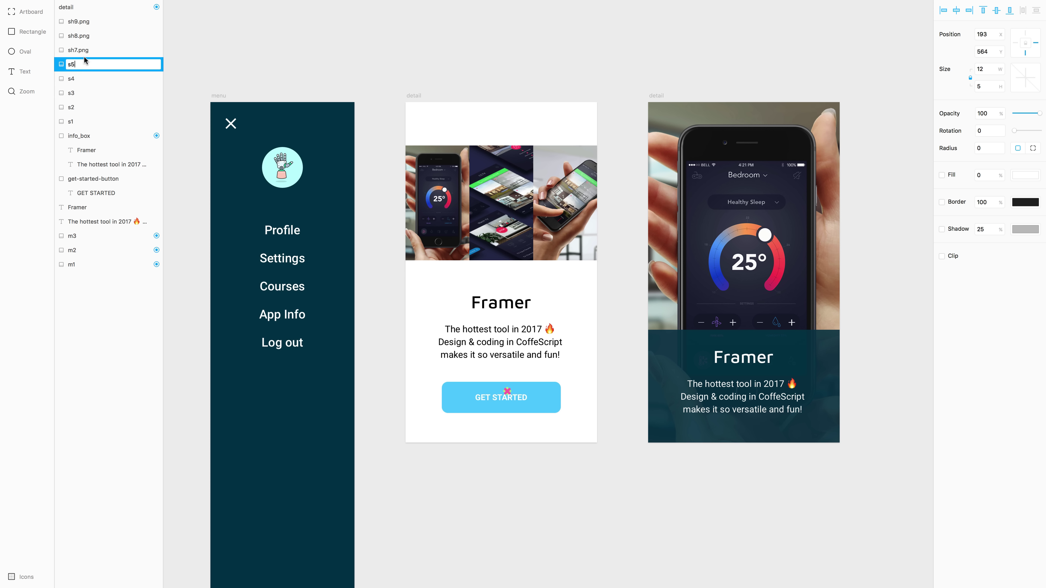
key("Return")
Rename the sh7.png, sh8.png and sh9.png layers as s6, s7 and s8.
double_click(80, 50)
type("s6")
key("Return")
double_click(81, 35)
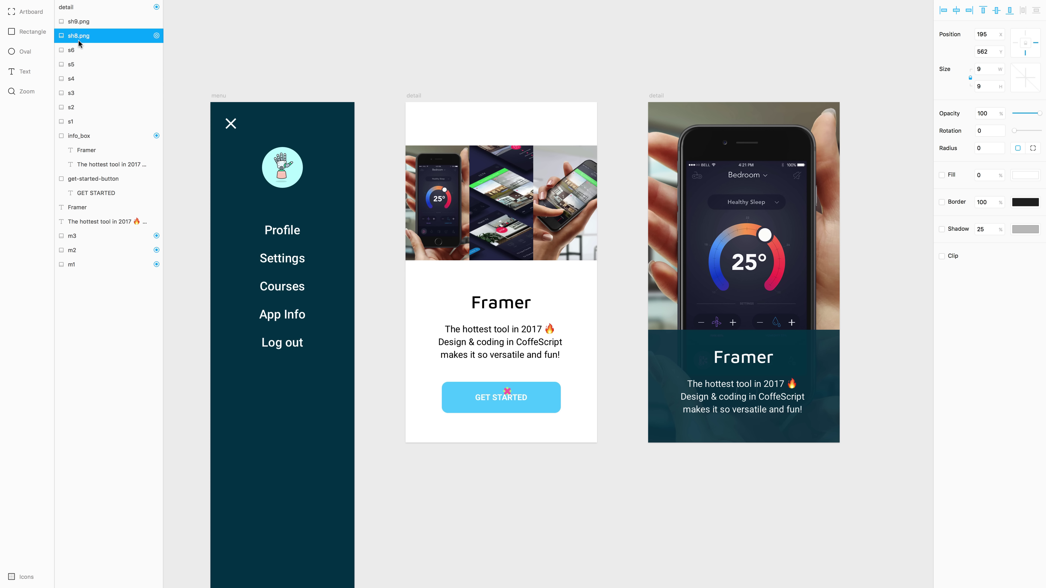
type("s7")
key("Return")
double_click(74, 22)
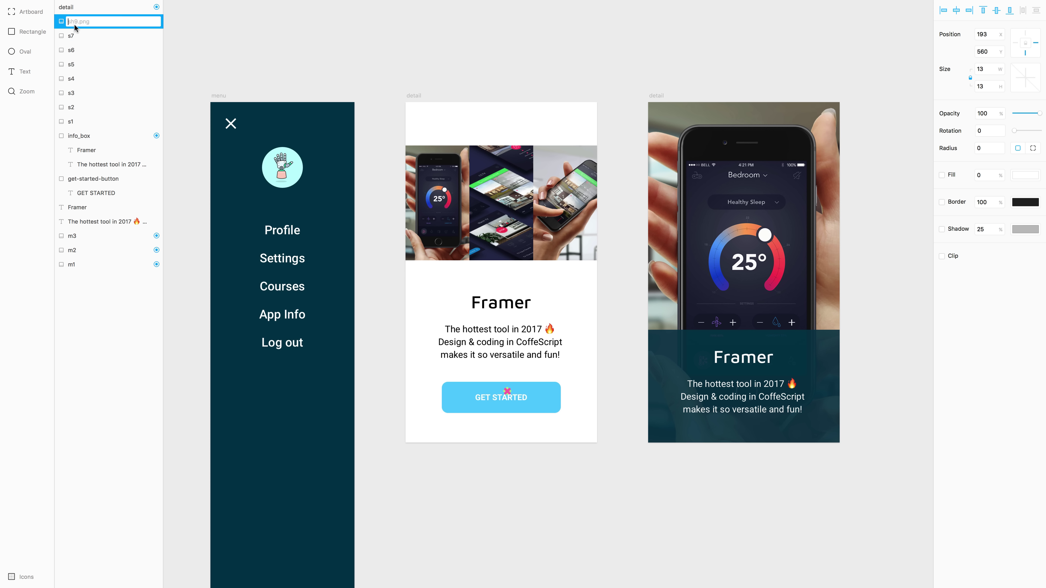
type("s8")
key("Return")
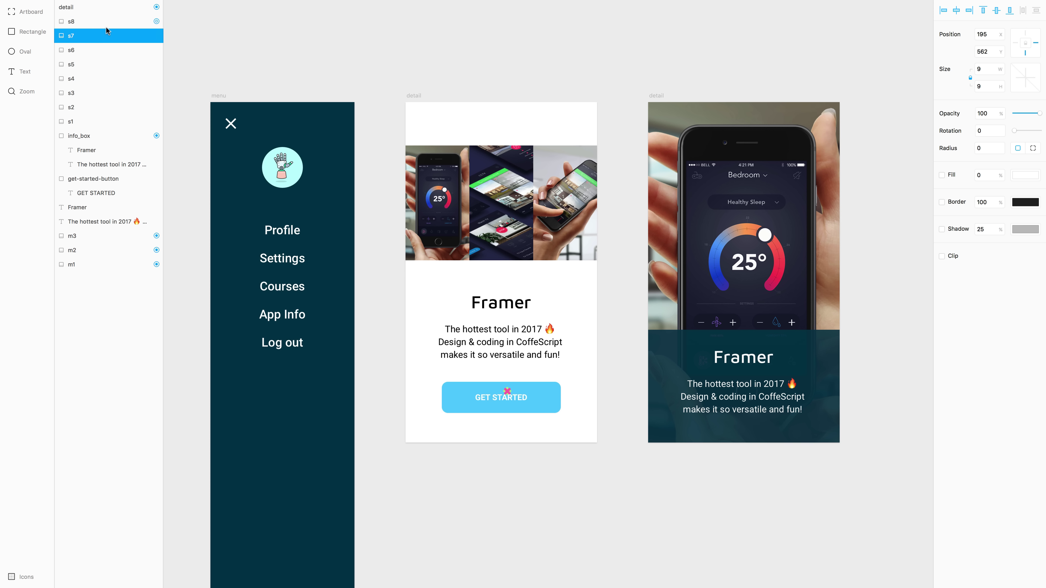
Make layers s8 through s1 and get-started-button available as targets in code.
left_click(157, 21)
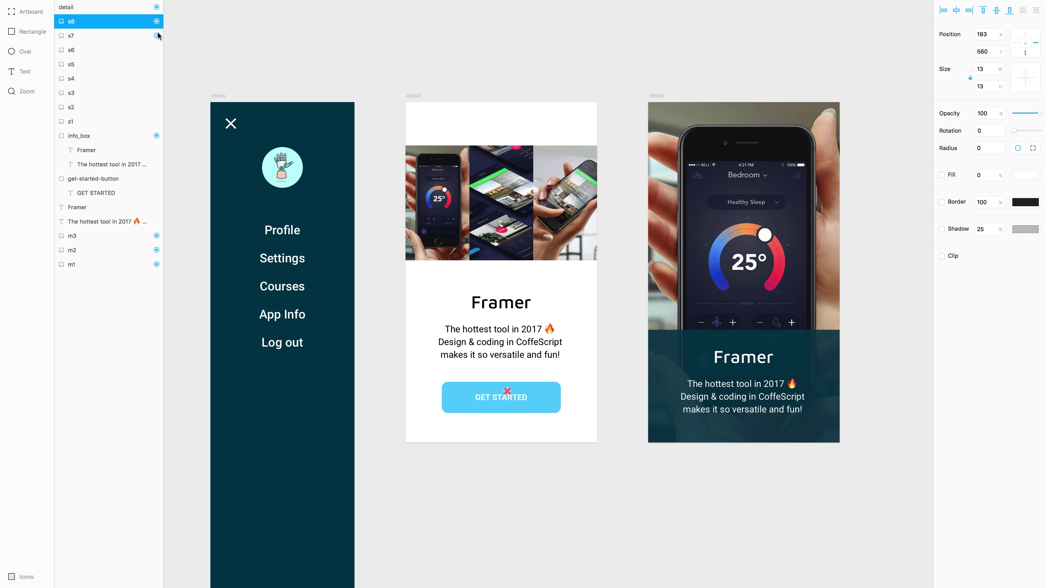
left_click(156, 36)
left_click(157, 50)
left_click(157, 64)
left_click(156, 78)
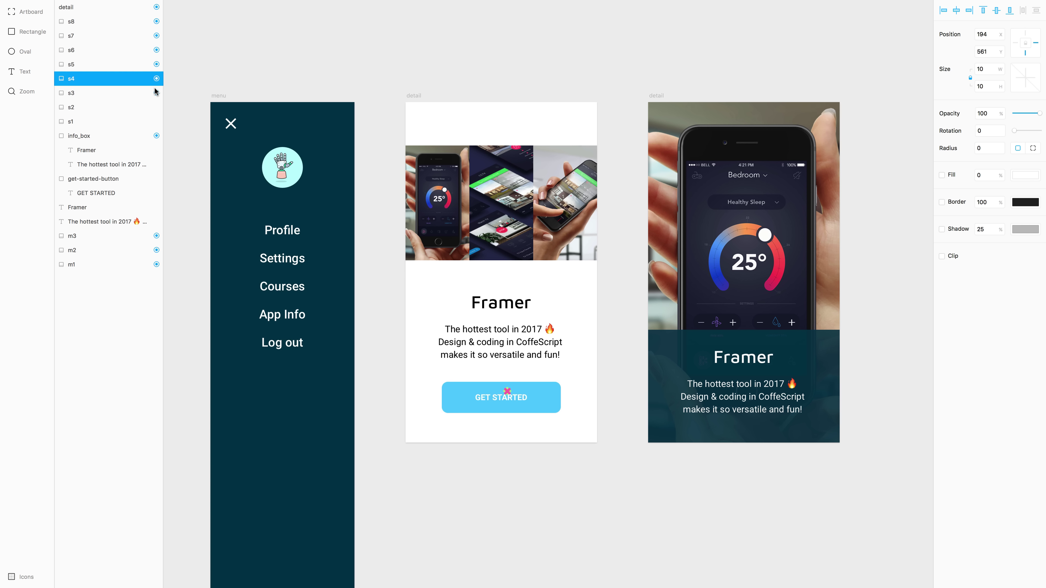
left_click(156, 93)
left_click(157, 107)
left_click(156, 121)
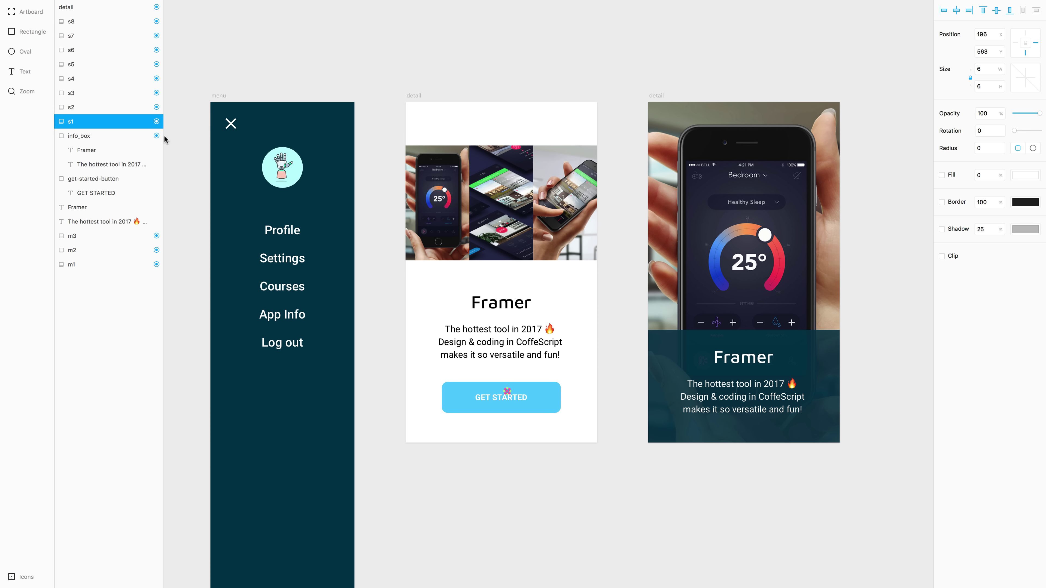
left_click(156, 179)
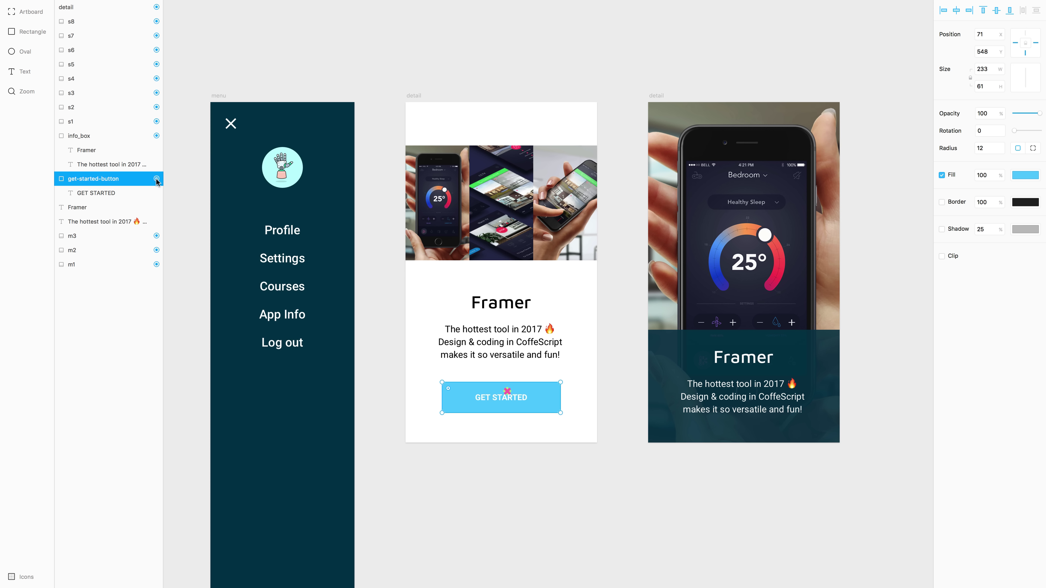
Move get-started-button above s8 in the layer order, and shift s1 through s8 about 13 px left and 12 px down behind it.
left_click_drag(79, 186, 72, 18)
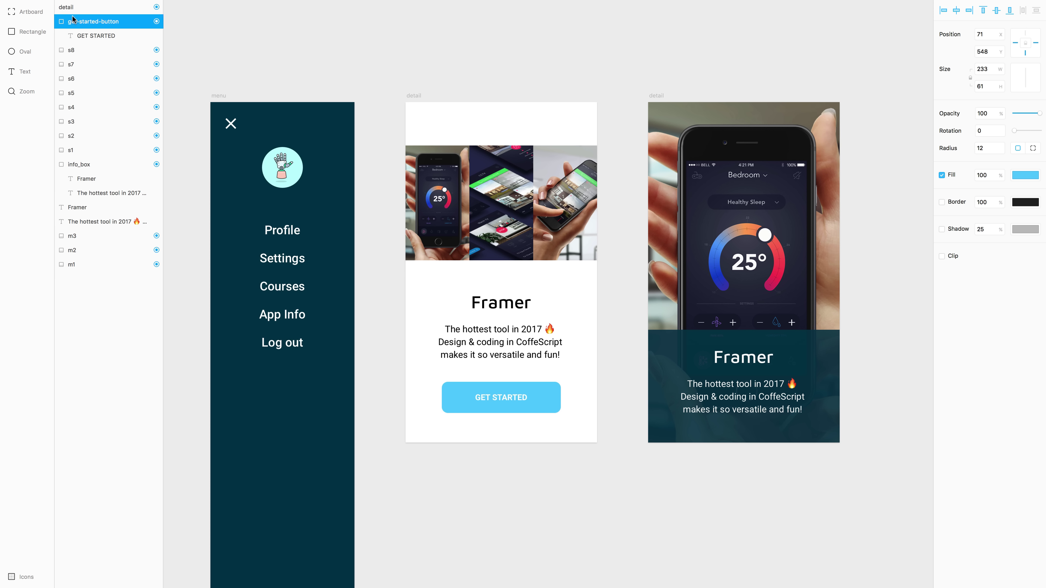
left_click(78, 51)
left_click(86, 151, "shift")
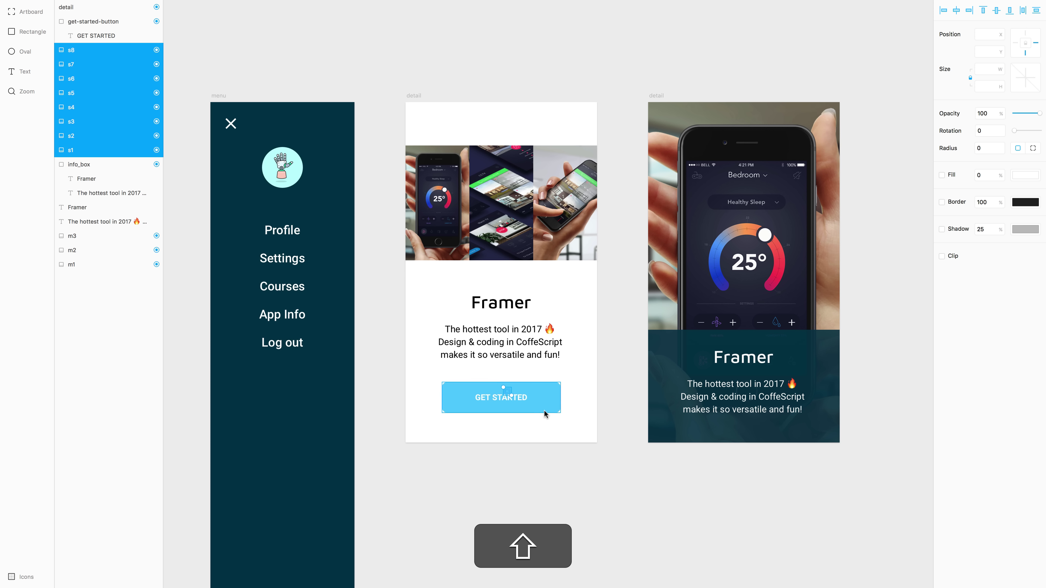
key("shift+Down")
key("shift+Left")
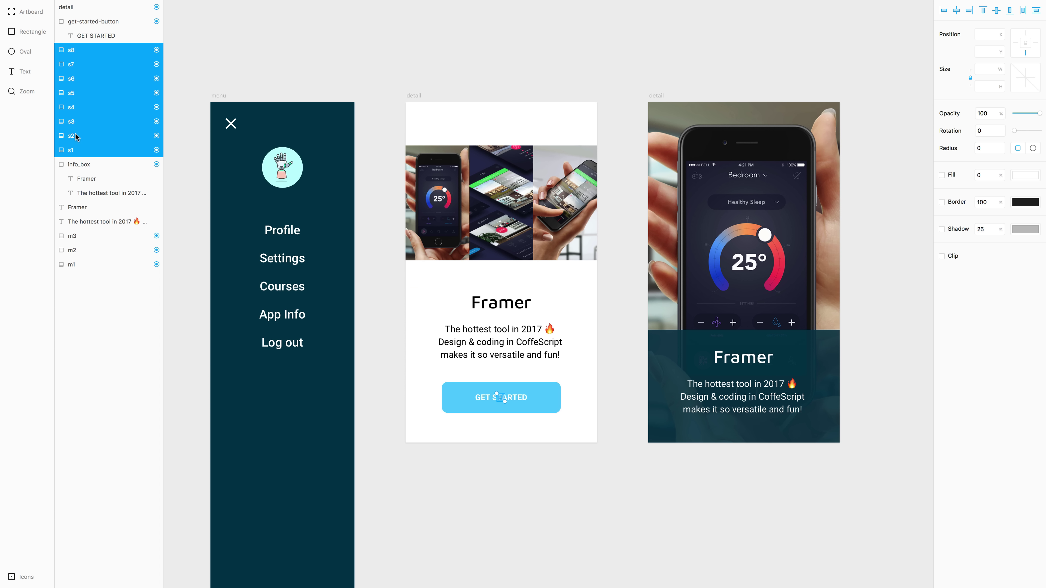
left_click(78, 151)
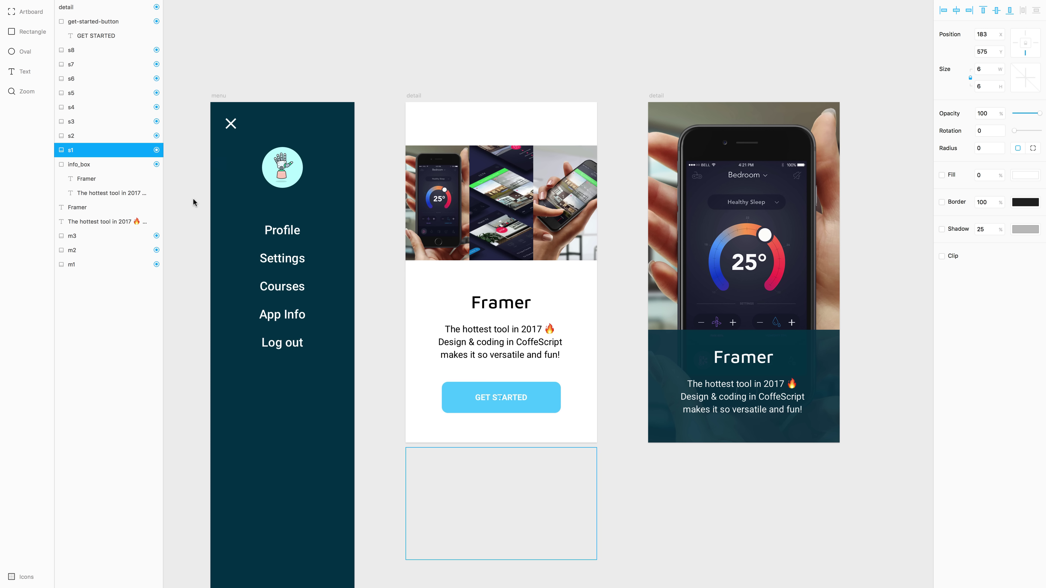
Reposition s1 just above the upper-left corner of the GET STARTED button, at x 65, y 540.
key("shift+Up")
key("shift+Up")
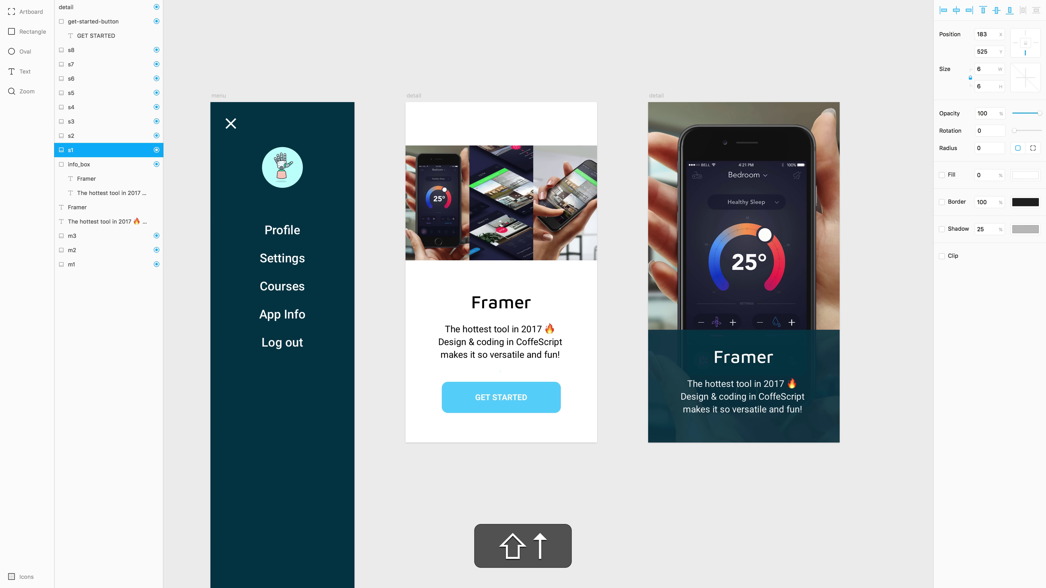
key("shift+Left")
key("shift+Left")
key("shift+Left")
key("shift+Left")
key("shift+Left")
key("shift+Left")
key("shift+Left")
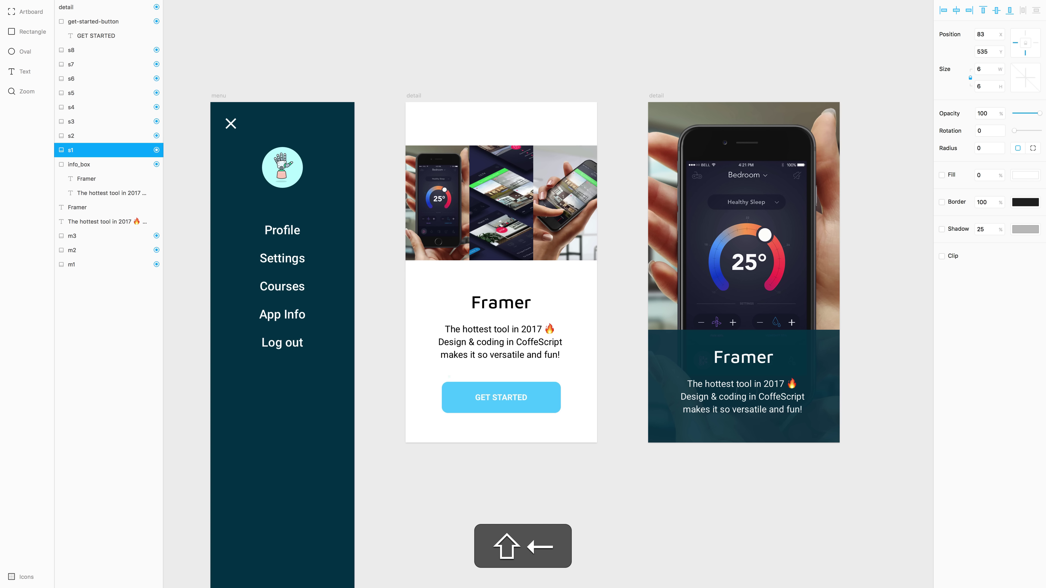
left_click_drag(439, 376, 440, 378)
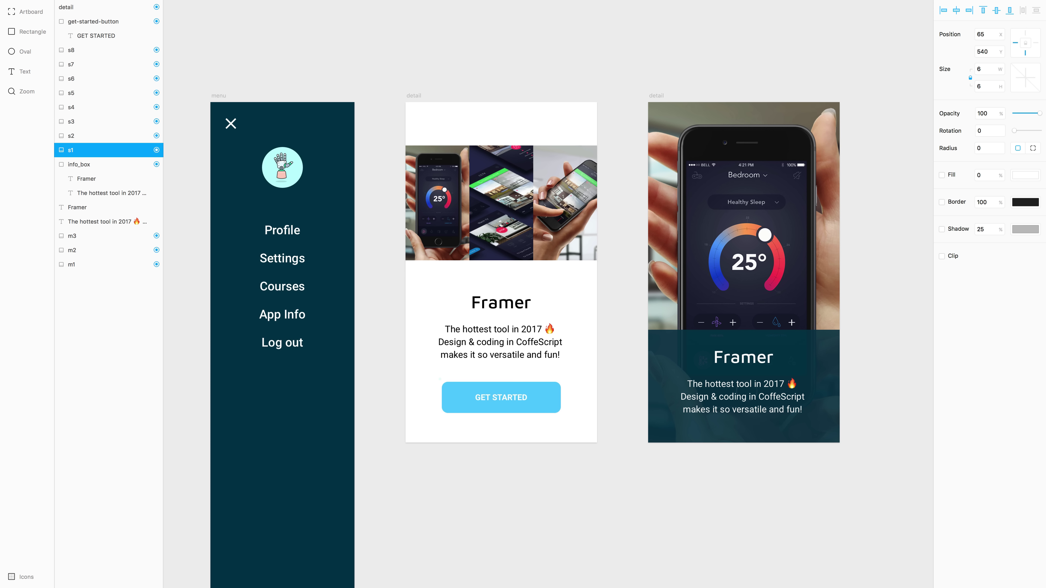
Reposition s2 just above the upper-right corner of the GET STARTED button, at x 305, y 538.
left_click(103, 138)
key("shift+Up")
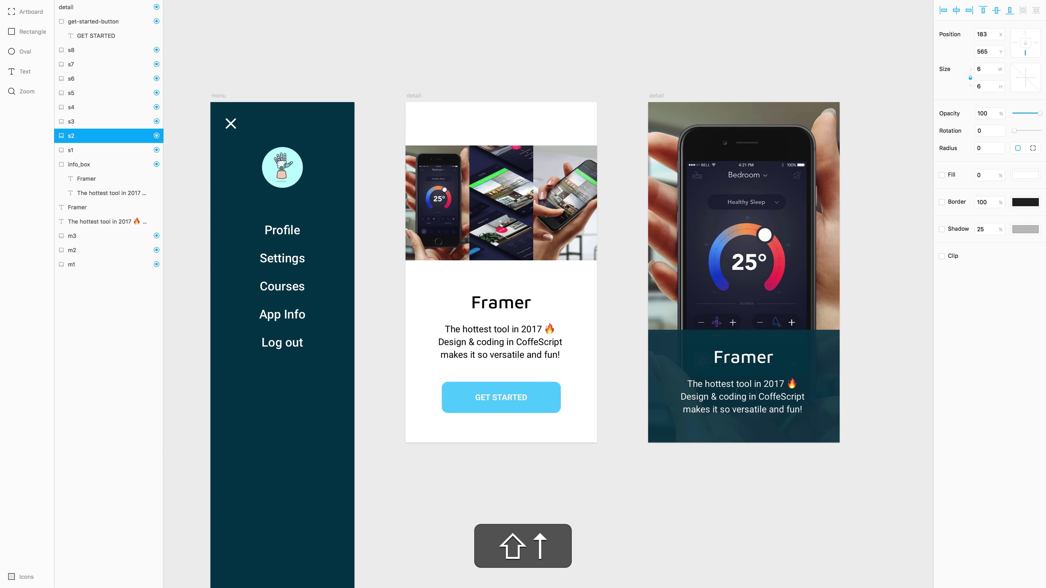
key("shift+Up")
key("shift+Right")
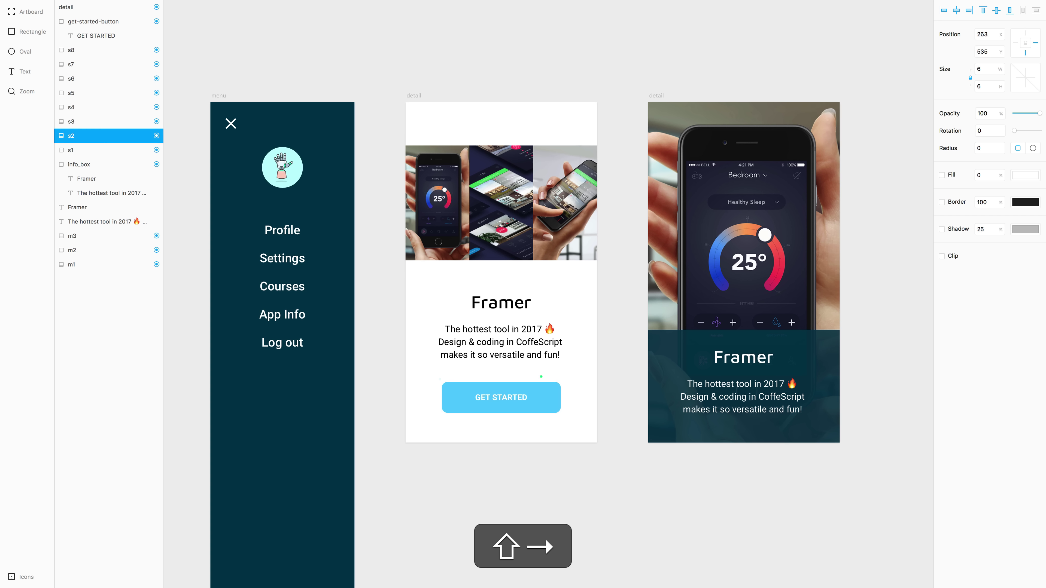
left_click_drag(562, 376, 562, 377)
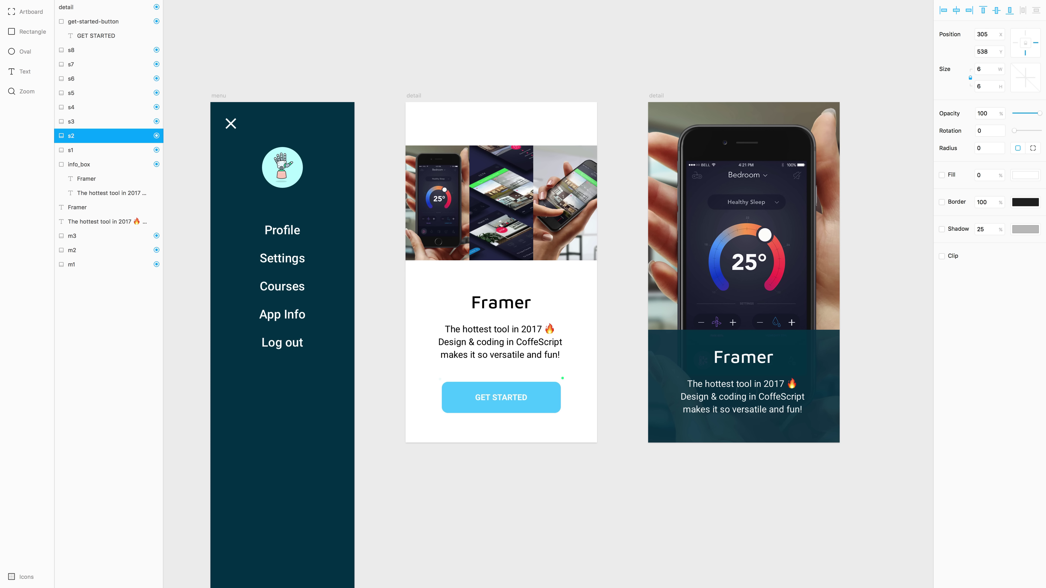
Reposition s3 beside the upper-right corner of the GET STARTED button, at about x 312, y 545.
left_click(101, 122)
key("shift+Up")
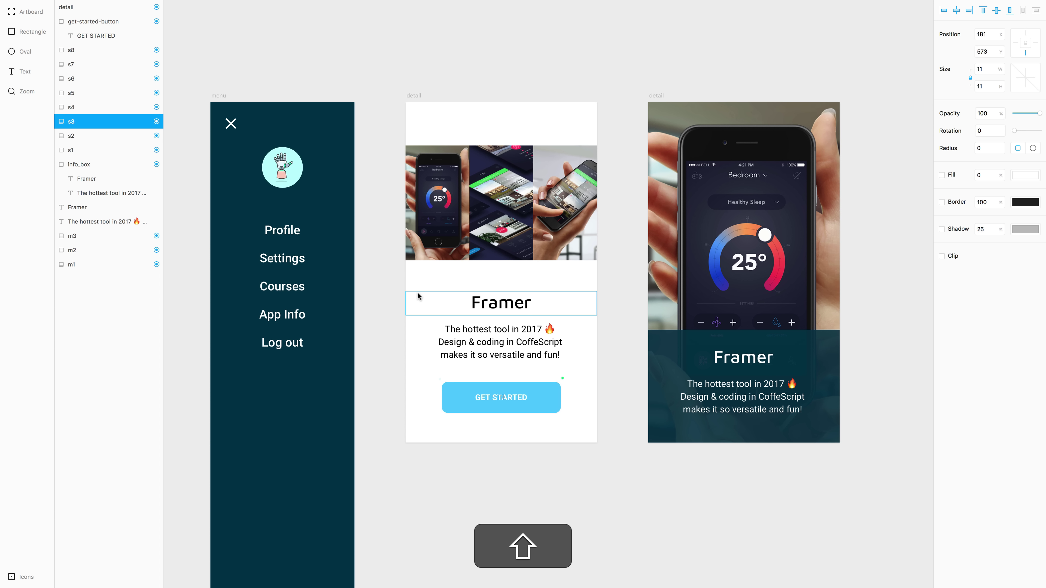
key("shift+Down")
key("shift+Down")
key("shift+Right")
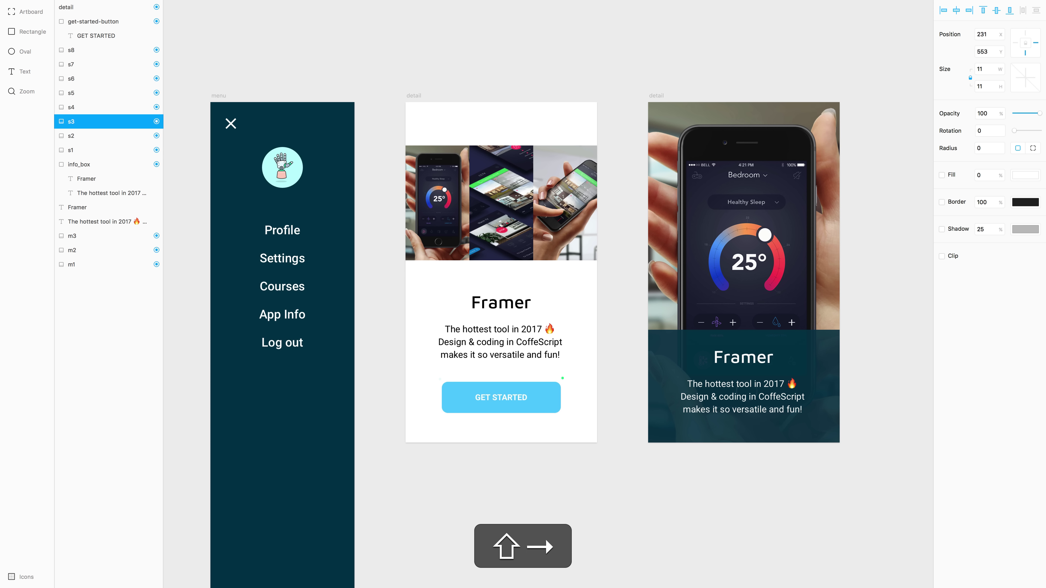
key("shift+Right")
key("shift+Down")
key("shift+Down")
key("shift+Down")
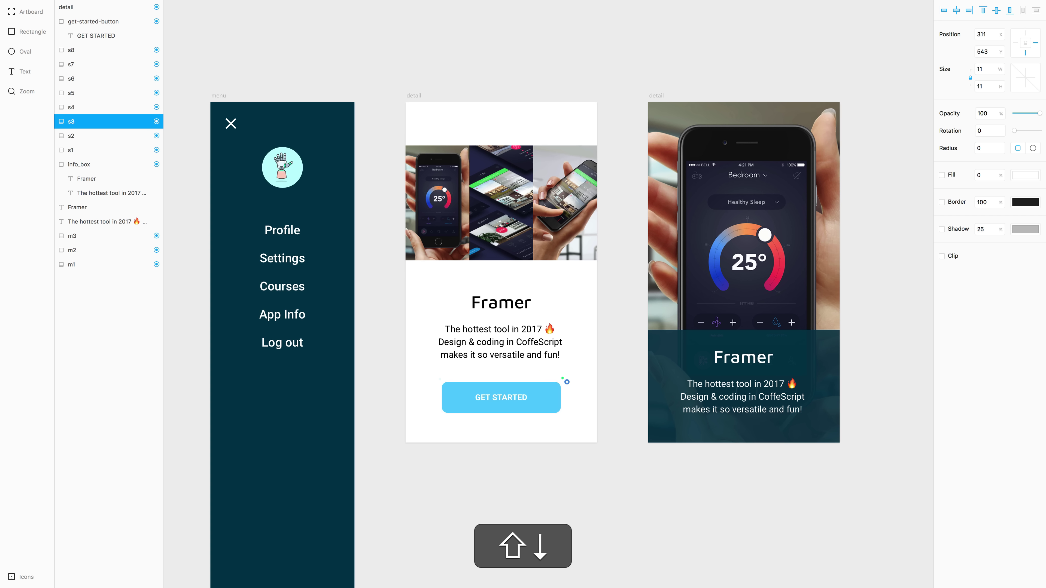
key("Right")
key("Down")
key("Down")
Reposition s4 above s3 near the button's upper-right corner, at x 311, y 525.
left_click(101, 109)
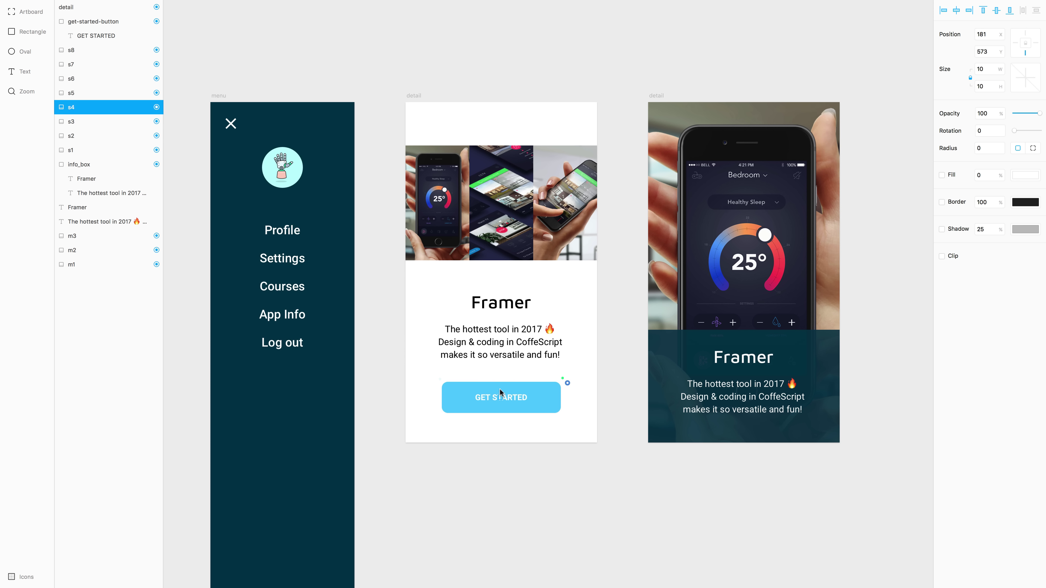
key("shift+Down")
key("shift+Up")
key("shift+Up")
key("shift+Up")
key("shift+Up")
key("shift+Right")
key("shift+Right")
key("shift+Right")
key("shift+Right")
key("shift+Right")
key("shift+Right")
key("shift+Right")
key("shift+Right")
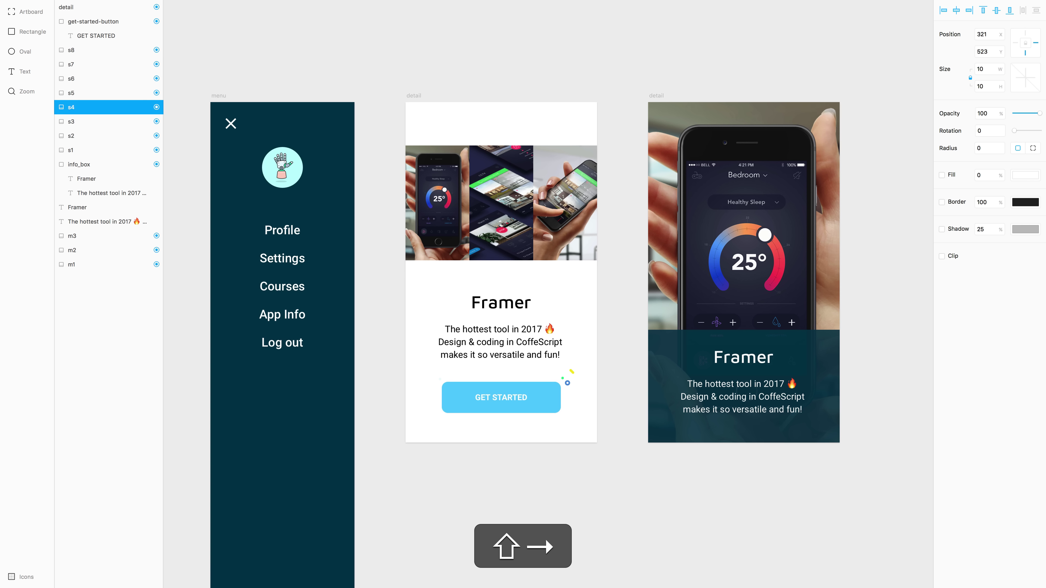
key("shift+Left")
key("Down")
key("Down")
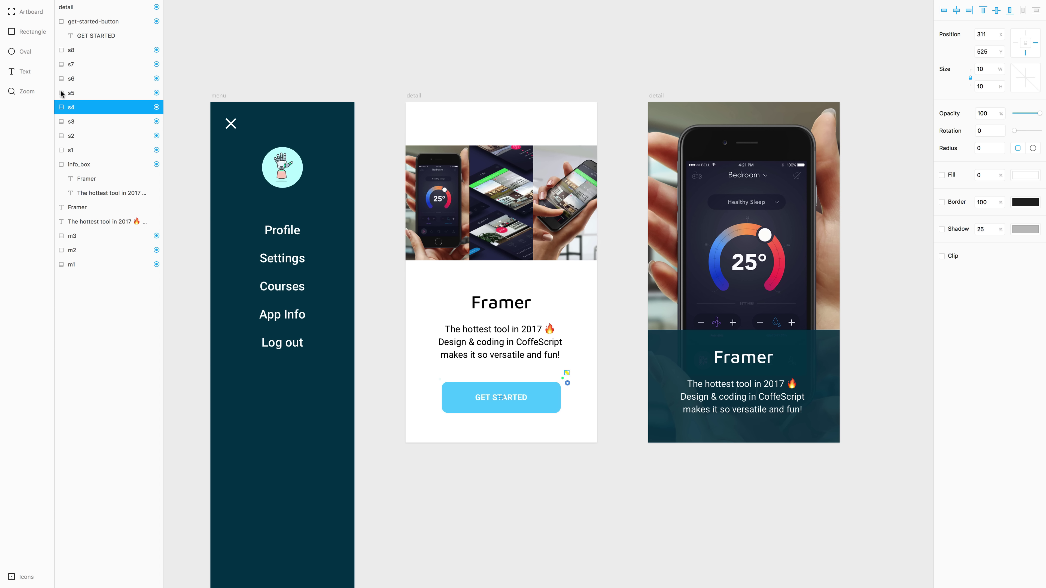
Reposition s5 just below the lower-left corner of the GET STARTED button, at x 63, y 616.
left_click(61, 93)
key("shift+Up")
key("shift+Down")
key("shift+Left")
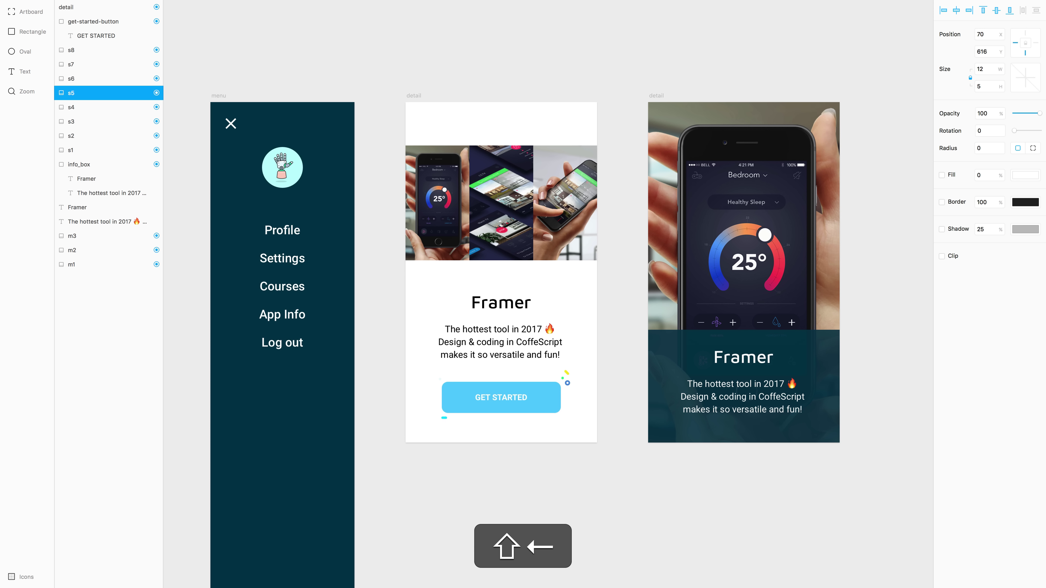
key("Right")
key("Right")
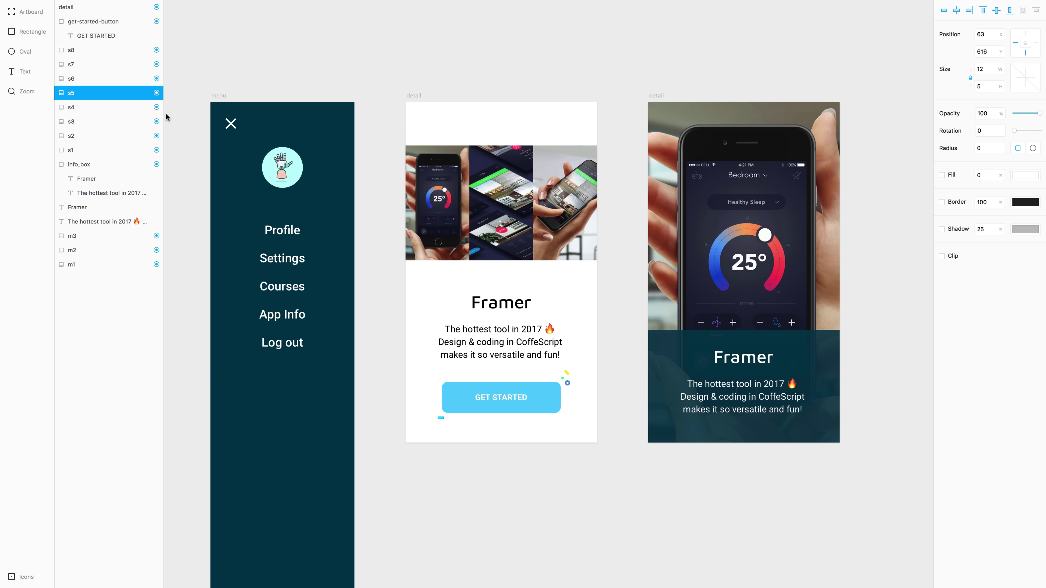
Reposition s6 at the lower-right corner of the GET STARTED button, at x 300, y 609.
left_click(111, 83)
key("shift")
key("shift+Down")
key("shift+Down")
key("shift+Down")
key("shift+Down")
key("shift+Down")
key("shift+Left")
key("shift+Left")
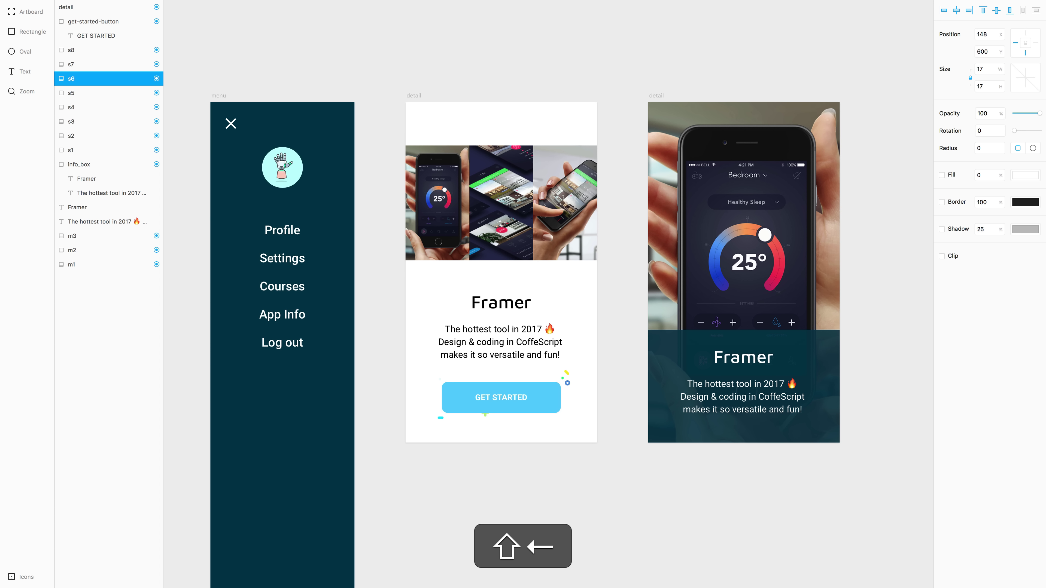
key("shift+Right")
key("shift+Right")
key("shift+Right")
key("shift+Right")
key("shift+Right")
key("shift+Right")
key("shift+Right")
key("shift+Right")
key("shift+Right")
key("shift+Right")
key("shift+Up")
key("shift+Right")
key("shift+Right")
key("shift+Right")
key("Right")
key("Right")
key("Up")
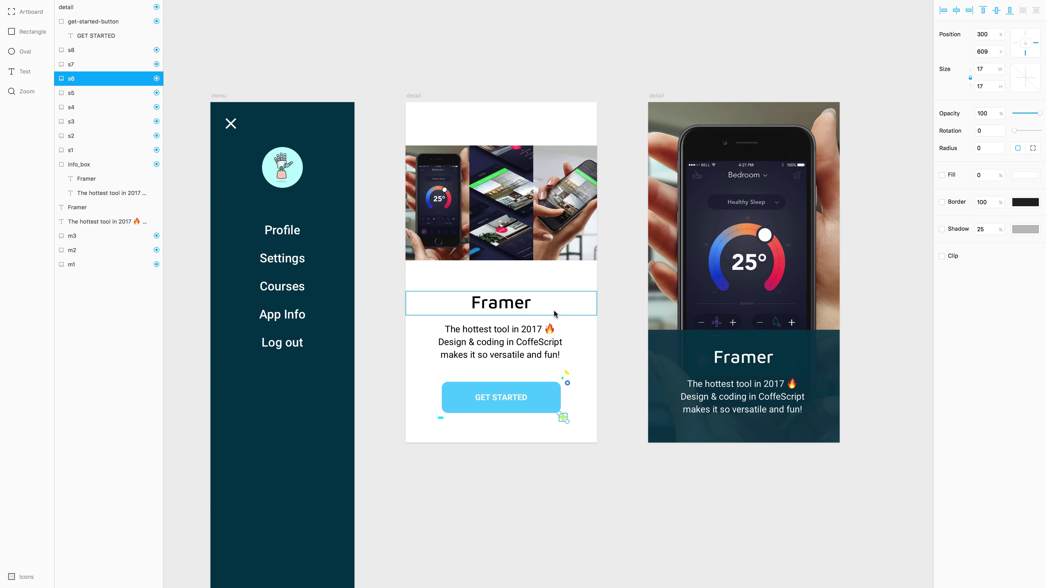
Reposition s7 outside the upper-left corner of the GET STARTED button, at x 55, y 548.
left_click(103, 68)
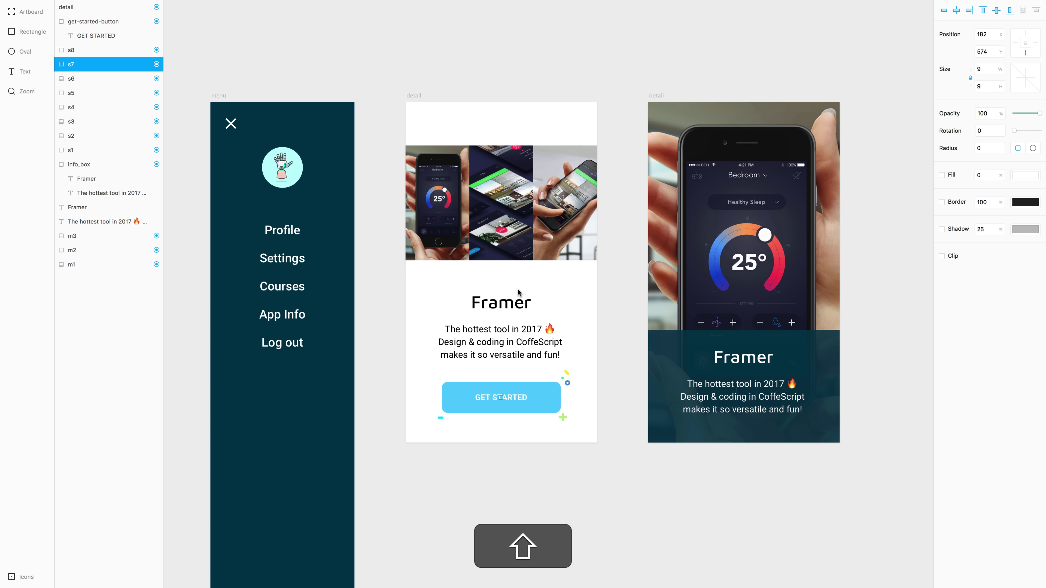
key("shift+Left")
key("shift+Left")
key("shift+Up")
key("shift+Up")
key("shift+Up")
key("shift+Up")
key("shift+Left")
key("shift+Left")
key("shift+Left")
key("shift+Left")
key("shift+Left")
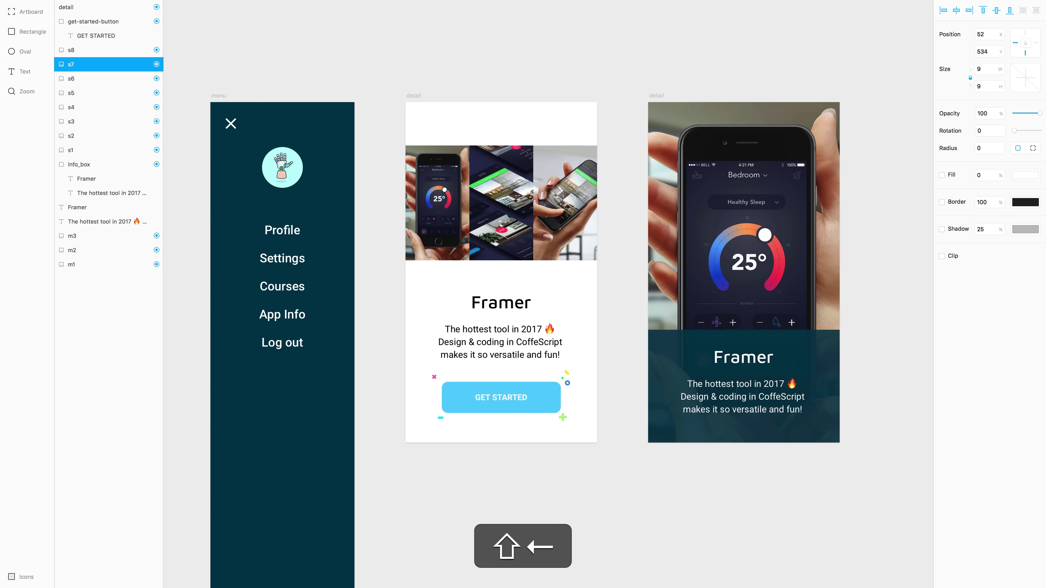
key("shift+Down")
key("Right")
key("Down")
key("Down")
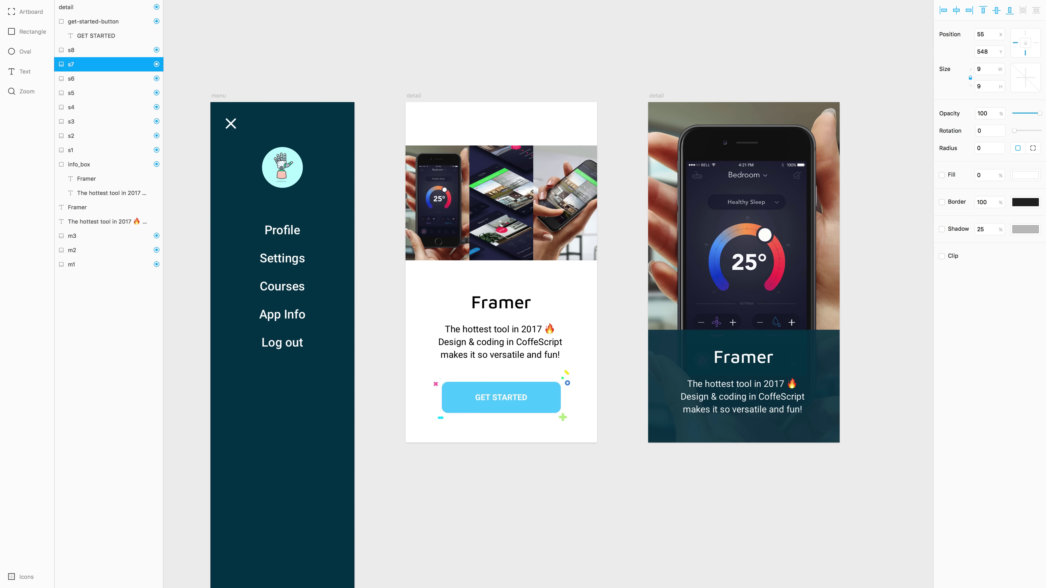
Reposition s8 below the button's lower-left corner, beside s5, at about x 81, y 620.
left_click(104, 50)
key("shift+Down")
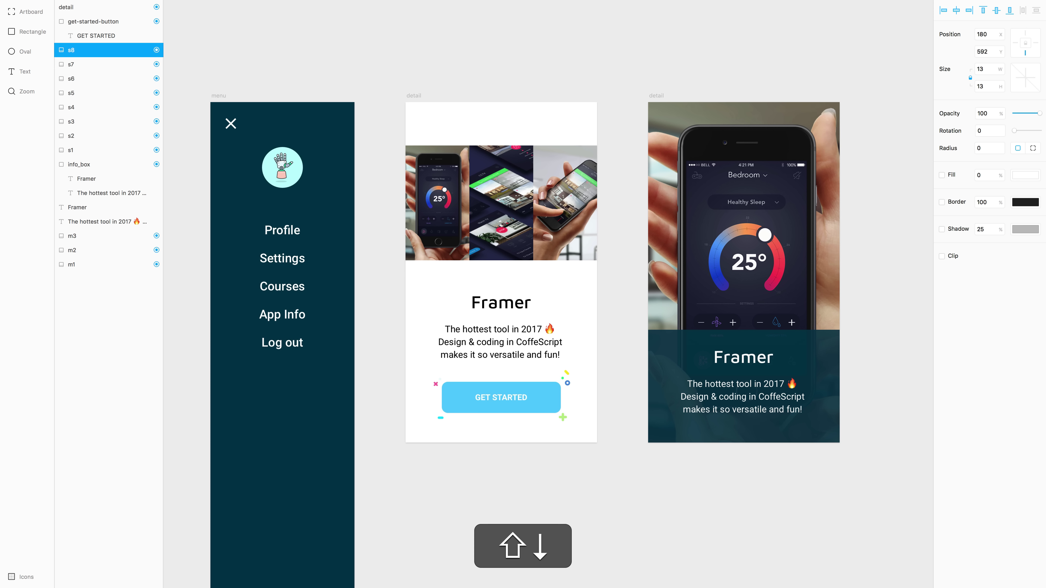
key("shift+Down")
key("shift+Down")
key("shift+Down")
key("shift+Left")
key("shift+Left")
key("shift+Left")
key("shift+Left")
key("shift+Left")
key("shift+Left")
key("shift+Left")
key("shift+Left")
key("shift+Left")
key("shift+Left")
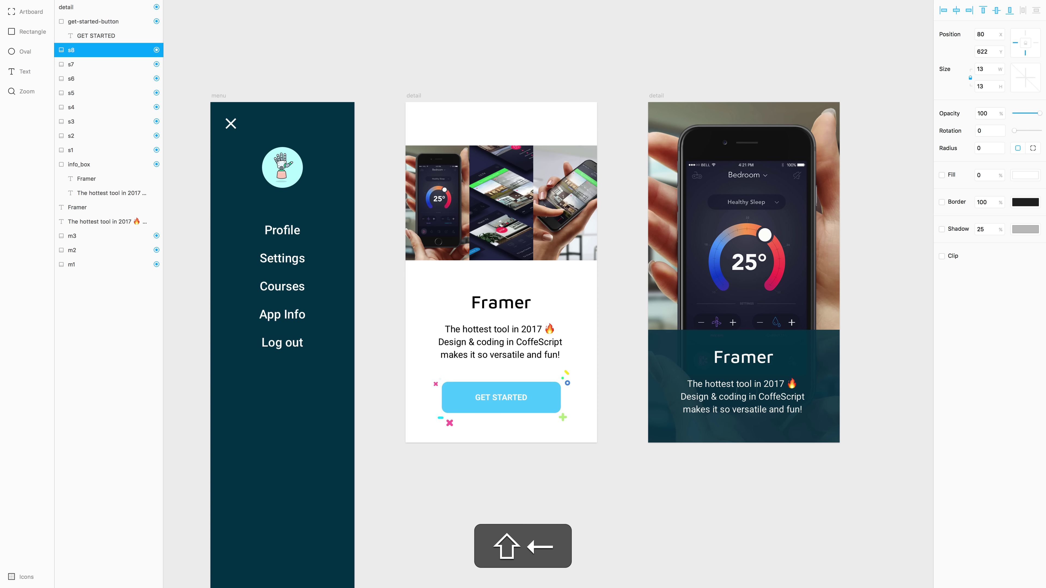
key("Right")
key("Up")
key("Up")
In the code, define the array shapes = [s1, s2, s3, s4, s5, s6, s7, s8].
key("super+2")
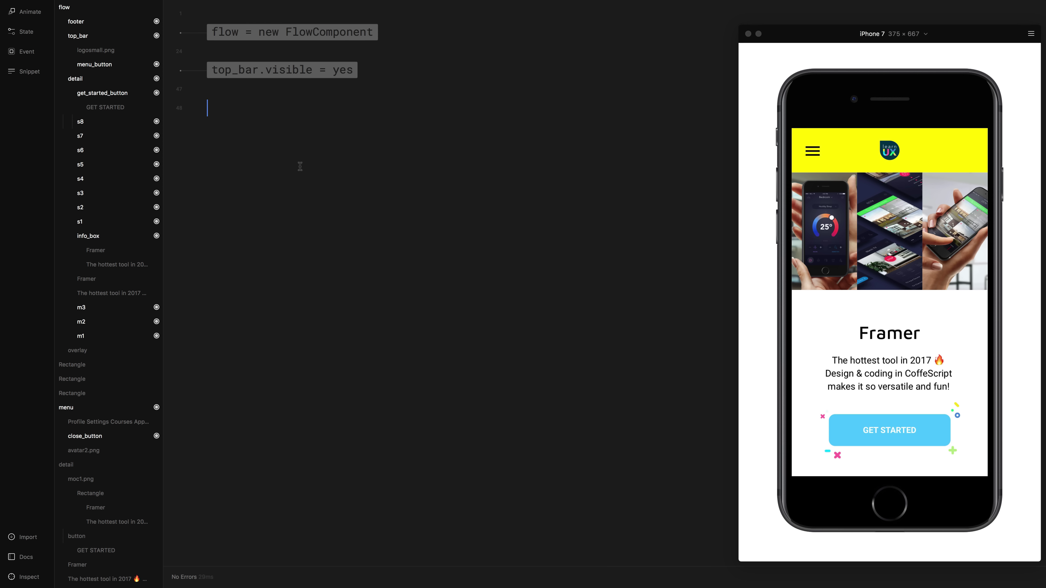
type("sh")
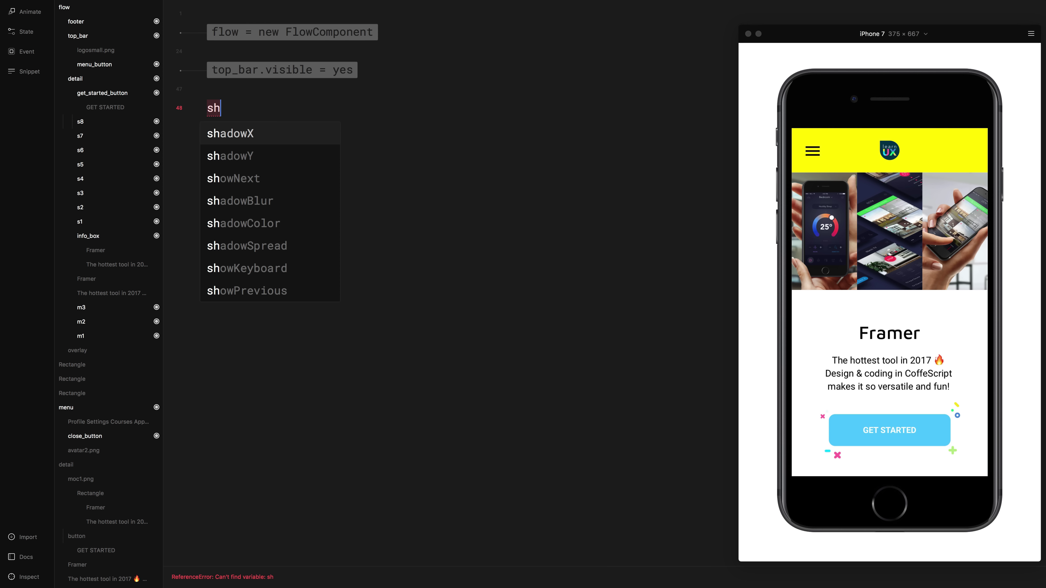
type("apes = ")
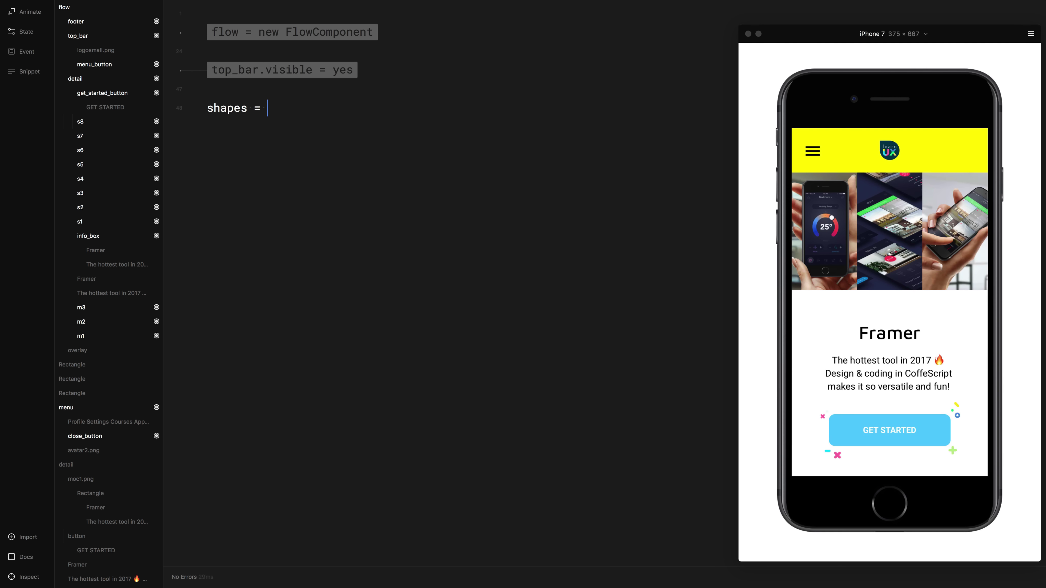
type("[s1, s2, s3, s4, s")
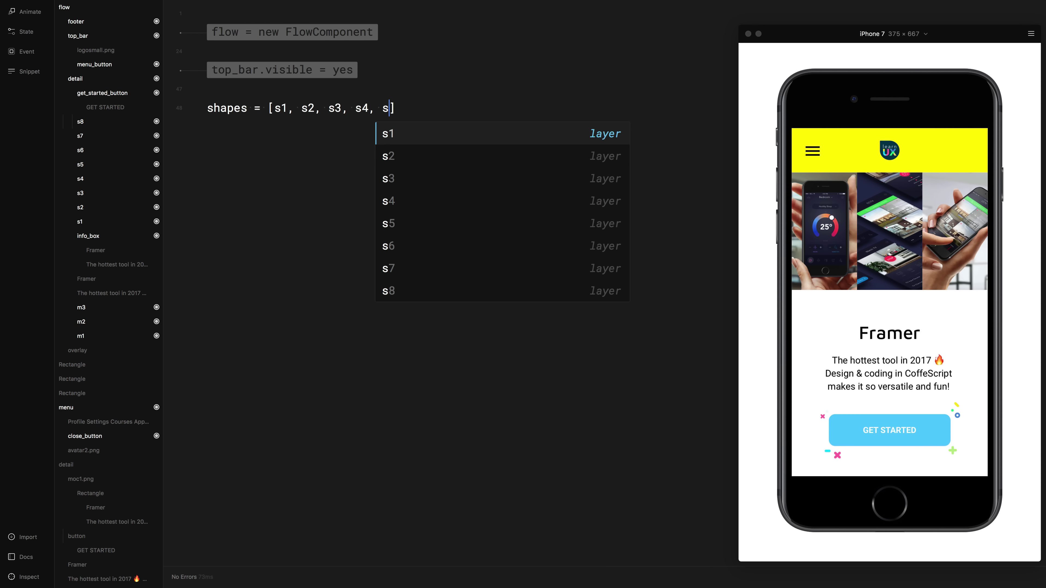
type("4")
key("BackSpace")
type("5, s7")
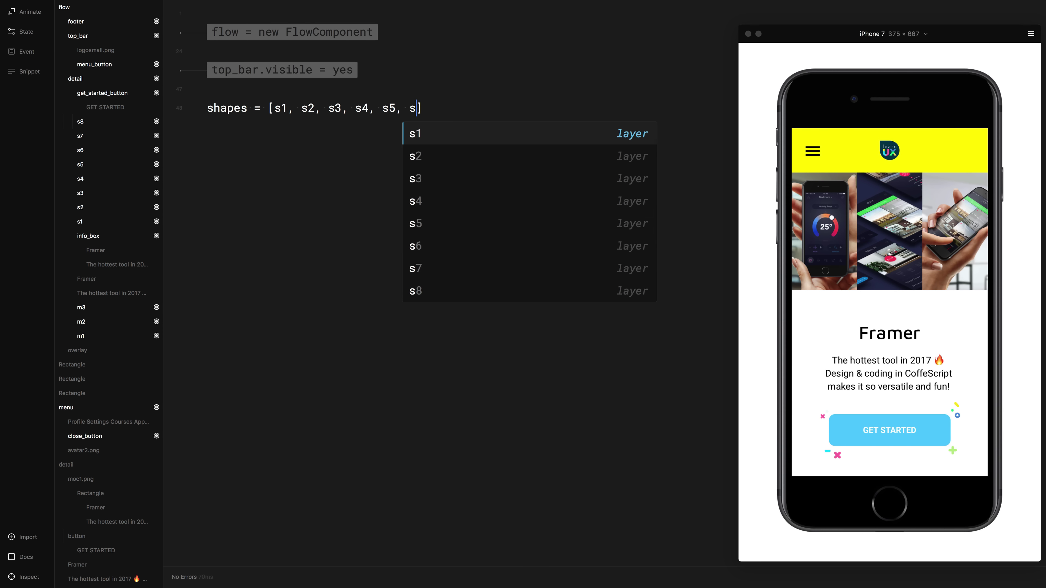
key("BackSpace")
type("6, s")
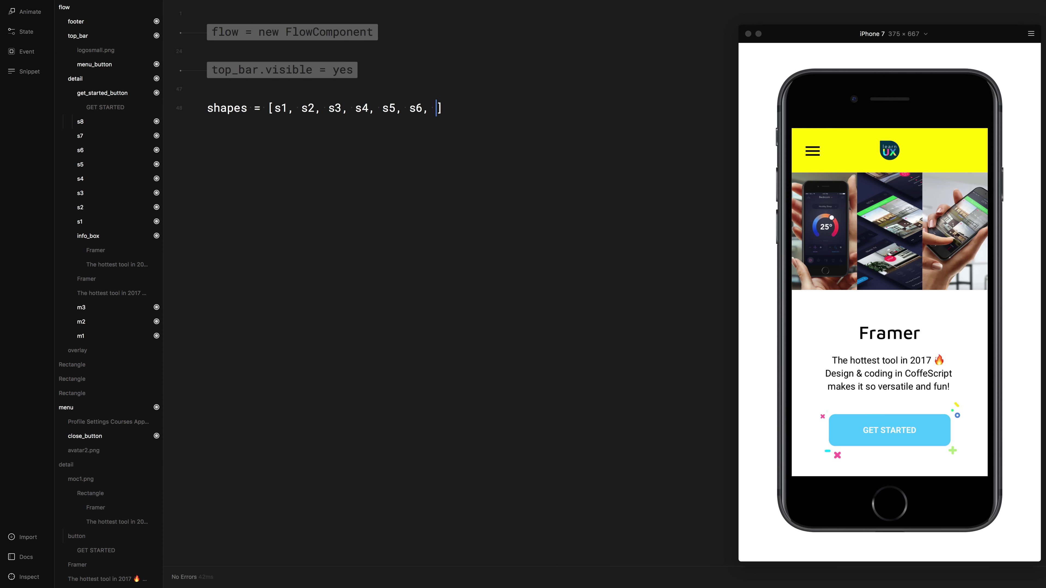
type("7, s8")
key("Escape")
Declare an empty array named currentPoint below the shapes array.
key("Return")
key("Return")
type("cu")
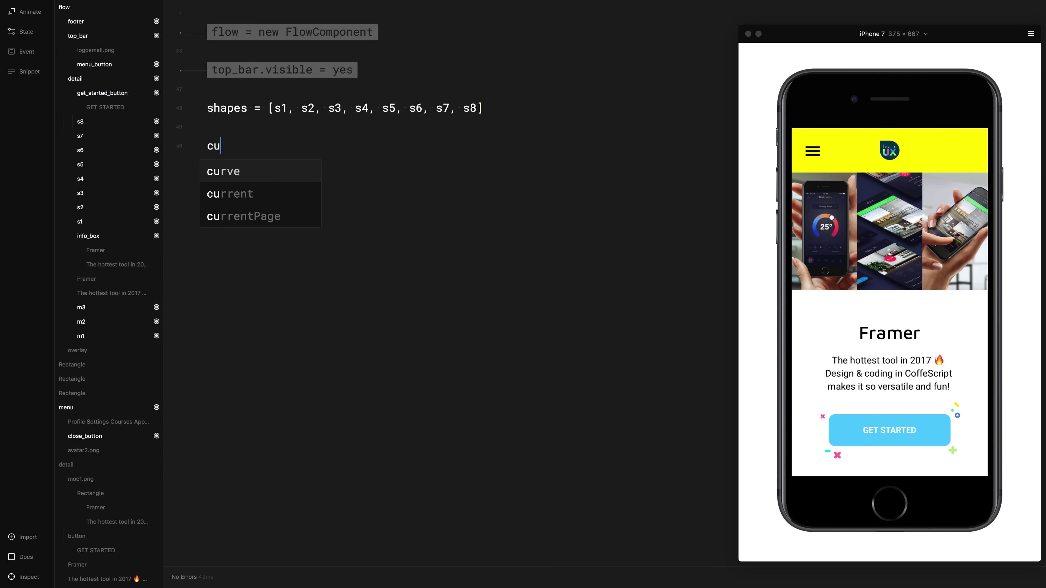
type("rre")
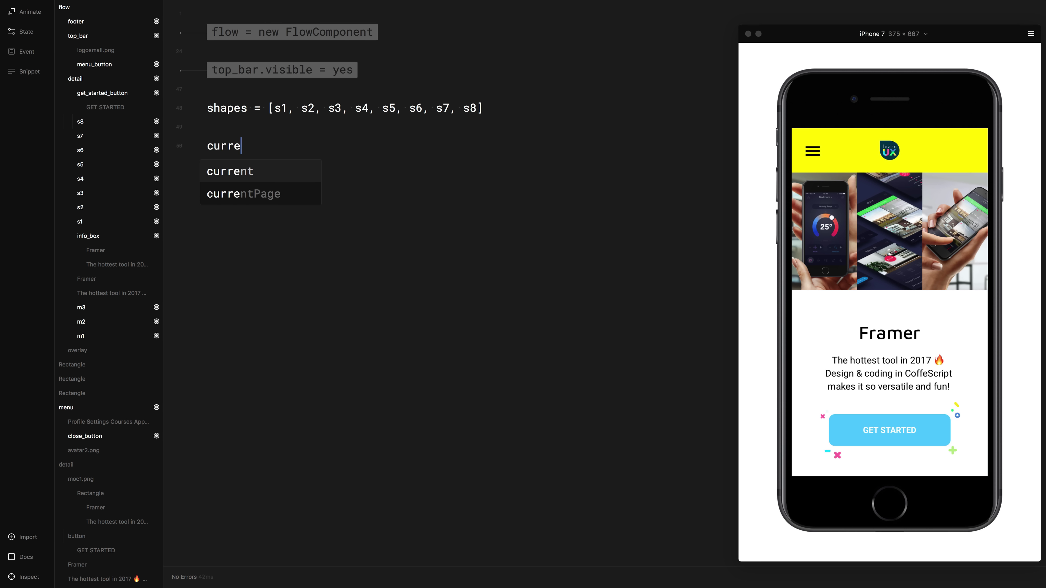
type("ntPoi")
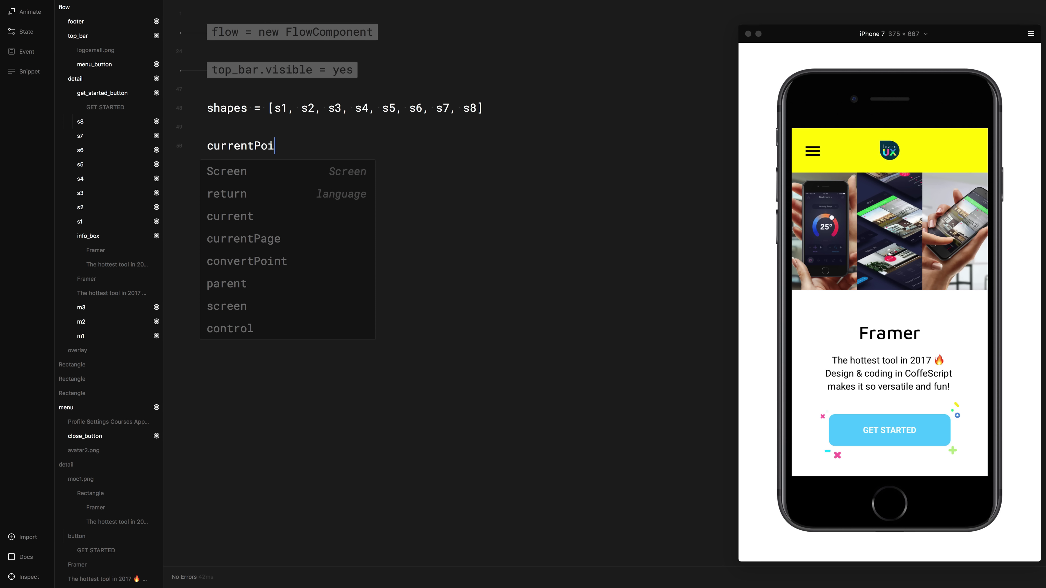
type("nt")
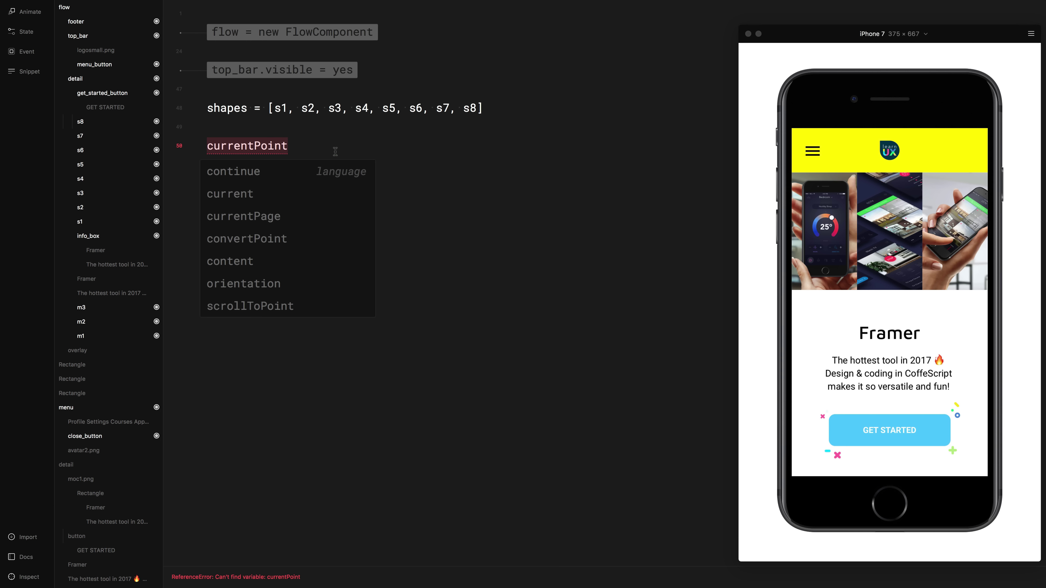
type(" = ")
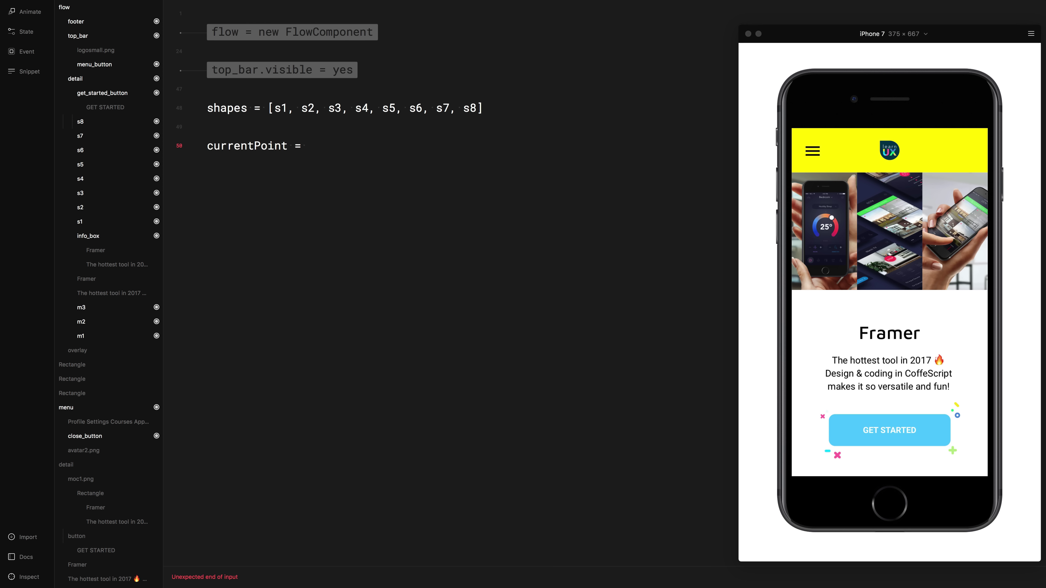
type("[]")
Start a loop for i in [0..7] below the empty currentPoint array.
key("Return")
key("Return")
type("for i in")
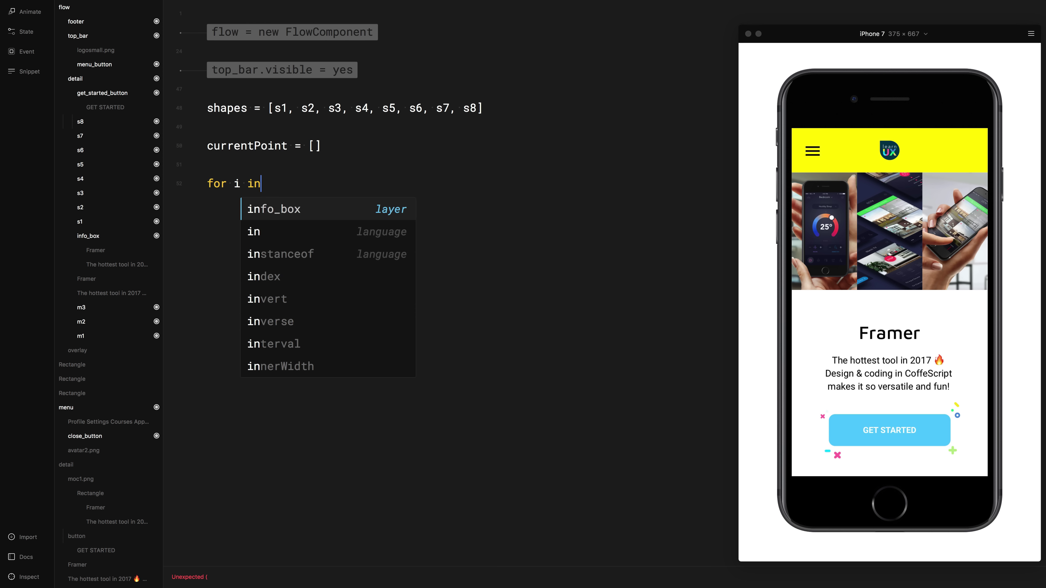
type(" [0..7")
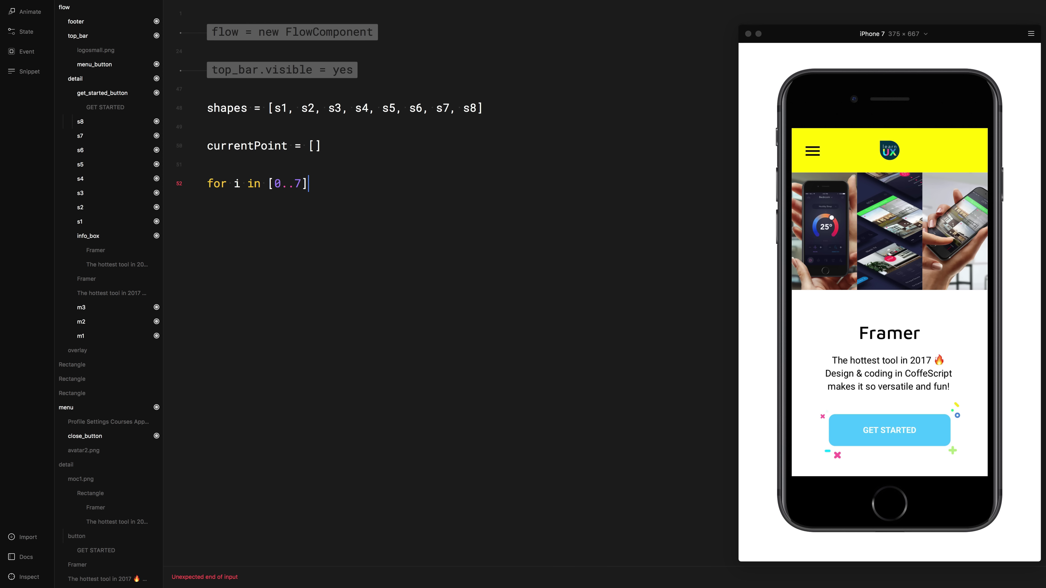
Inside the loop, store each shape's position with currentPoint[i] = shapes[i].point.
key("Return")
type("co")
key("BackSpace")
type("u")
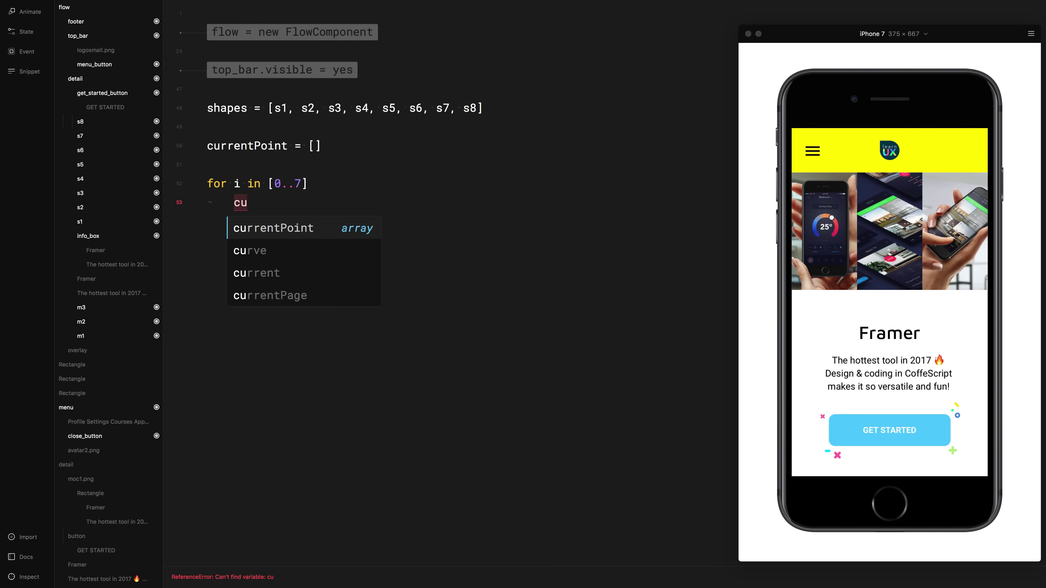
key("Return")
type("[i]")
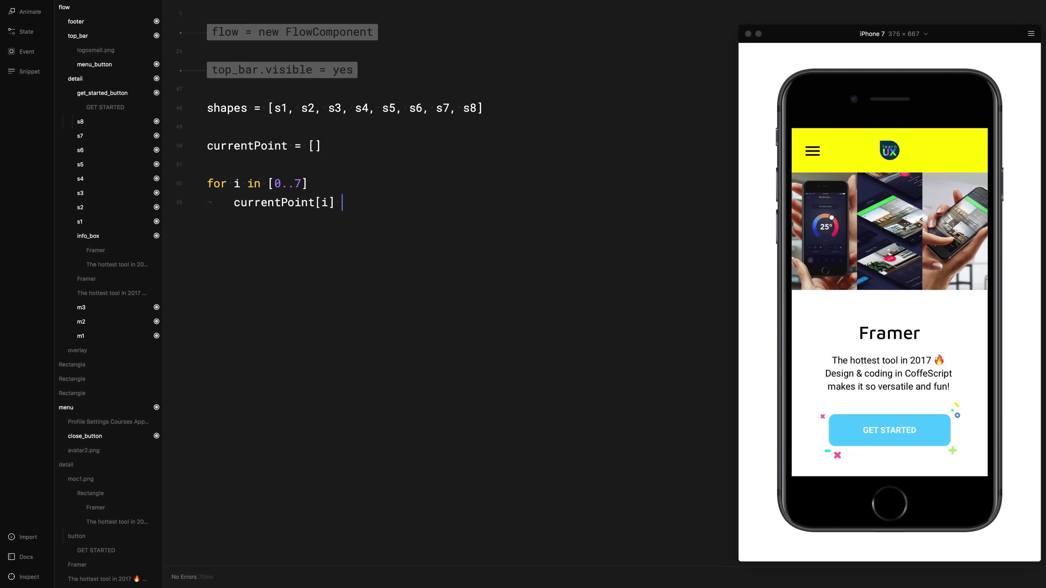
type(" = shapes")
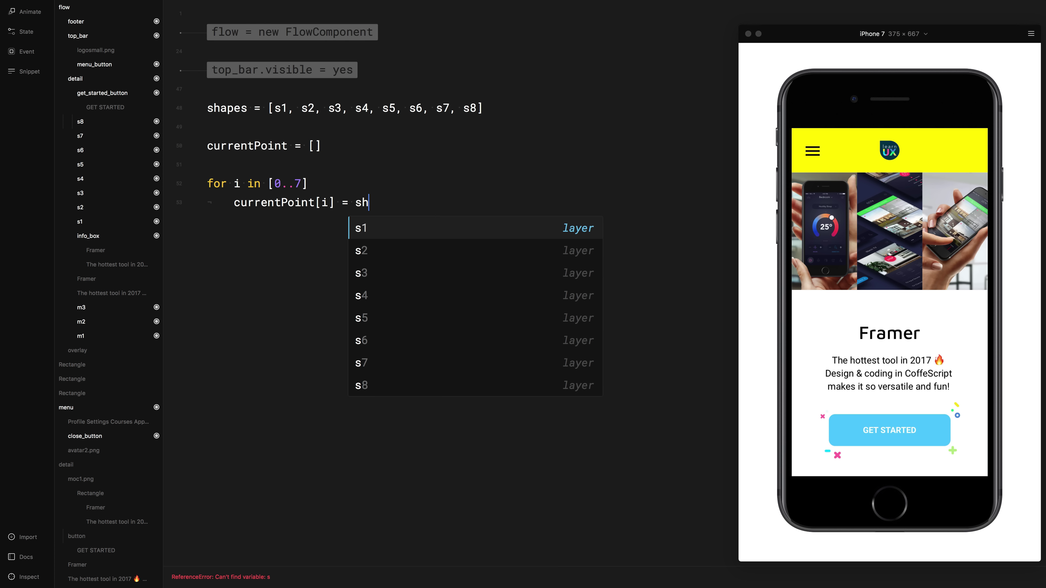
type("[i]")
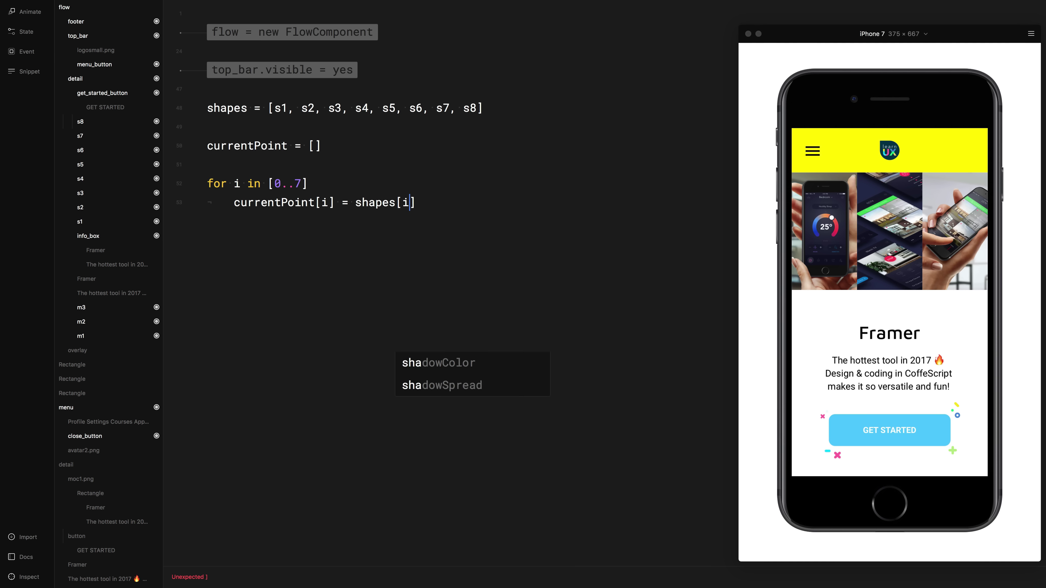
type("].poin")
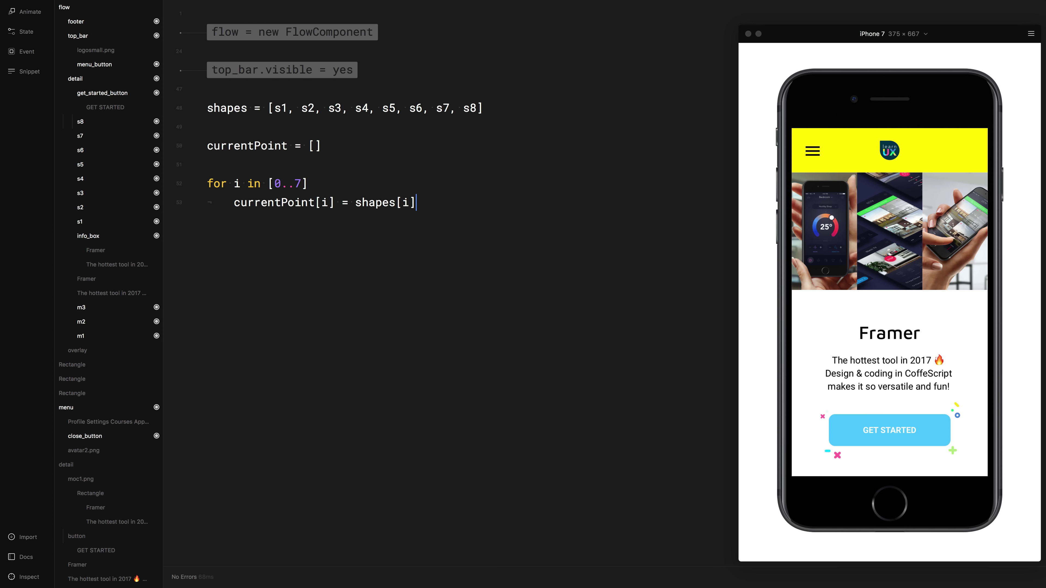
type("t")
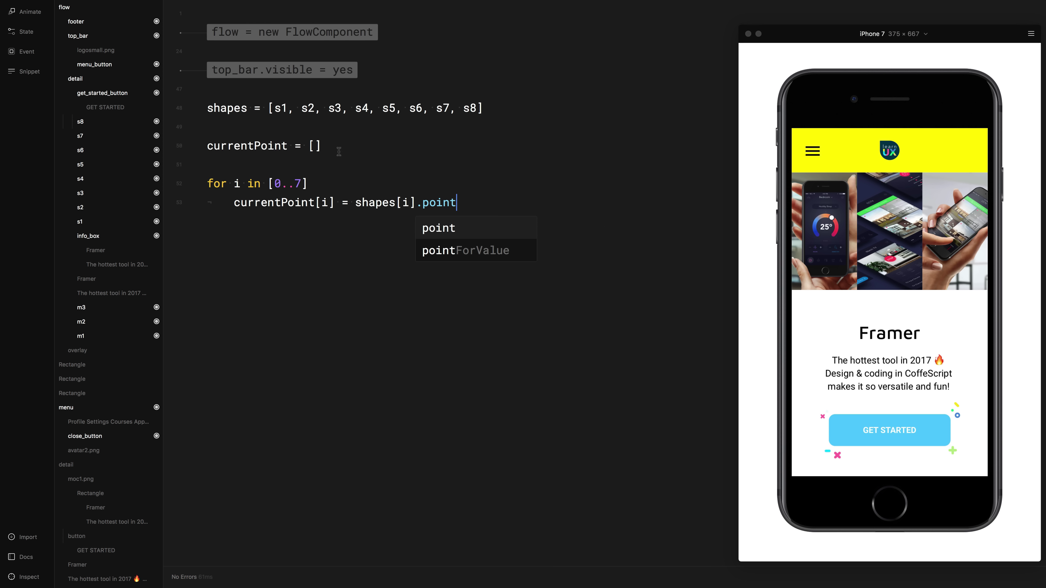
key("Escape")
left_click_drag(230, 202, 453, 205)
left_click(448, 206)
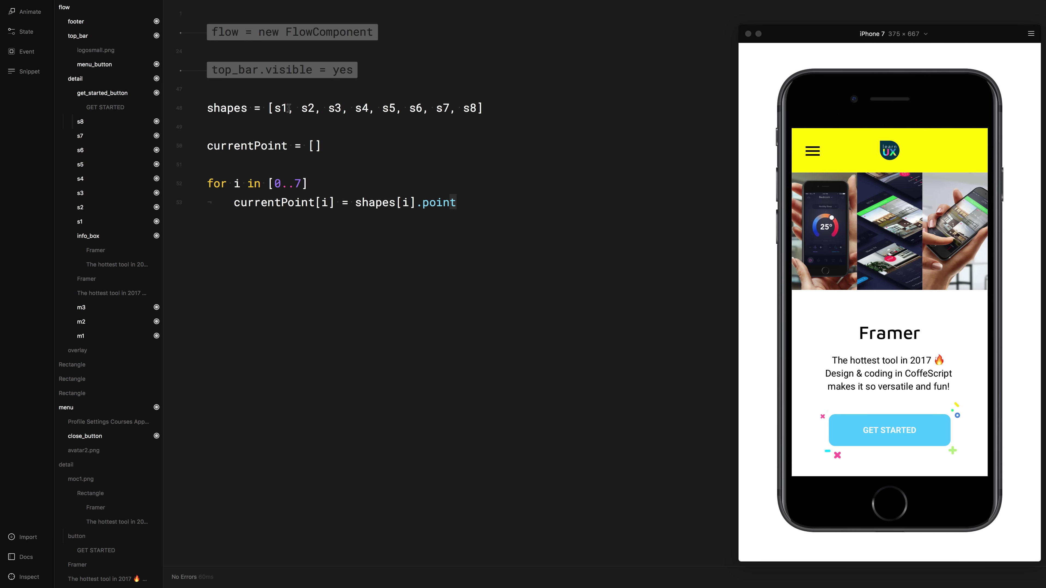
double_click(284, 108)
left_click(296, 109)
type("xy, xy, xu")
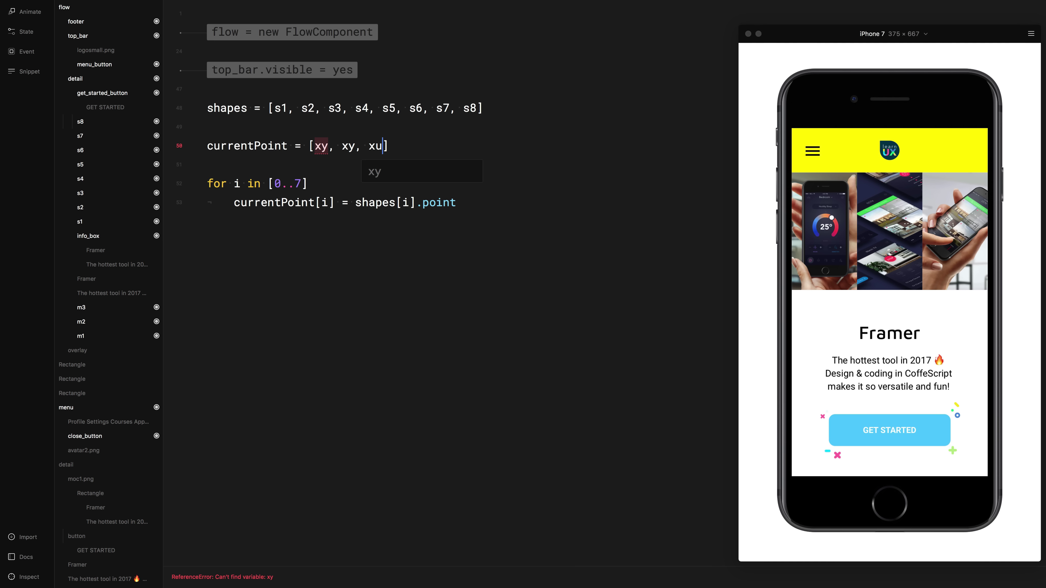
key("BackSpace")
key("BackSpace")
key("BackSpace")
key("BackSpace")
key("BackSpace")
key("BackSpace")
key("BackSpace")
key("BackSpace")
key("BackSpace")
key("BackSpace")
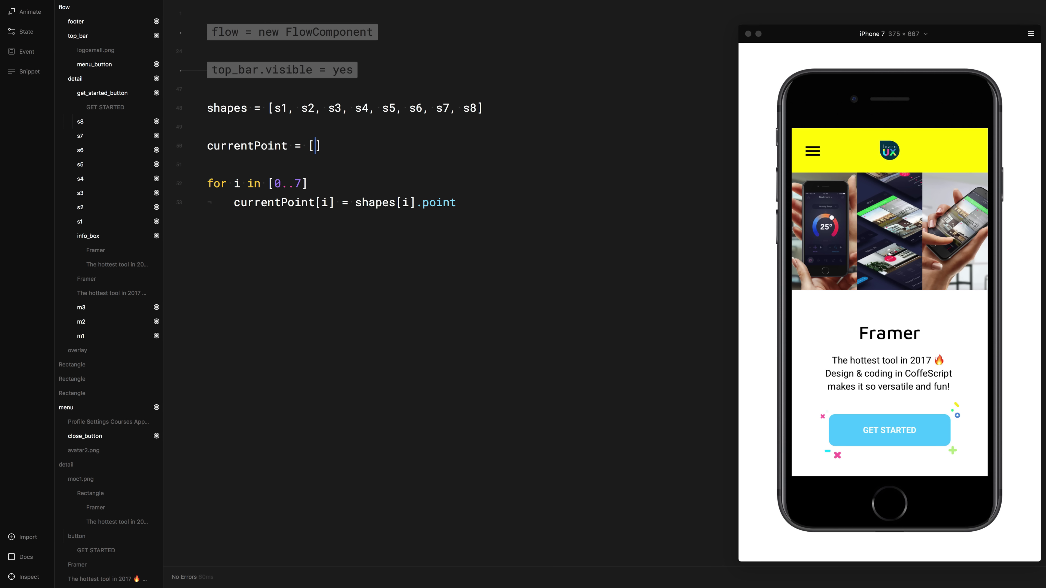
Inside the loop, set shapes[i].x to 180 and shapes[i].y to 570.
key("Return")
type("sha")
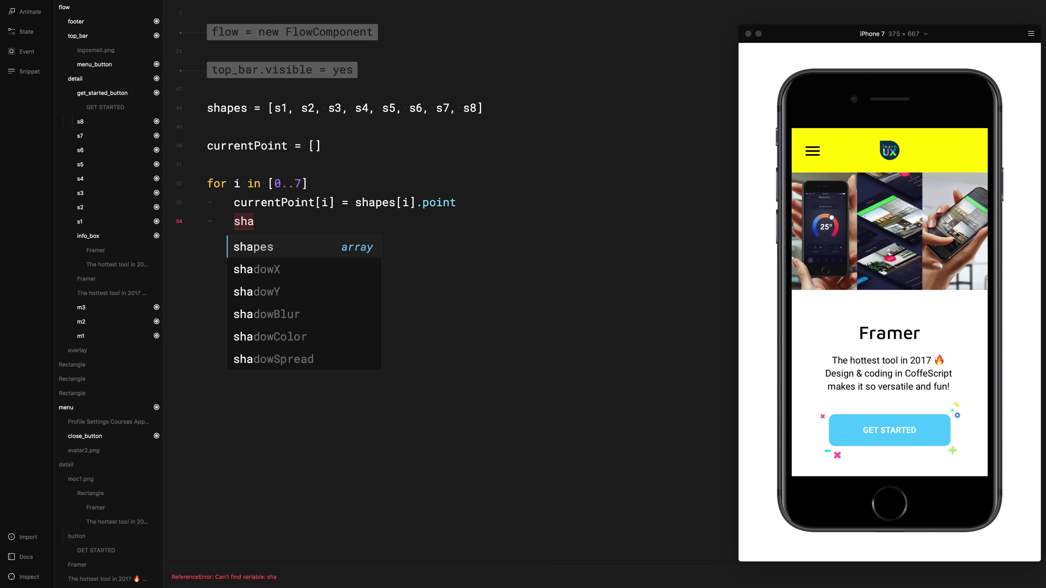
type("pes[]")
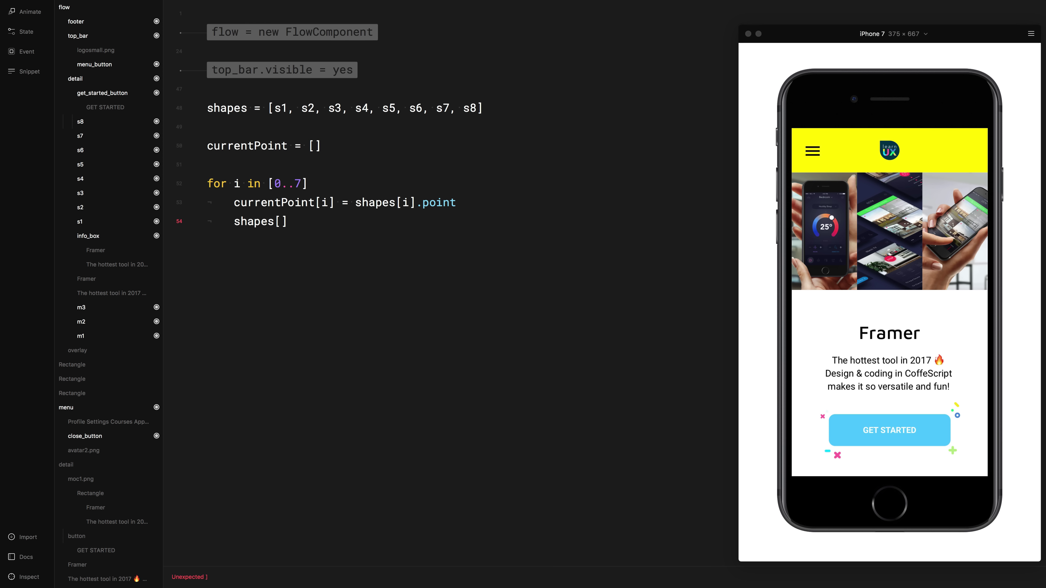
type("i")
key("Right")
type(".x = 180")
key("Return")
type("shapes[i]")
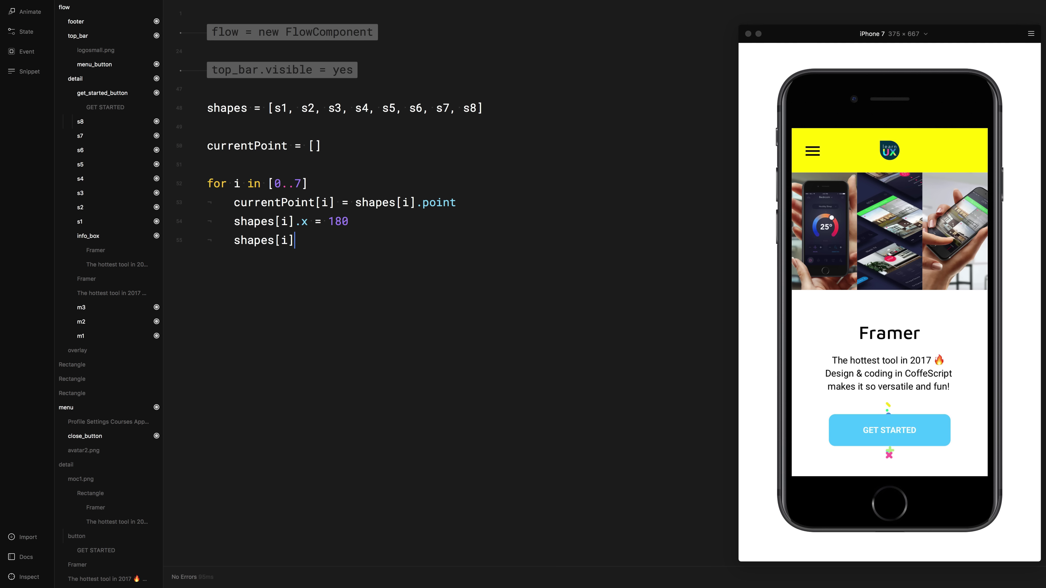
type(".y = 56")
key("BackSpace")
type("70sh")
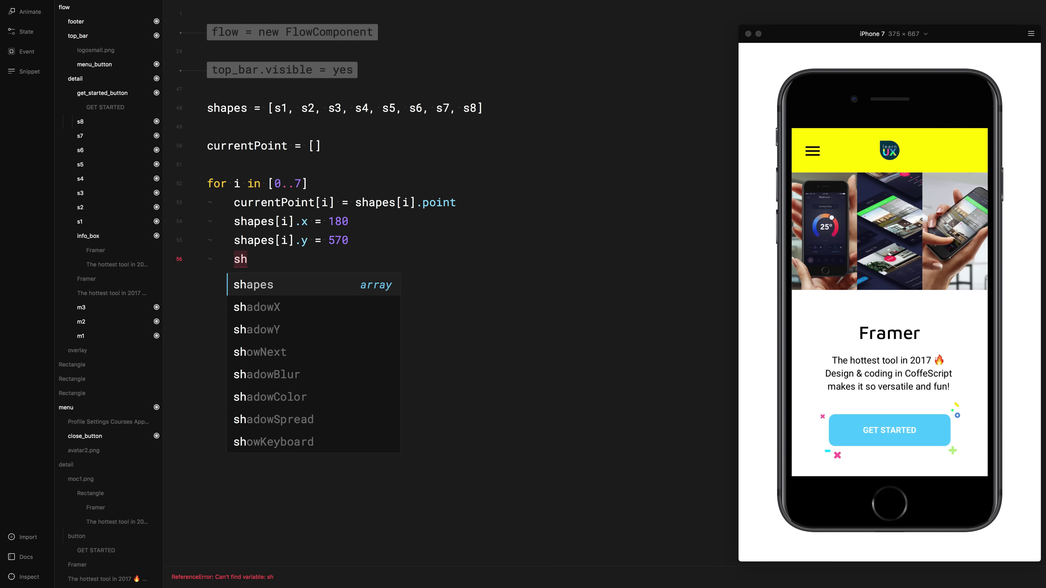
Start a state definition shapes[i].states.letsgo inside the loop, with an indented line for its properties.
type("apes[i]")
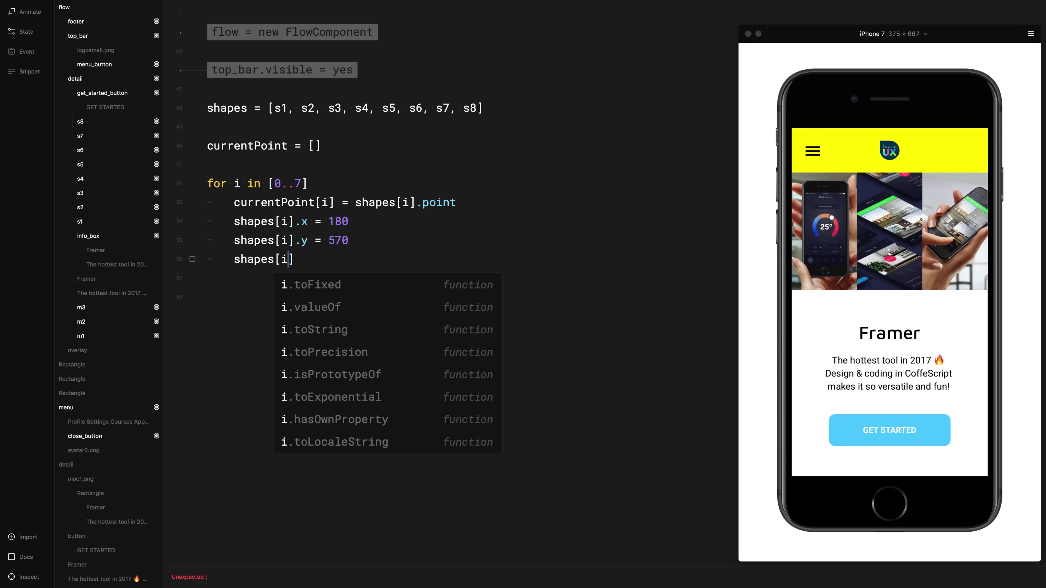
type(".sta")
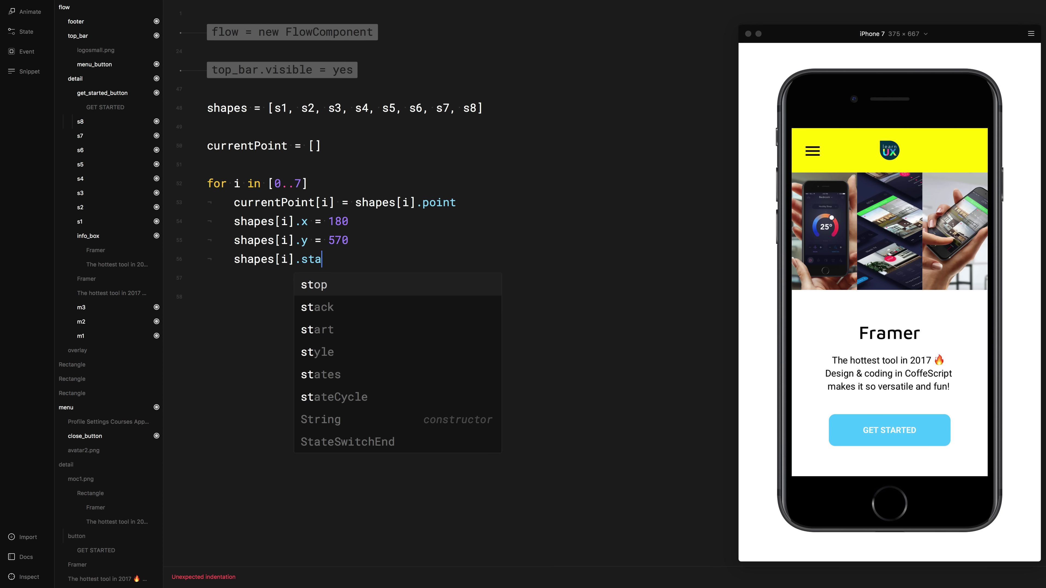
type("tes.l")
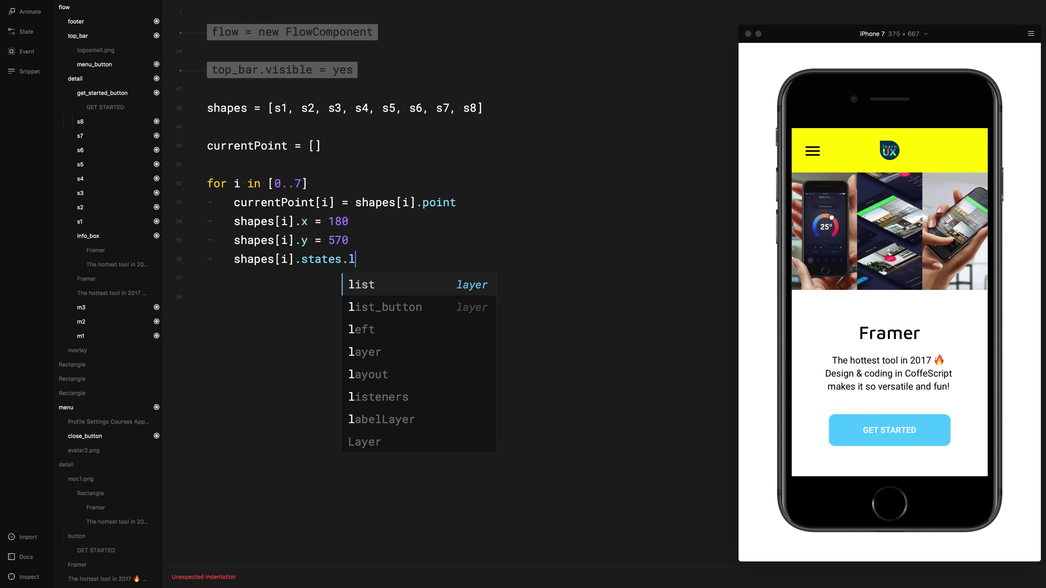
type("et")
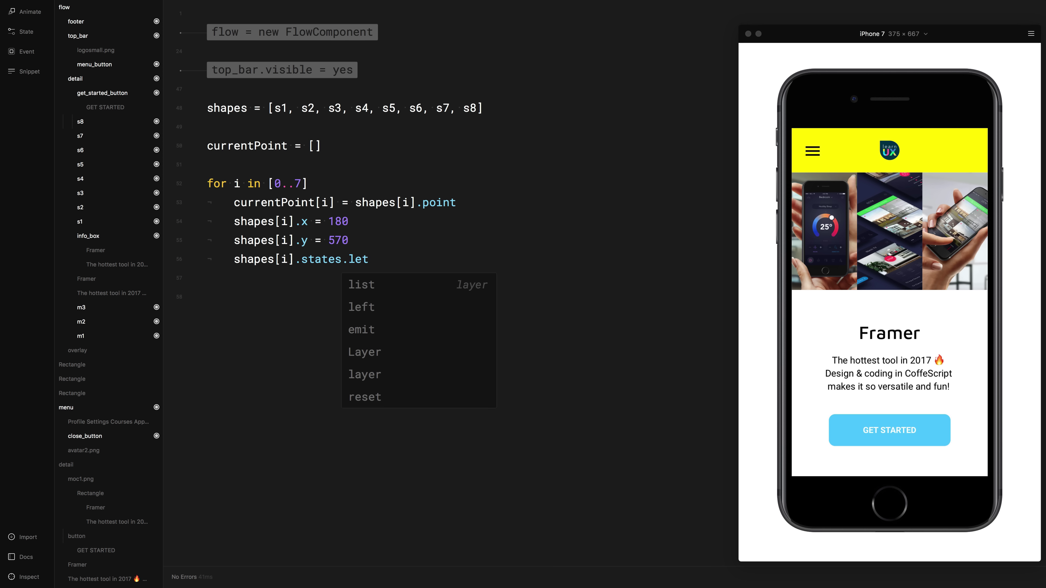
type("sgo =")
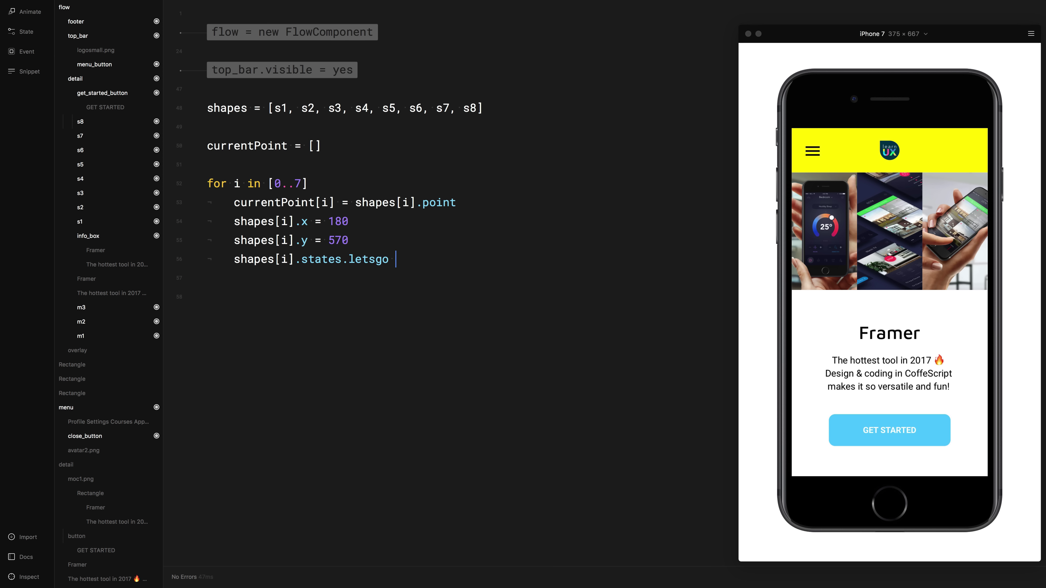
key("Return")
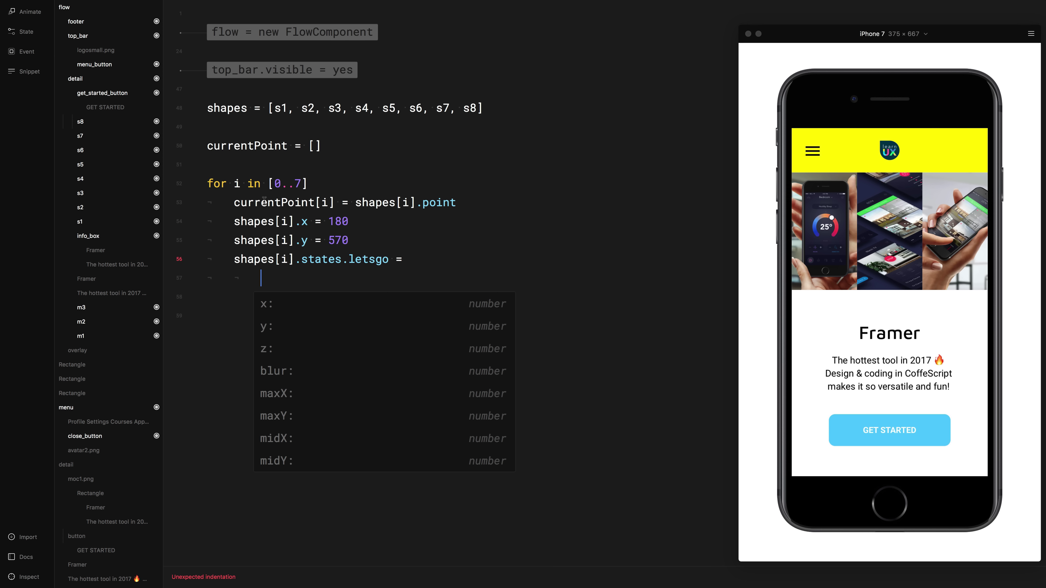
left_click(471, 287)
left_click_drag(270, 222, 320, 239)
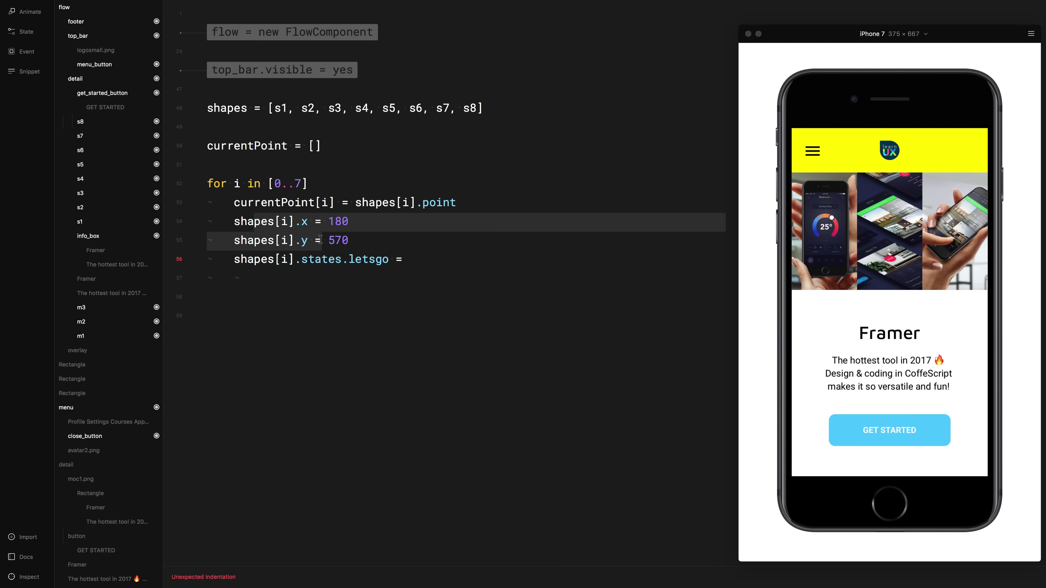
left_click(312, 276)
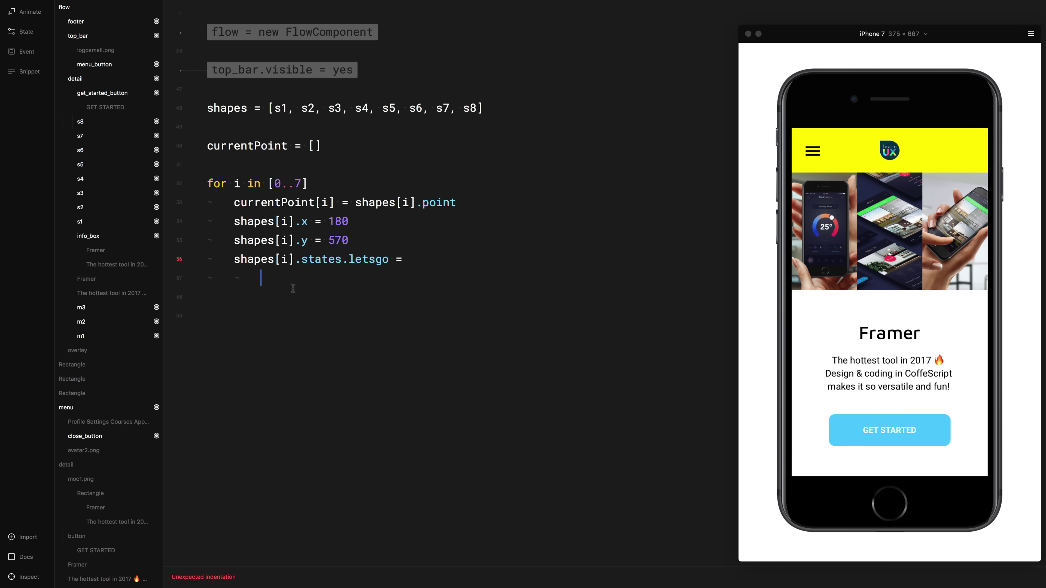
Give the letsgo state the properties point: currentPoint[i] and rotation: 360.
type("point: ")
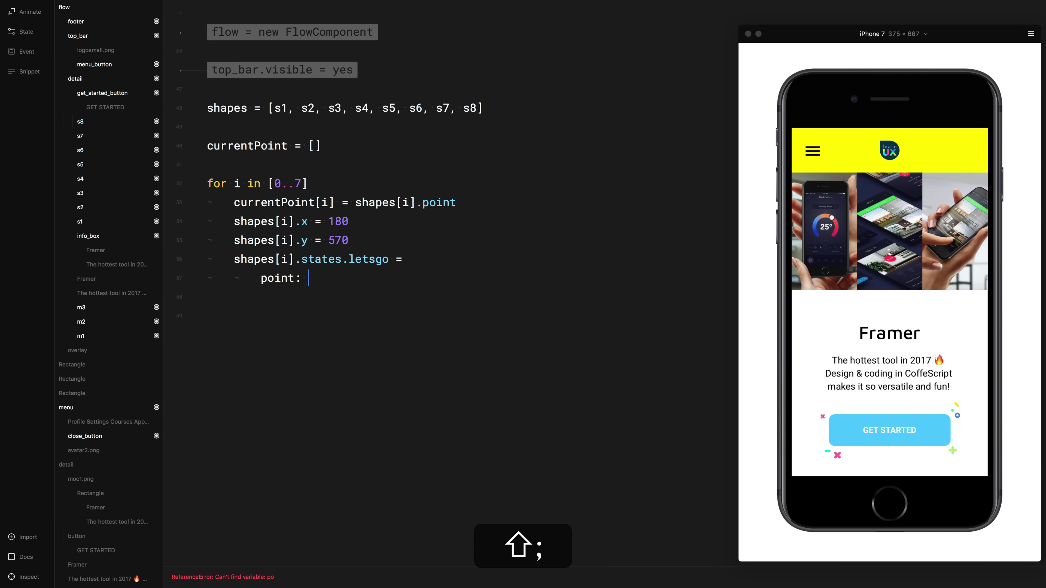
type("currentPoint[")
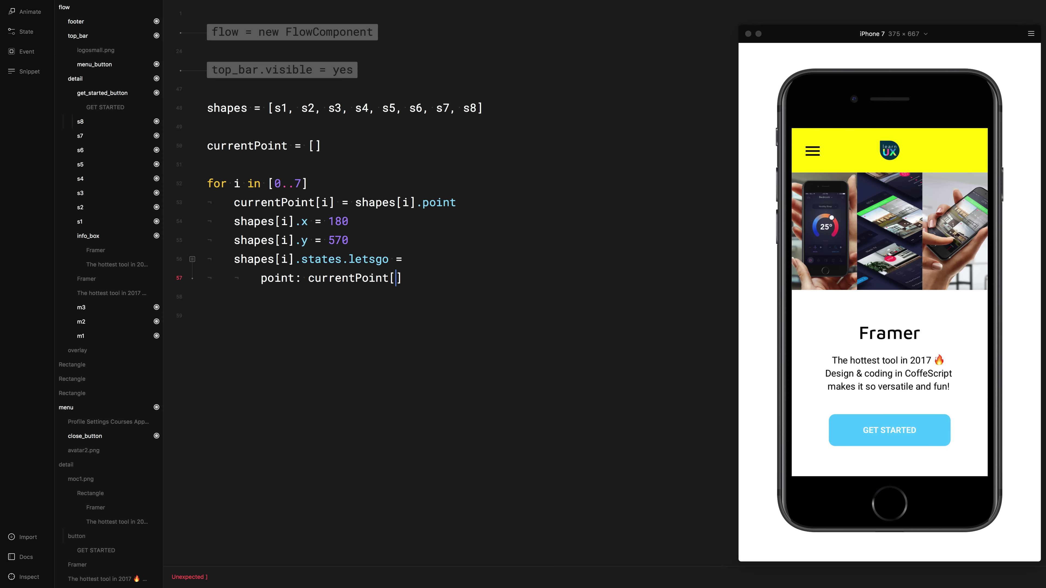
type("i]")
key("Return")
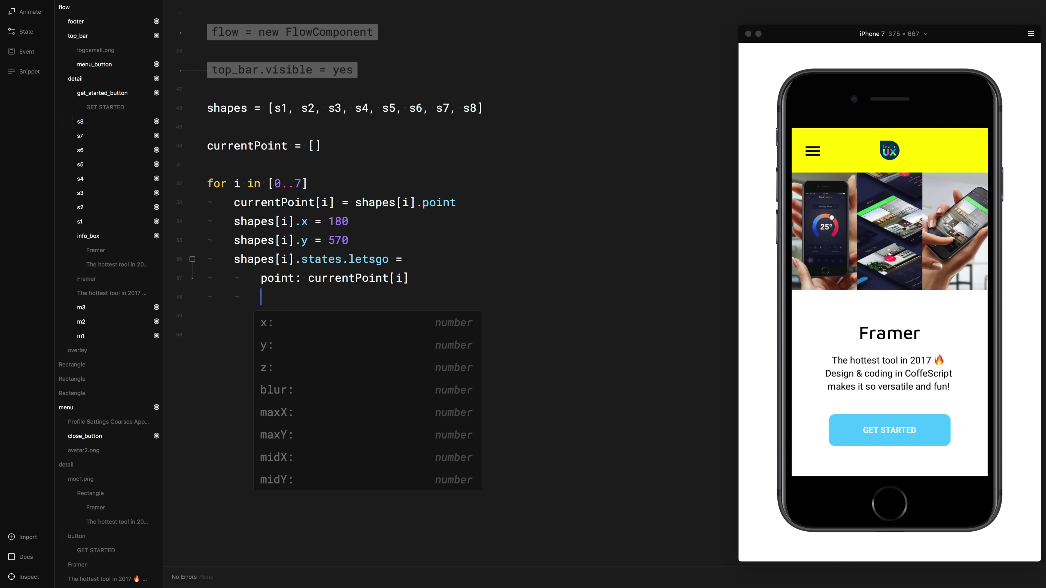
type("ro")
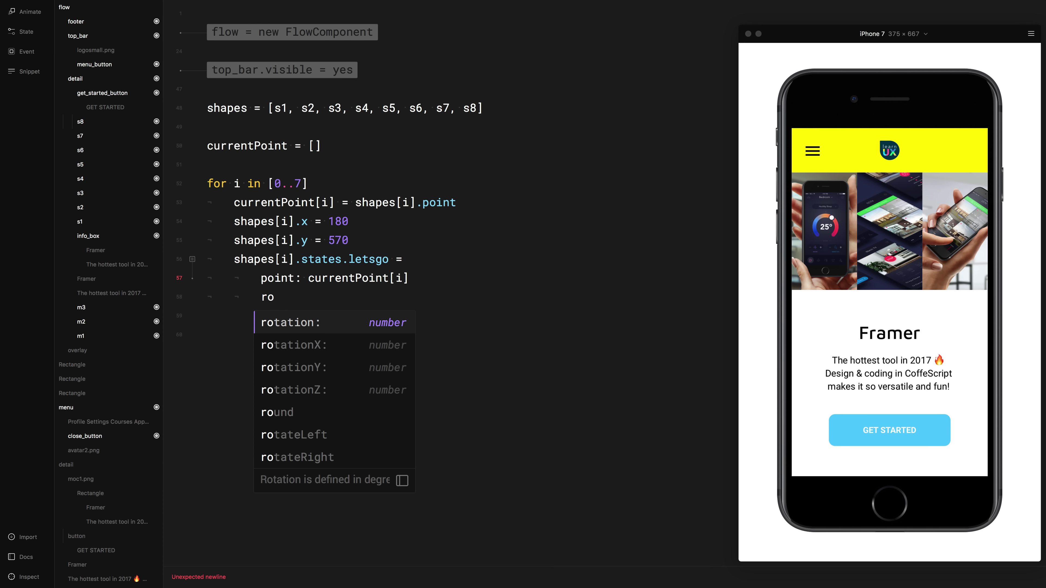
type("tation: 360")
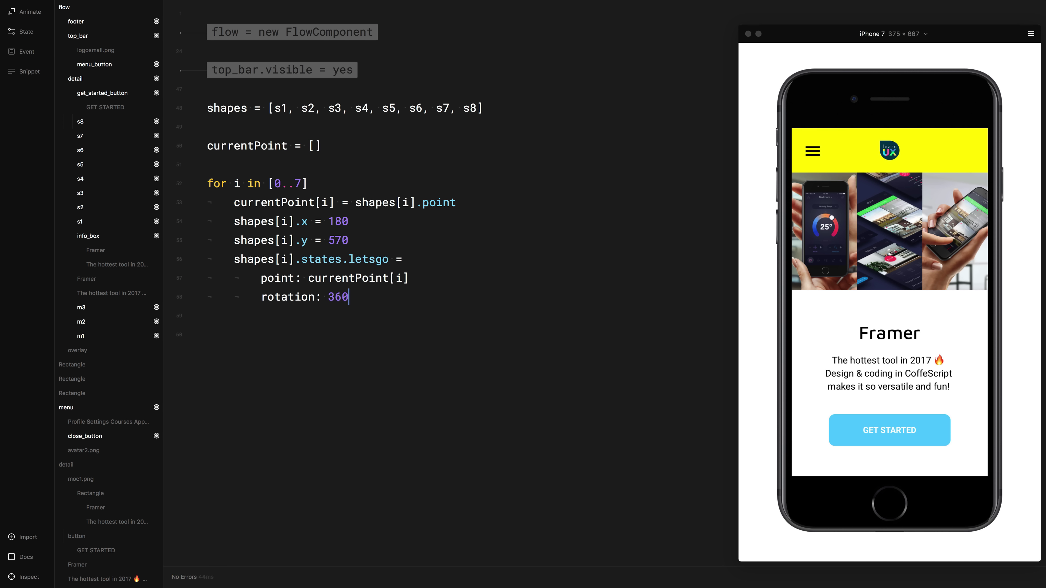
Below the loop, add an onMouseOver event handler for get_started_button, ending the line with ->.
key("Return")
key("BackSpace")
key("BackSpace")
key("Return")
type("get")
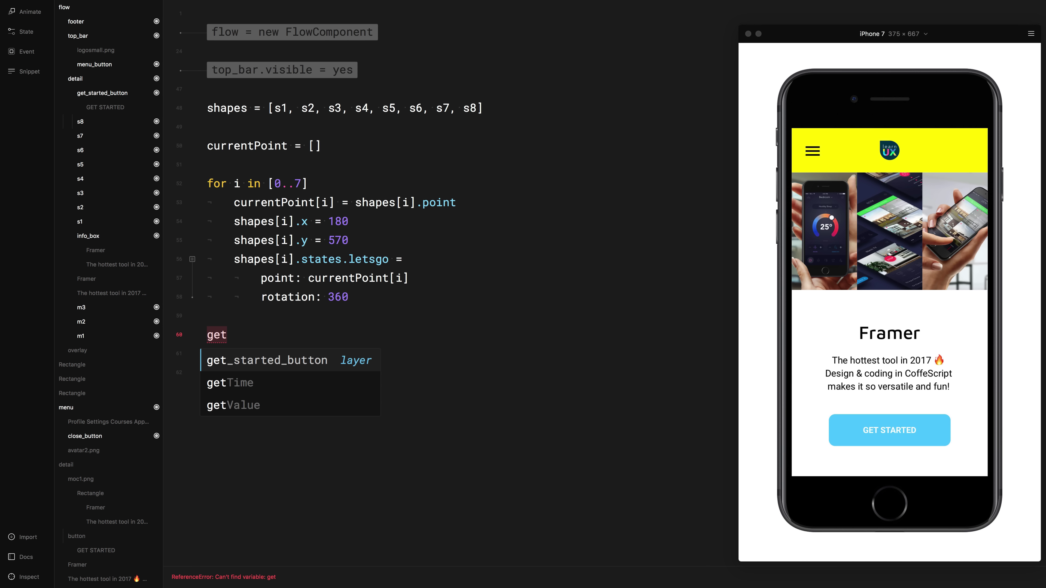
type("_started_button.")
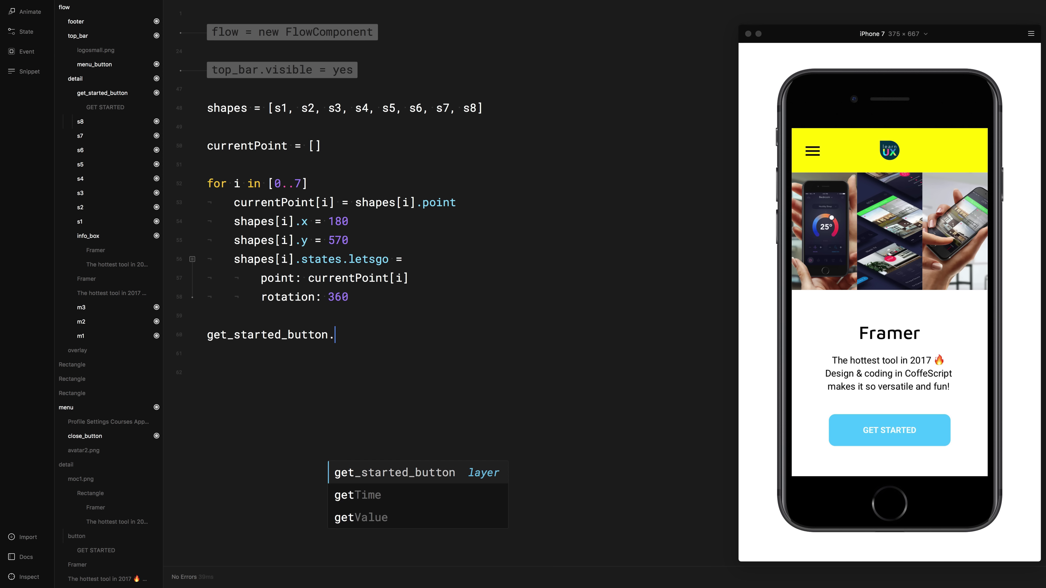
type("onT")
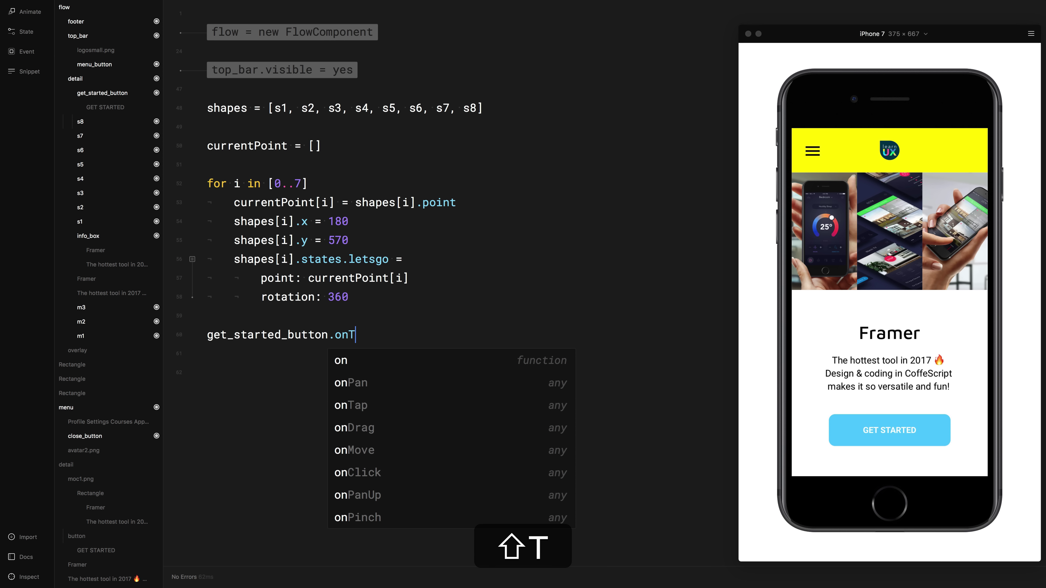
key("shift+BackSpace")
type("Mo")
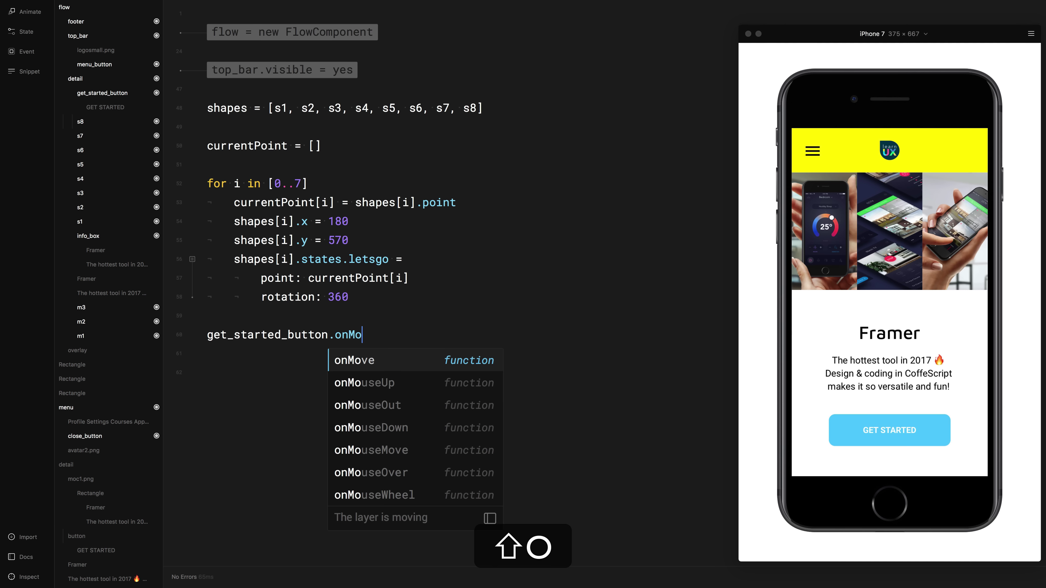
key("Down")
key("Down")
key("Down")
key("Down")
key("Down")
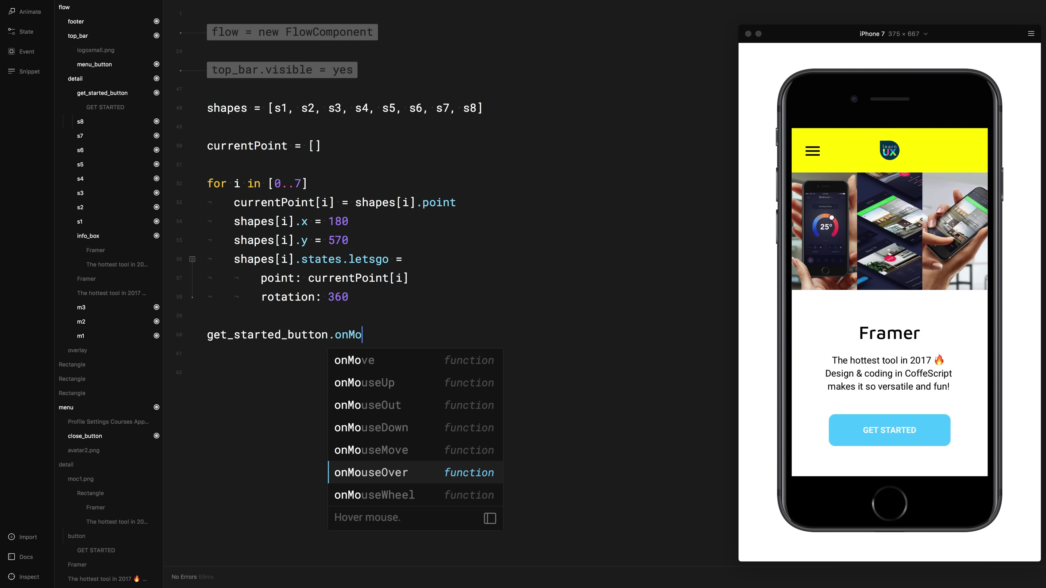
key("Return")
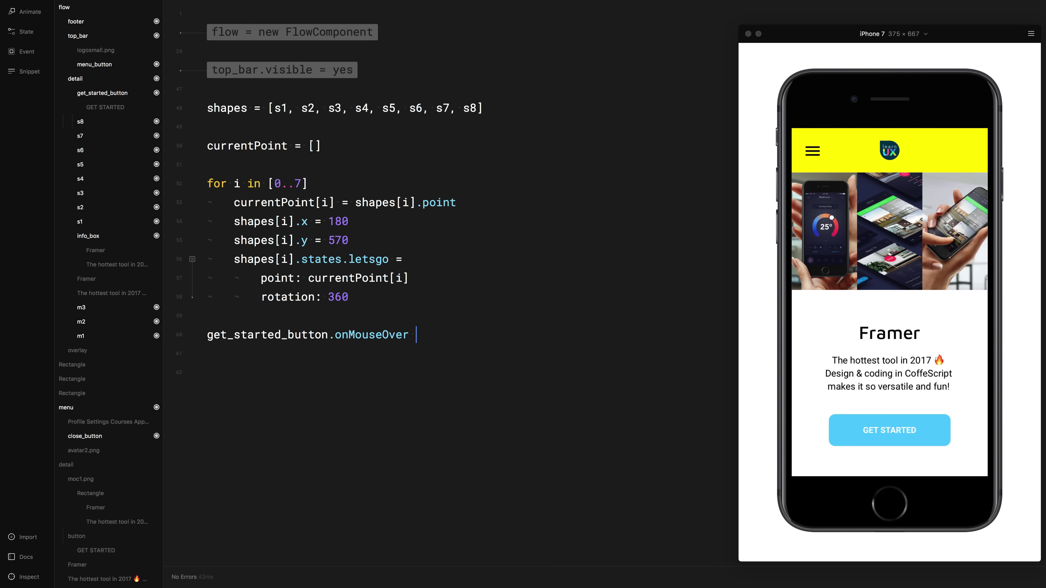
type("->")
key("shift+Return")
Copy the line for i in [0..7] into the body of the onMouseOver handler.
left_click_drag(309, 183, 207, 184)
key("super+c")
left_click(261, 349)
key("super+v")
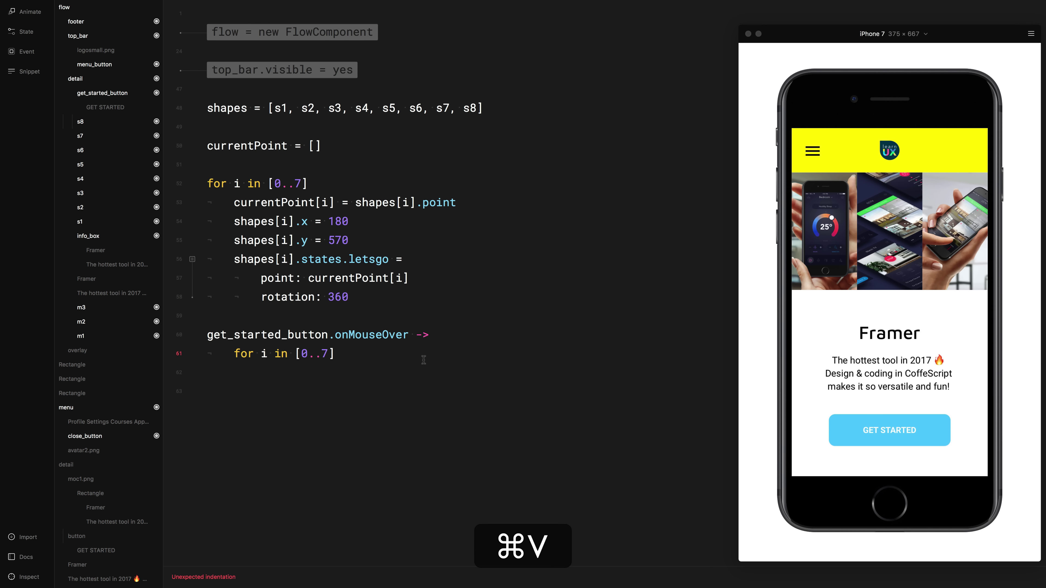
Inside the onMouseOver loop, add the line shapes[i].stateCycle() and try the hover effect on the GET STARTED button.
key("Return")
key("Tab")
type("sha")
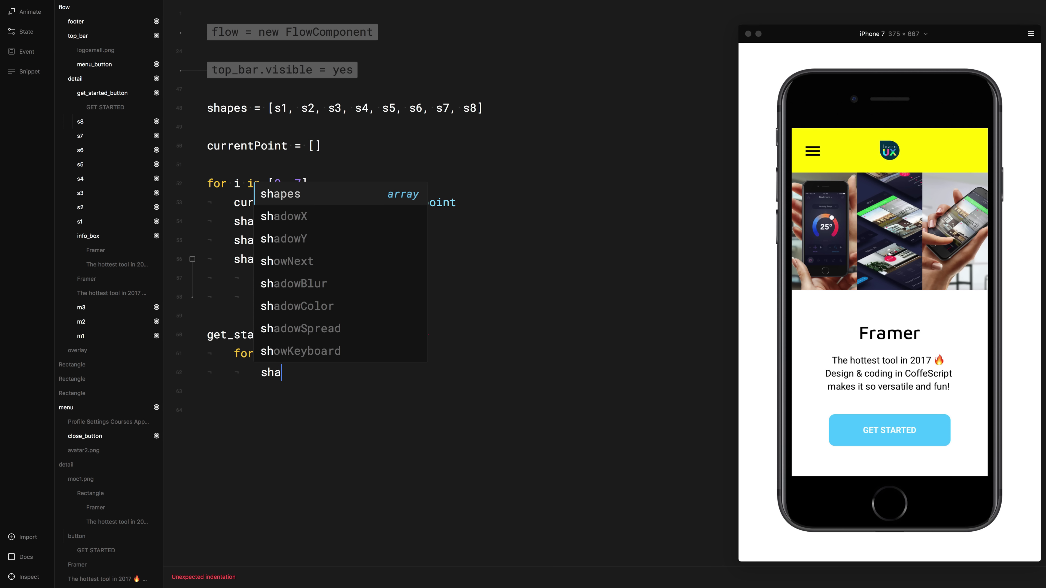
type("pes[i].st")
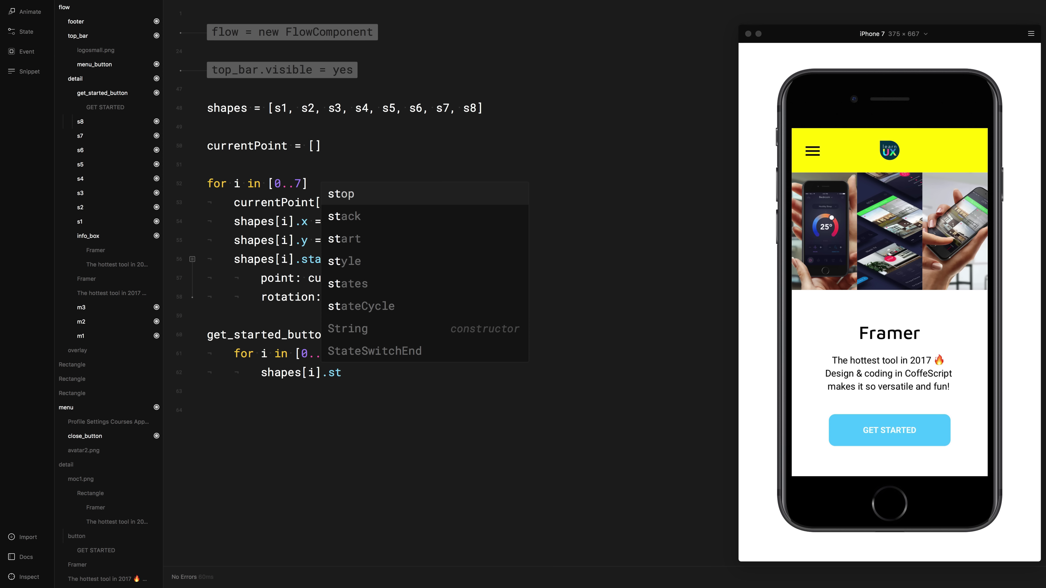
type("ateC")
key("shift+Return")
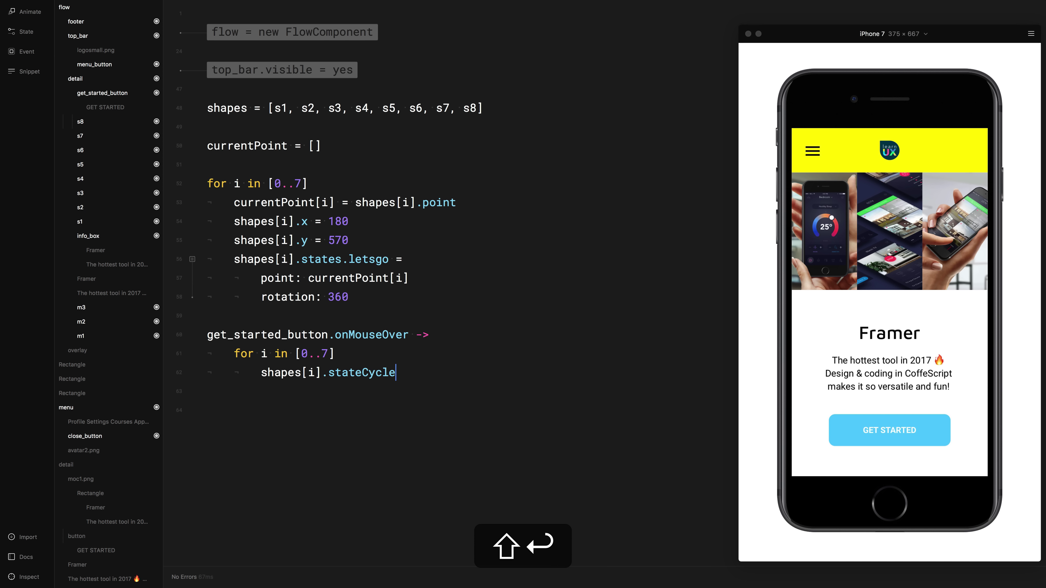
type("()")
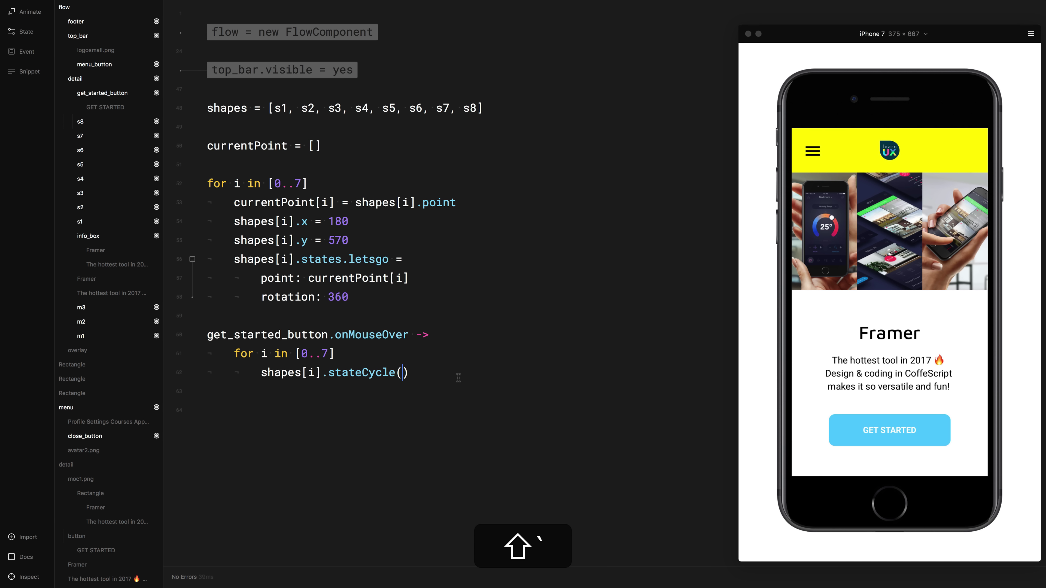
mouse_move(911, 441)
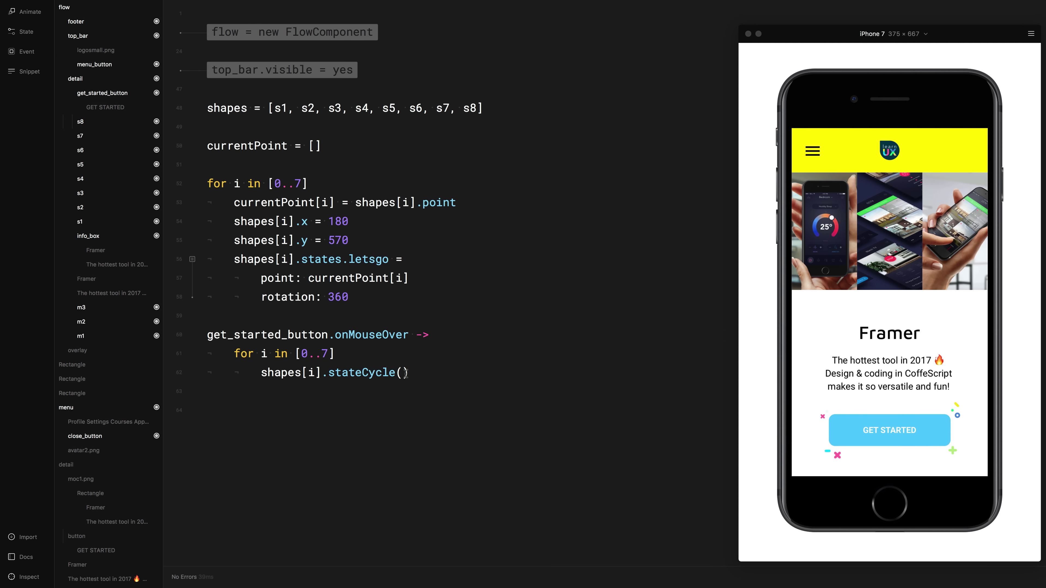
Replace stateCycle() in the onMouseOver loop with animate "letsgo", ending the line with a comma.
left_click_drag(409, 372, 340, 375)
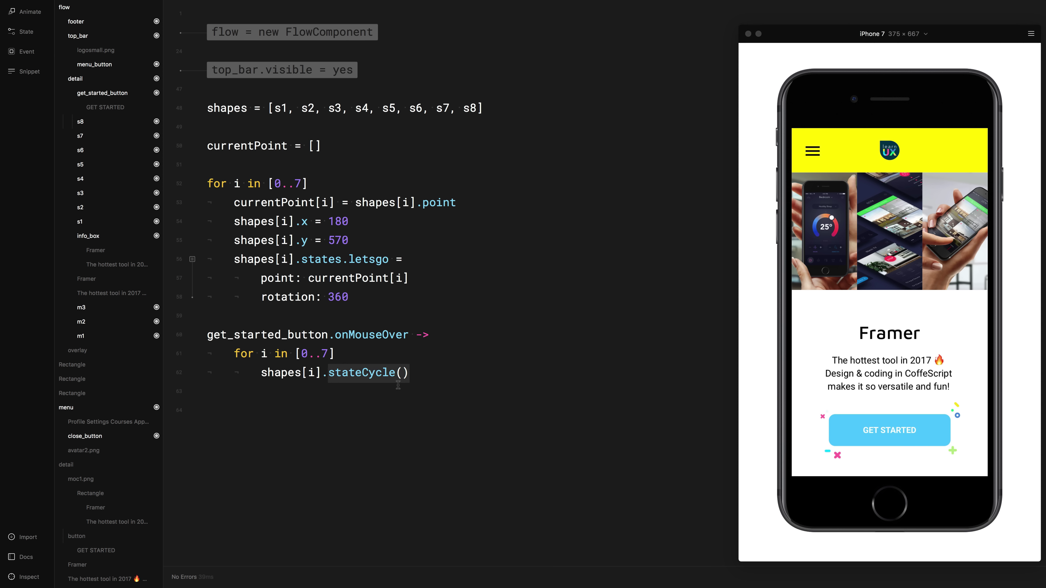
type("an")
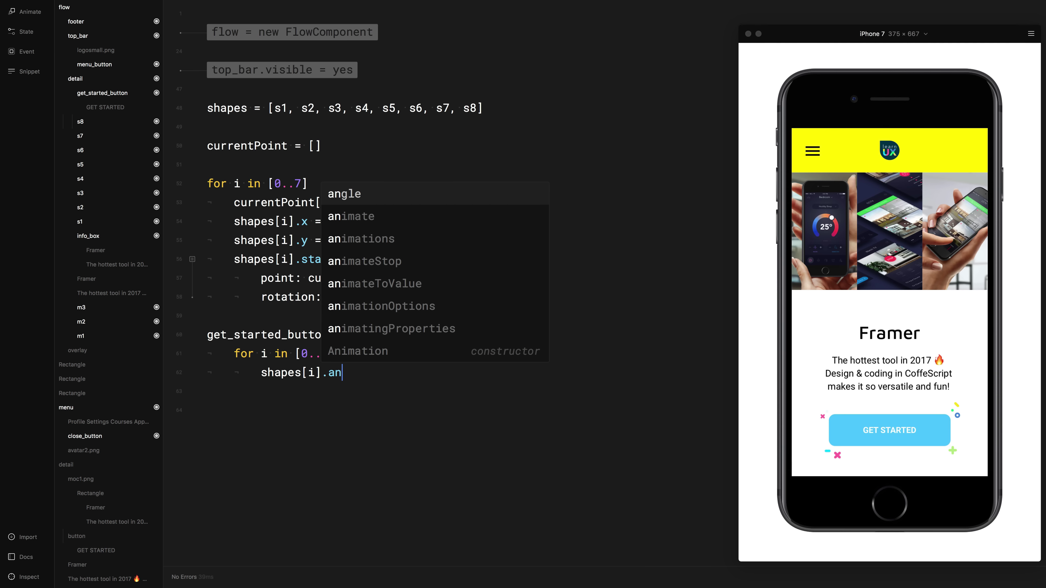
type("imate \"")
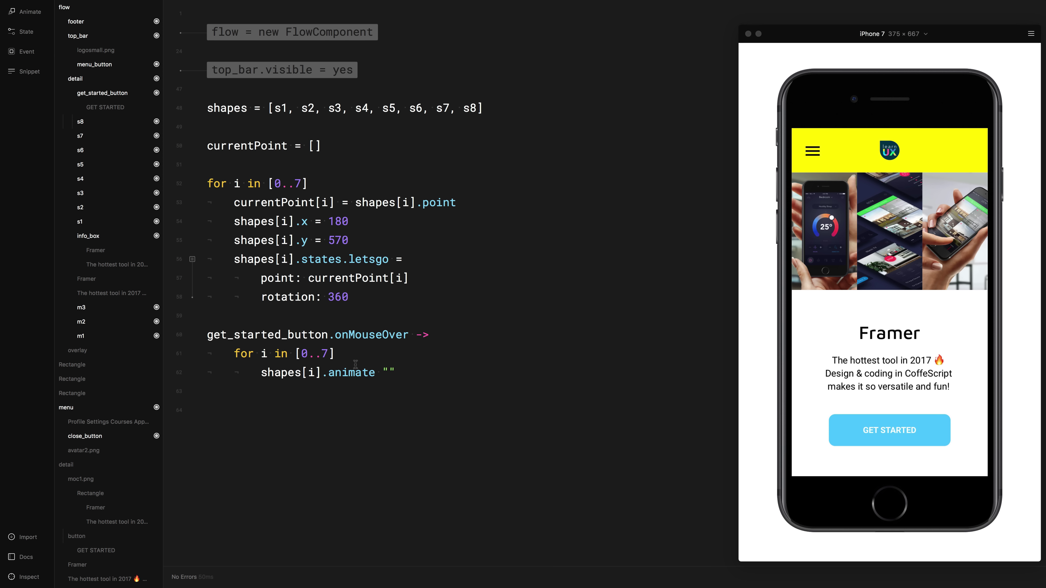
key("super+c")
key("super+v")
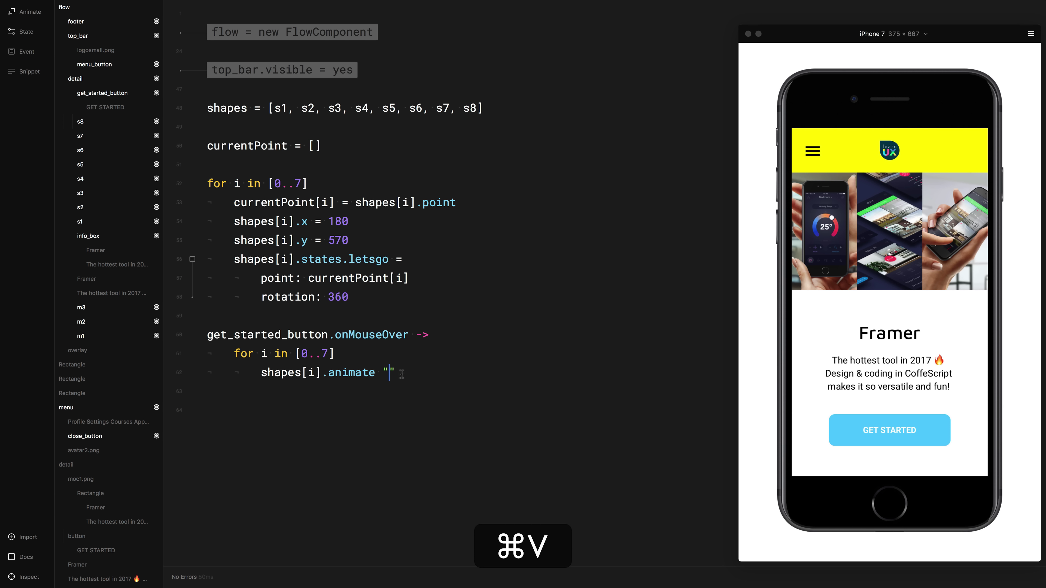
key("Right")
type(",")
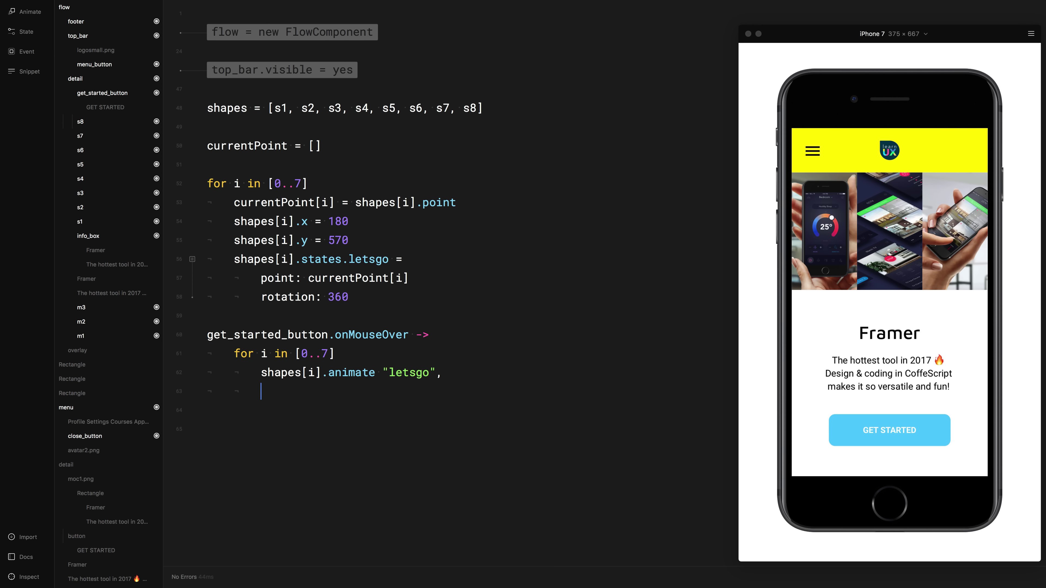
Below the animate line, add the indented option curve: "spring" and try the hover effect on the preview's button.
type("co")
key("BackSpace")
type("u")
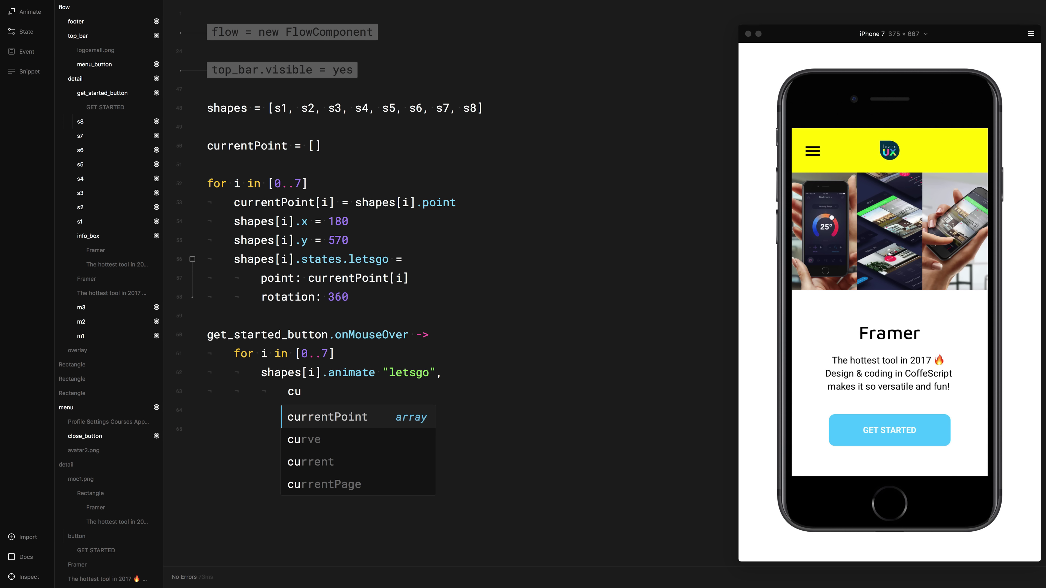
key("Down")
key("Return")
type(": \"spring")
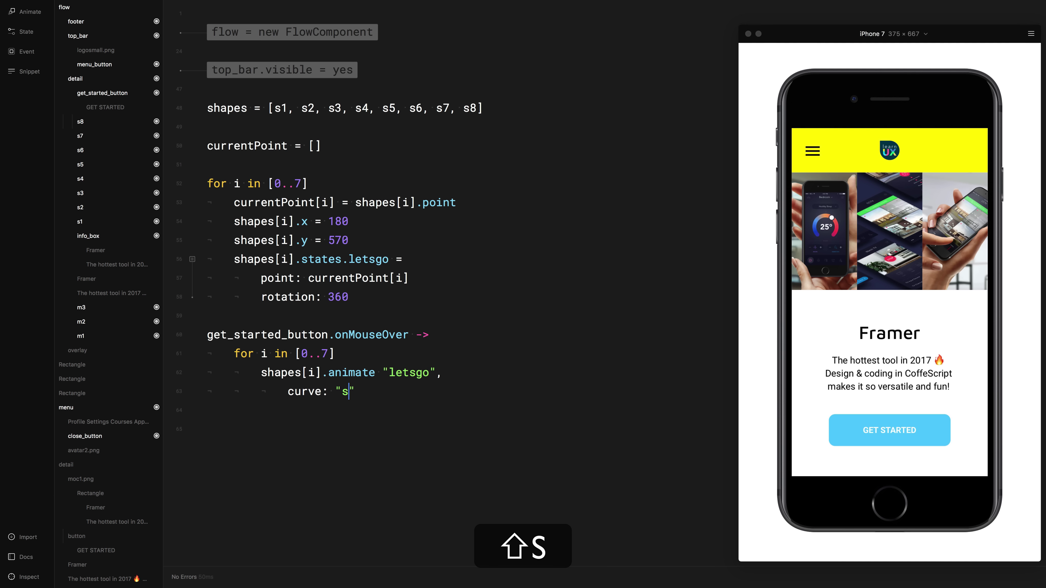
key("Escape")
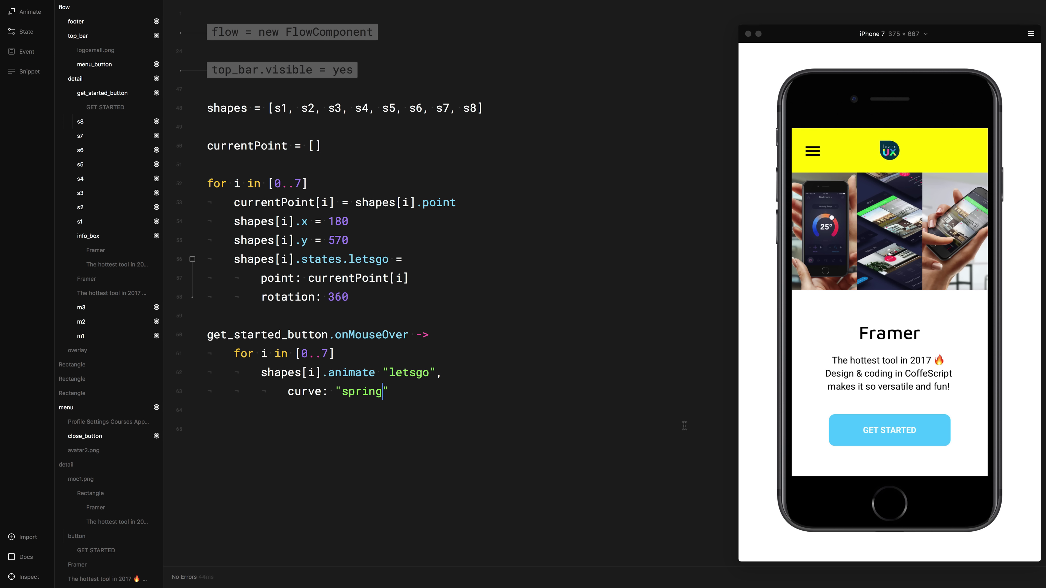
mouse_move(851, 432)
Extend the curve to "spring(200,10)", try the hover animation, and reload the preview.
left_click(409, 390)
key("Left")
type("(2")
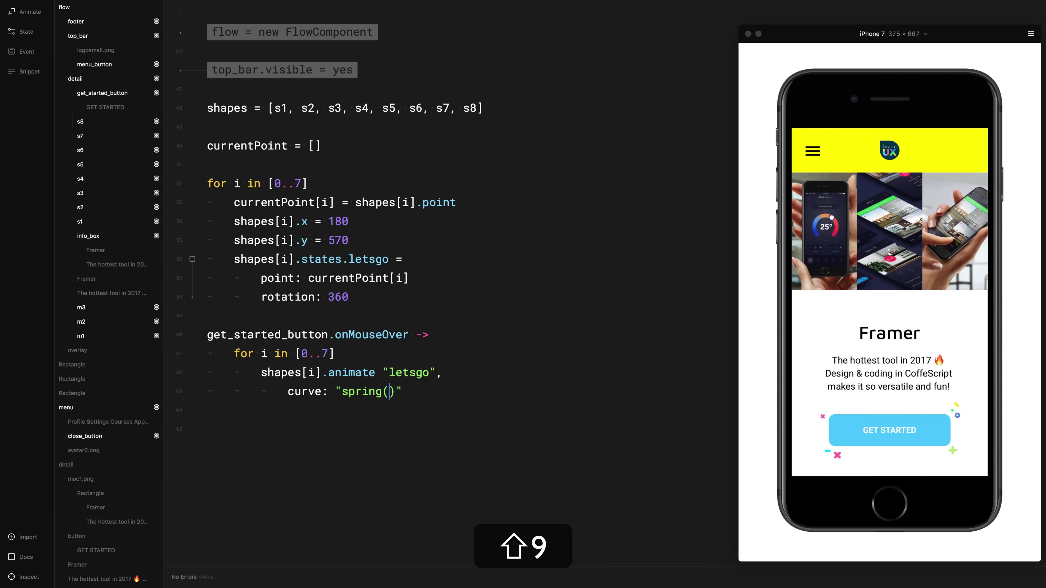
type("00,10")
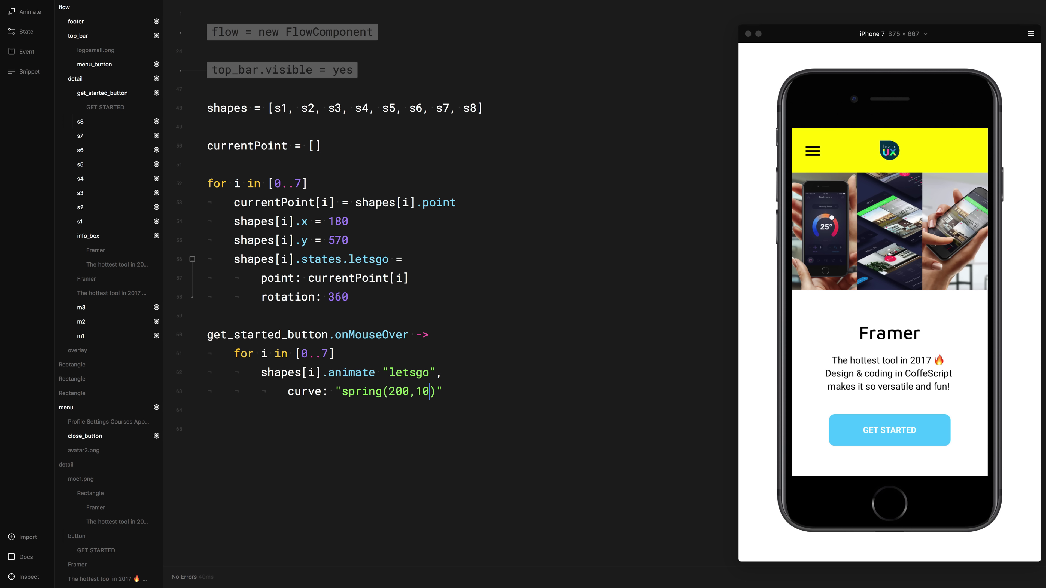
mouse_move(844, 428)
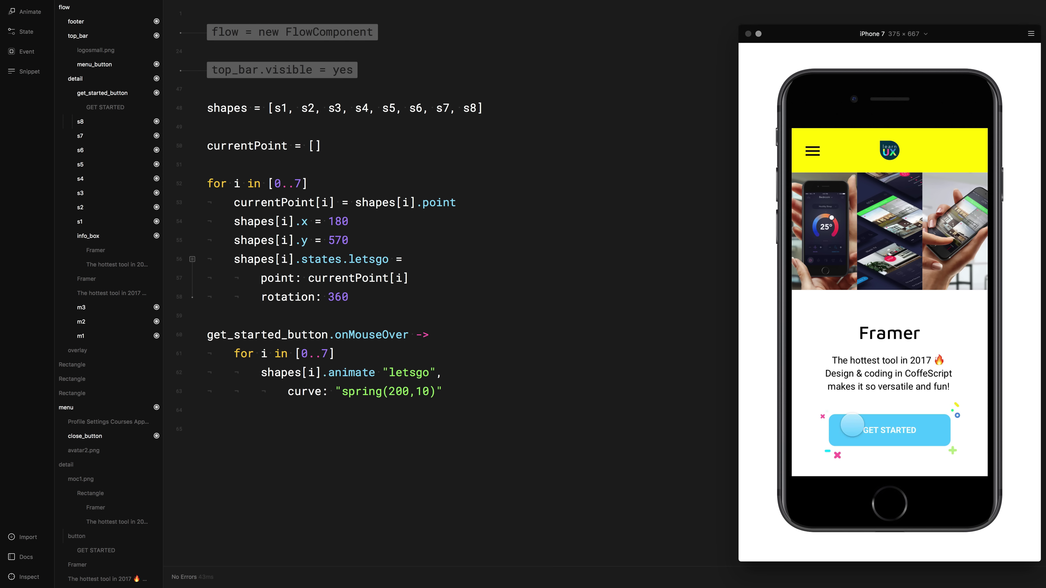
key("super+r")
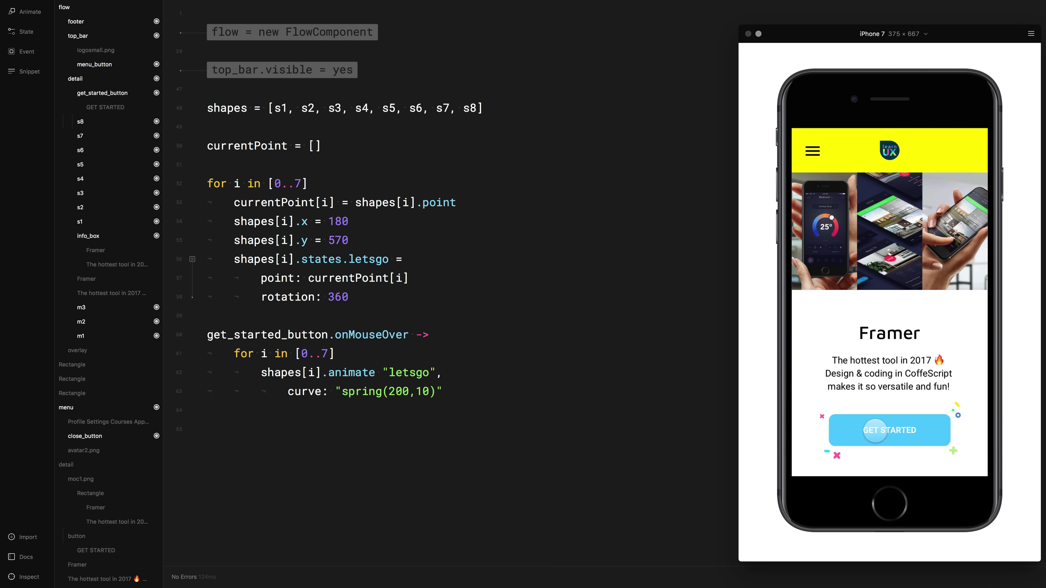
Set the second value of the spring curve to 15 and test the hover animation.
left_click_drag(430, 391, 423, 392)
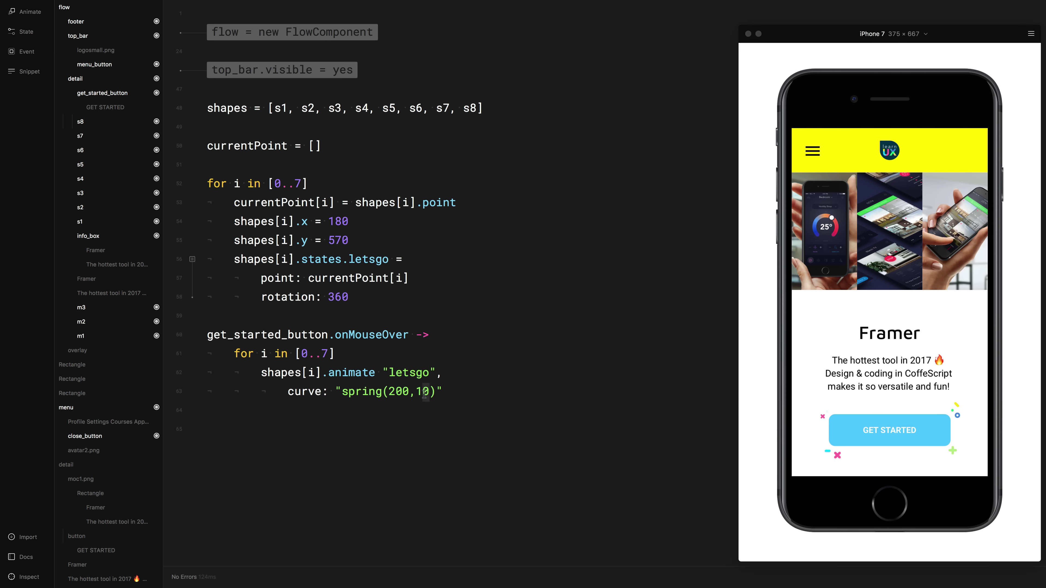
type("5")
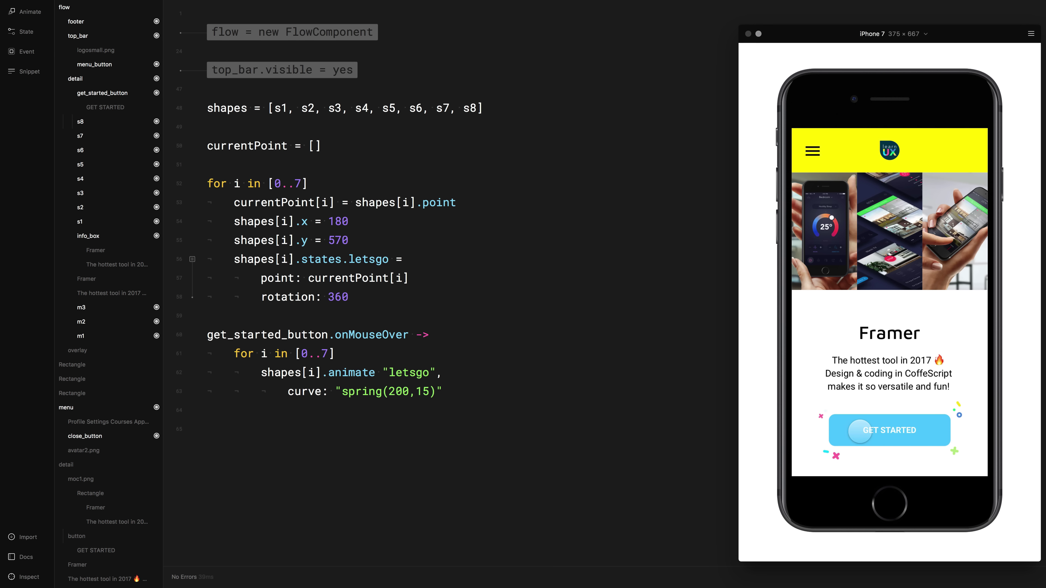
left_click(459, 382)
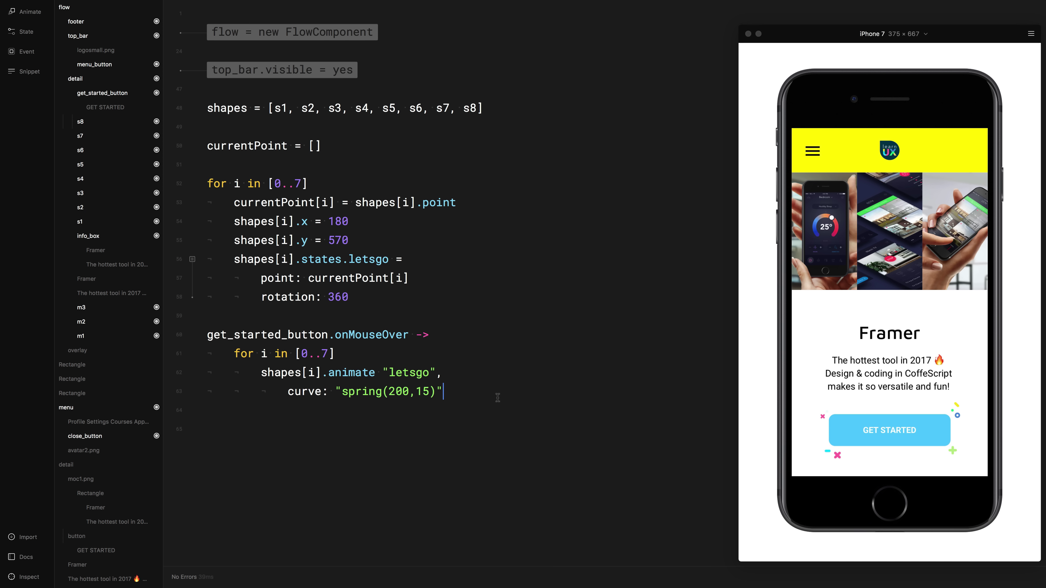
Copy the whole get_started_button.onMouseOver block and paste the duplicate below it.
left_click(497, 398)
key("Return")
key("Return")
left_click_drag(465, 416, 183, 325)
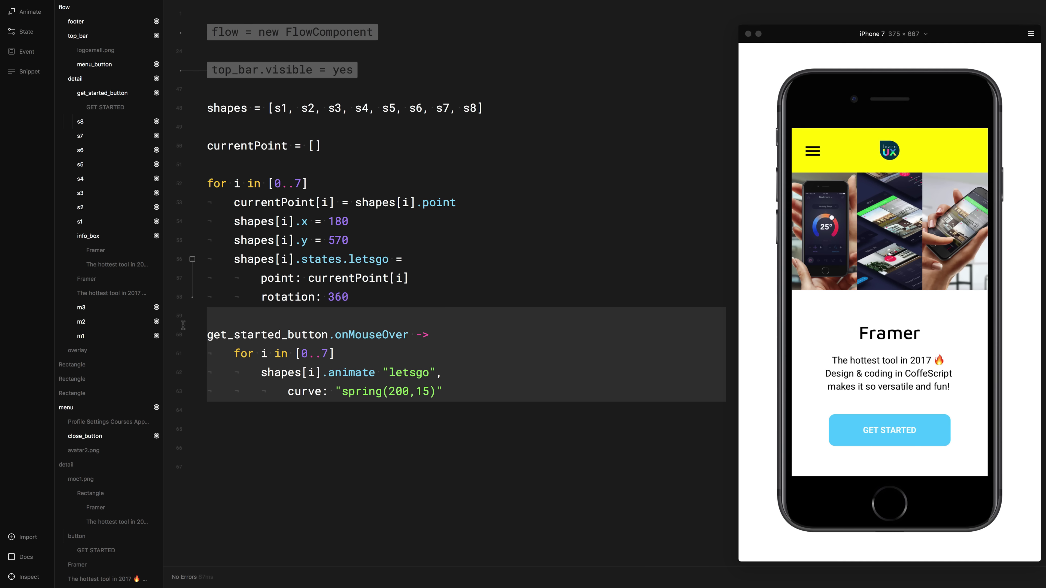
key("super+c")
left_click(227, 426)
key("super+v")
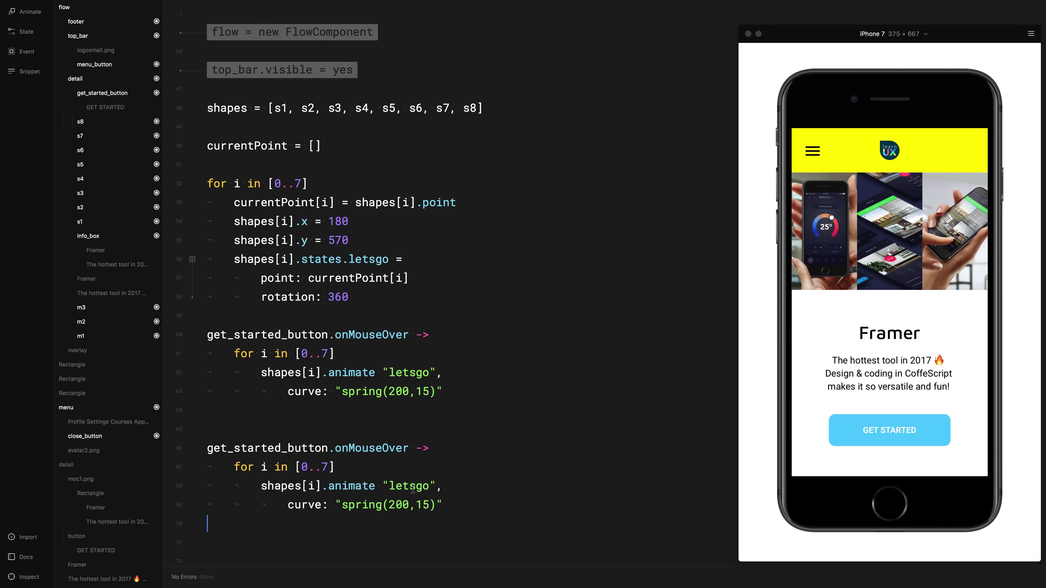
Turn the duplicated block into an onMouseOut handler that calls shapes[i].stateCycle() and has no curve line.
left_click_drag(442, 486, 329, 486)
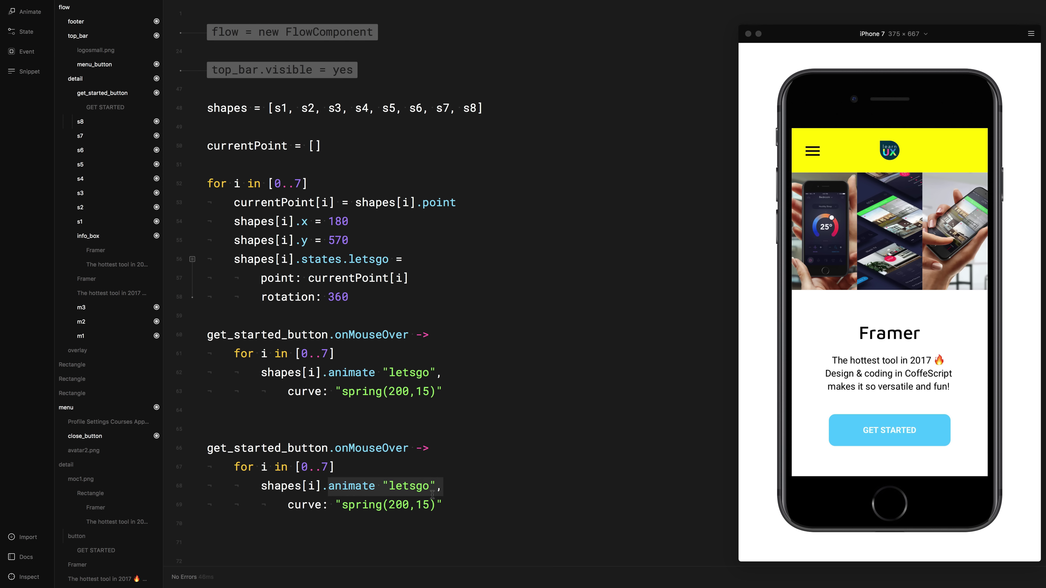
type("stateCycle")
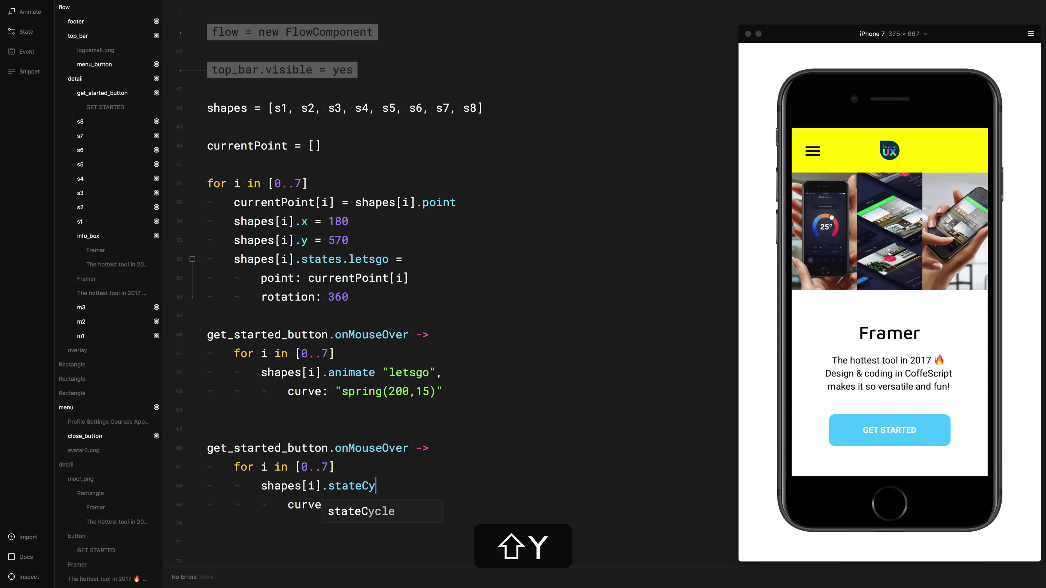
left_click(394, 449)
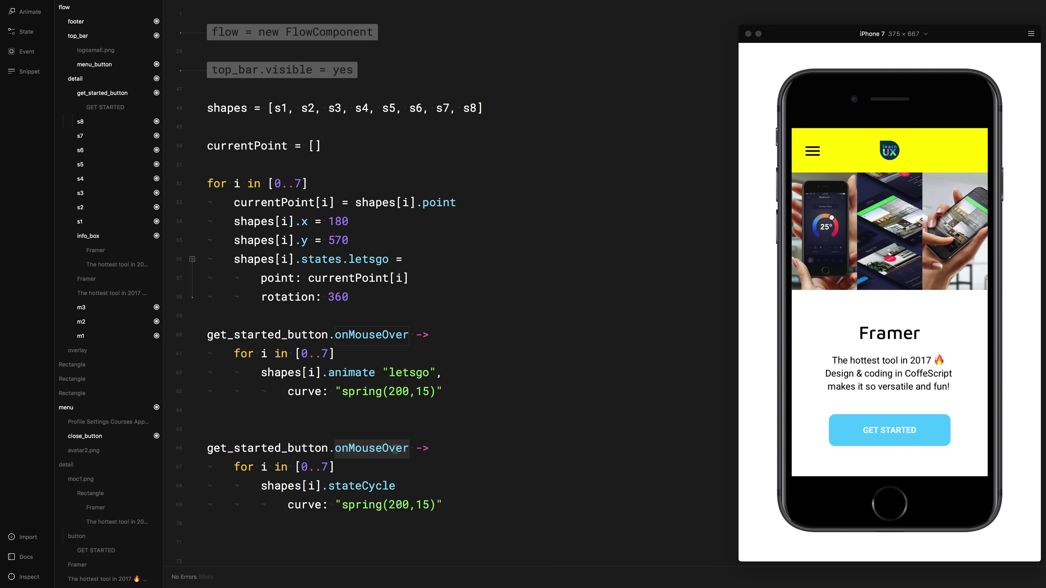
left_click_drag(407, 452, 391, 452)
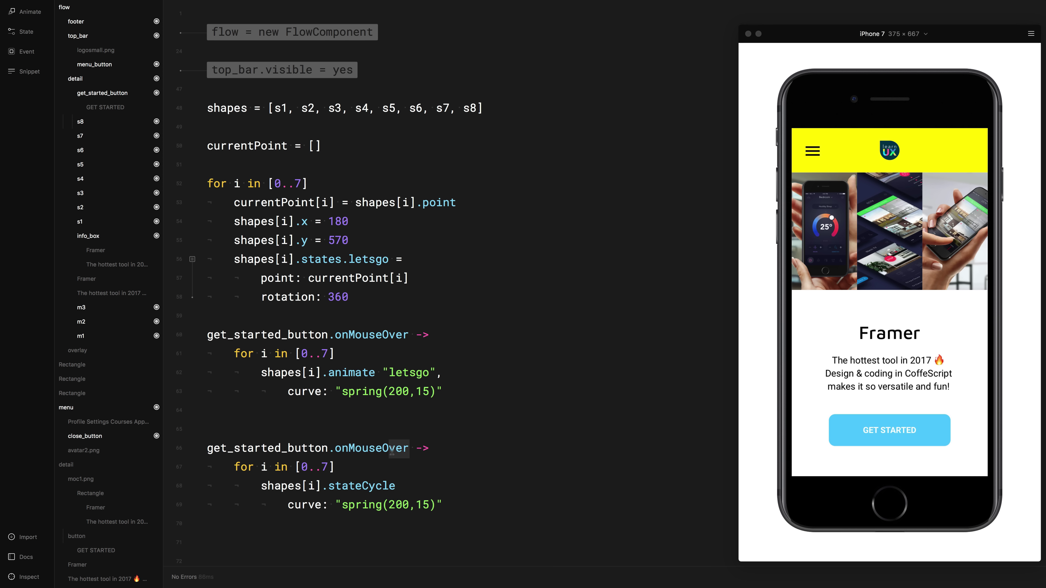
type("ut")
left_click_drag(448, 505, 409, 491)
key("BackSpace")
type("()")
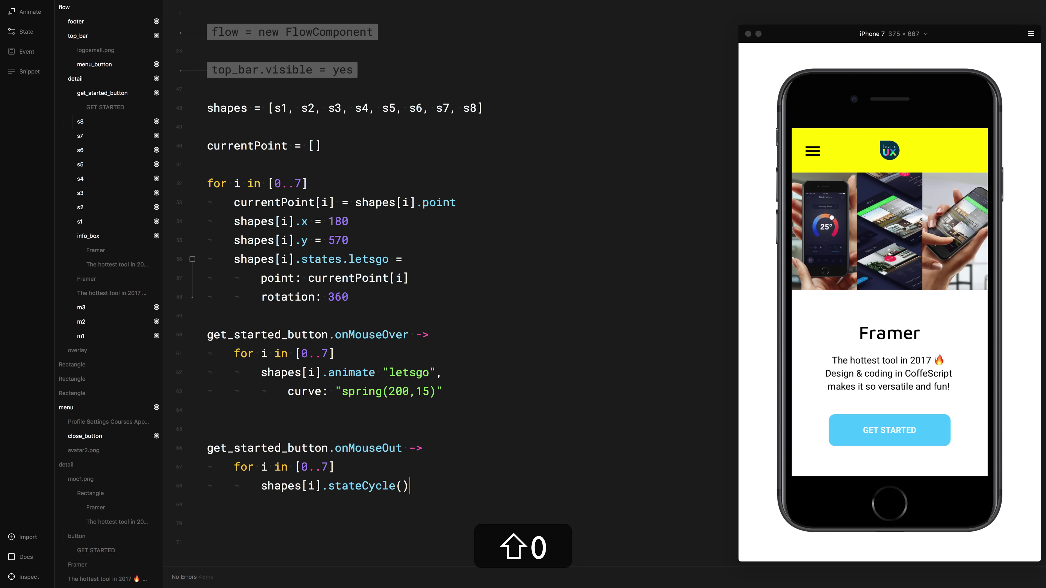
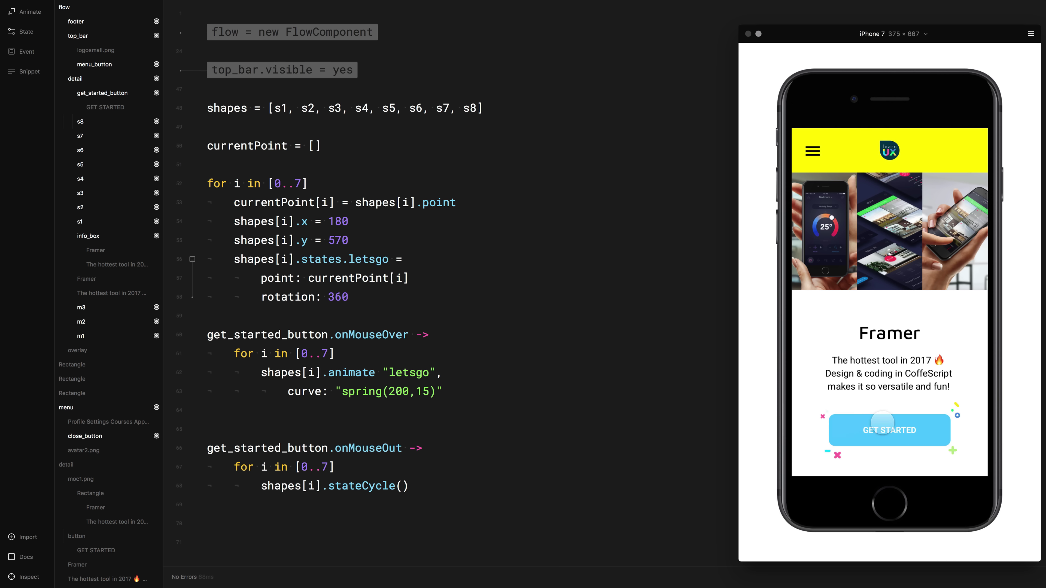
Remove the extra blank line between the two handlers and make room for a new line above the onMouseOver handler.
left_click(299, 415)
key("BackSpace")
left_click(289, 314)
key("Return")
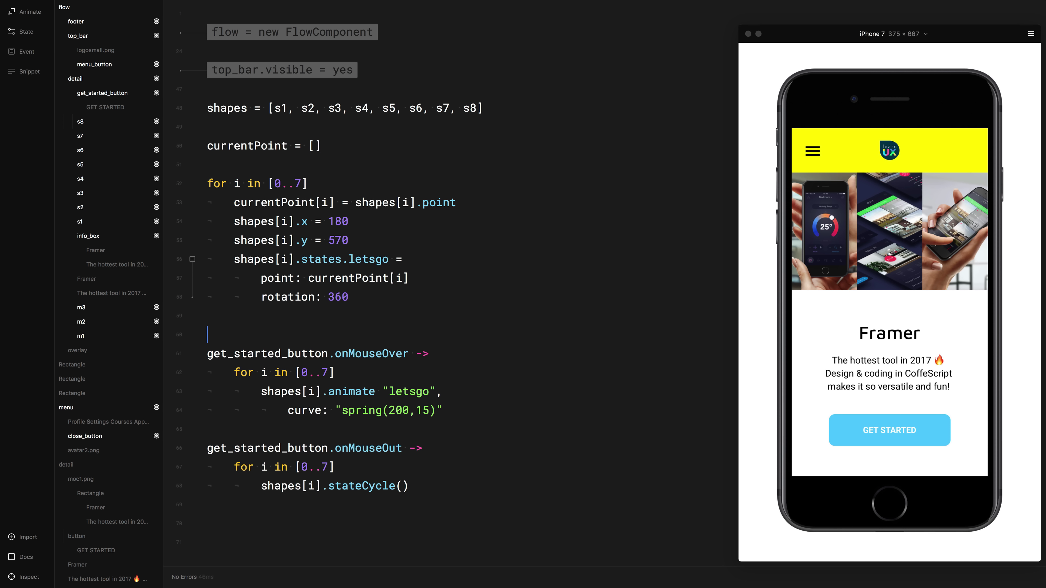
key("Return")
key("Up")
Start a get_started_button.states = definition above the onMouseOver handler, with an indented line beneath it.
type("get_started_button")
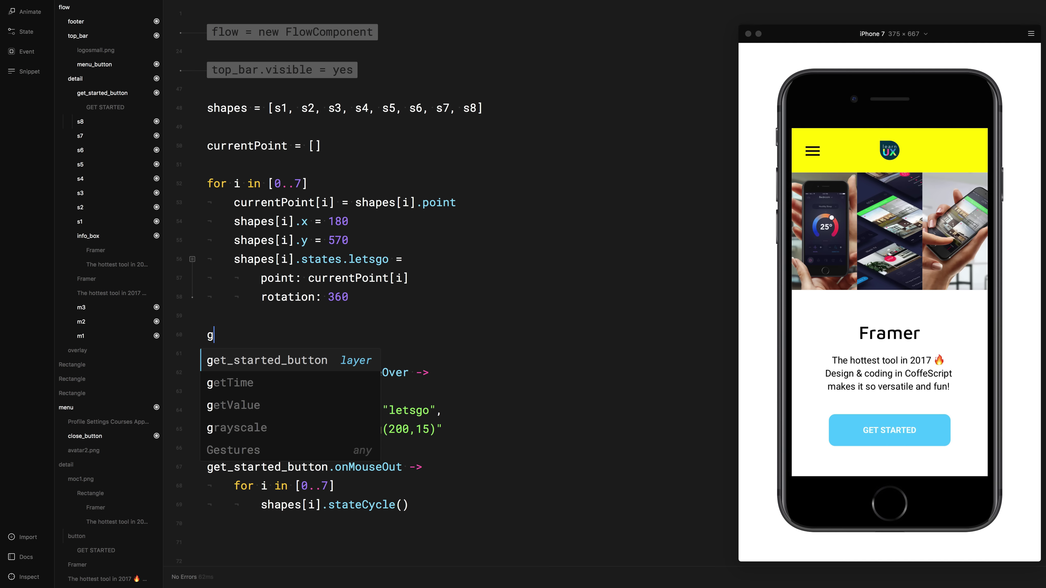
key("Return")
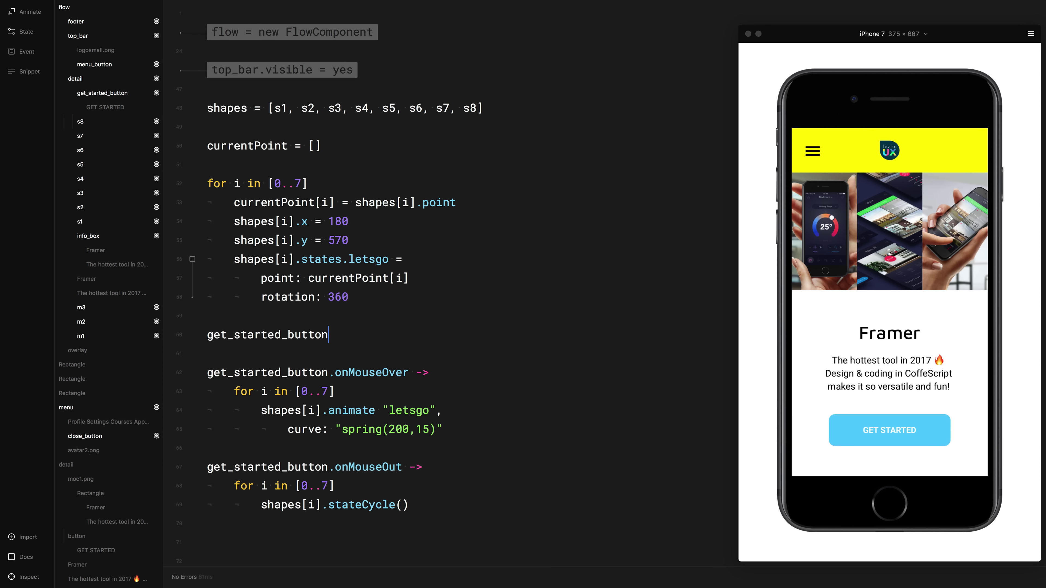
type(".ste")
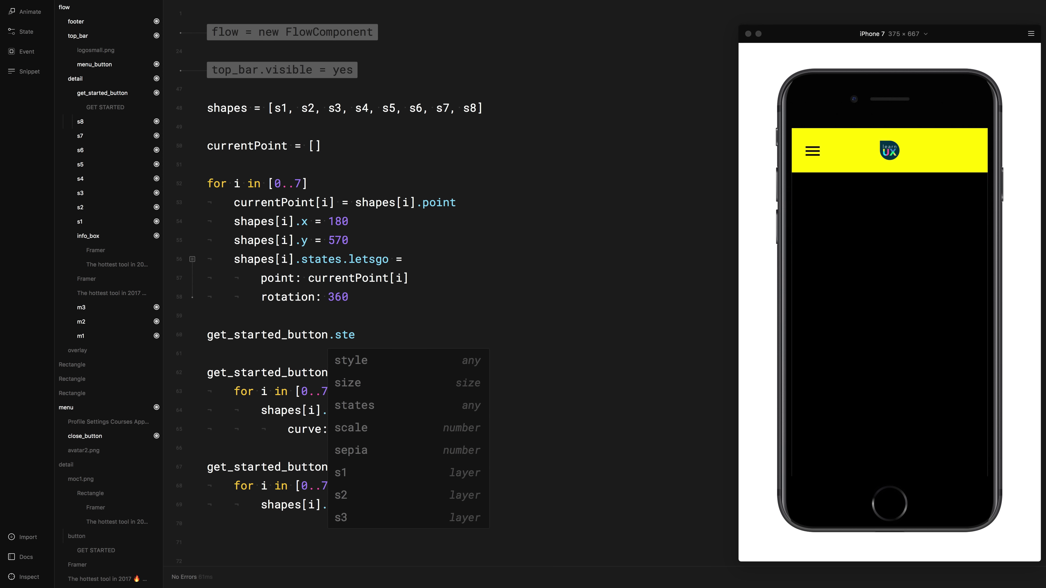
key("BackSpace")
type("ates")
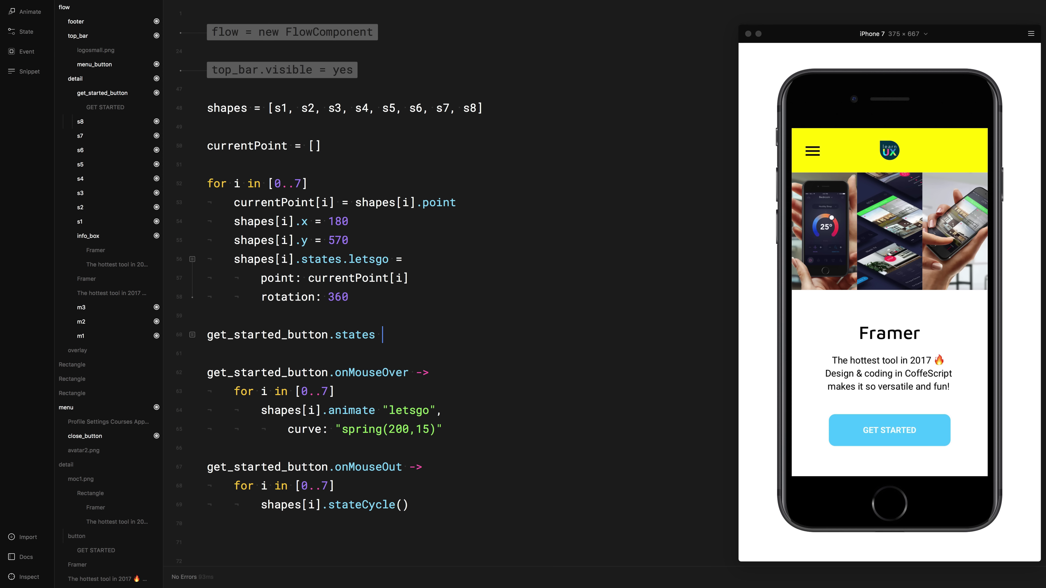
type(" =")
key("Return")
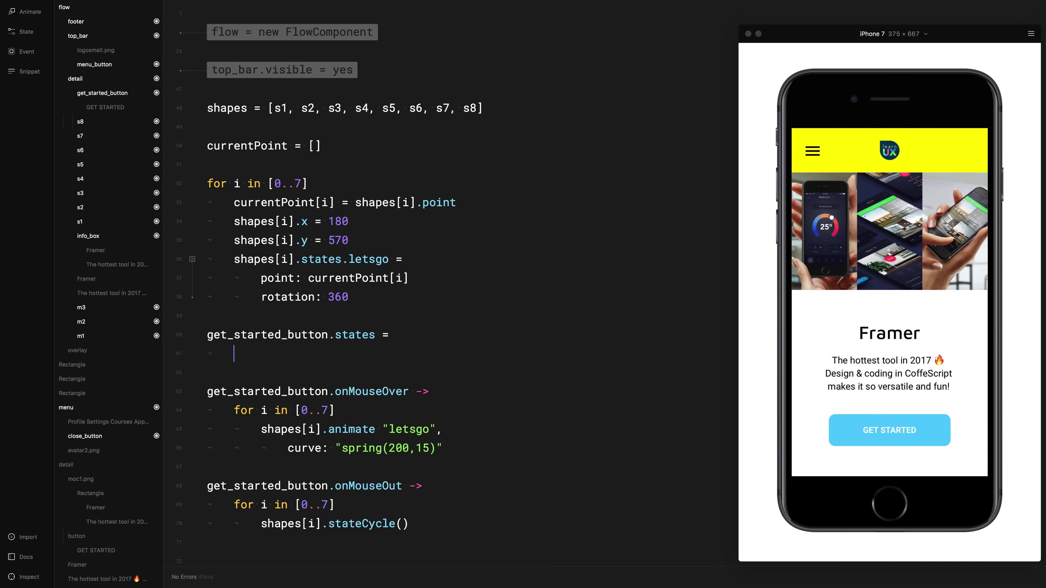
Add two state names, zoomin: and zoomout:, inside the get_started_button.states definition, with an empty line between them.
type("zoomit")
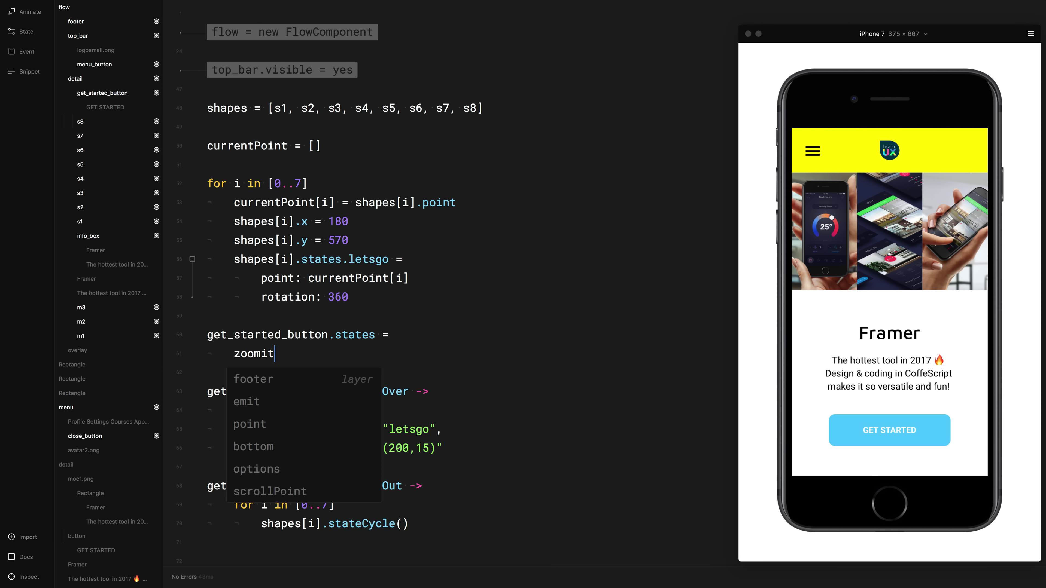
type(":")
key("BackSpace")
key("BackSpace")
type("n:")
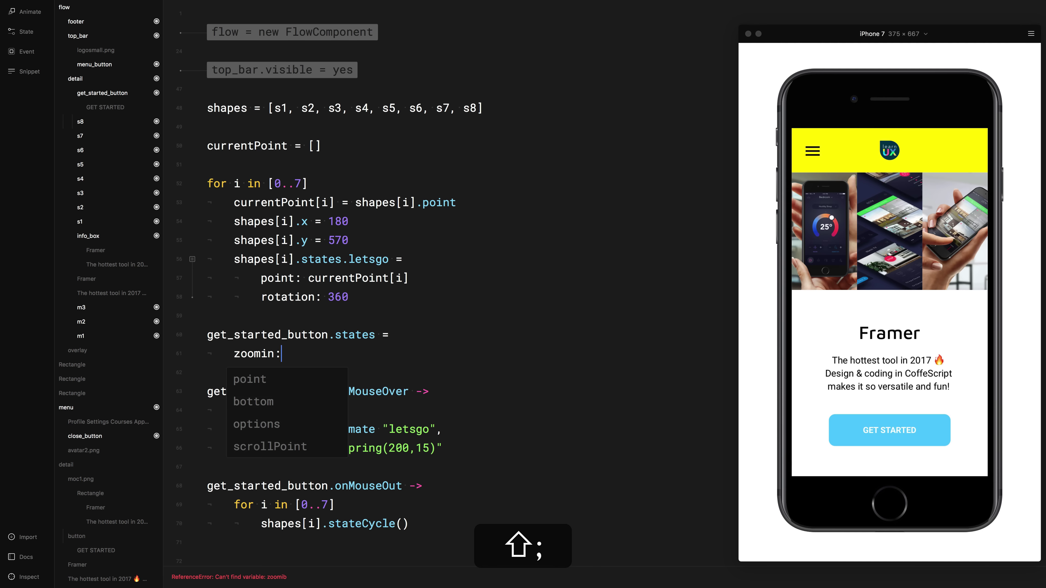
key("shift+Return")
key("shift+Return")
type("zoo")
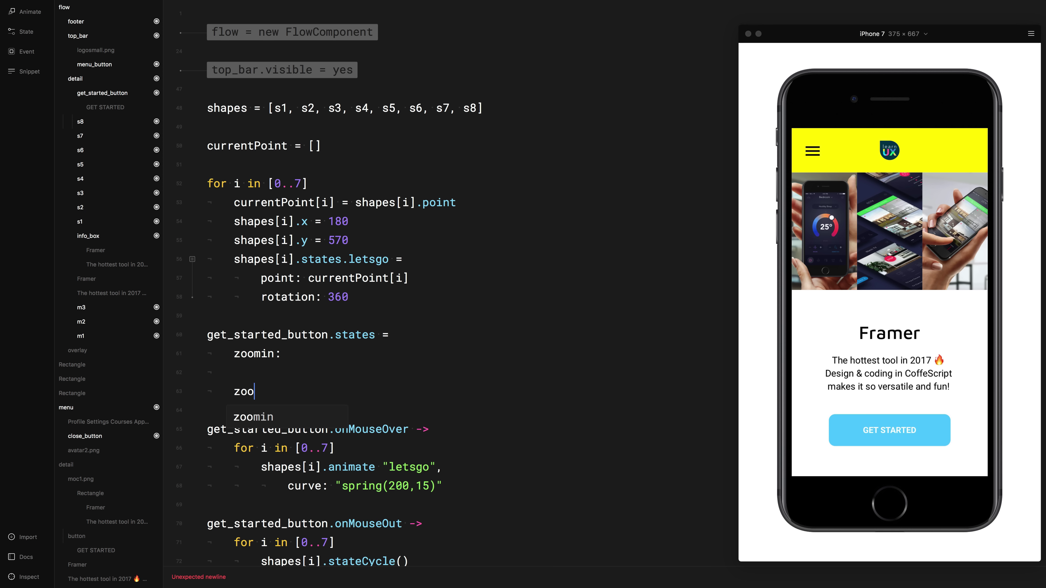
type("mout:")
Give the zoomin state a scale of 1.05.
key("shift+Up")
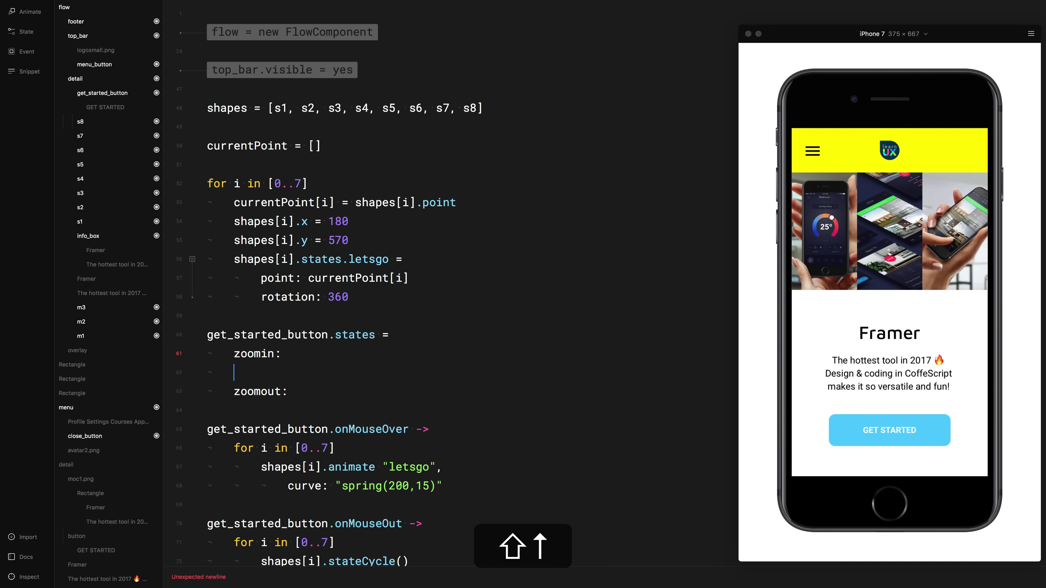
key("Tab")
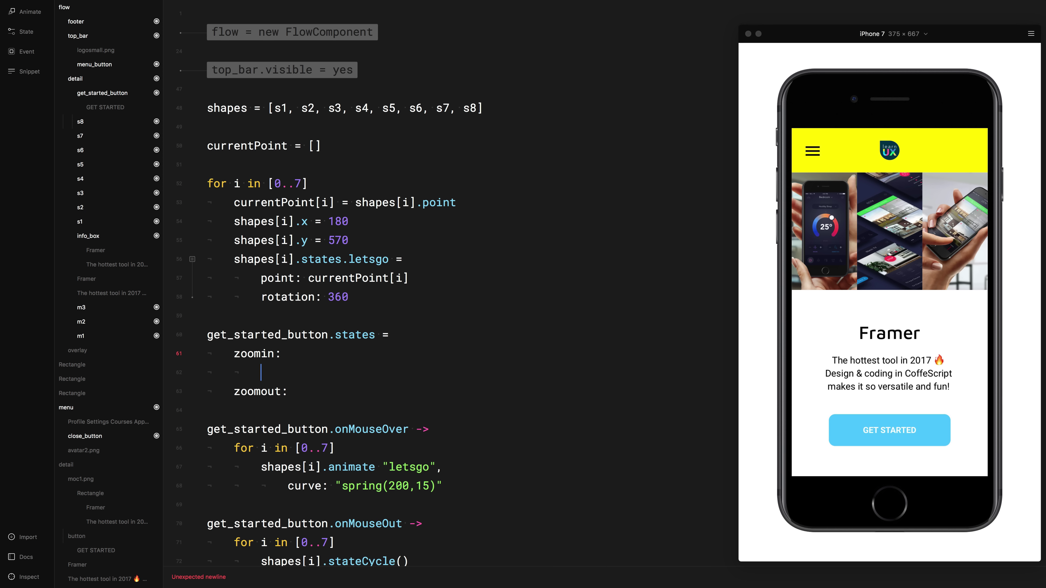
type("scale: 1.05")
key("Return")
Add an options: block to the zoomin state with curve: "spring".
type("op")
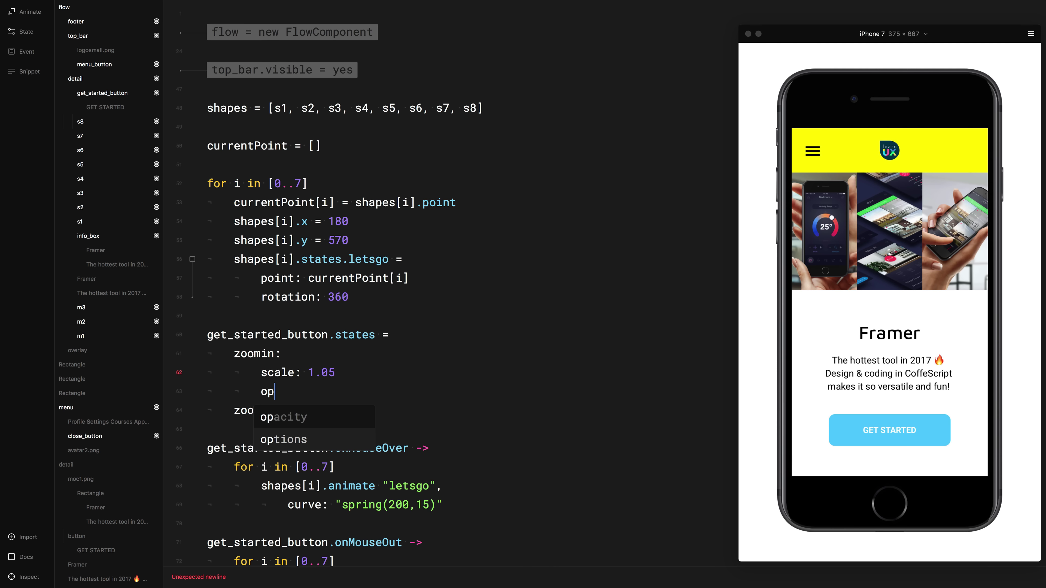
key("Down")
key("Return")
type(":")
key("Return")
type("c")
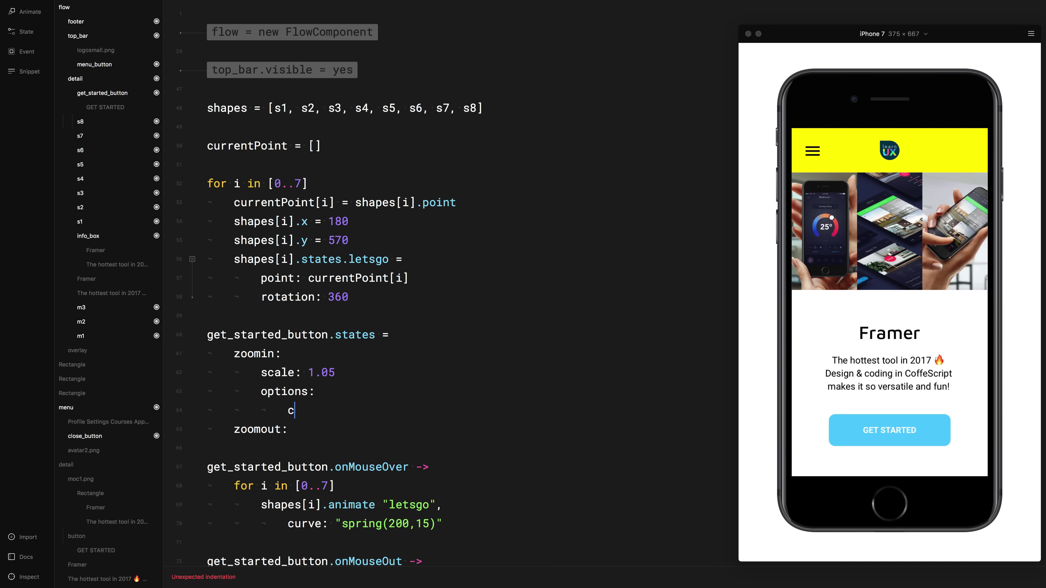
type("u")
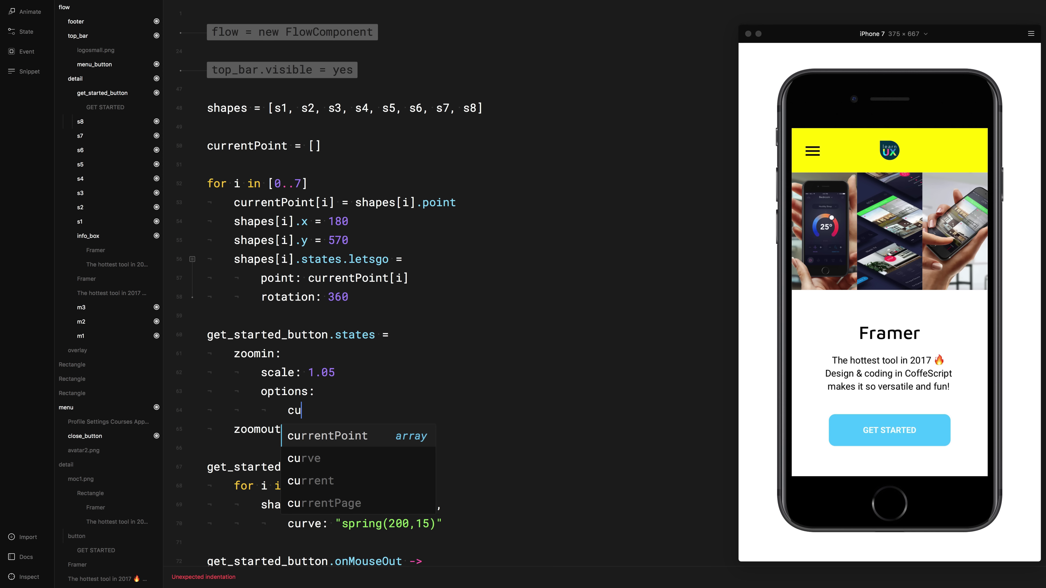
key("Down")
key("Return")
type(": \"sprin")
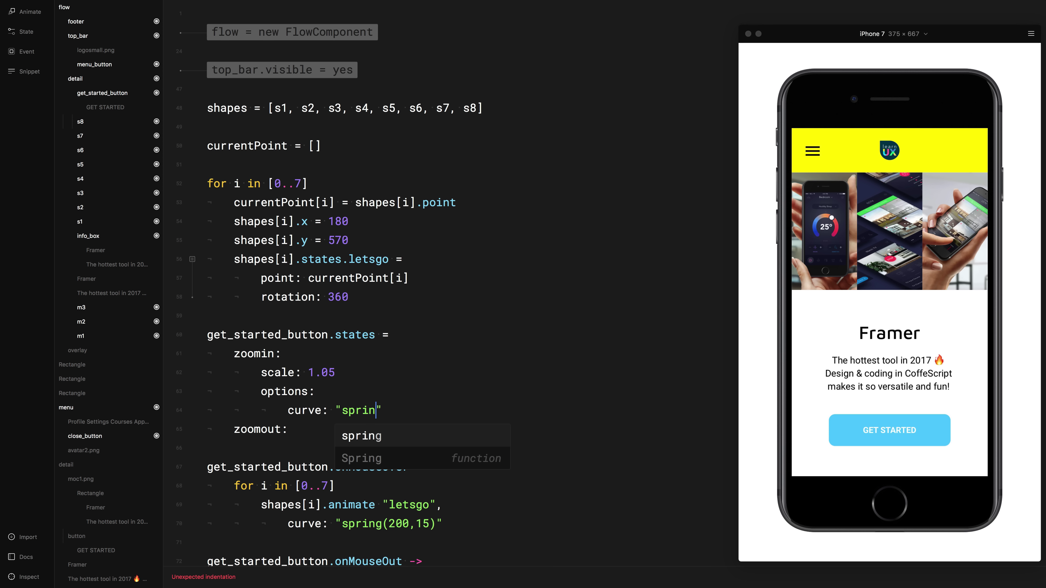
type("g")
key("Escape")
Copy the zoomin state's scale and options lines under zoomout and set the copied scale to .95.
left_click_drag(409, 407, 180, 366)
key("super+c")
left_click(311, 426)
key("super+Return")
key("super+BackSpace")
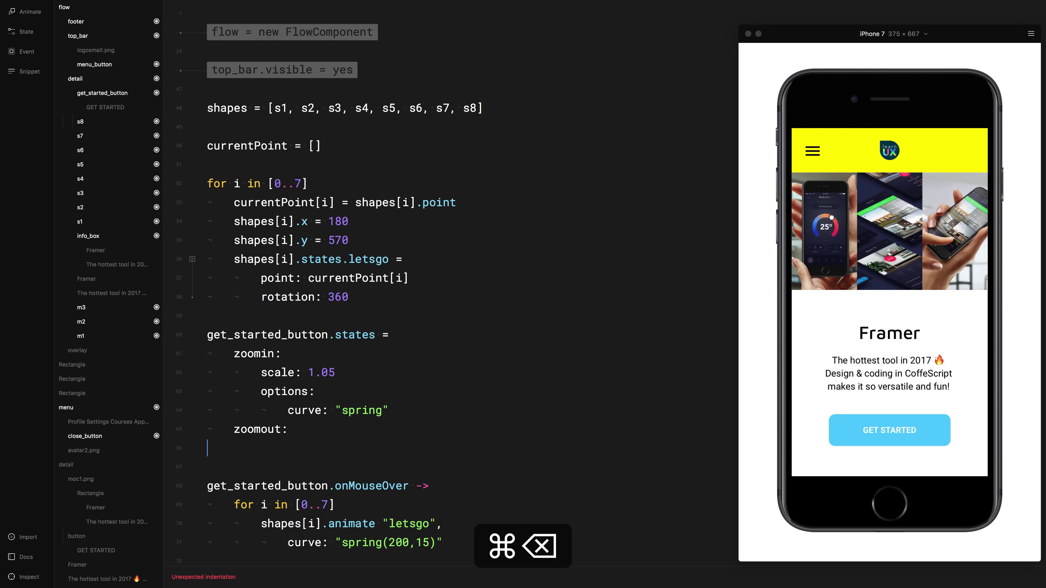
key("super+v")
scroll(377, 426, "down", 1)
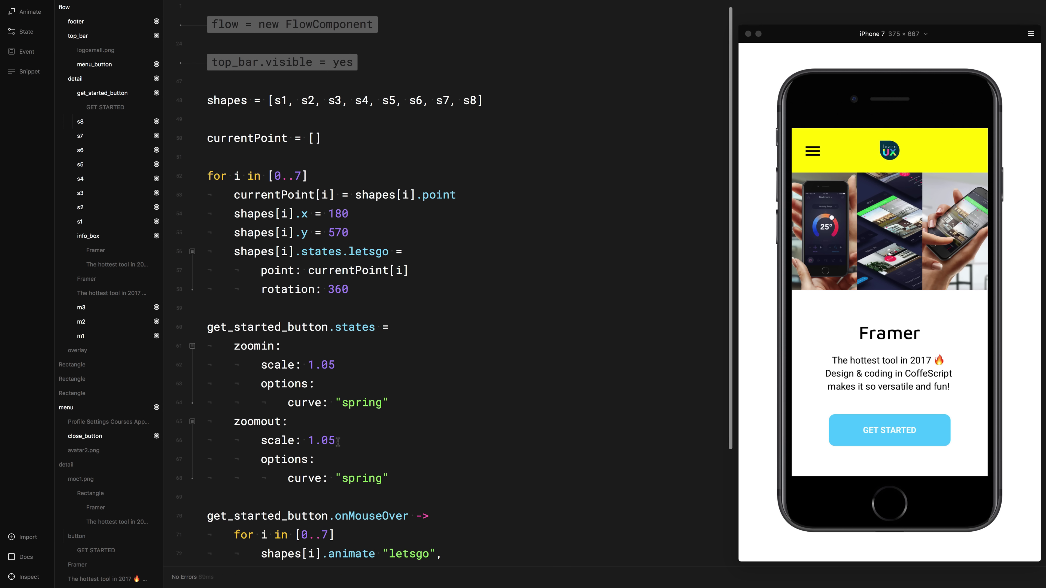
left_click_drag(337, 440, 308, 440)
type(".95")
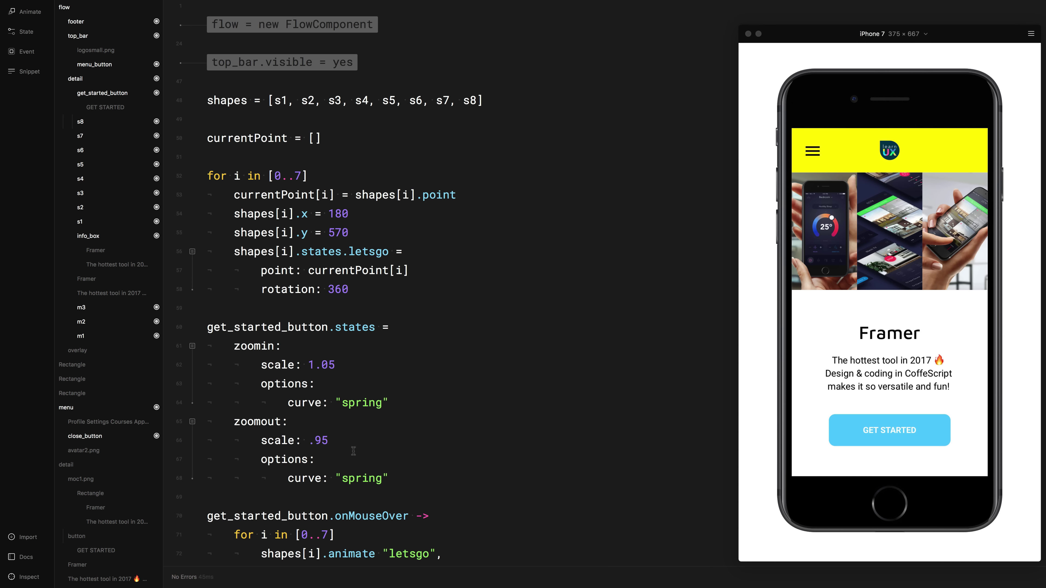
Add a get_started_button.stateCycle("") call as the first line inside the onMouseOver handler.
scroll(350, 451, "down", 5)
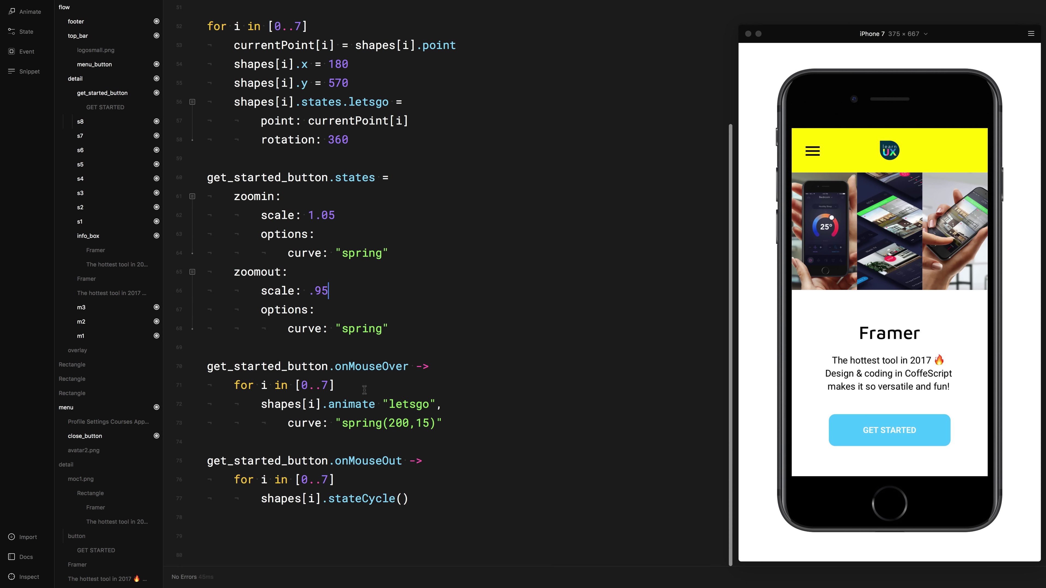
left_click(430, 366)
key("Return")
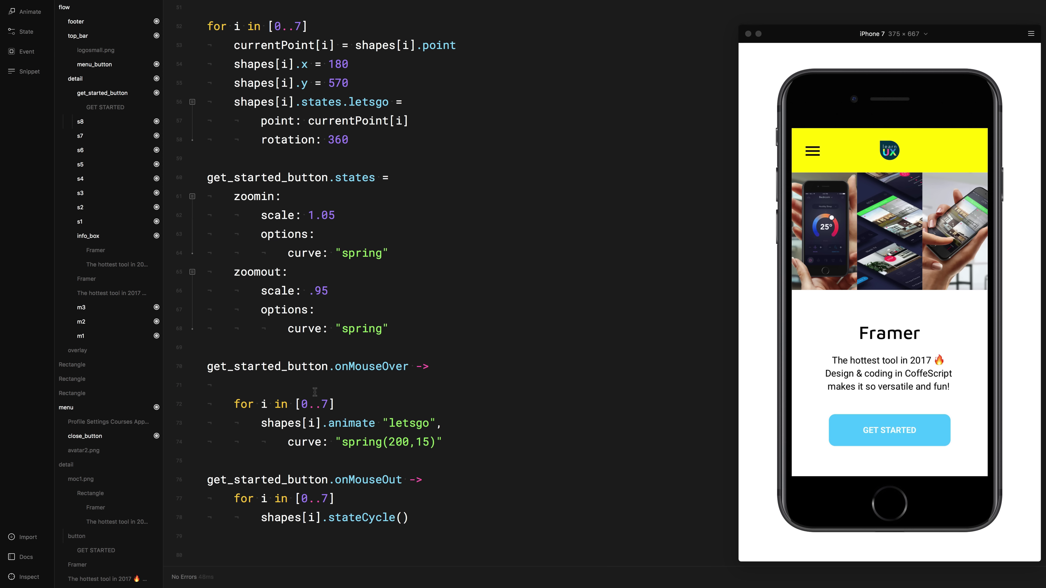
type("get")
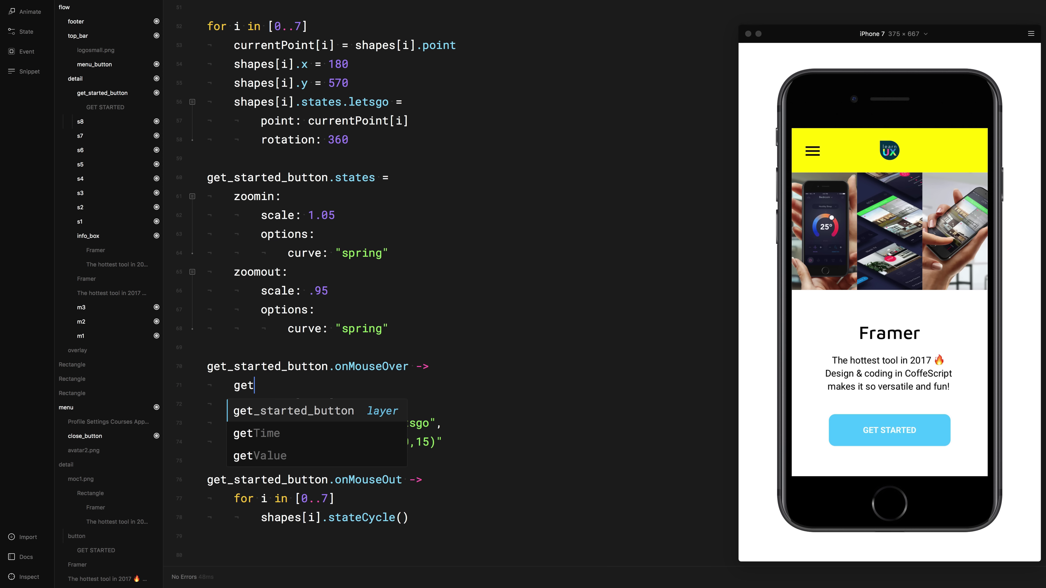
key("Return")
type(".s")
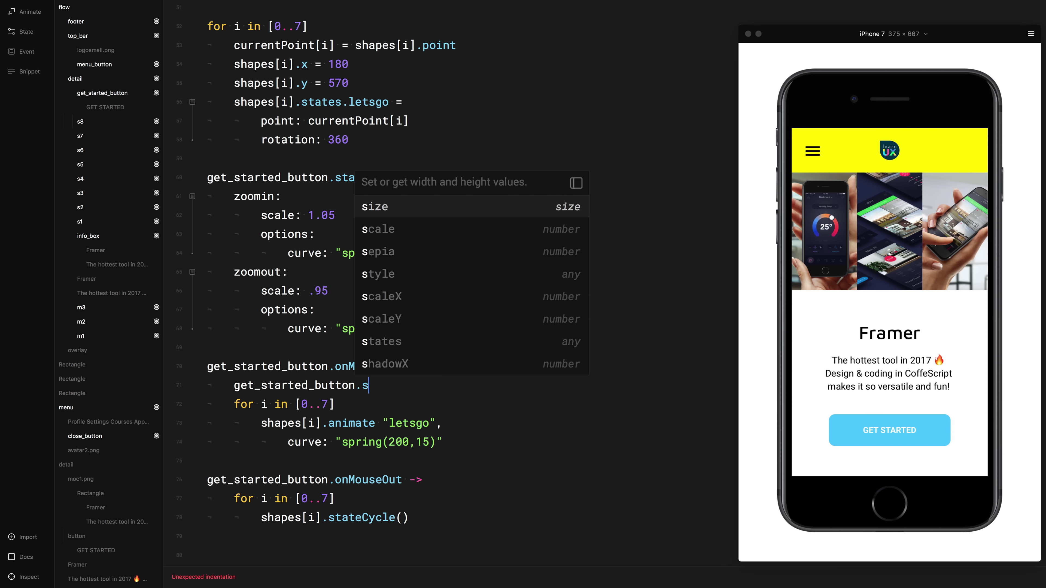
type("tateC")
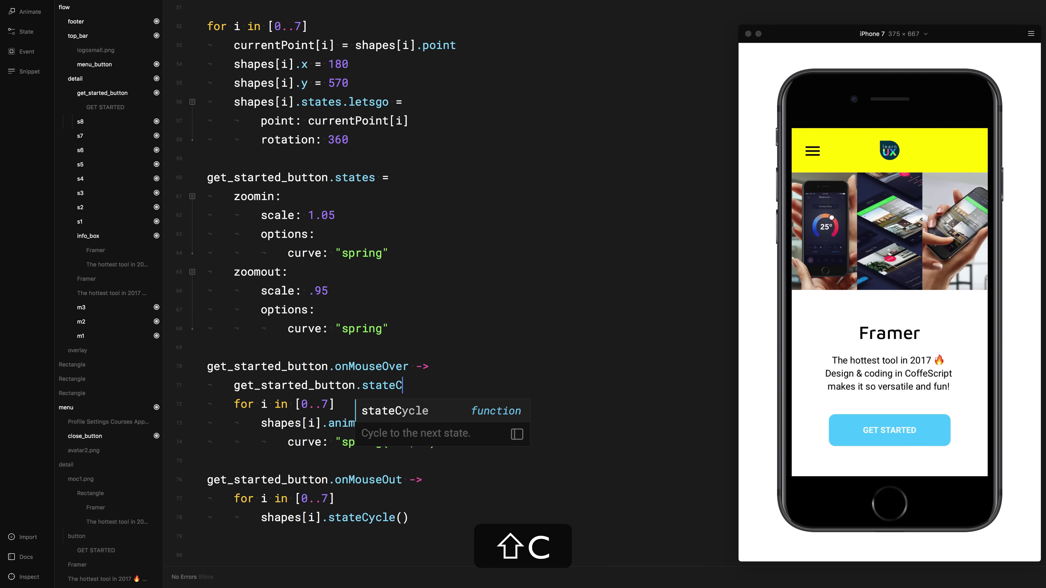
key("shift+Return")
type("(")
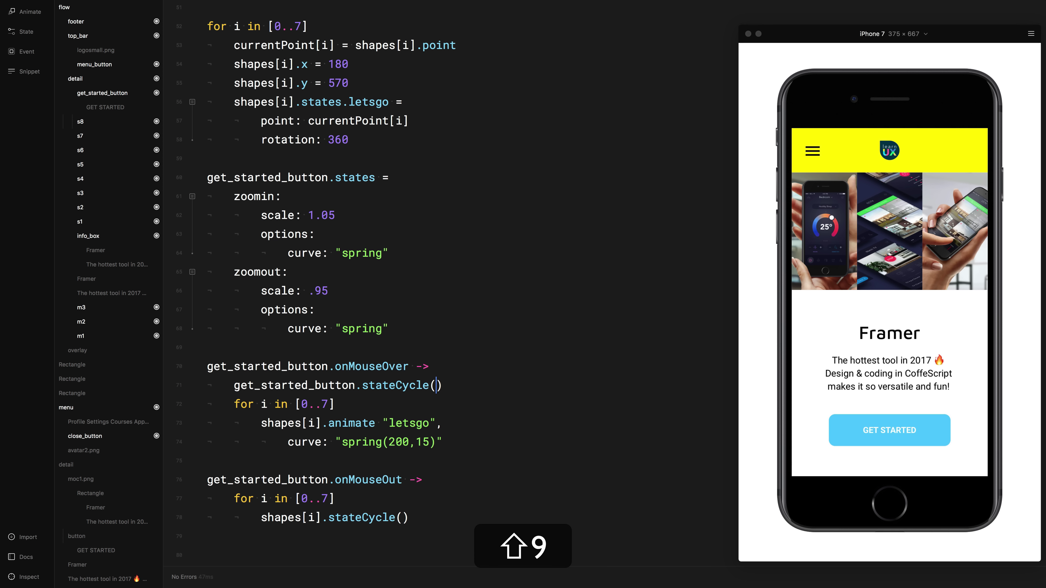
type("\"")
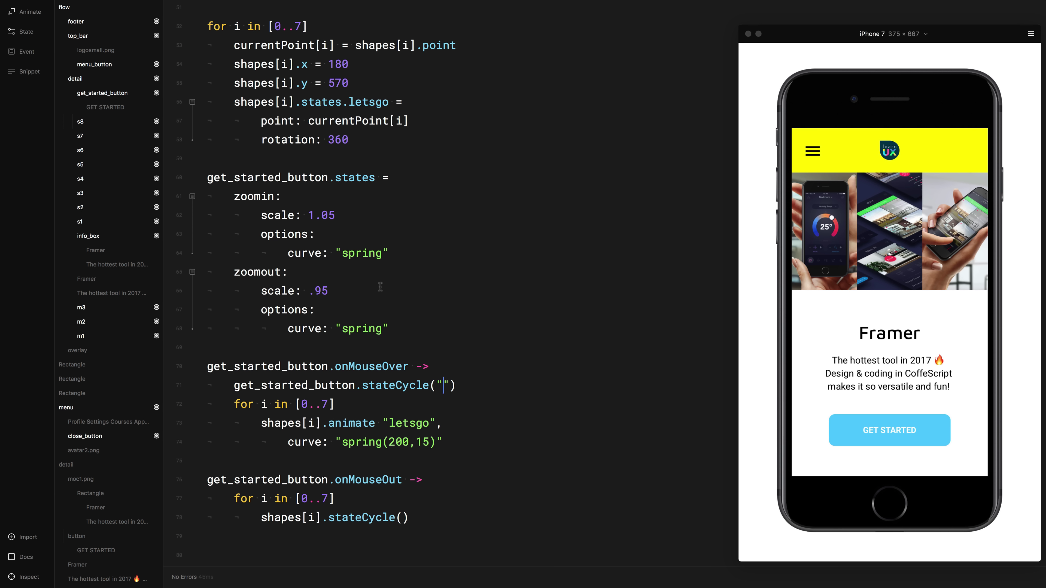
Fill in the new stateCycle call's arguments as "zoomout", "zoomin", copying the names from the state definitions.
double_click(264, 272)
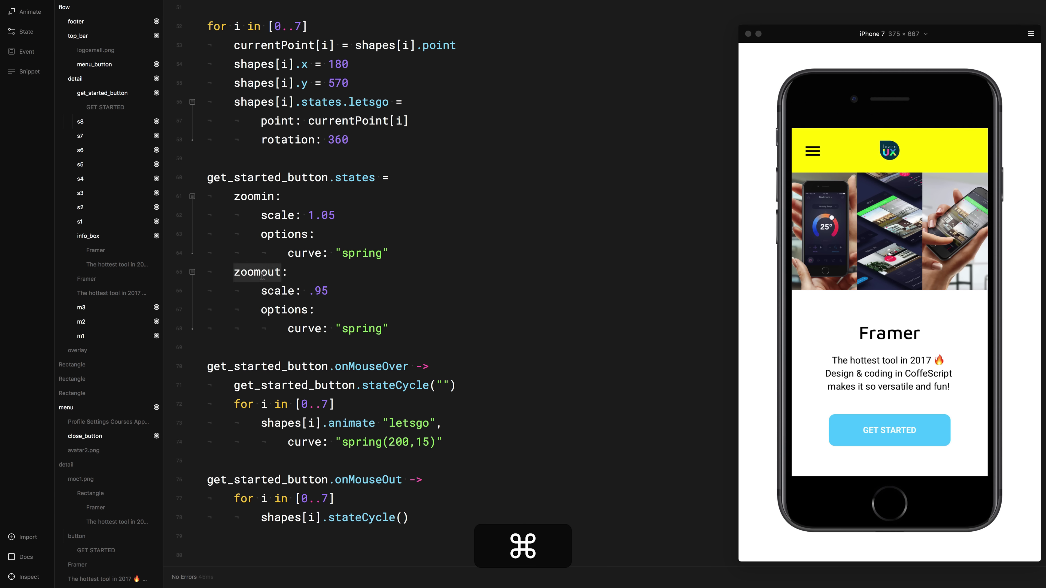
key("super+c")
left_click(441, 385)
key("super+v")
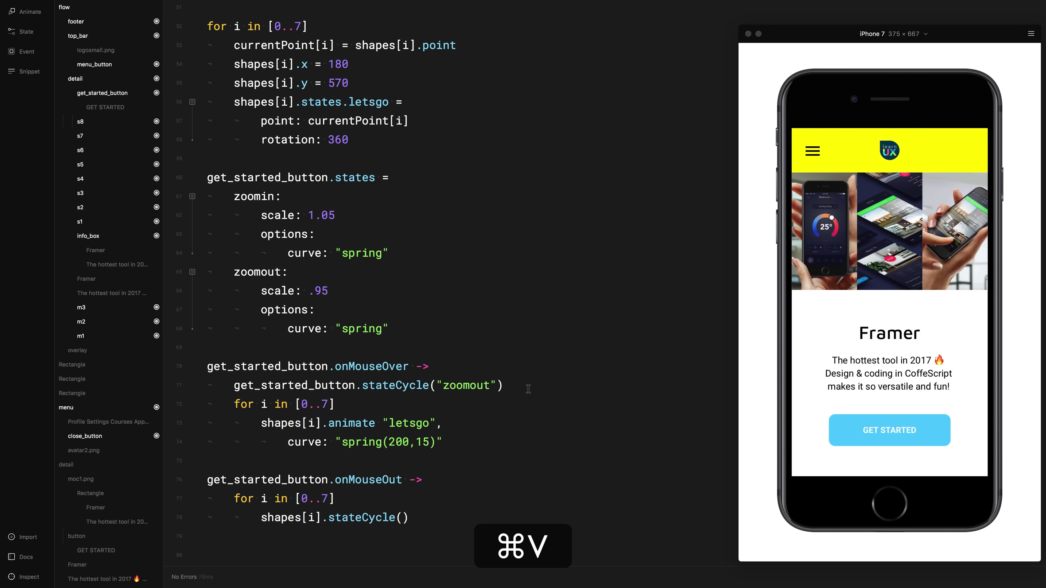
key("Right")
type(", \"")
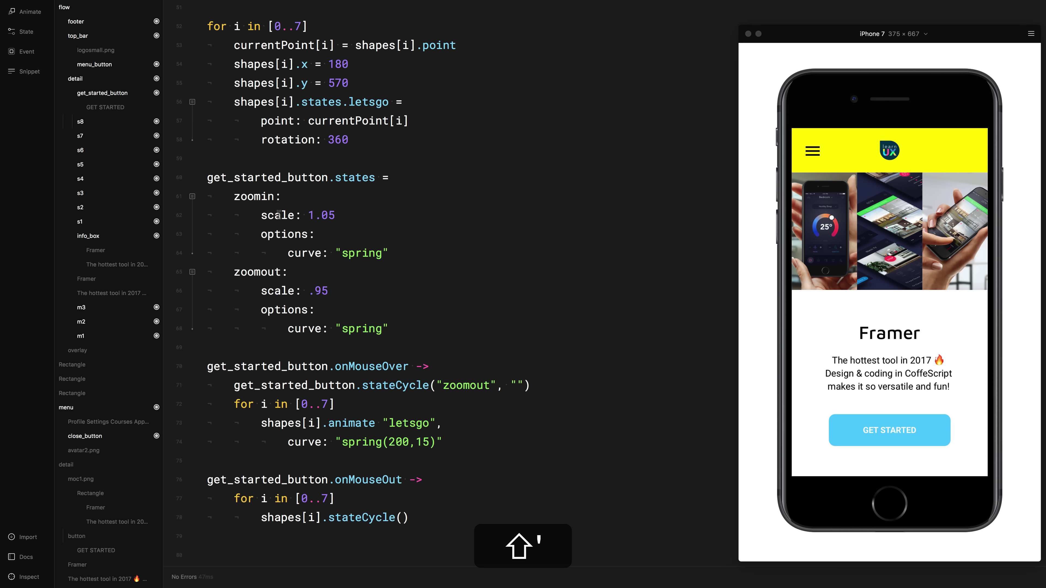
double_click(254, 197)
key("super+c")
left_click(516, 379)
key("super+v")
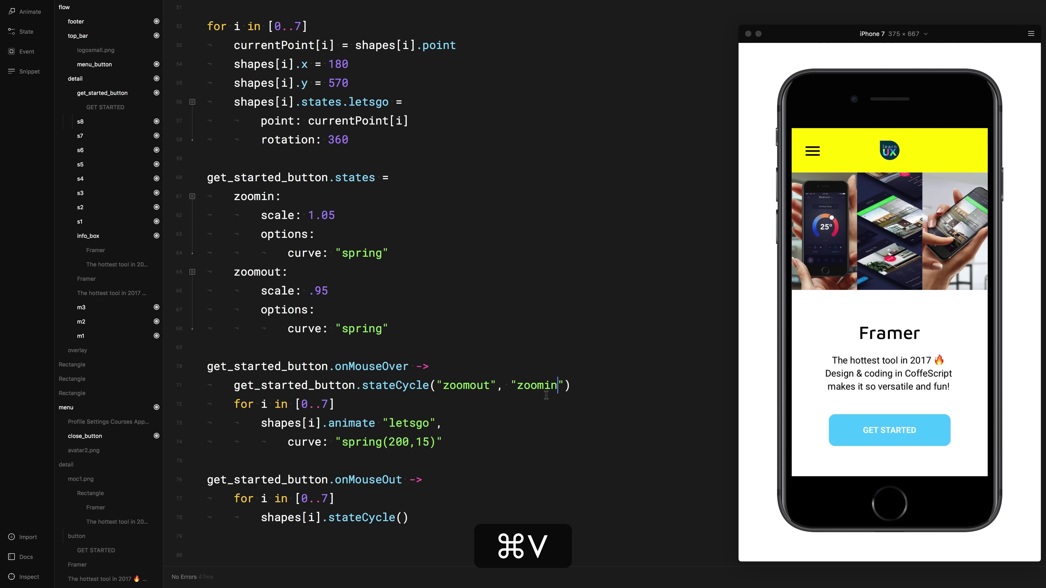
Copy the get_started_button.stateCycle("zoomout", "zoomin") line to the start of the onMouseOut handler.
left_click_drag(571, 385, 234, 384)
key("super+c")
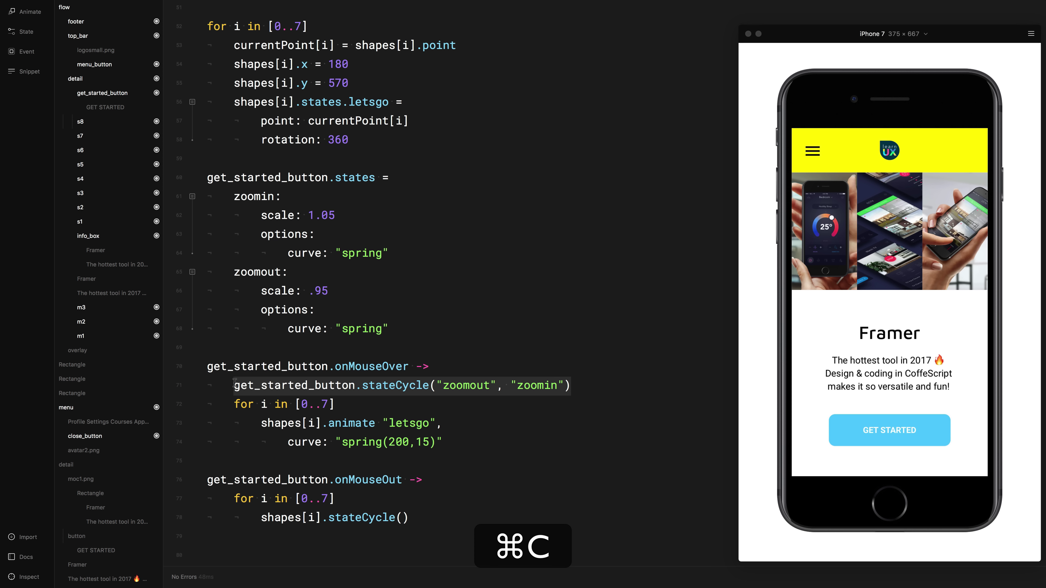
left_click(392, 512)
left_click(433, 483)
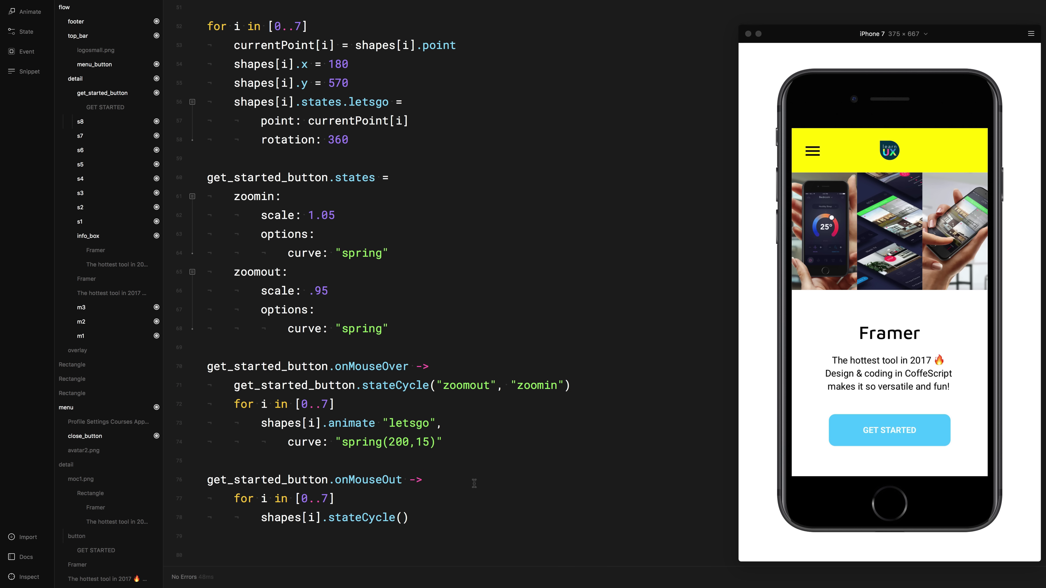
key("Return")
key("super+v")
key("super+Return")
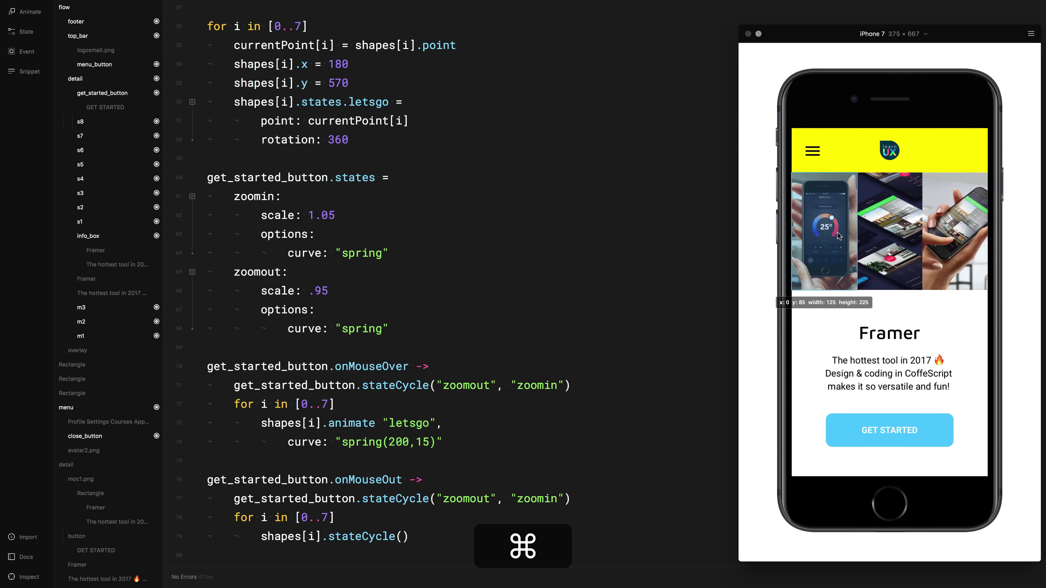
Open the folded FlowComponent code and change the initial flow.showNext screen from detail to home.
scroll(437, 158, "up", 5)
left_click(290, 33)
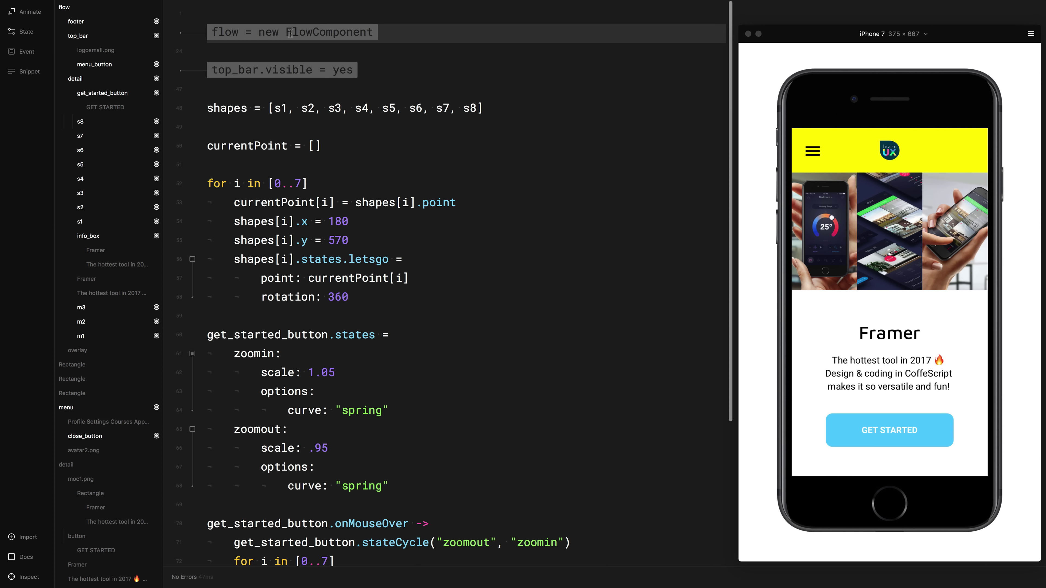
double_click(324, 32)
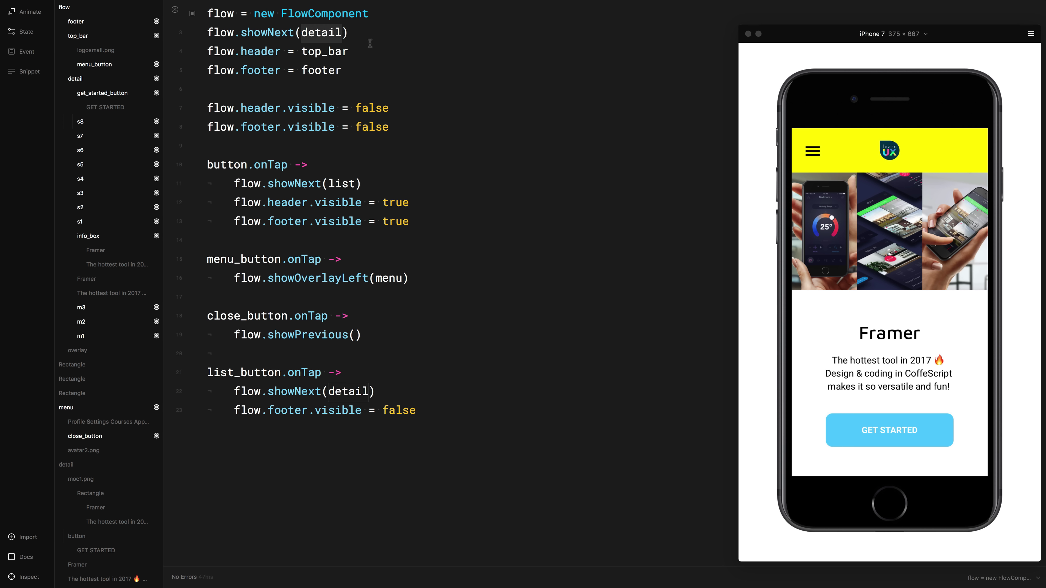
type("home")
key("Escape")
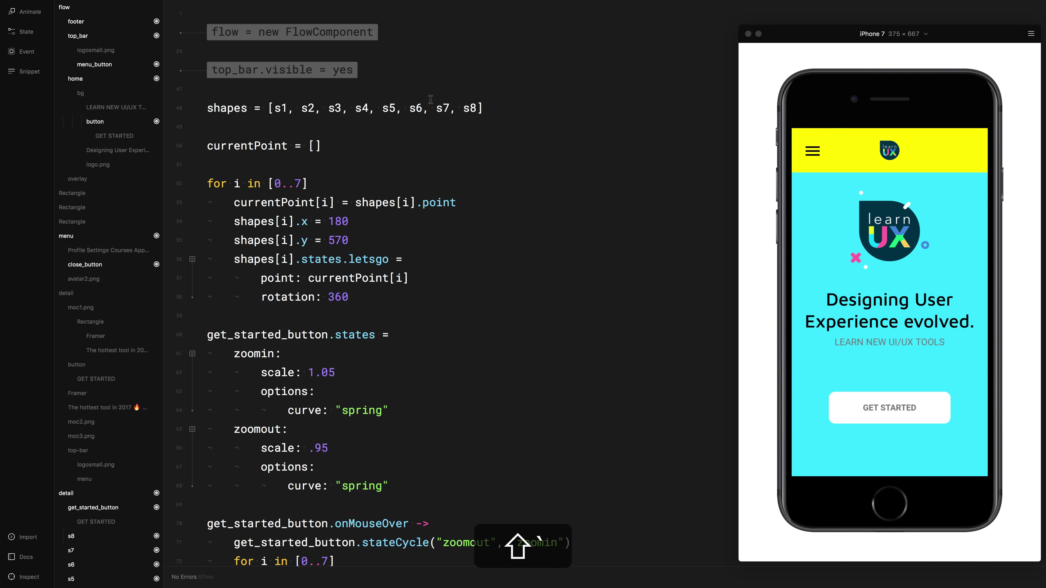
Delete the top_bar.visible = yes line from the folded code above the shapes array and fold the block again.
left_click(263, 70)
left_click_drag(353, 15, 214, 15)
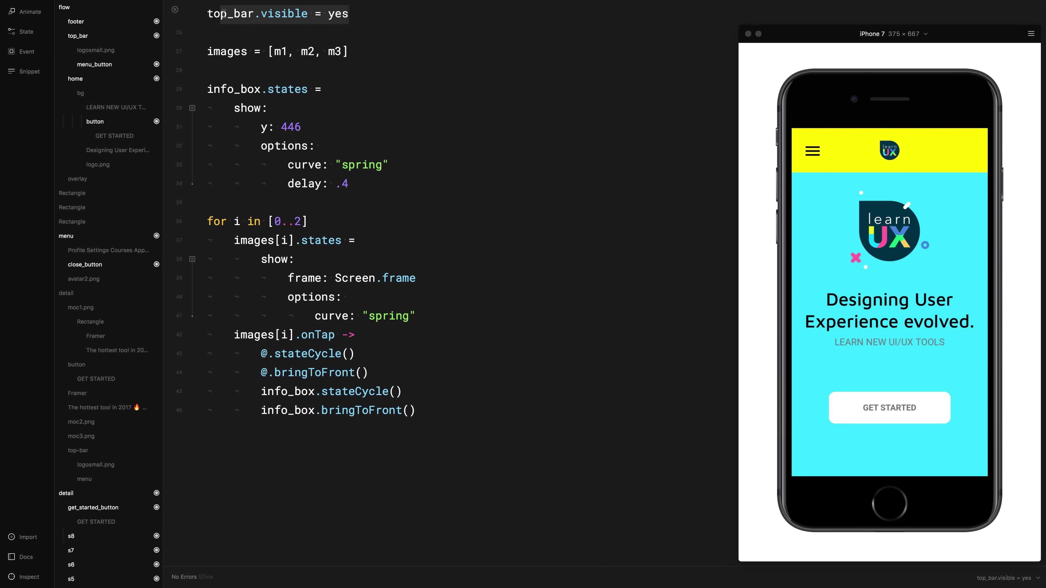
key("BackSpace")
left_click(176, 10)
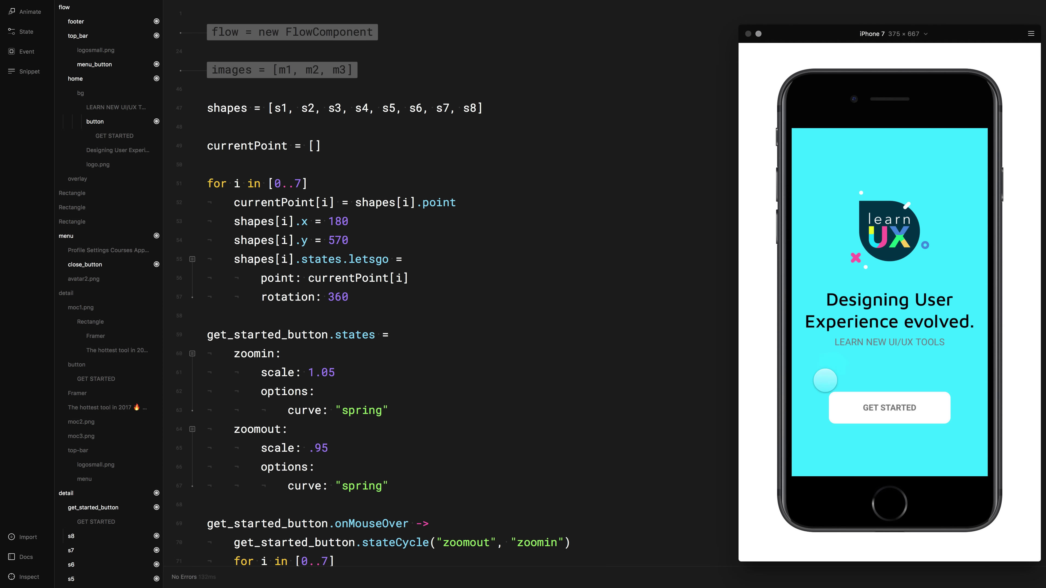
Test the prototype from the home screen by entering the course list, scrolling it, and opening and closing the menu.
left_click(890, 410)
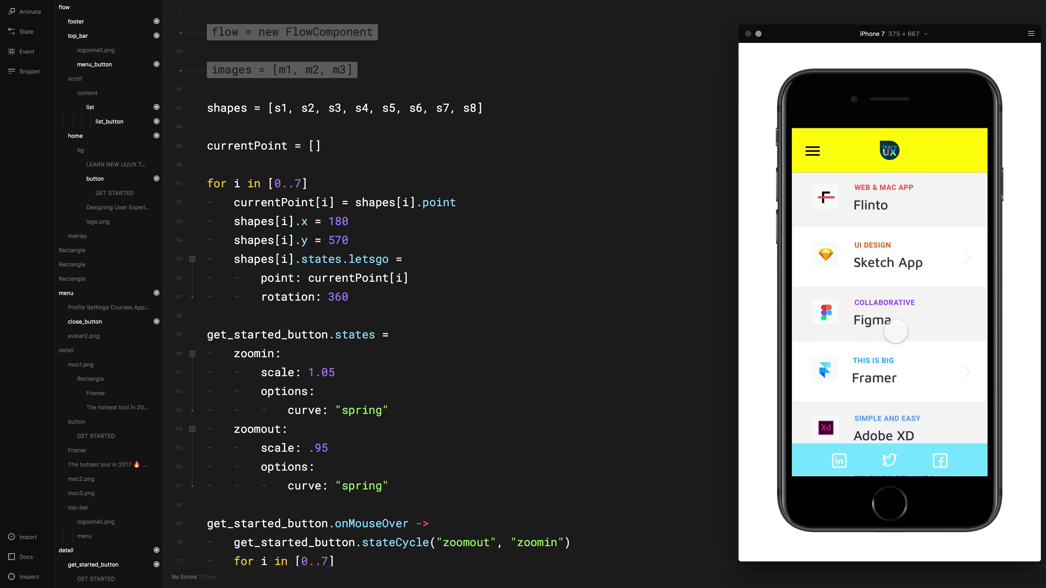
scroll(896, 333, "down", 5)
scroll(906, 337, "up", 5)
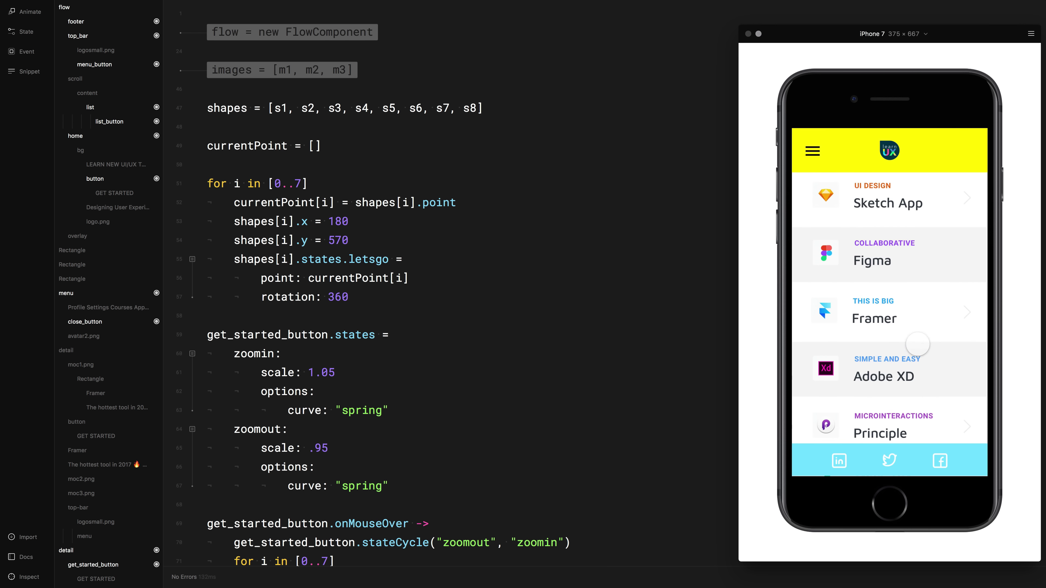
left_click(812, 151)
left_click(813, 152)
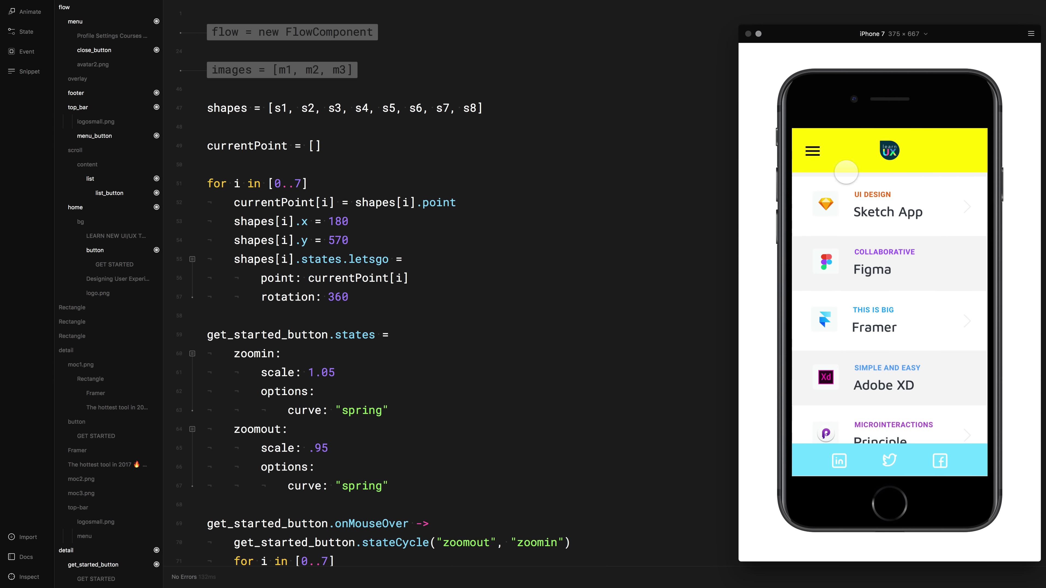
Open the detail screen from the course list and test enlarging and shrinking its three images and the GET STARTED button's pointer-over animation.
left_click(875, 257)
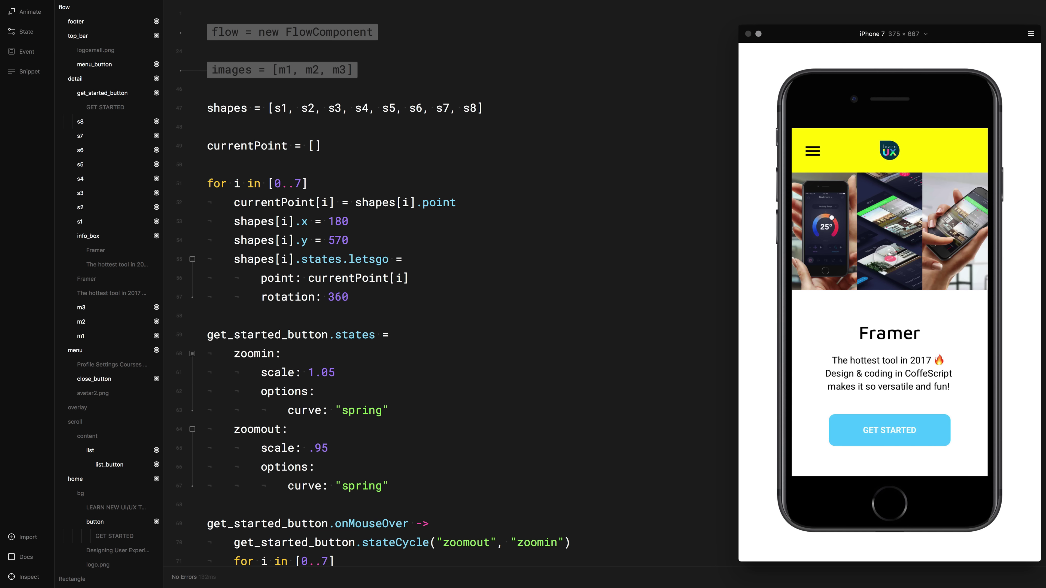
left_click(838, 249)
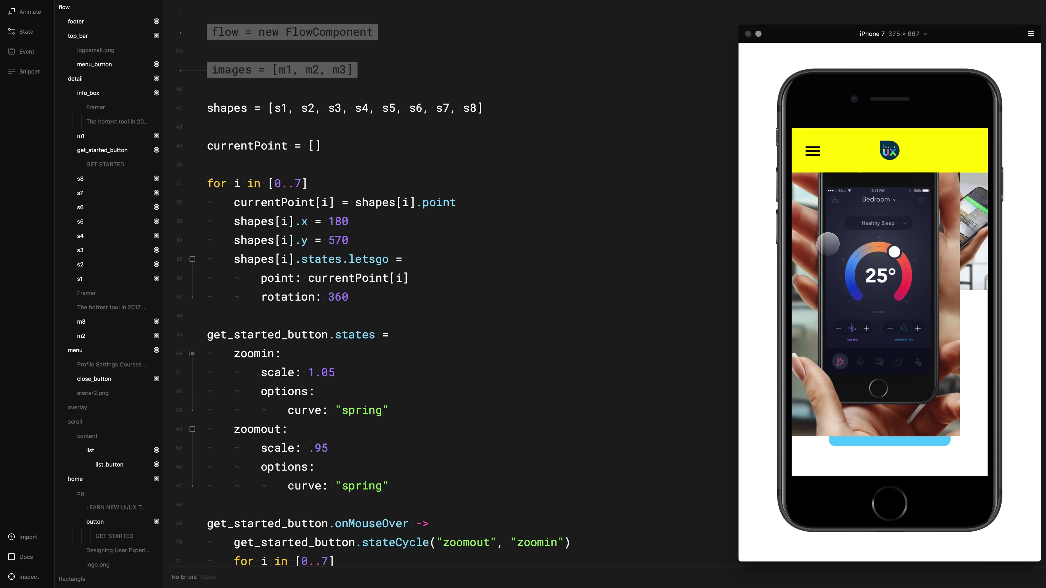
left_click(838, 249)
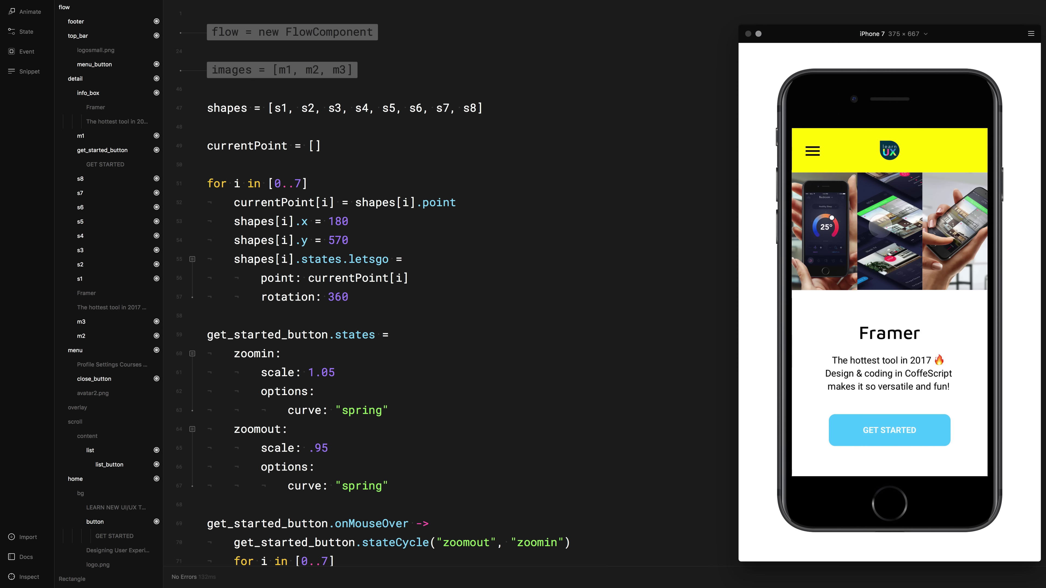
left_click(903, 230)
left_click(889, 284)
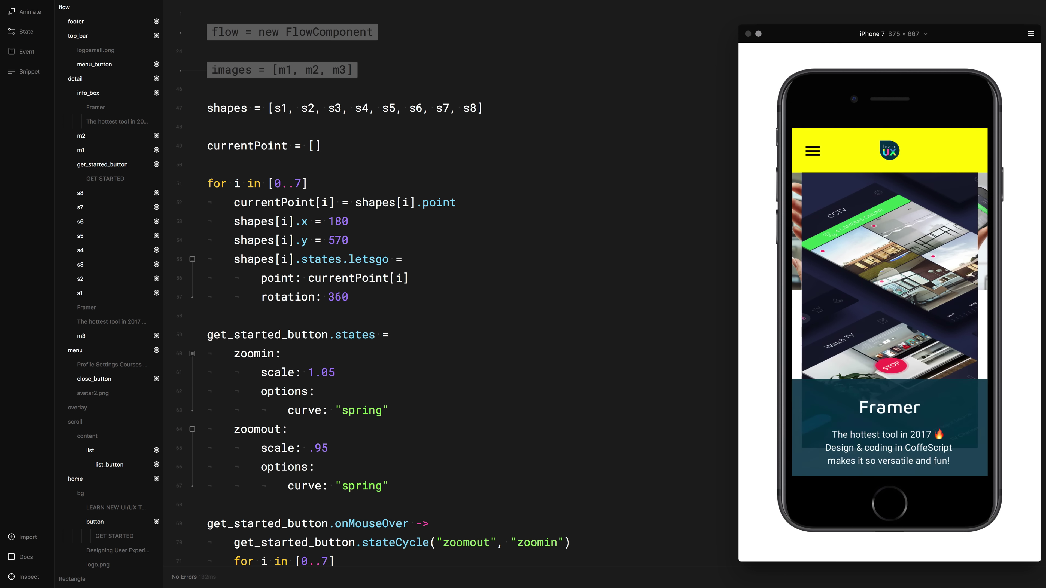
left_click(962, 223)
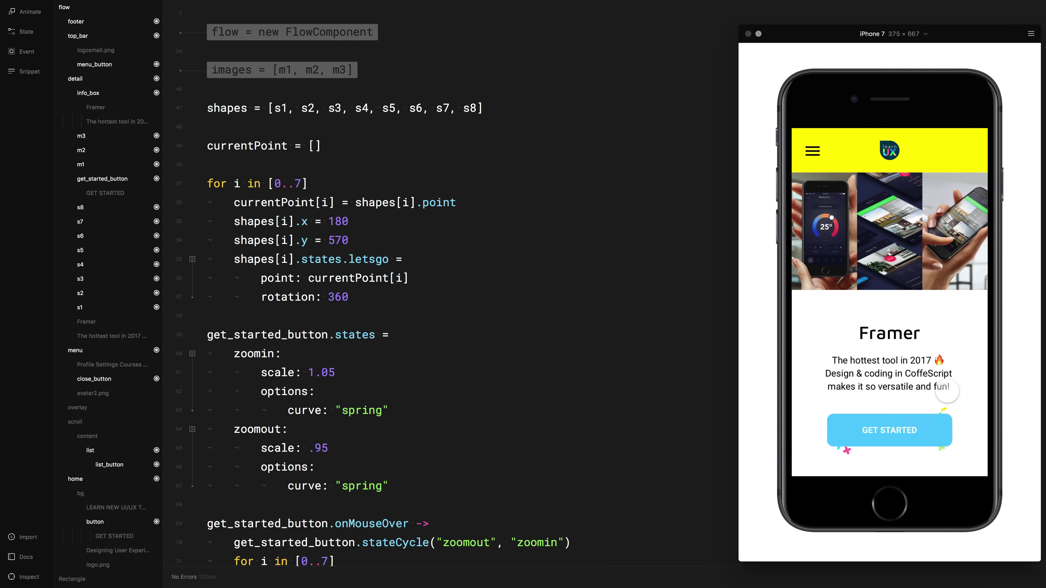
key("shift")
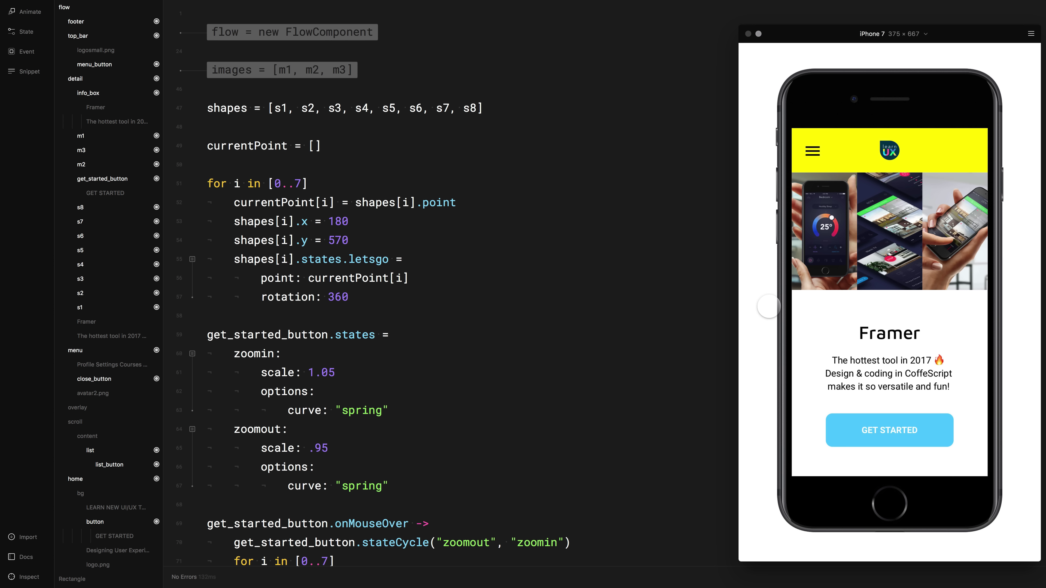